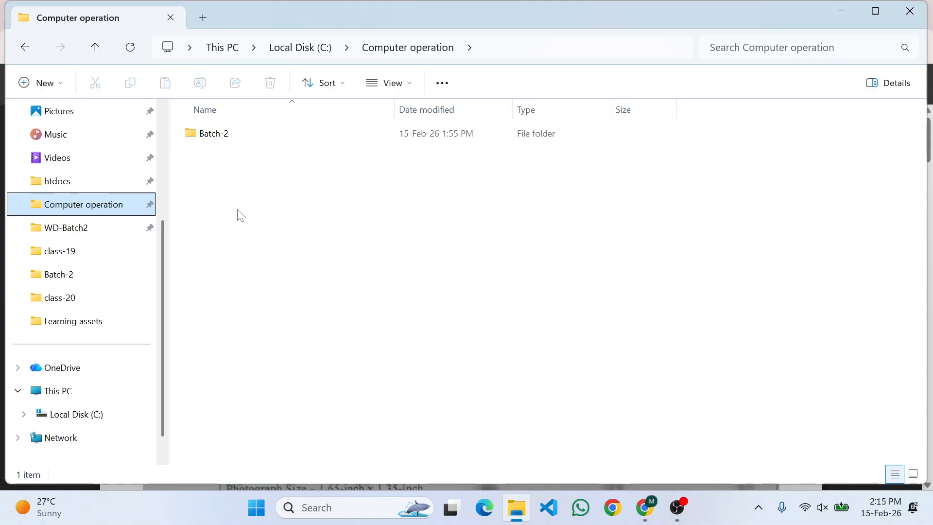
Step: Open the Batch-2 folder and create a new folder named Class-23 in it
double_click(222, 138)
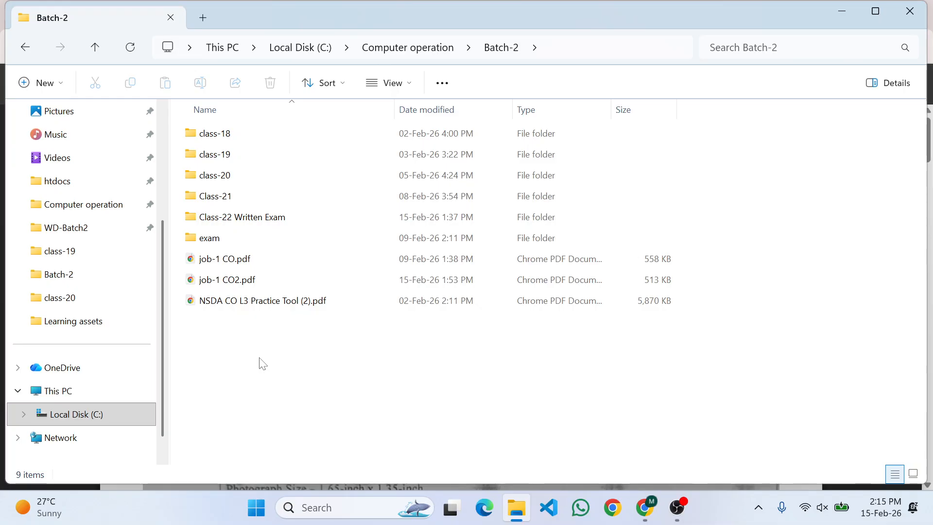
key(ctrl+shift+n)
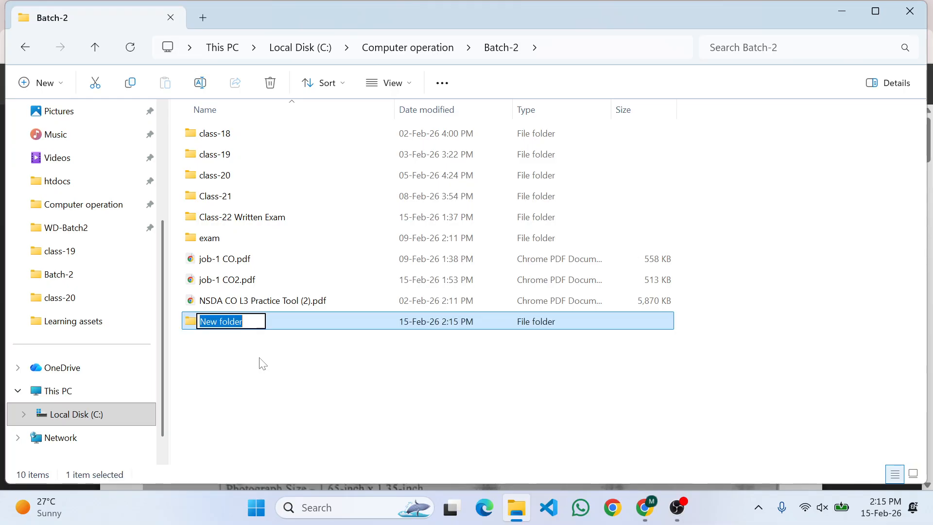
text(Class)
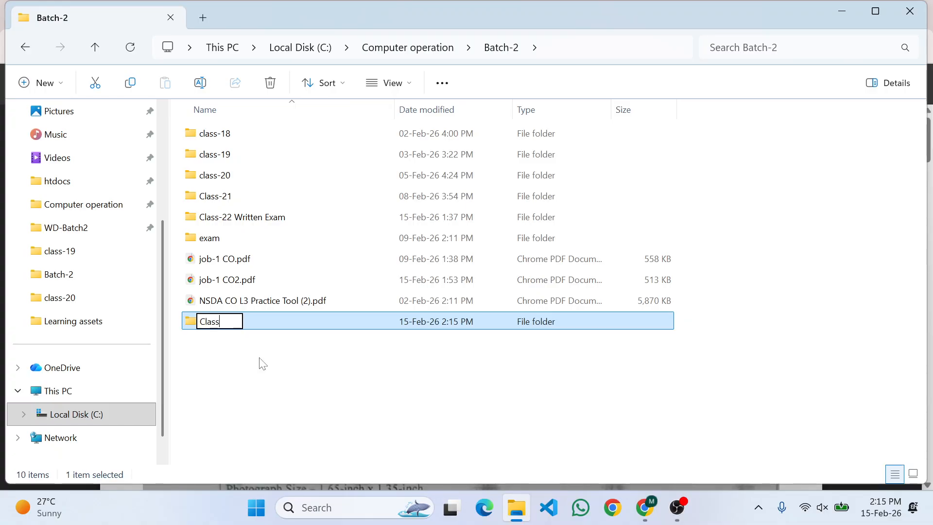
text(-23)
key(Return)
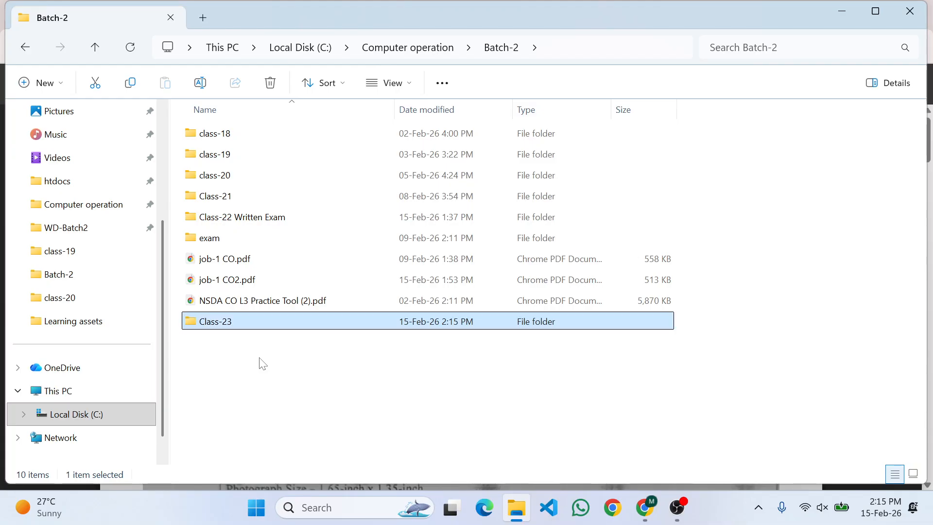
Step: Create a Microsoft Word document named job1 inside the Class-23 folder and open it
double_click(228, 321)
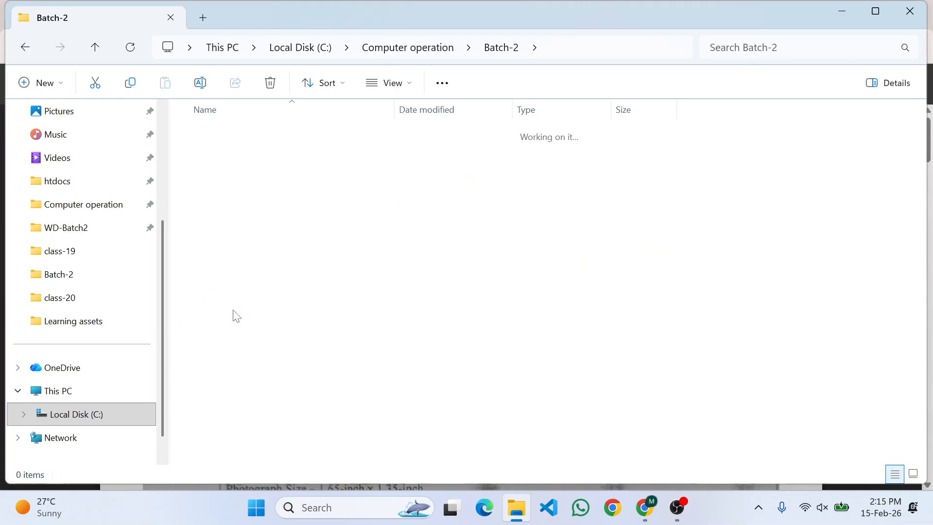
right_click(270, 173)
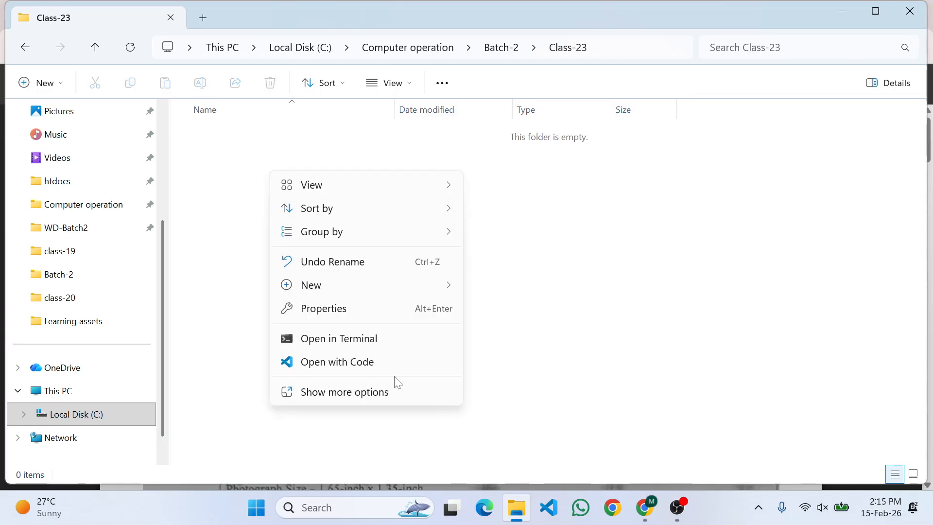
mouse_move(385, 283)
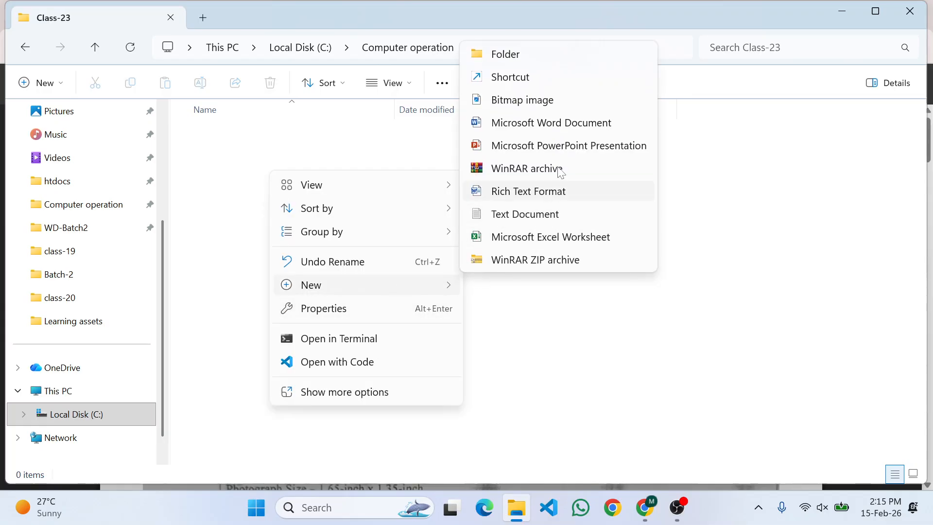
click(557, 123)
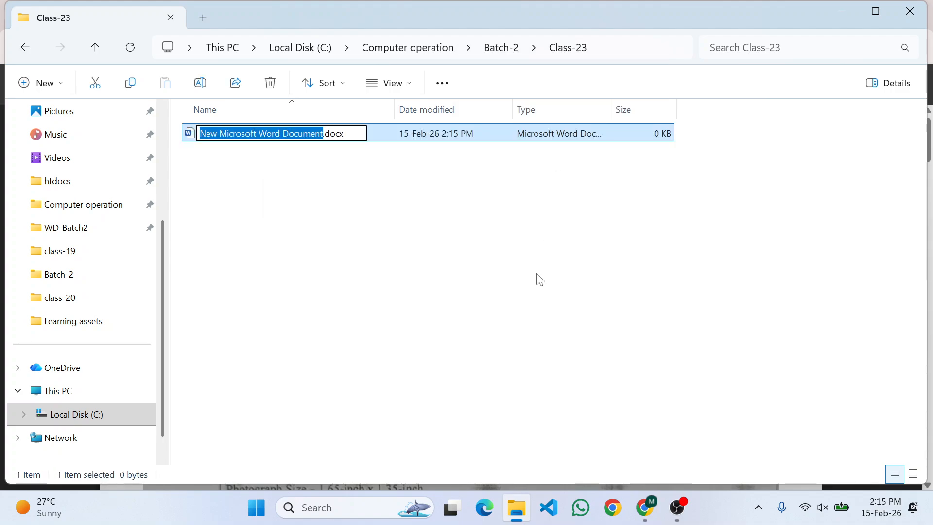
text(job)
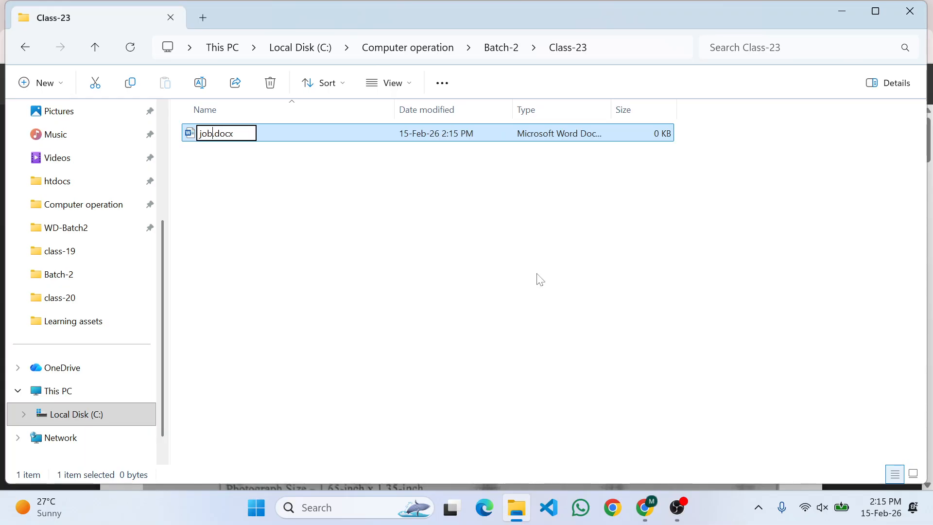
text(1)
key(Return)
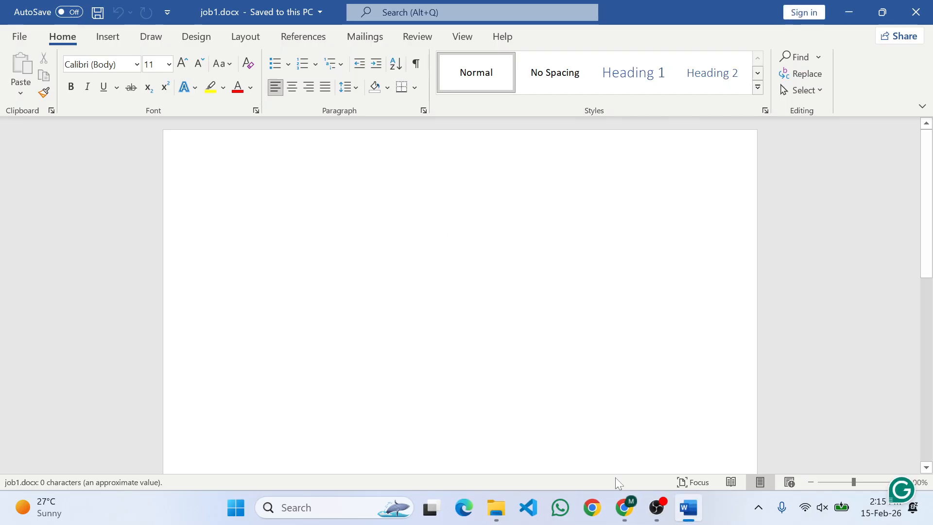
Step: Switch to job-1 CO.pdf in Chrome and skim the specification sheet, the English sample page and the Bangla letter page
click(623, 509)
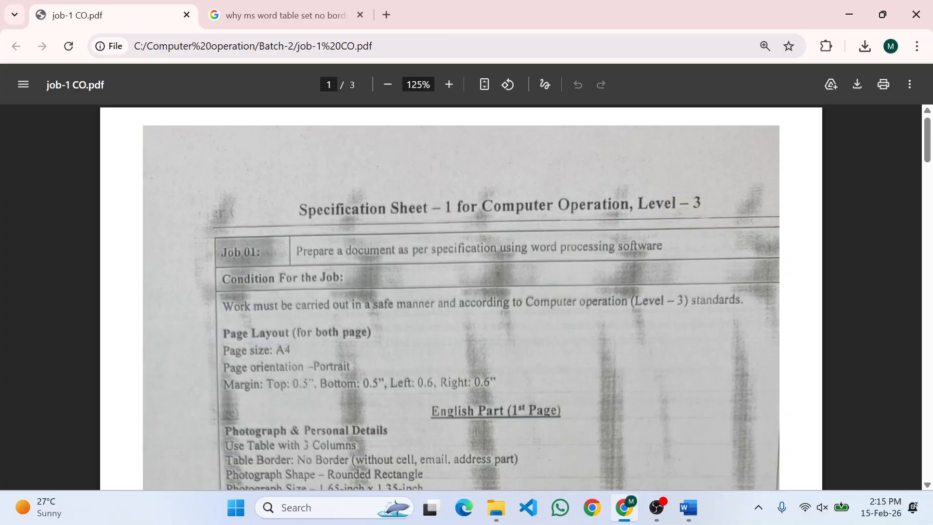
drag(928, 148, 929, 165)
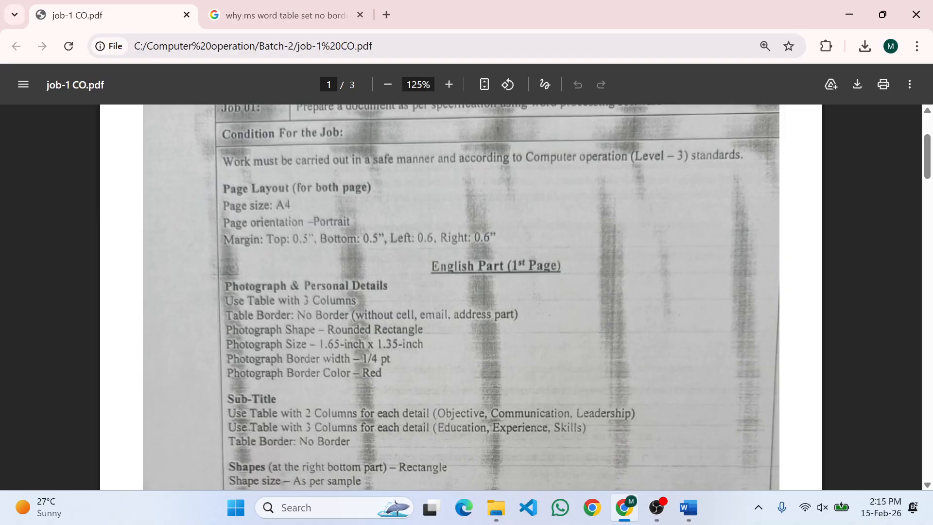
drag(275, 208, 307, 192)
click(307, 192)
scroll(508, 293, down, 20)
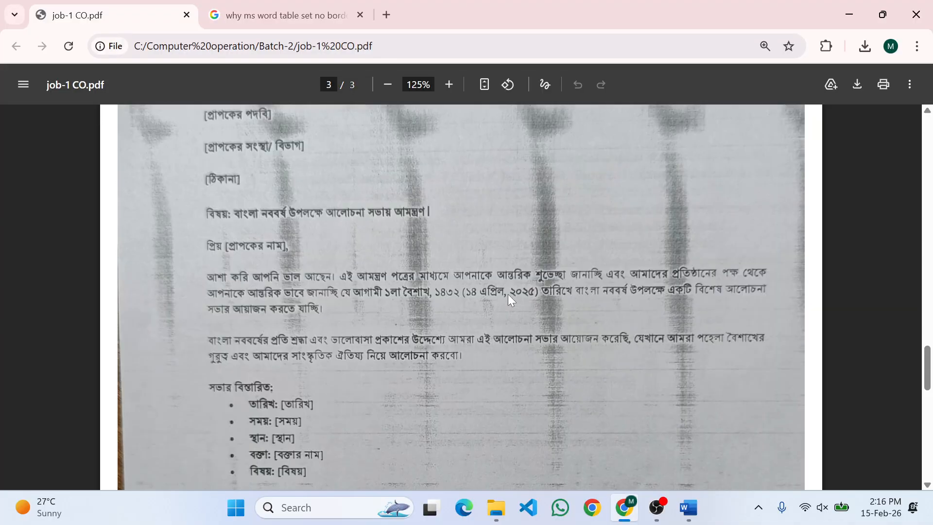
scroll(509, 294, up, 15)
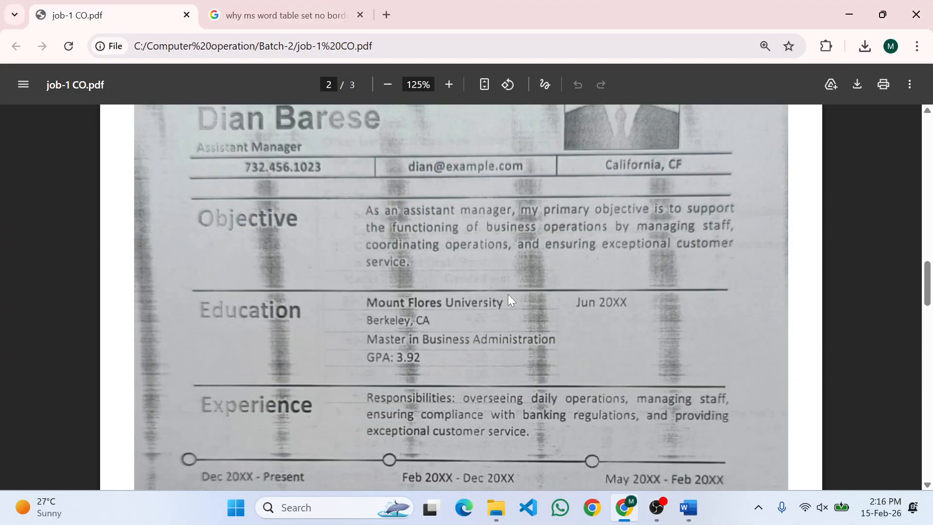
scroll(691, 257, up, 4)
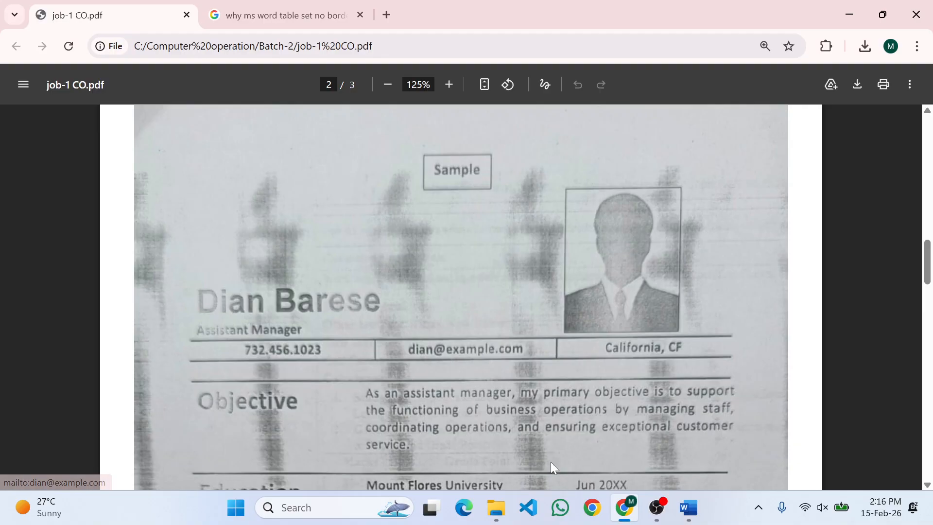
scroll(527, 436, up, 15)
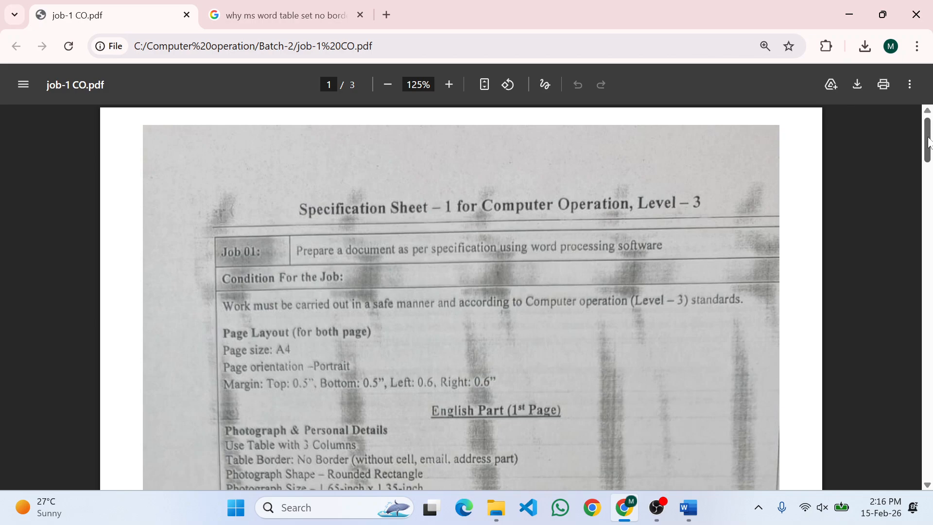
Step: Examine the photograph, sub-title table and shape requirements for the first page and compare them with the English sample page
scroll(931, 368, down, 3)
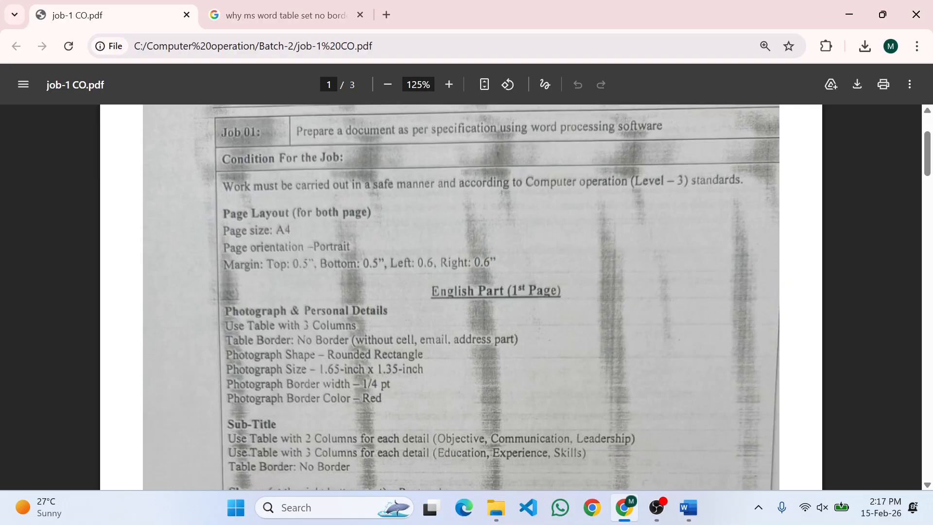
drag(927, 164, 929, 187)
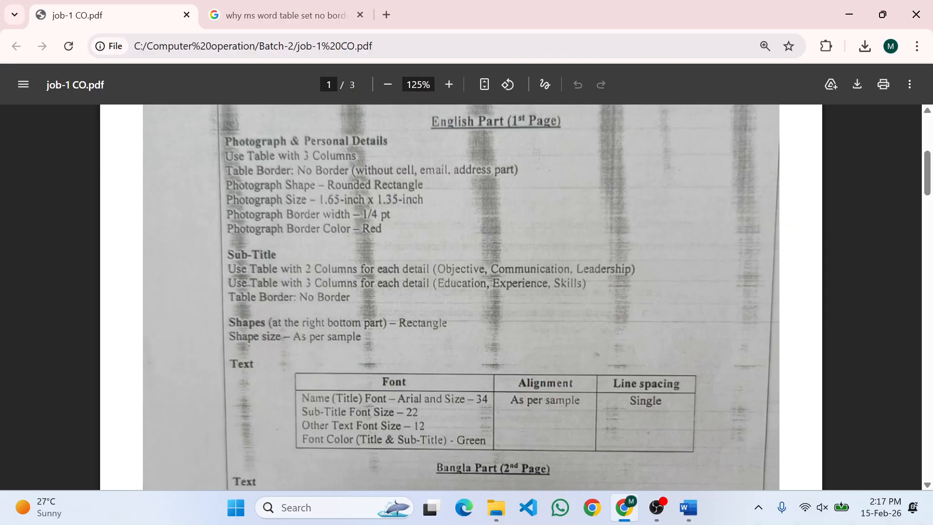
drag(232, 297, 256, 297)
click(256, 296)
drag(396, 324, 447, 324)
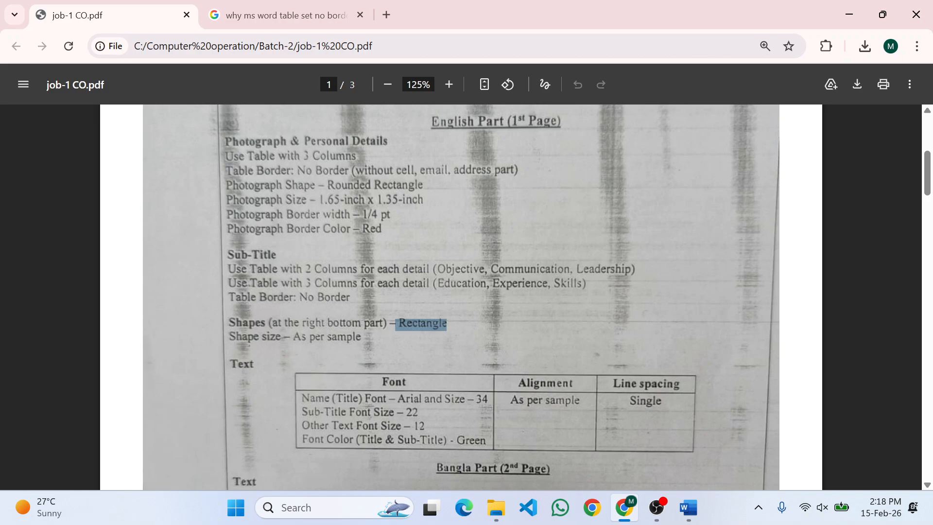
click(447, 324)
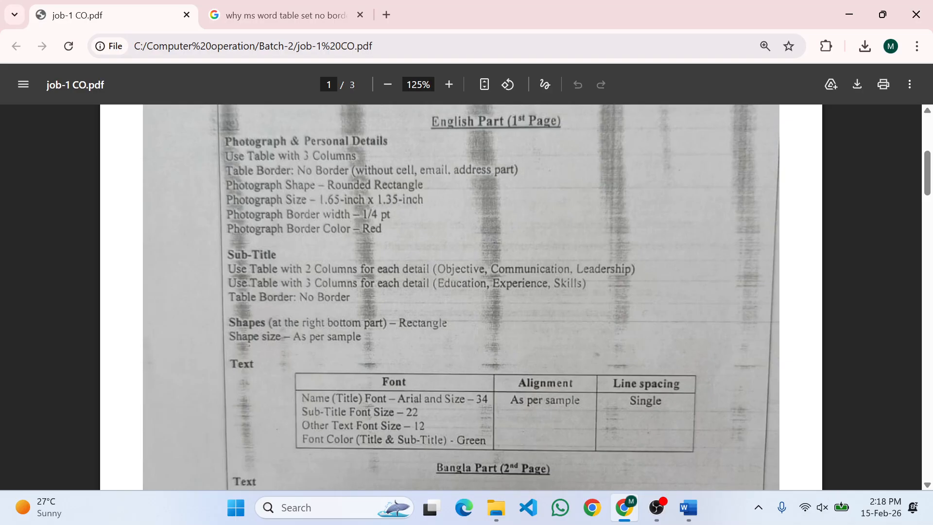
drag(294, 337, 380, 329)
scroll(625, 268, down, 10)
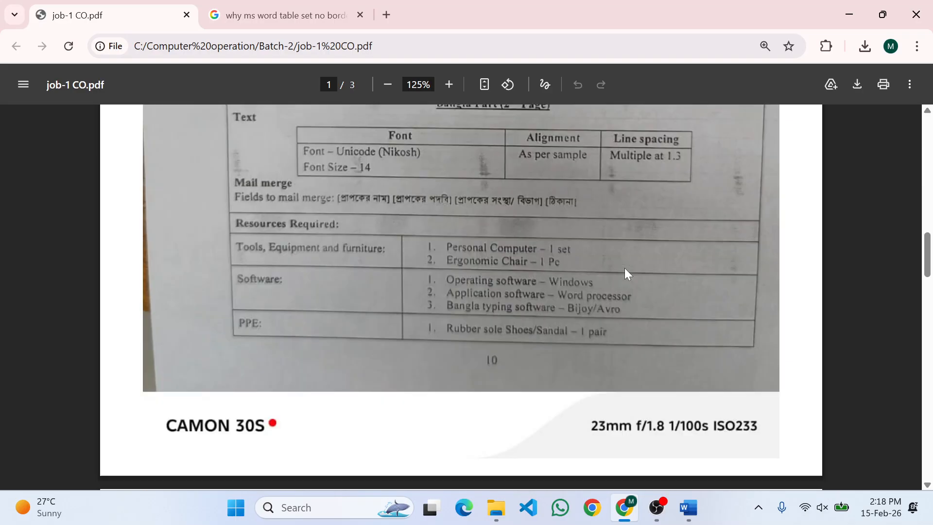
scroll(625, 267, down, 7)
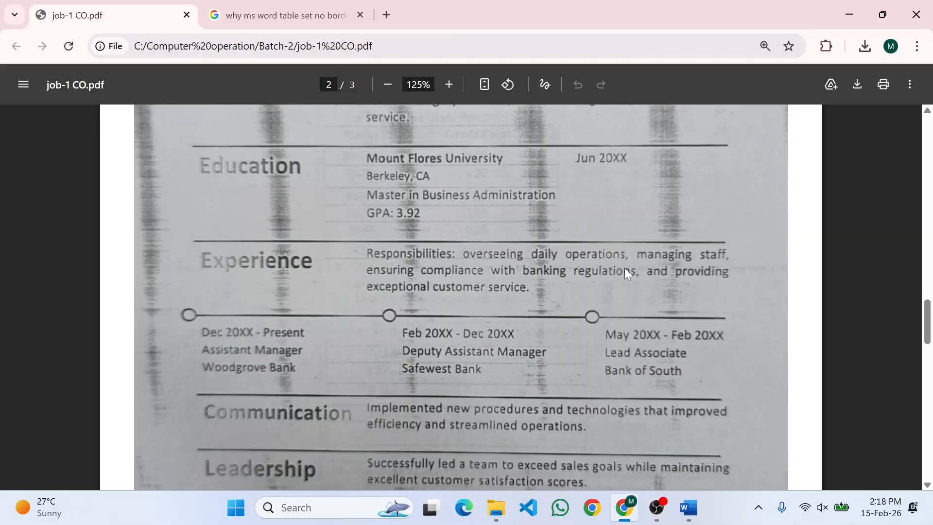
scroll(625, 267, down, 7)
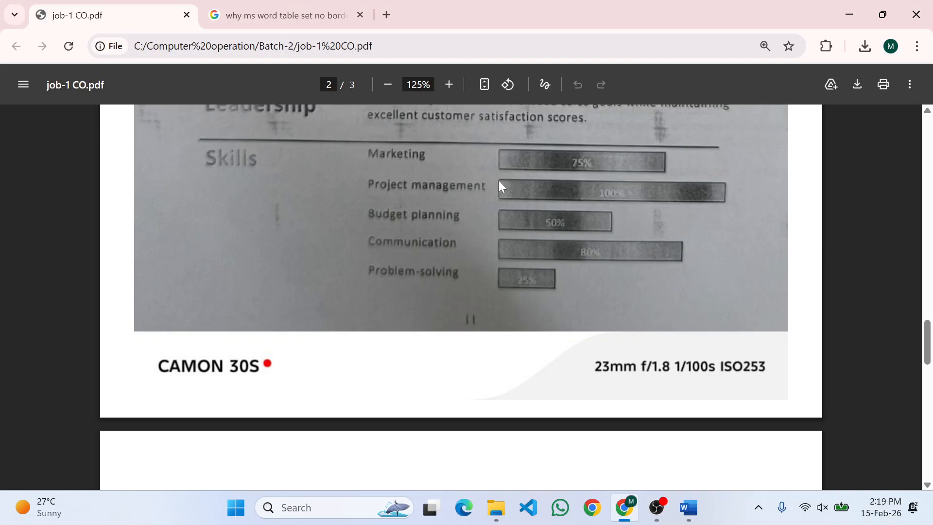
scroll(500, 181, up, 15)
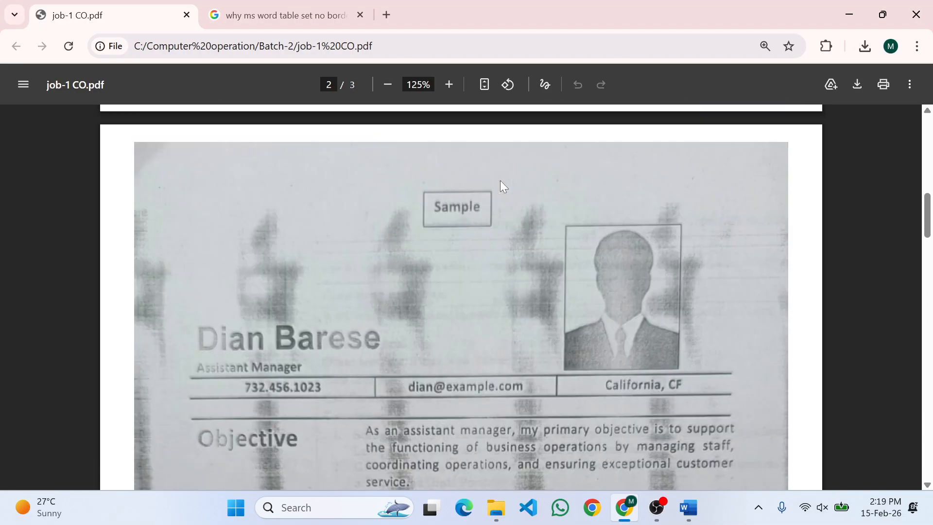
scroll(500, 180, up, 6)
scroll(500, 179, up, 6)
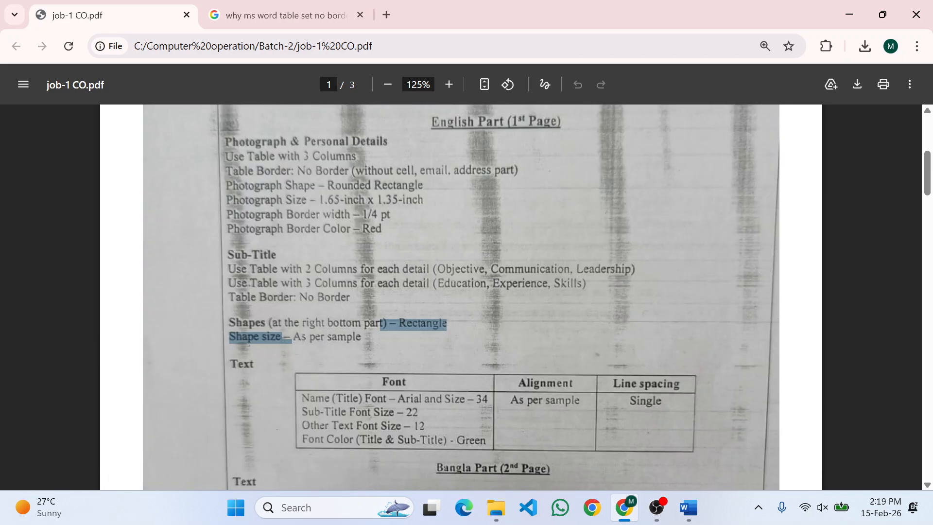
Step: Examine the first page's text requirements: title font and size, sub-title and other text sizes, font color and line spacing
click(381, 327)
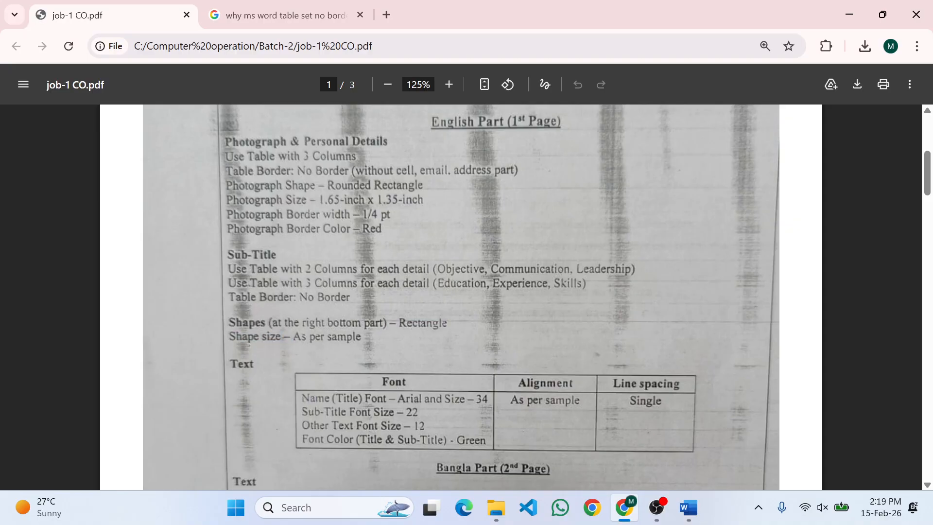
double_click(408, 400)
click(412, 400)
drag(348, 399, 335, 400)
click(342, 400)
drag(399, 413, 412, 413)
click(408, 412)
double_click(420, 426)
drag(344, 399, 416, 400)
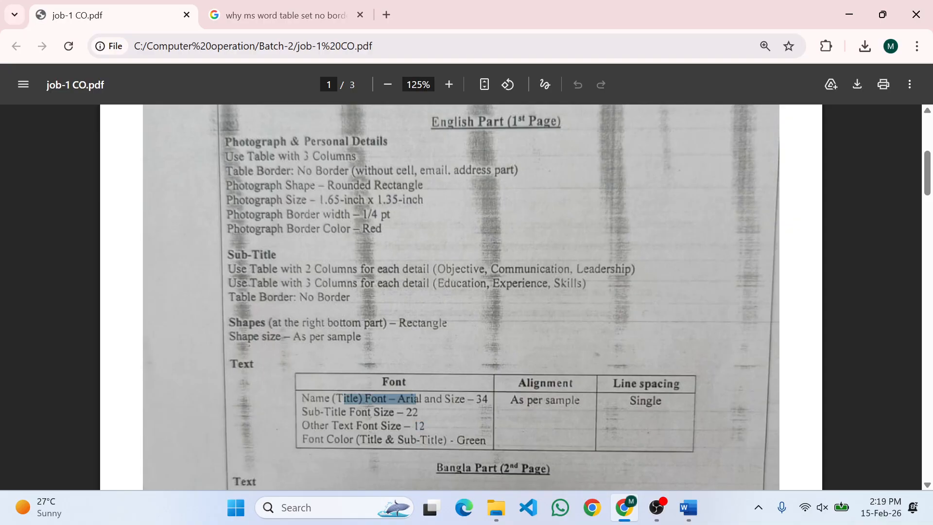
click(416, 400)
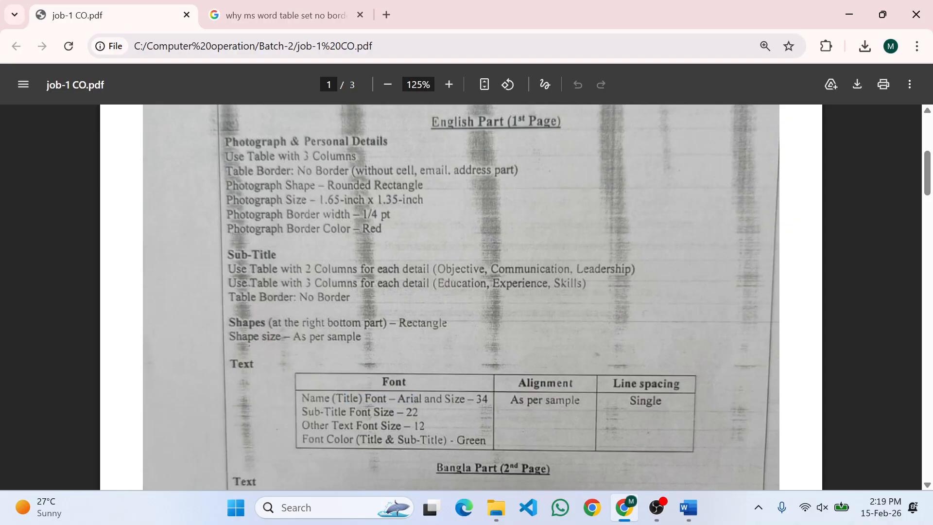
drag(354, 412, 399, 412)
click(398, 413)
double_click(470, 440)
click(476, 440)
drag(644, 401, 656, 402)
click(652, 402)
Step: Review the page size, orientation and margin requirements for both pages in the specification, and switch back to job1.docx in Word
scroll(426, 239, down, 15)
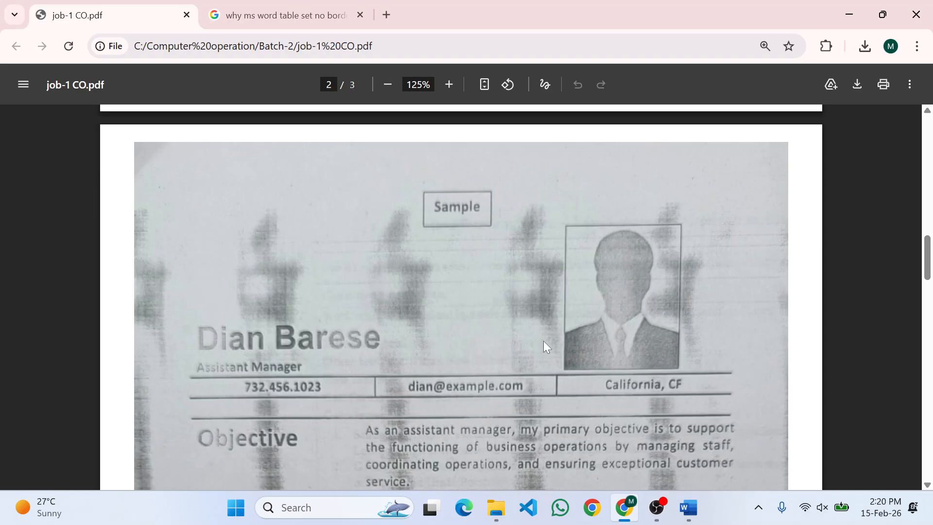
scroll(545, 341, up, 15)
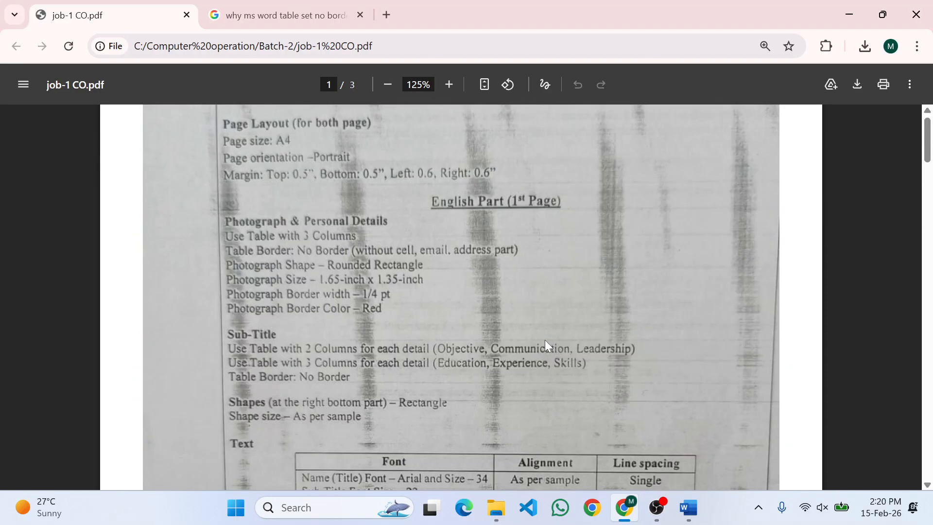
scroll(545, 341, down, 8)
drag(928, 194, 928, 182)
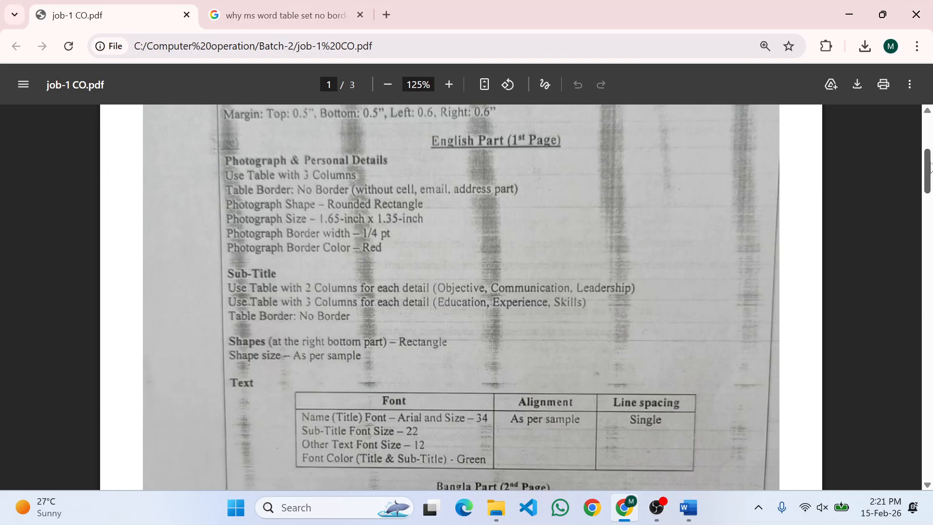
drag(929, 164, 928, 155)
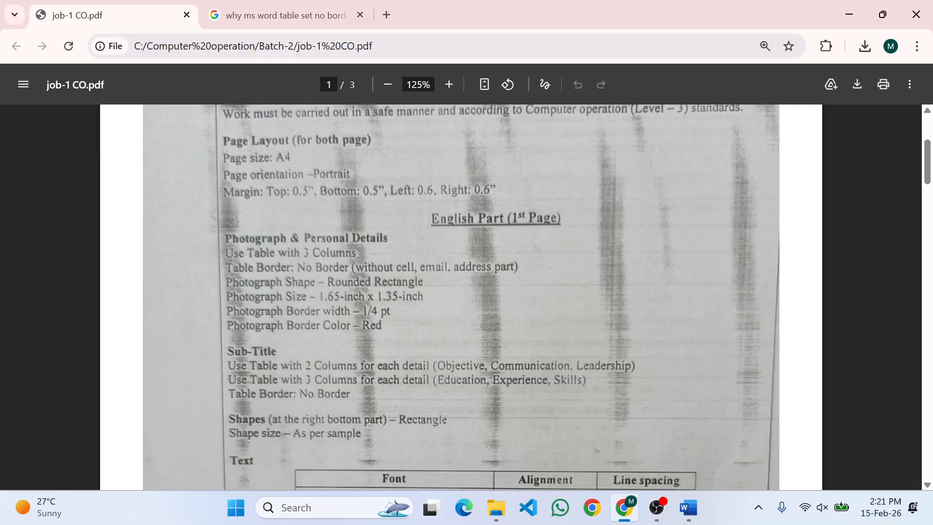
drag(302, 141, 366, 140)
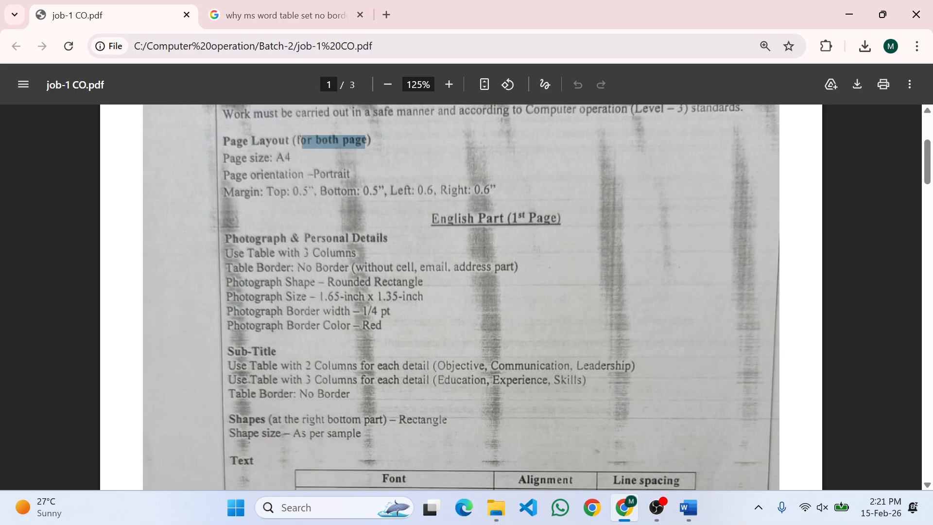
click(366, 141)
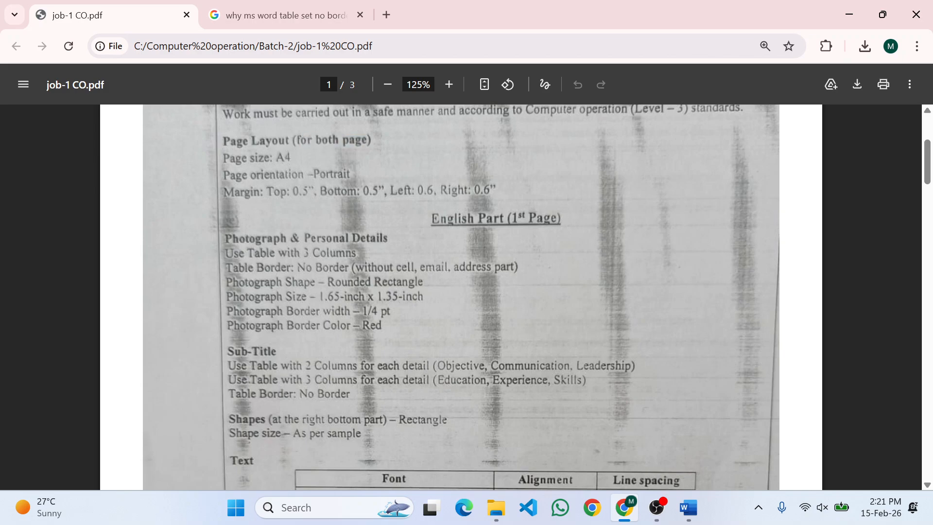
drag(497, 191, 248, 141)
click(248, 140)
drag(307, 175, 350, 176)
click(351, 176)
click(691, 518)
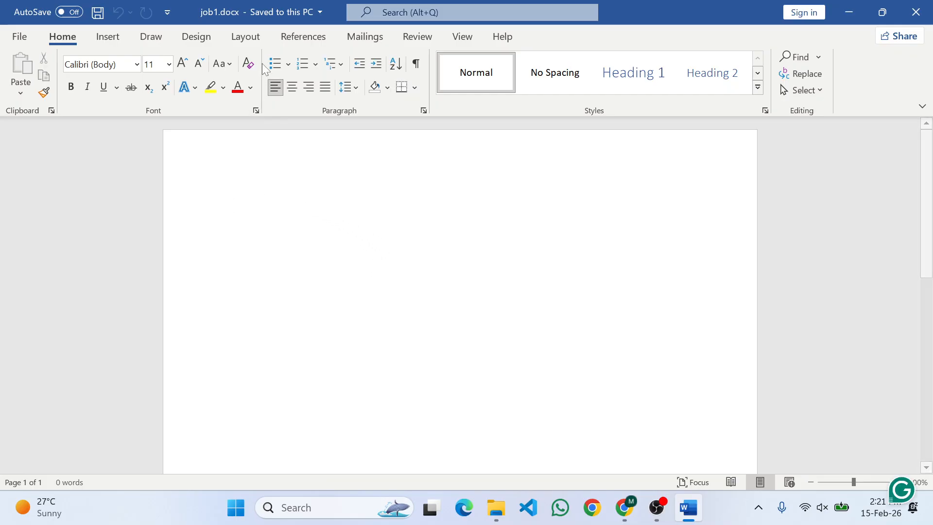
Step: Set the document's page size to A4 with portrait orientation
click(246, 37)
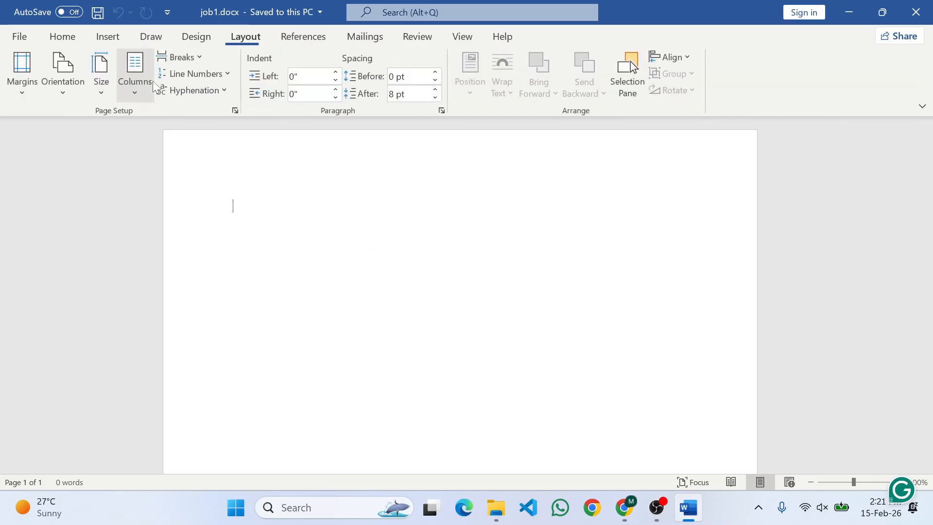
click(104, 97)
click(130, 196)
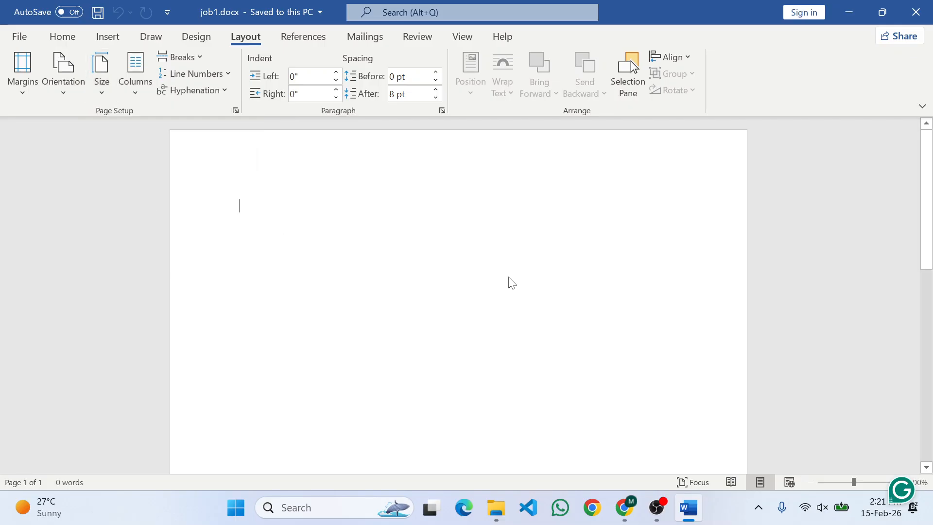
click(60, 91)
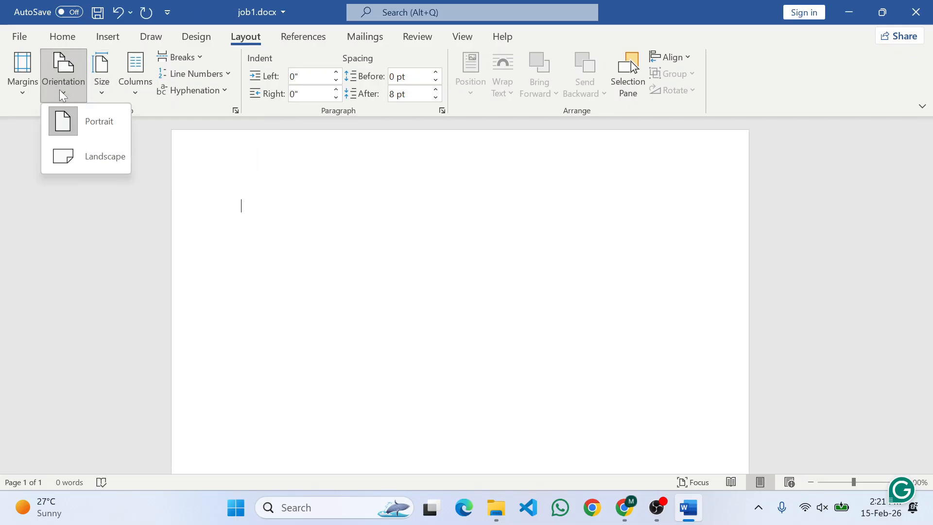
click(111, 129)
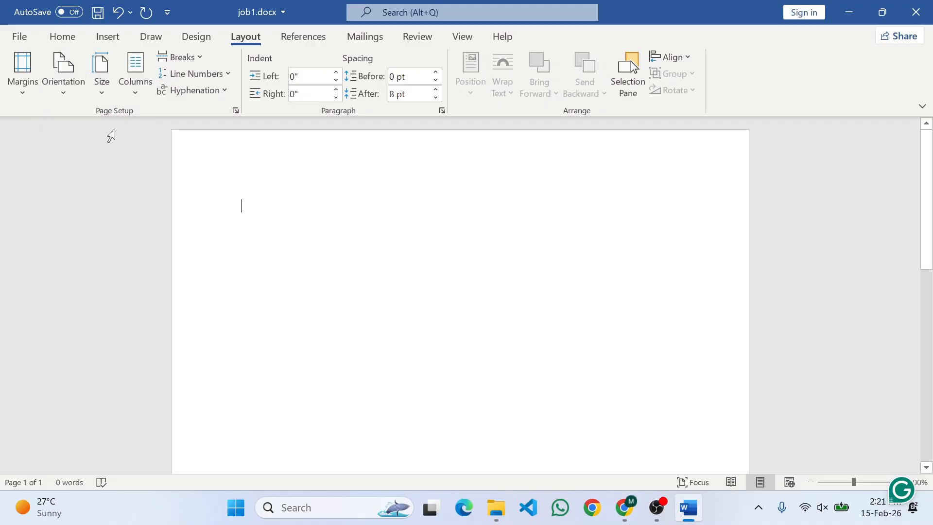
Step: Set custom margins for the whole document as in the specification: top and bottom 0.5", left and right 0.6"
click(24, 92)
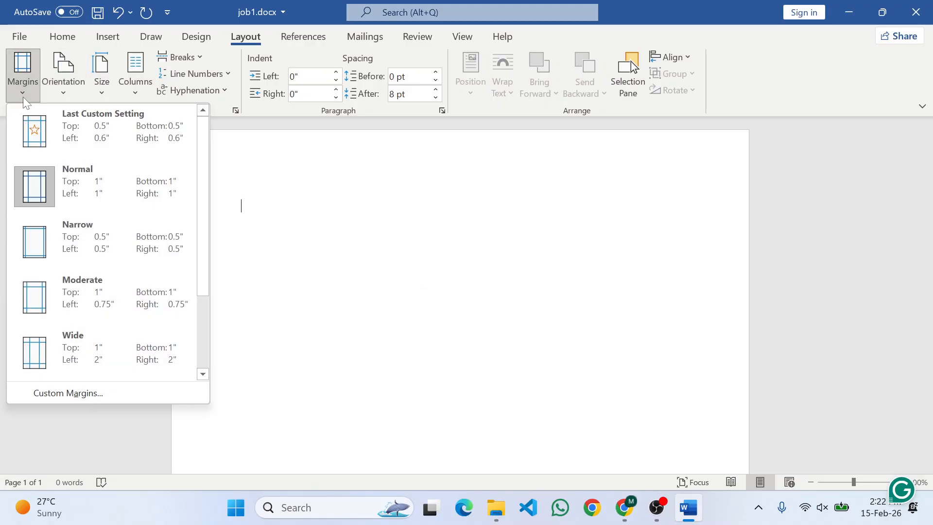
click(68, 393)
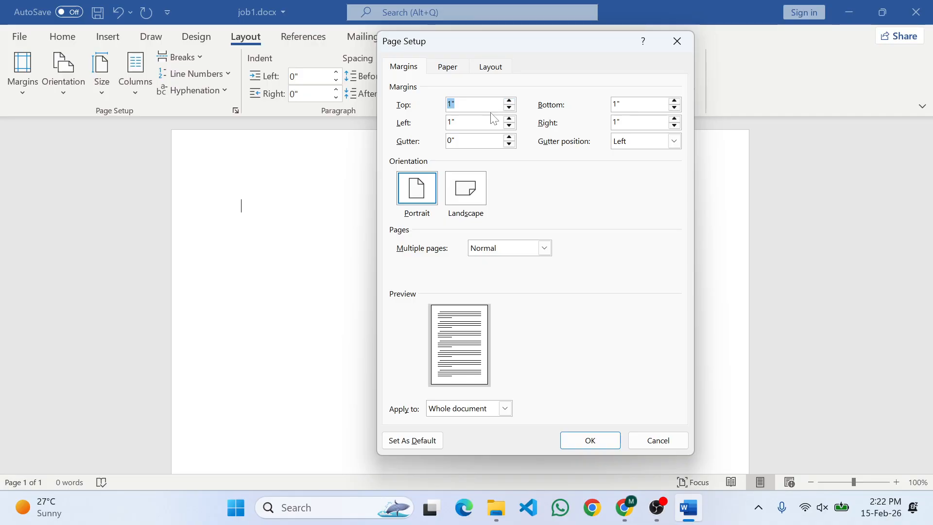
key(alt+Tab)
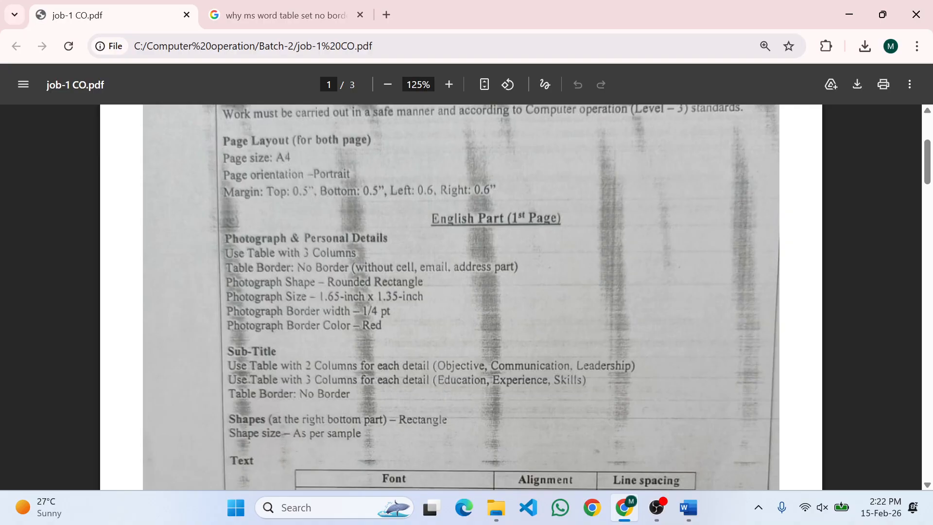
key(alt+Tab)
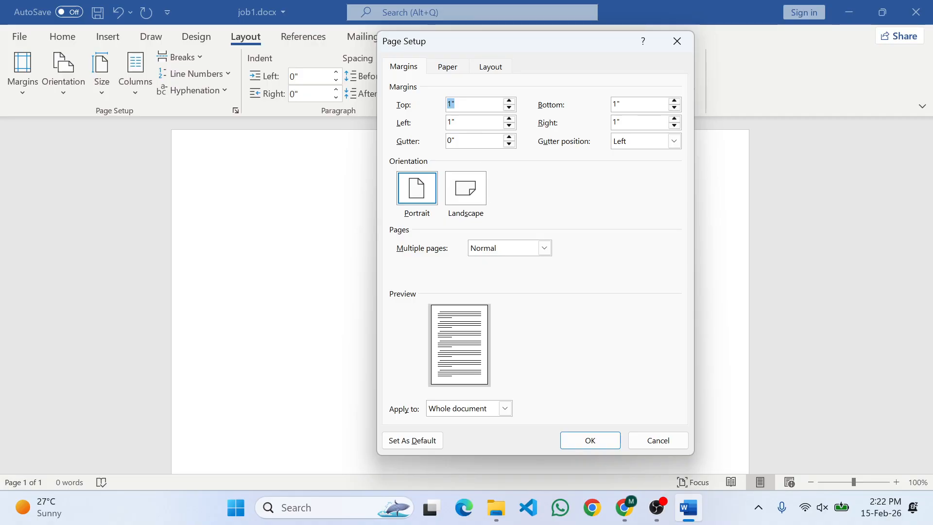
text(0.5)
key(Tab)
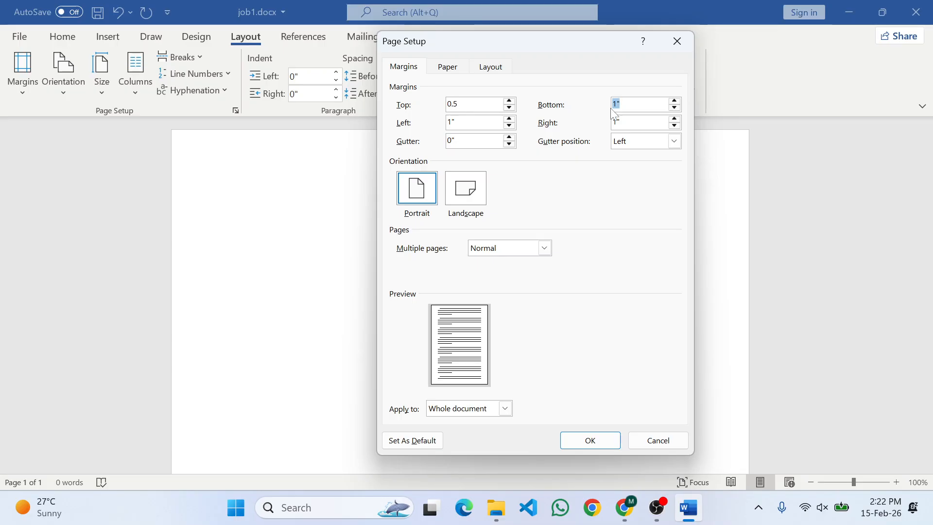
text(0.5)
key(Tab)
text(0.6)
key(Tab)
text(0.6)
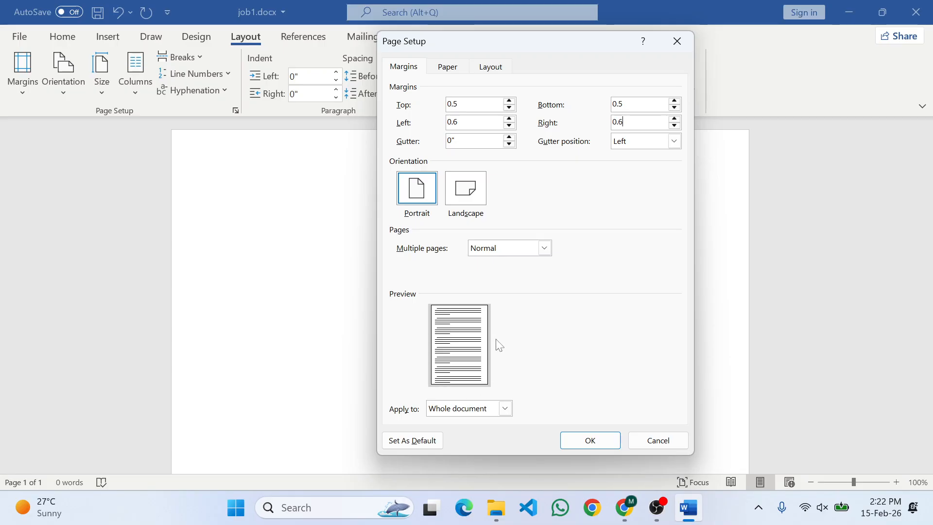
key(Return)
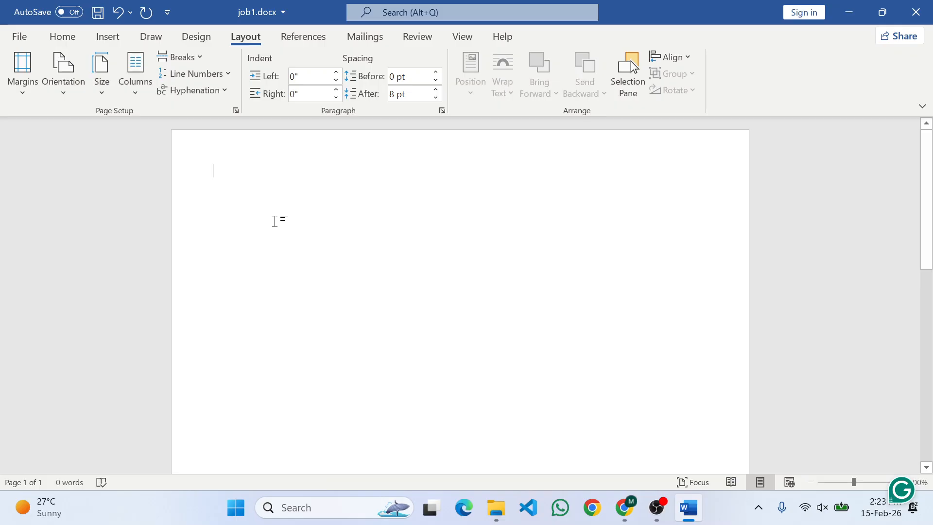
Step: Switch to job-1 CO.pdf in Chrome and copy the person's name from the title of the English sample page
key(alt+Tab)
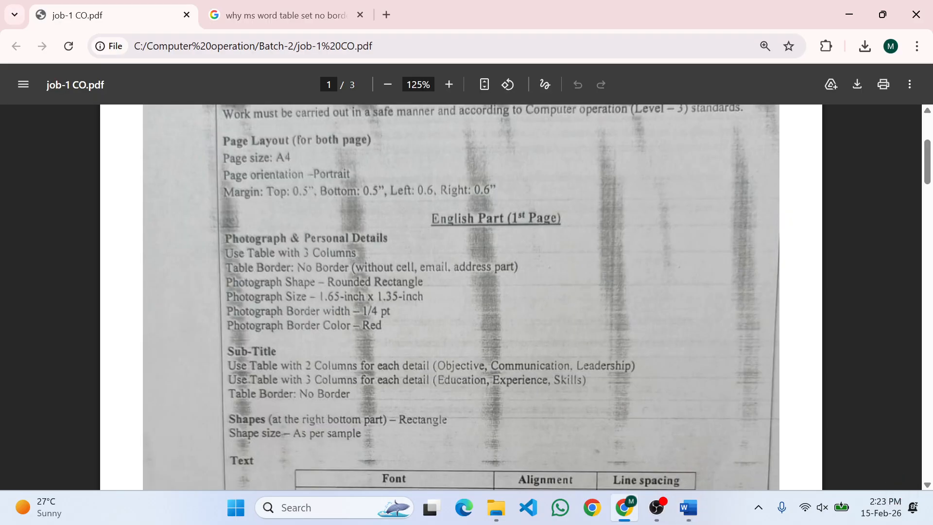
scroll(461, 297, down, 10)
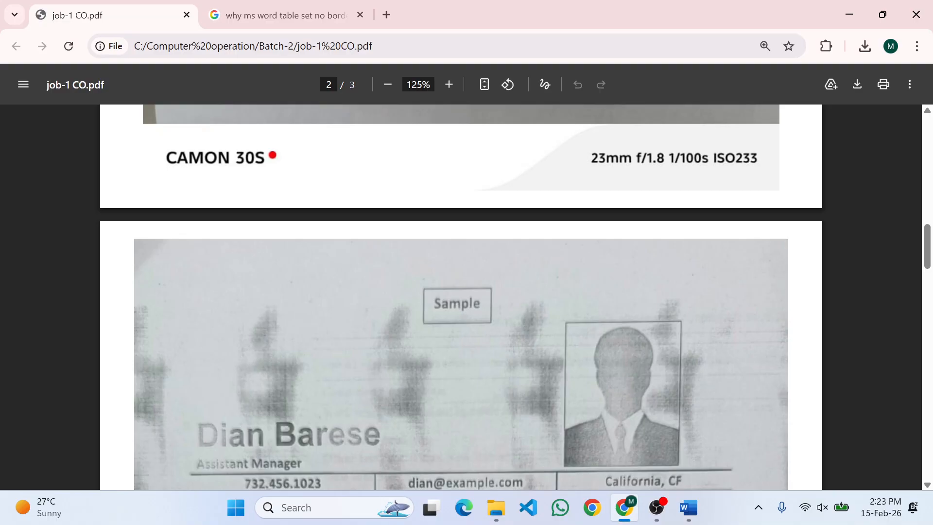
scroll(323, 285, down, 7)
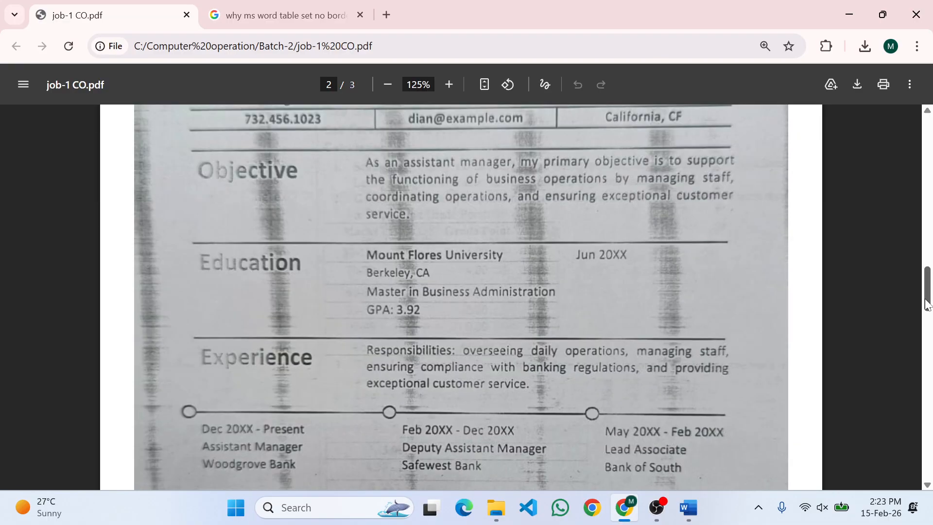
scroll(363, 361, up, 5)
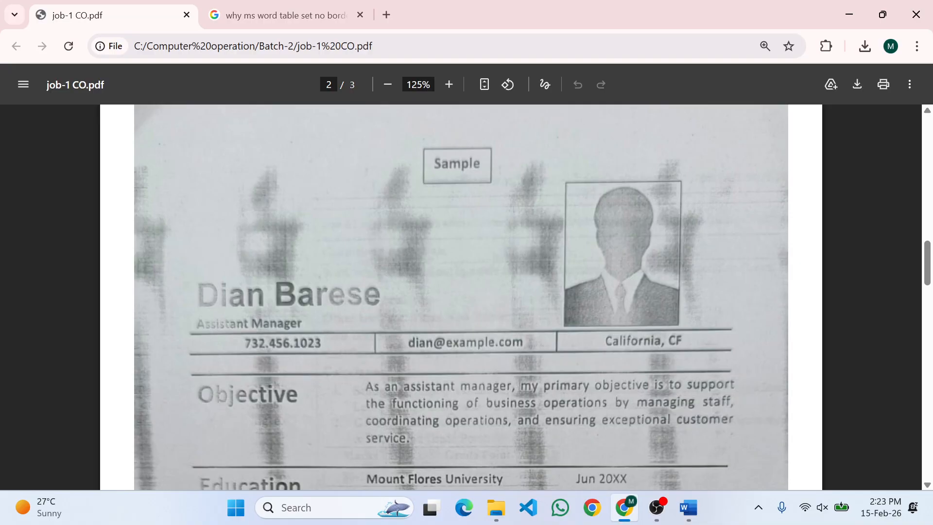
drag(197, 295, 380, 295)
key(ctrl+c)
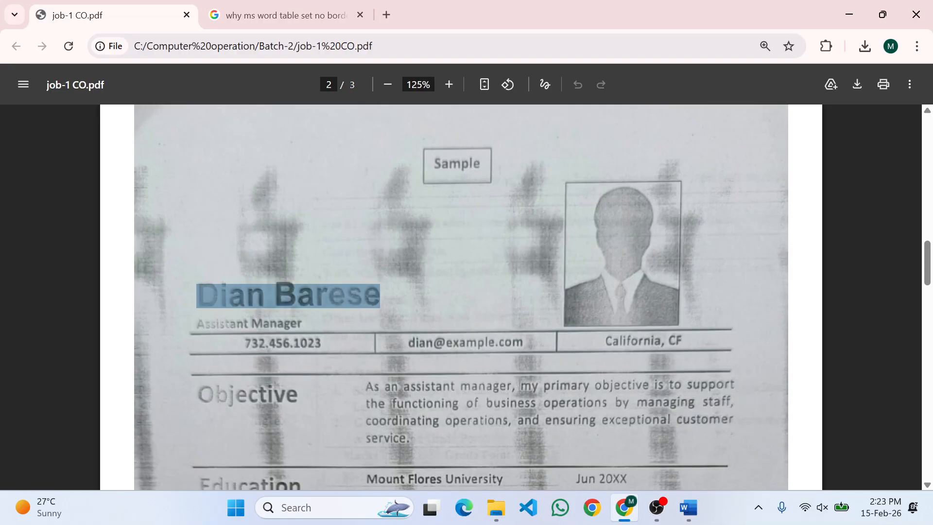
Step: Switch back to job1.docx in Word, add six blank lines at the page start and paste the copied name below them
key(alt+Tab)
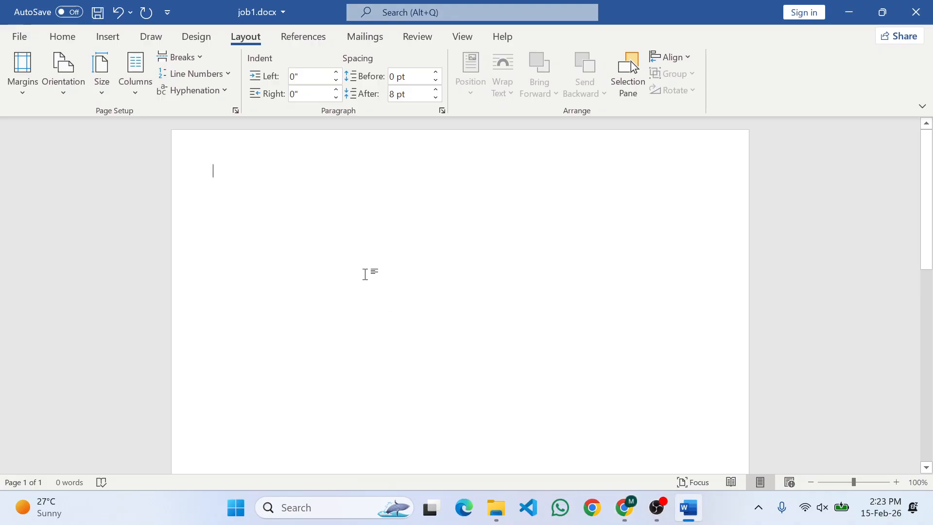
key(Return)
key(Return)
key(Return)
key(Return)
key(Return)
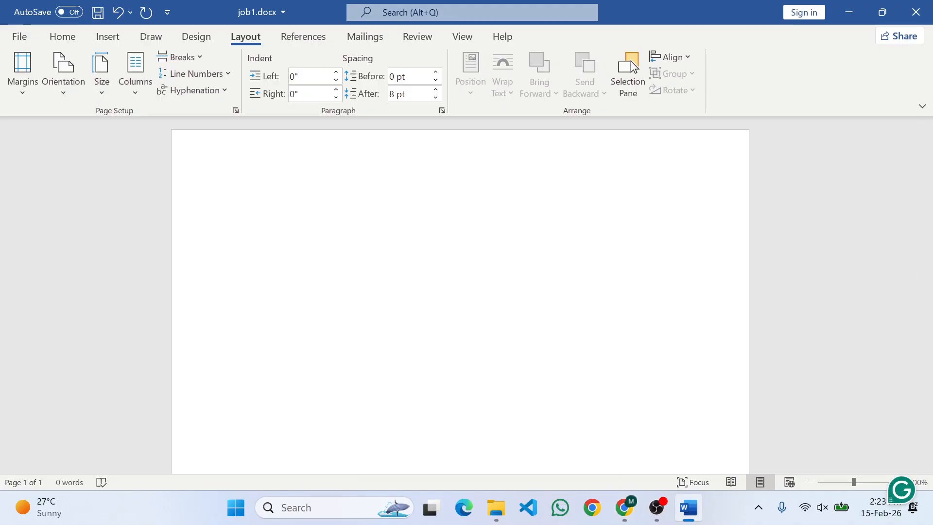
key(Return)
key(ctrl+v)
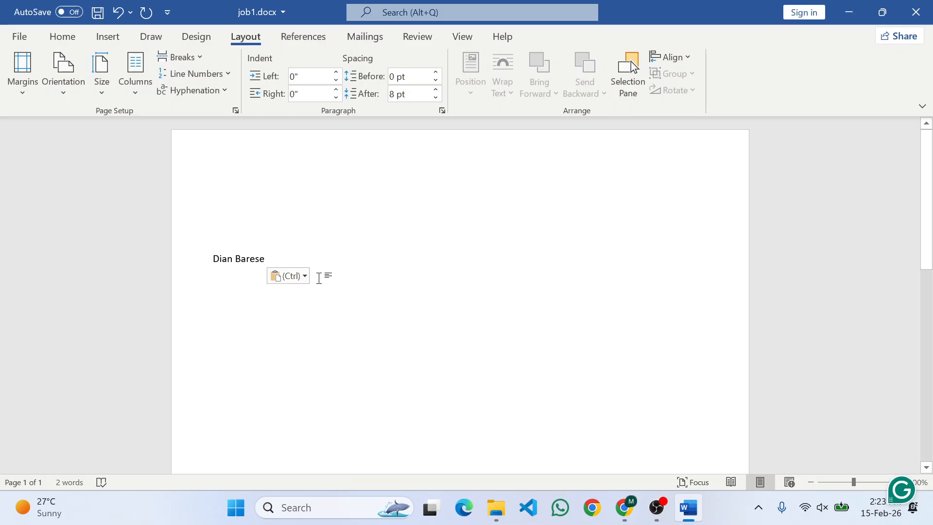
click(307, 277)
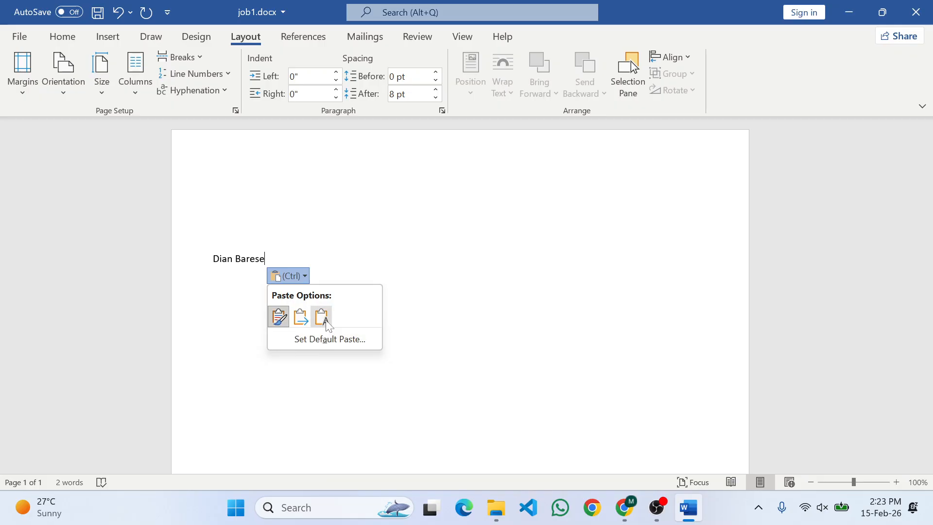
click(316, 254)
click(300, 258)
Step: Copy "Assistant Manager" from the sample page in job-1 CO.pdf to a new line below the name in job1.docx, followed by an empty line
key(Return)
key(alt+Tab)
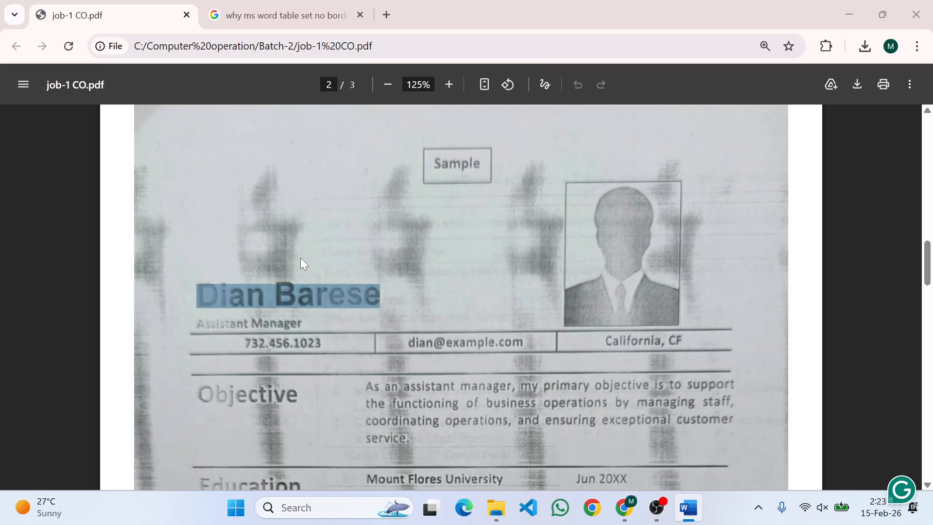
drag(302, 324, 196, 325)
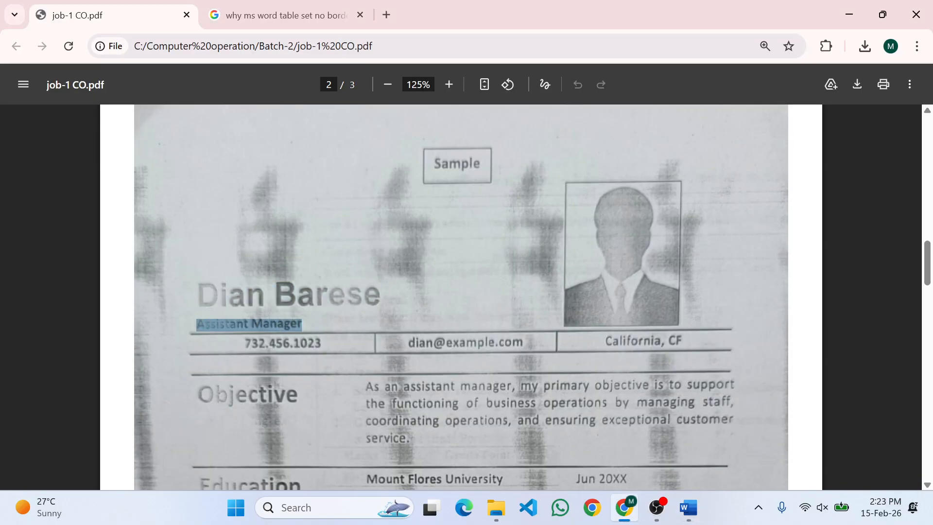
key(ctrl+c)
key(alt+Tab)
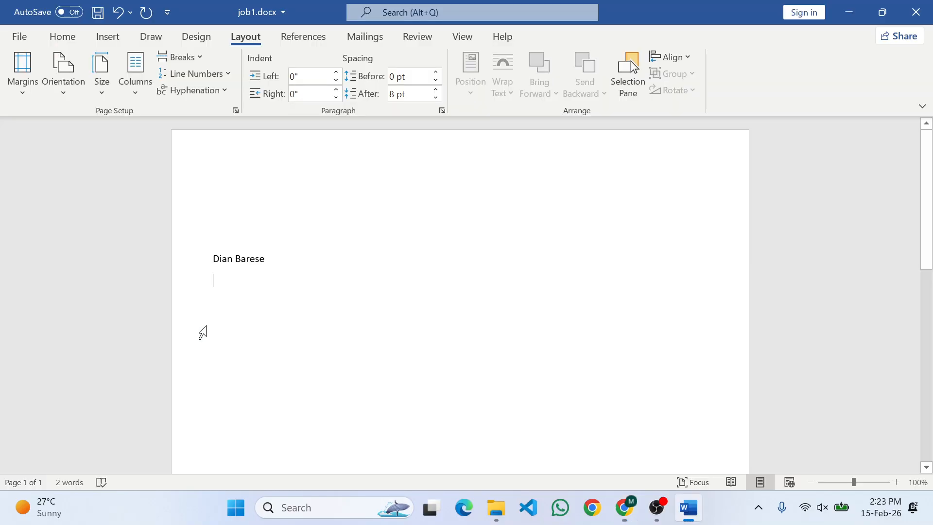
key(ctrl+v)
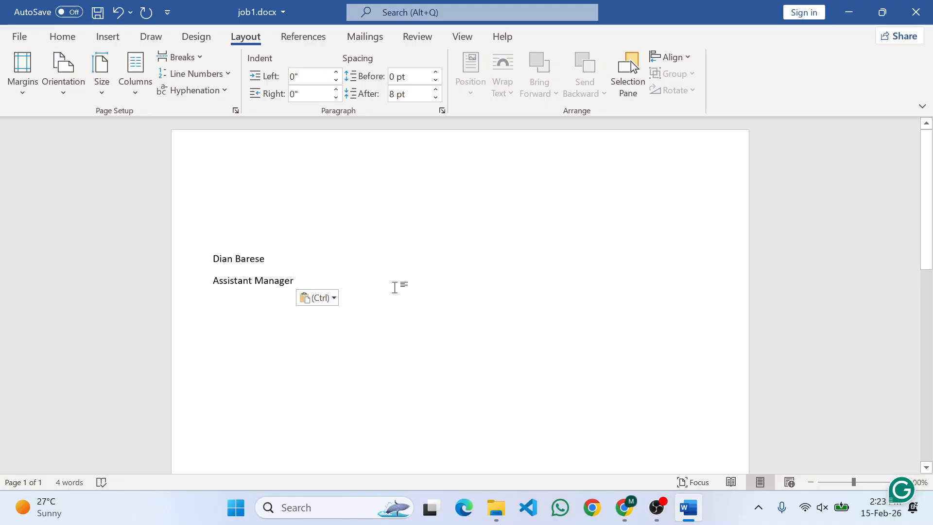
key(Return)
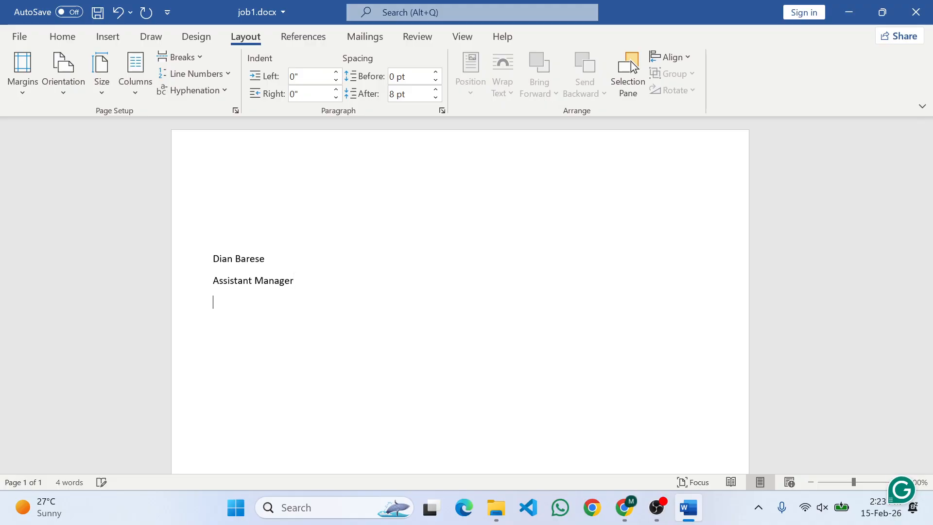
Step: Check the photograph requirements in job-1 CO.pdf and draw a rounded rectangle about 1.68" high and 1.44" wide at the upper right of job1.docx's page
key(alt+Tab)
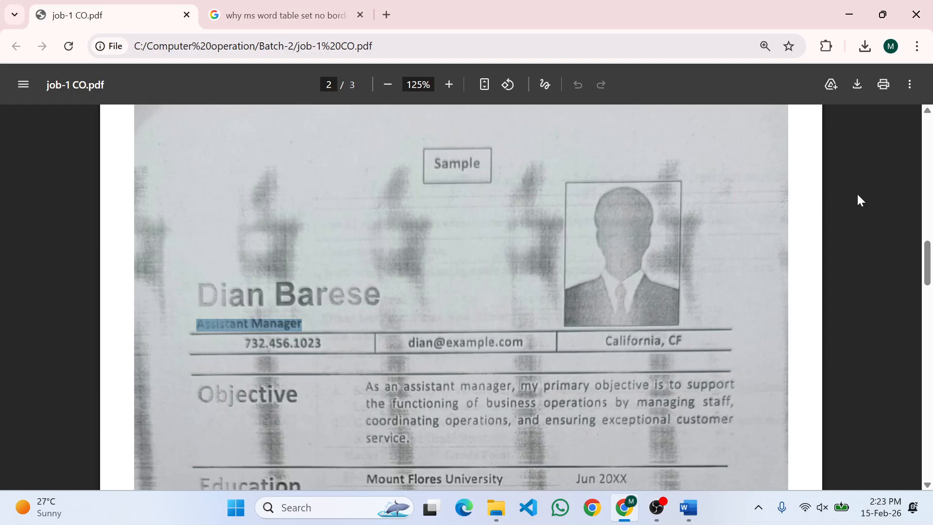
drag(927, 257, 927, 182)
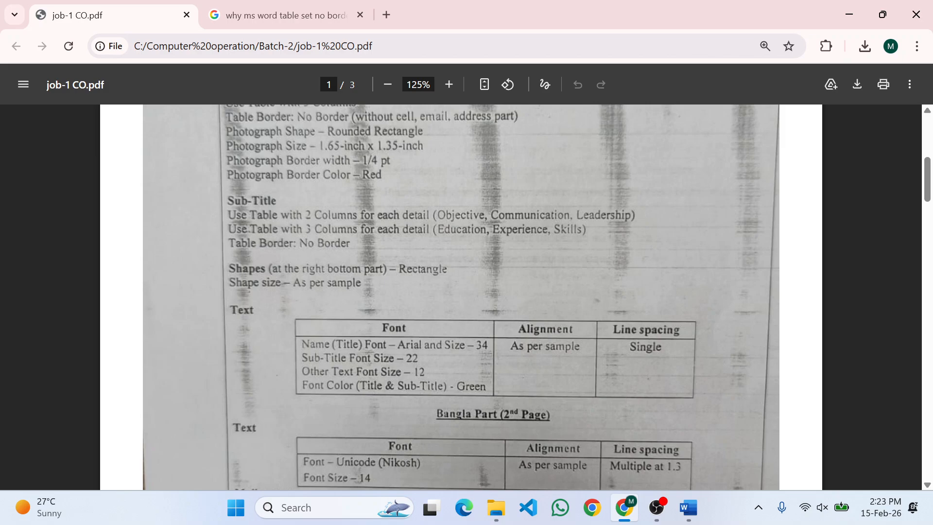
drag(338, 131, 413, 131)
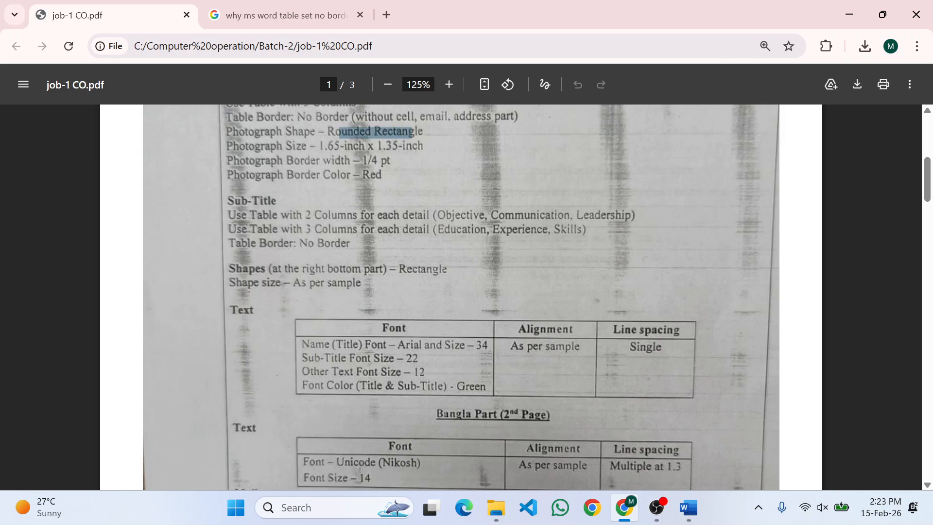
click(412, 134)
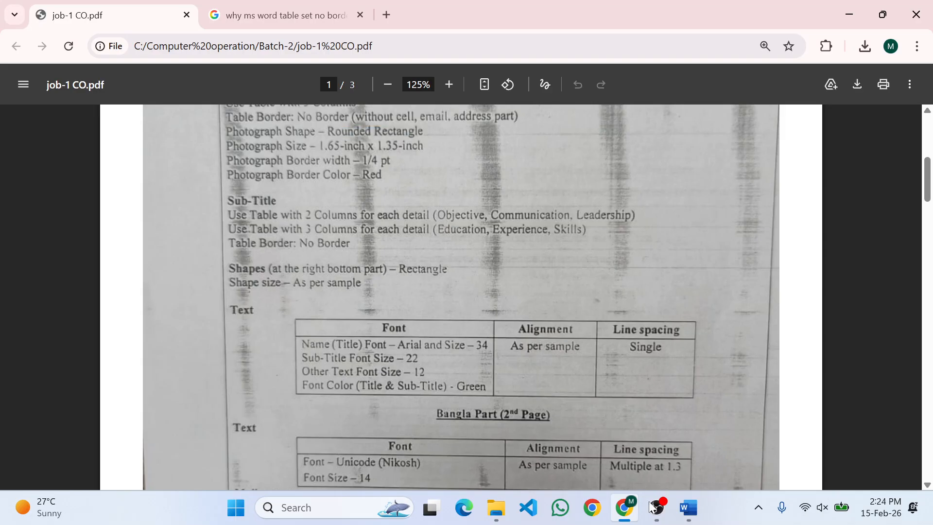
click(688, 507)
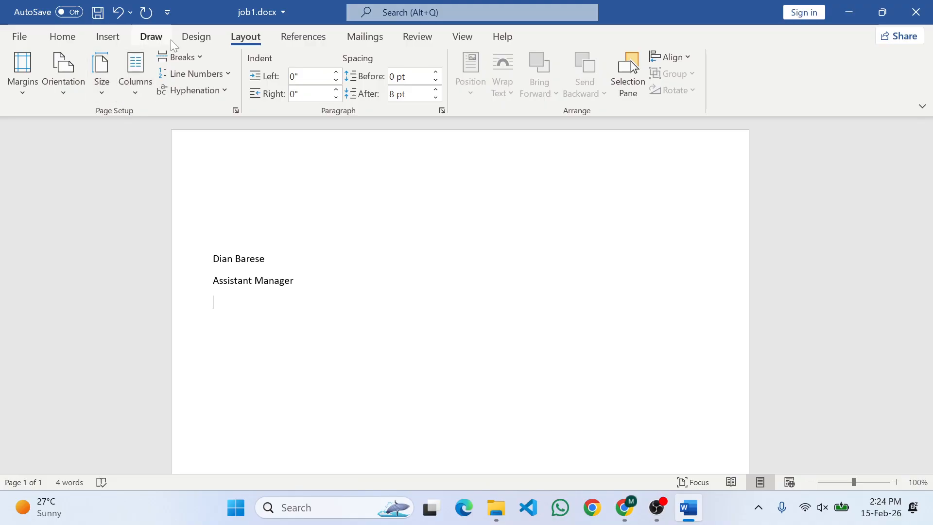
click(107, 37)
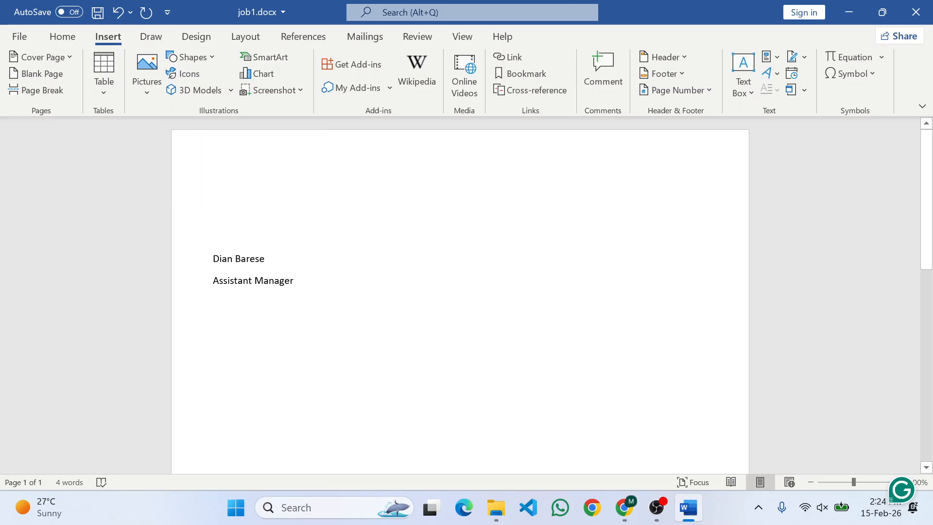
click(247, 259)
click(265, 258)
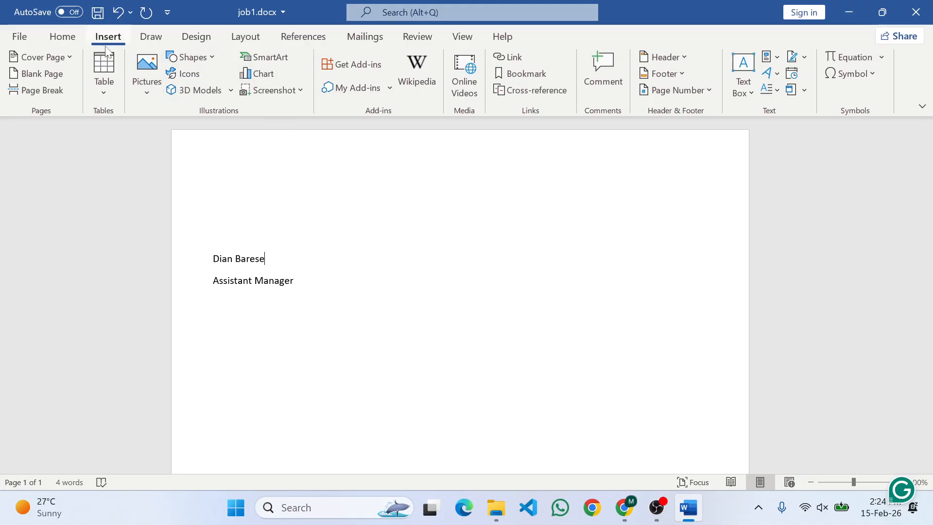
click(212, 58)
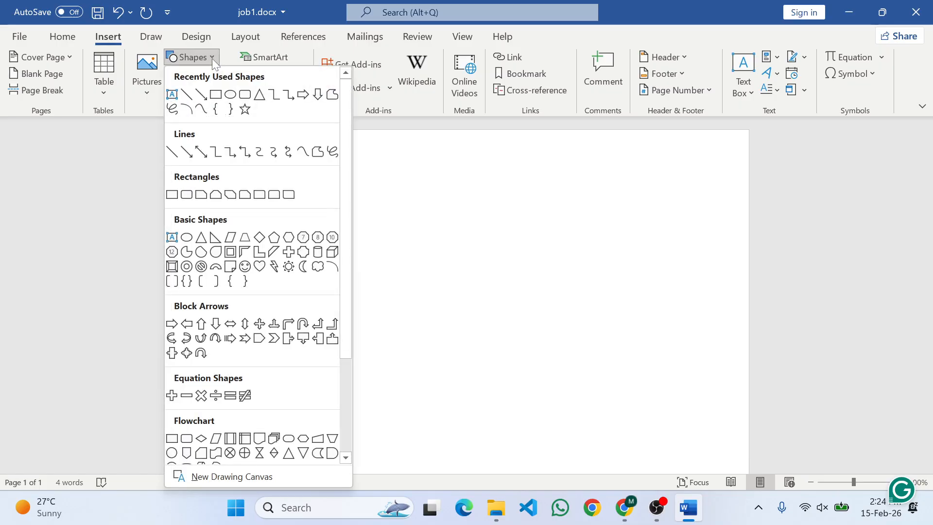
click(246, 96)
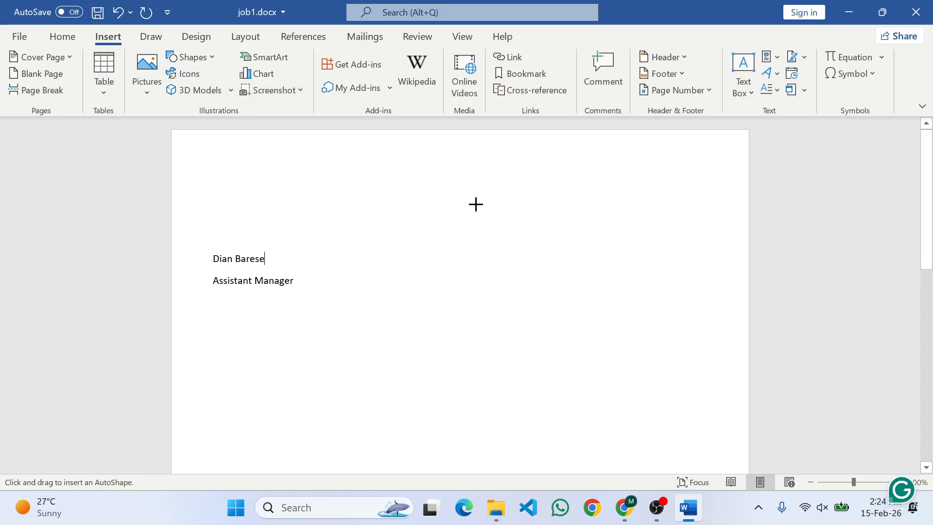
drag(567, 168, 668, 287)
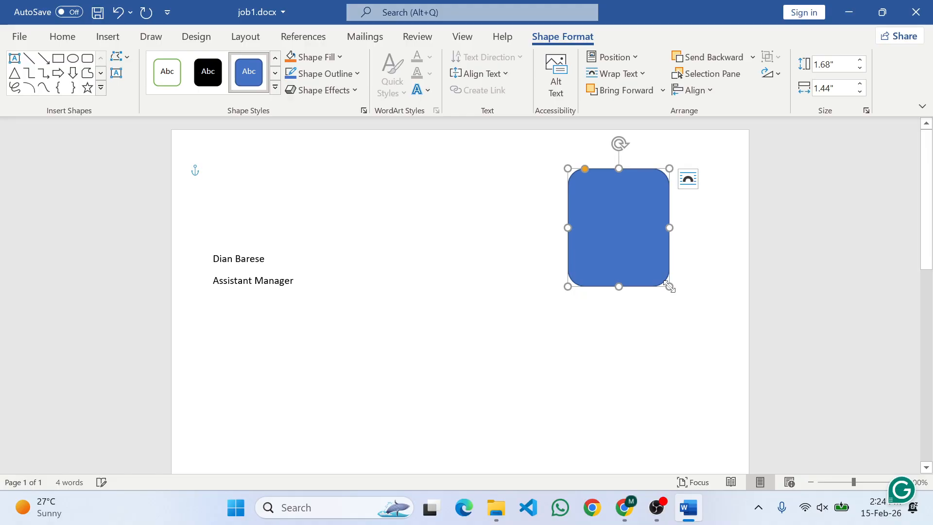
Step: Check the photograph size in job-1 CO.pdf and set the rounded rectangle in job1.docx to 1.65" high and 1.35" wide
key(alt+Tab)
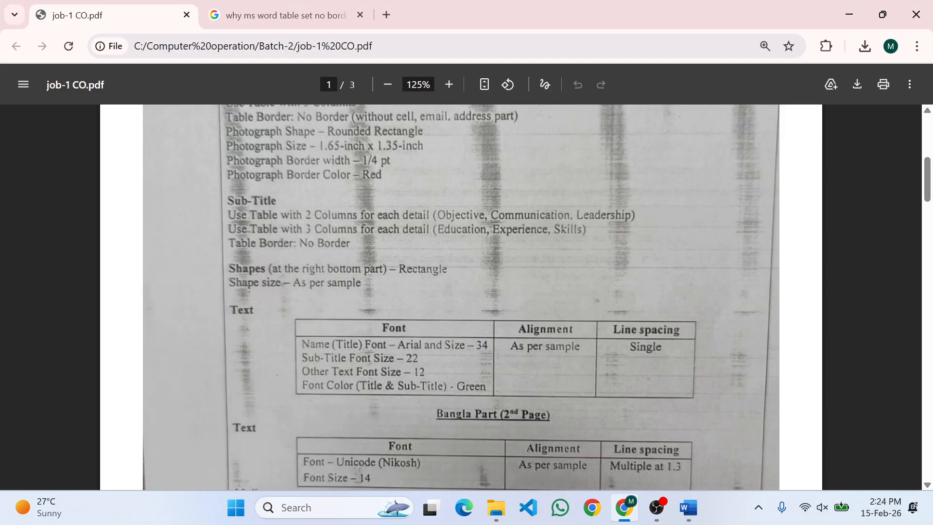
key(alt+Tab)
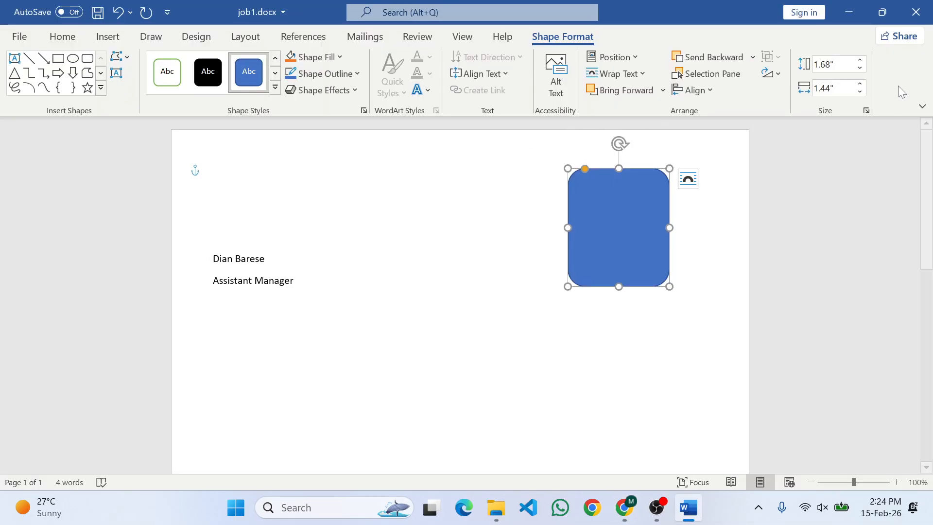
click(833, 64)
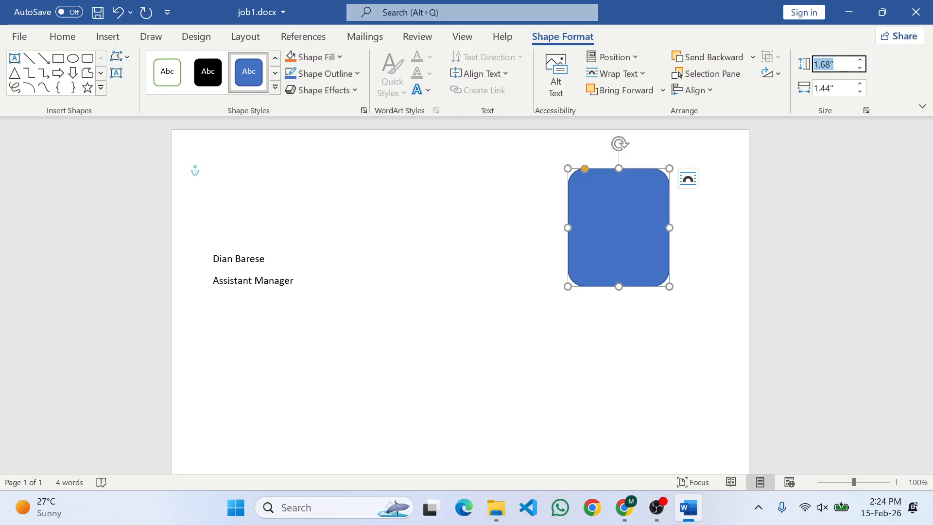
text(1.65)
key(Return)
click(813, 95)
text(1)
text(35)
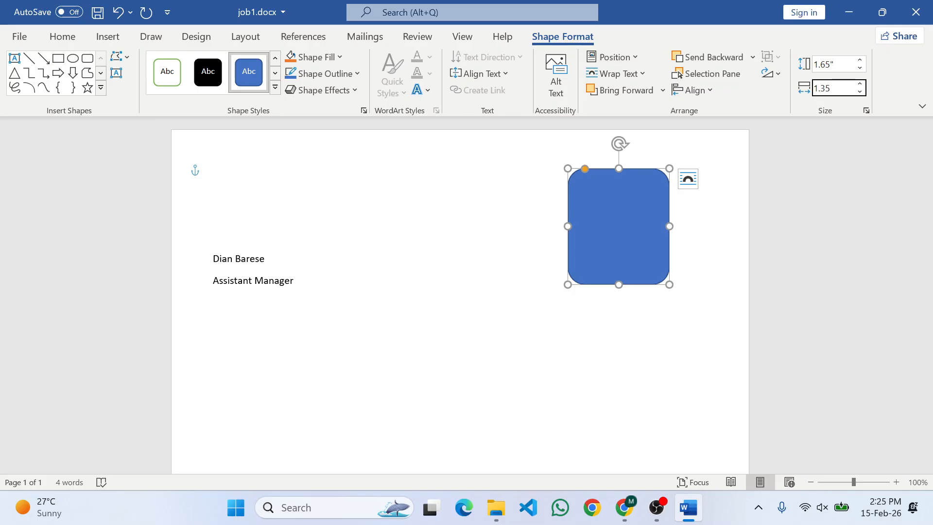
key(Return)
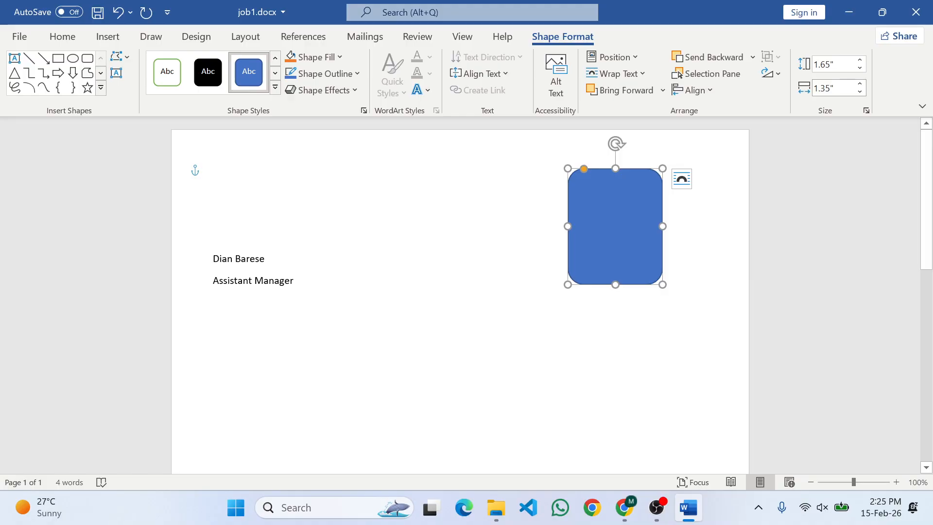
Step: Move the rounded rectangle closer to the page's upper-right corner, comparing its placement with the photograph on the sample page in job-1 CO.pdf
drag(618, 224, 669, 207)
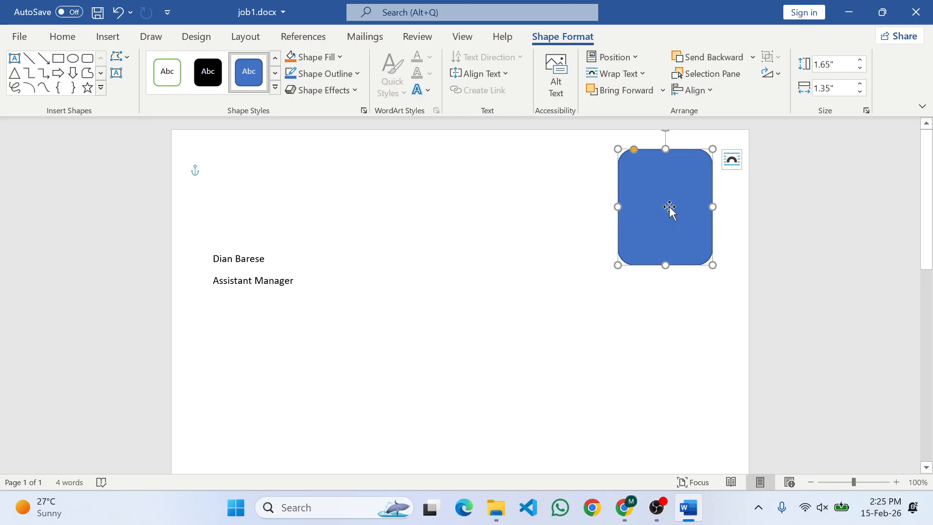
drag(661, 201, 678, 189)
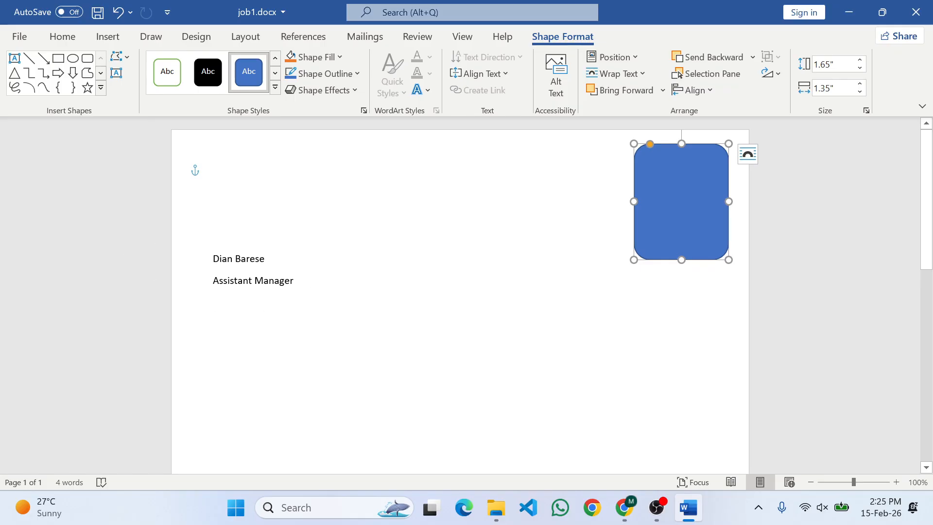
mouse_move(672, 198)
mouse_down()
mouse_move(334, 262)
mouse_move(225, 246)
mouse_move(668, 206)
mouse_up()
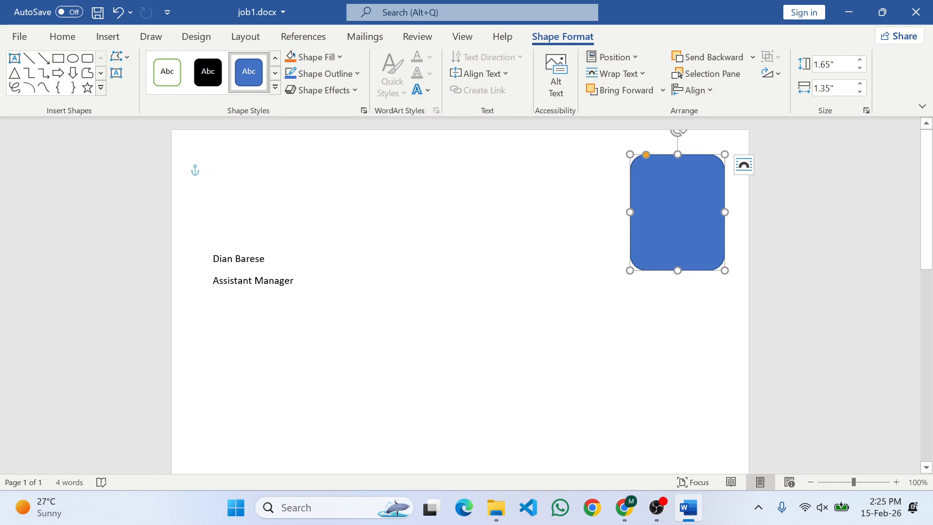
key(alt+Tab)
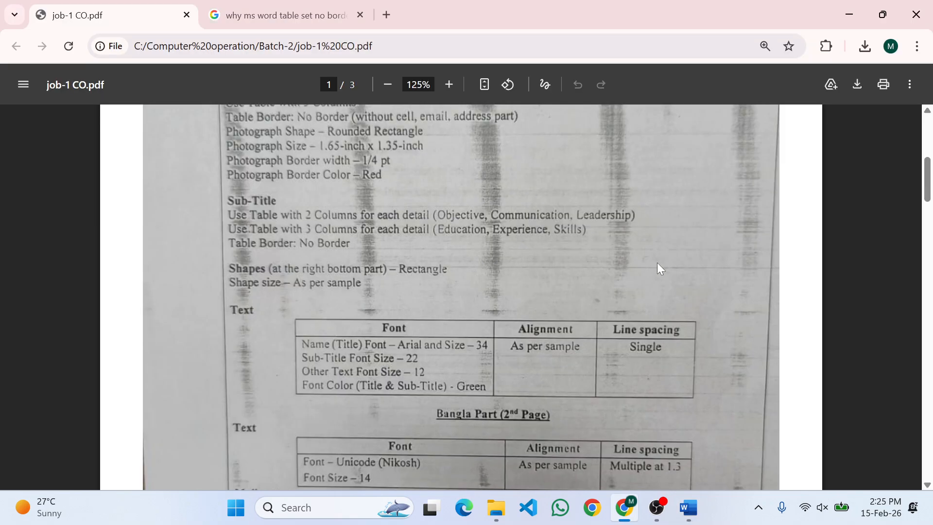
scroll(657, 264, down, 7)
scroll(656, 263, down, 10)
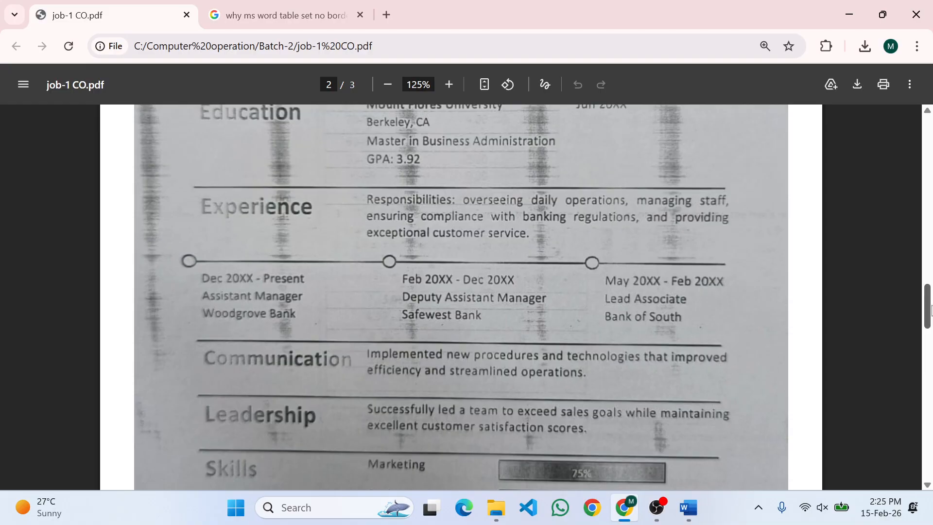
drag(927, 301, 927, 257)
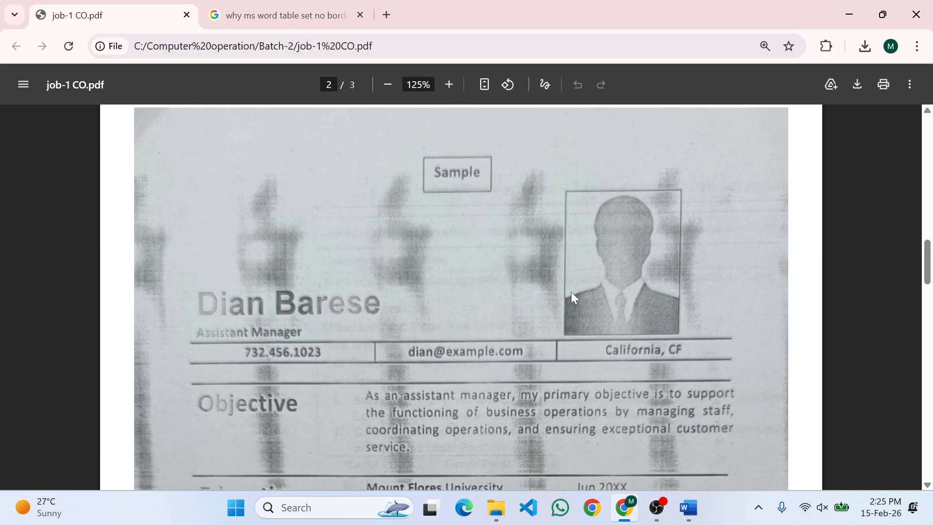
key(alt+Tab)
drag(664, 229, 646, 227)
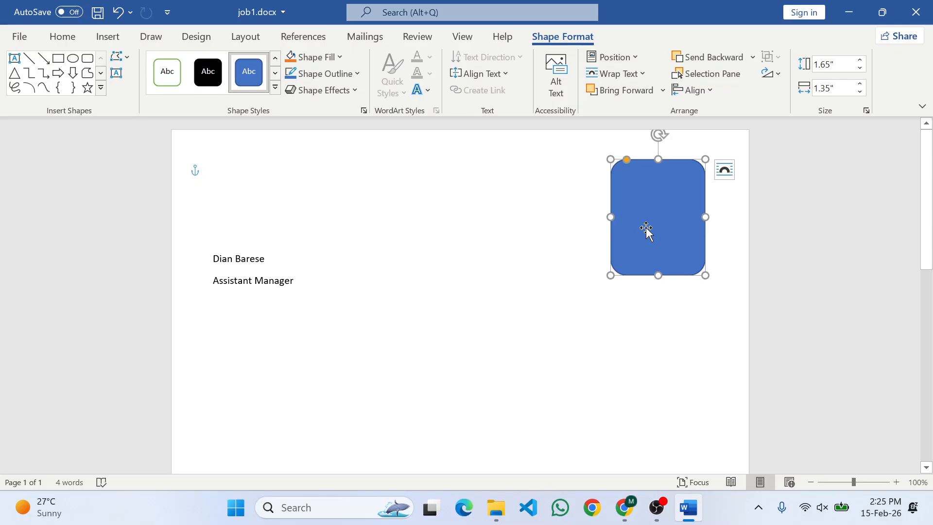
Step: Check the photograph border width in job-1 CO.pdf and set the rounded rectangle's outline weight to ¼ pt in job1.docx
key(alt+Tab)
scroll(615, 259, up, 10)
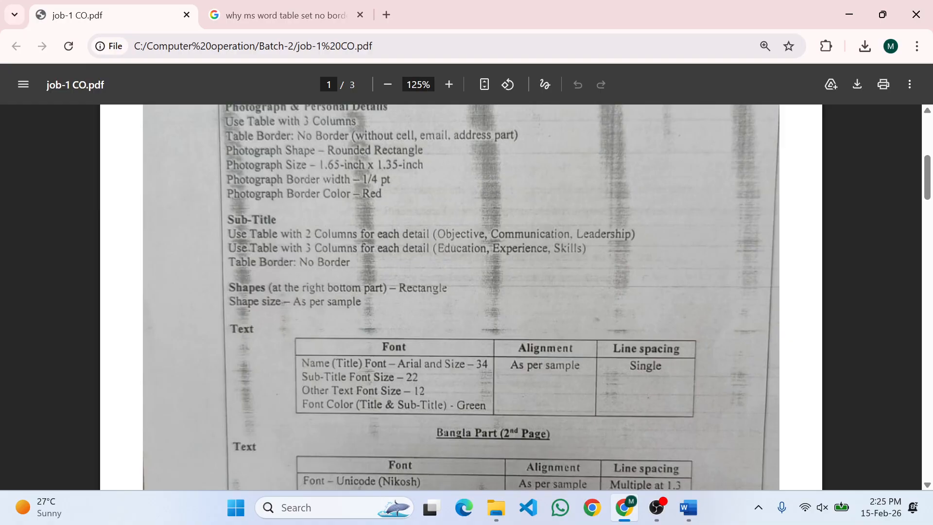
drag(360, 180, 378, 180)
key(alt+Tab)
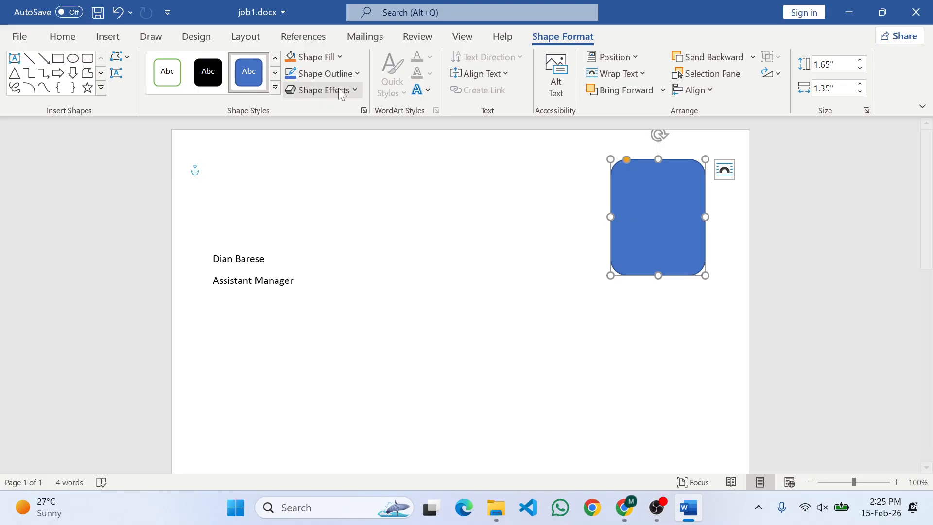
click(356, 74)
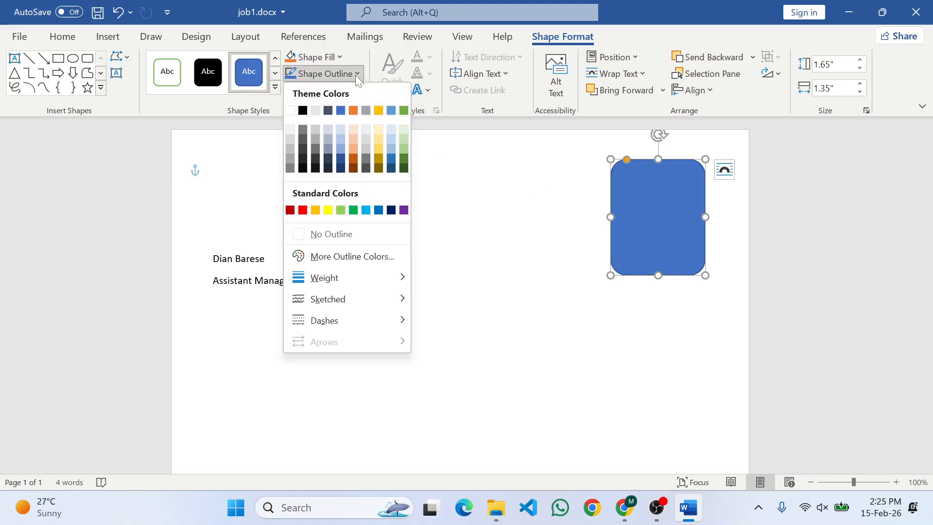
mouse_move(353, 284)
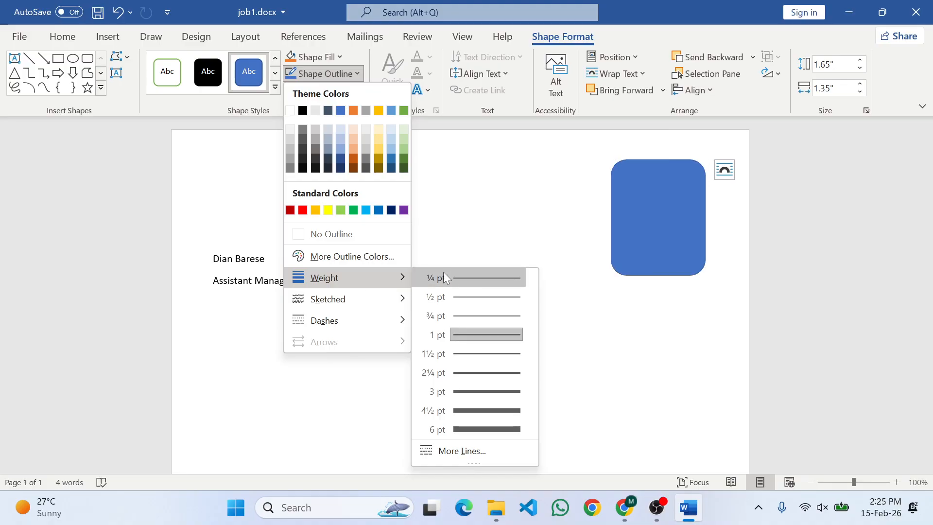
click(471, 278)
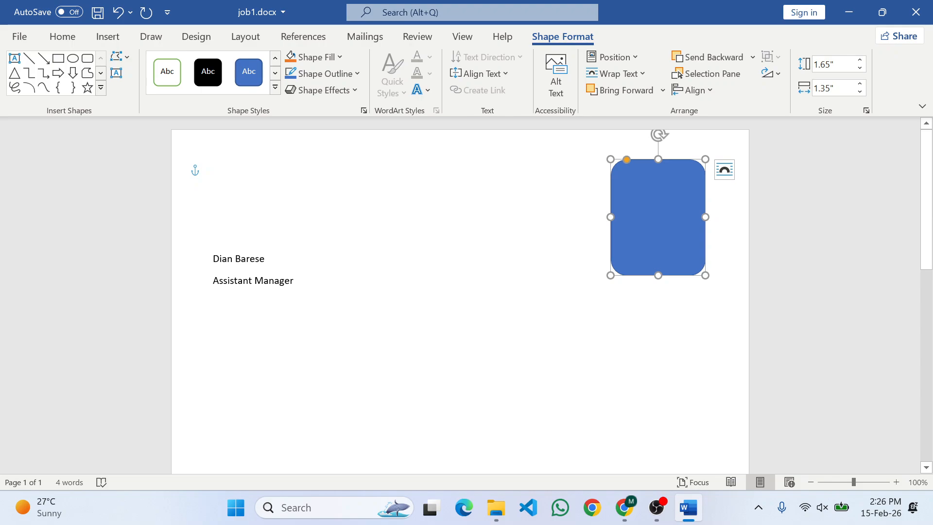
Step: Check the photograph border colour in job-1 CO.pdf and set the rounded rectangle's outline to standard red in job1.docx
key(alt+Tab)
click(372, 181)
key(alt+Tab)
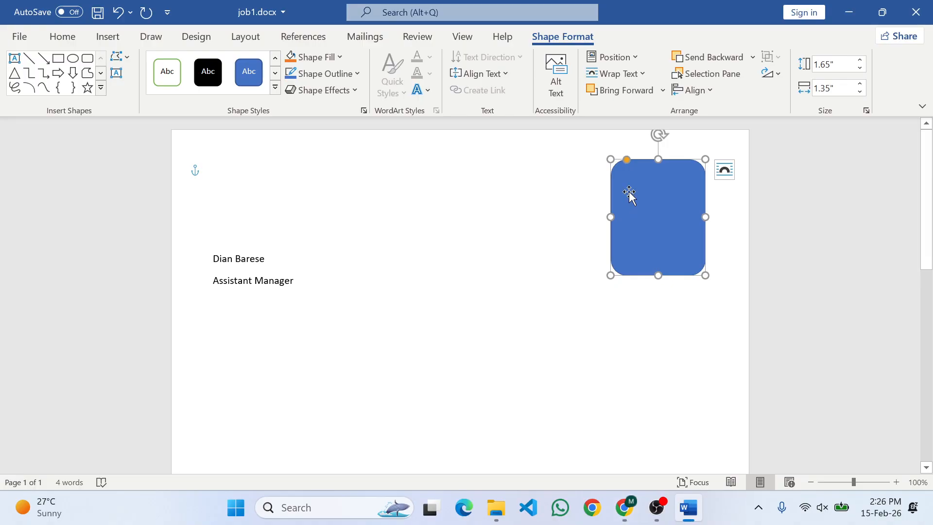
click(356, 74)
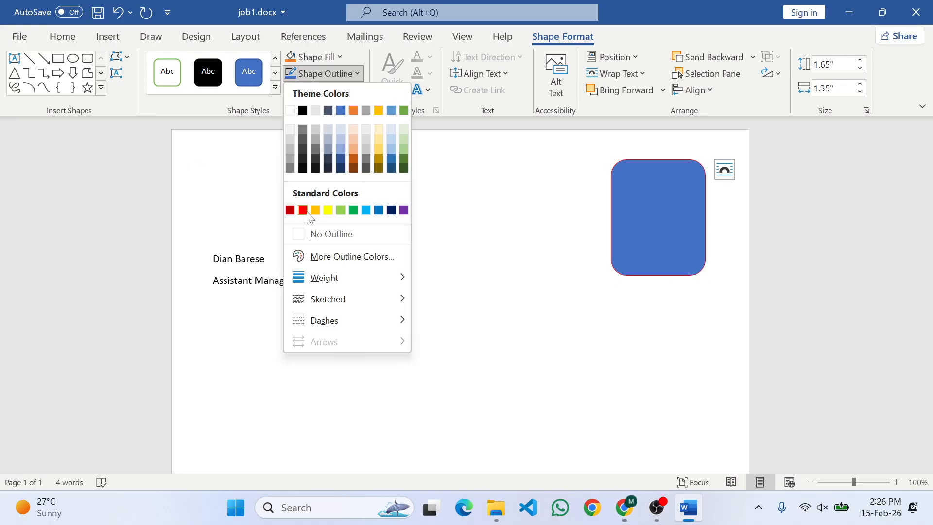
click(302, 210)
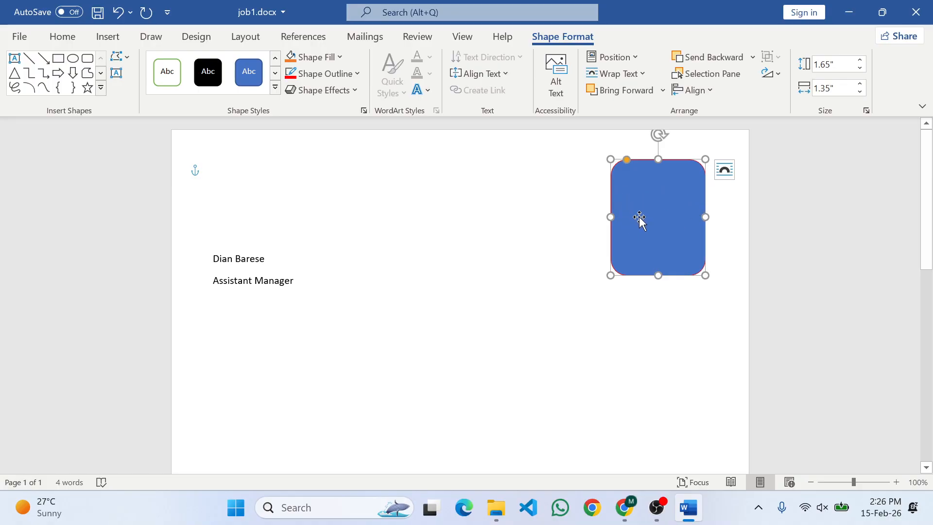
Step: Fill the rounded rectangle with the picture pexels-ahimsa-34073270.jpg from the Downloads folder and shift the shape slightly down and left
click(340, 57)
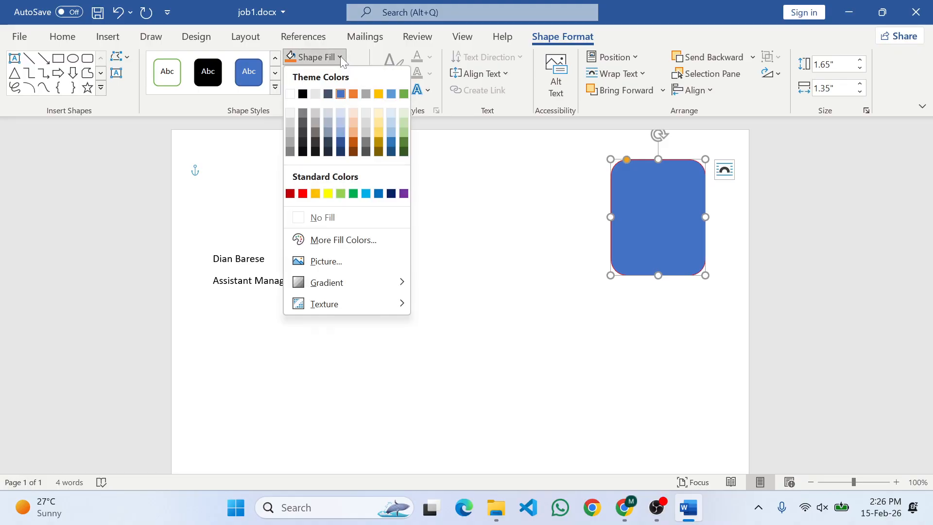
click(331, 266)
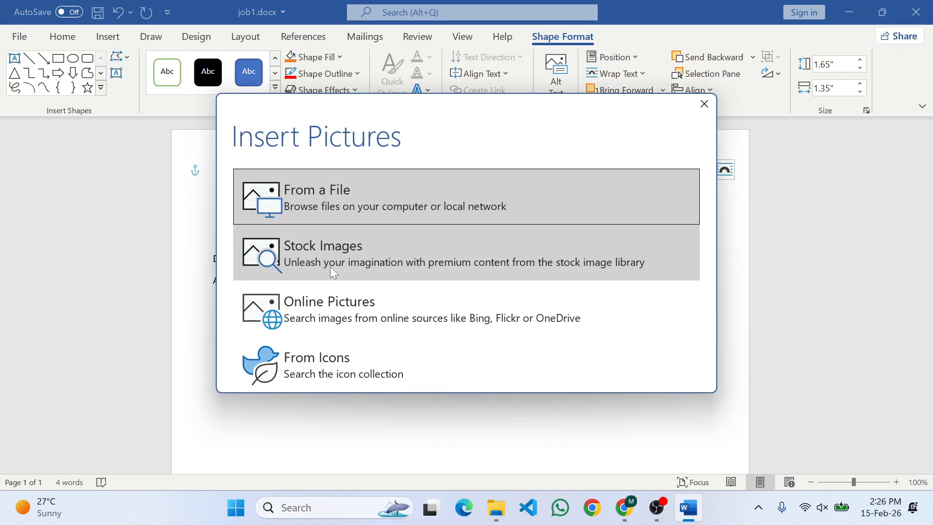
click(356, 190)
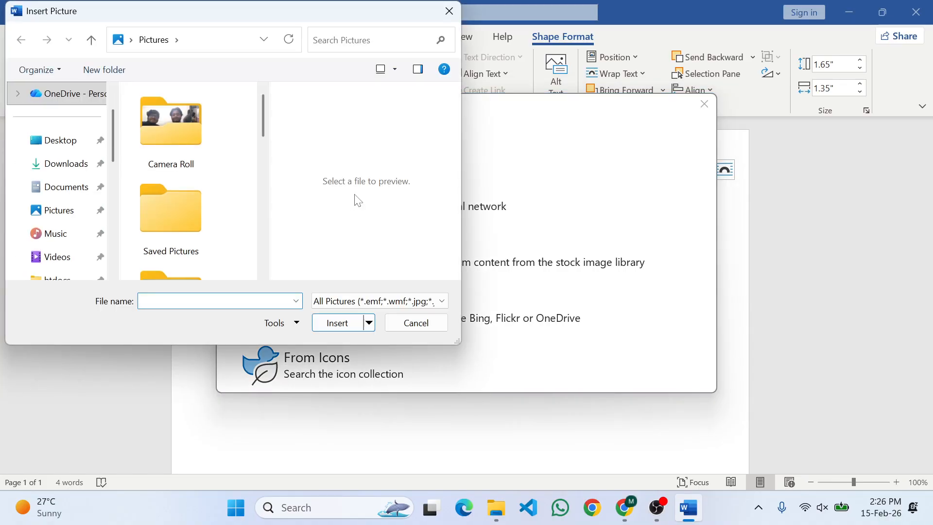
click(63, 164)
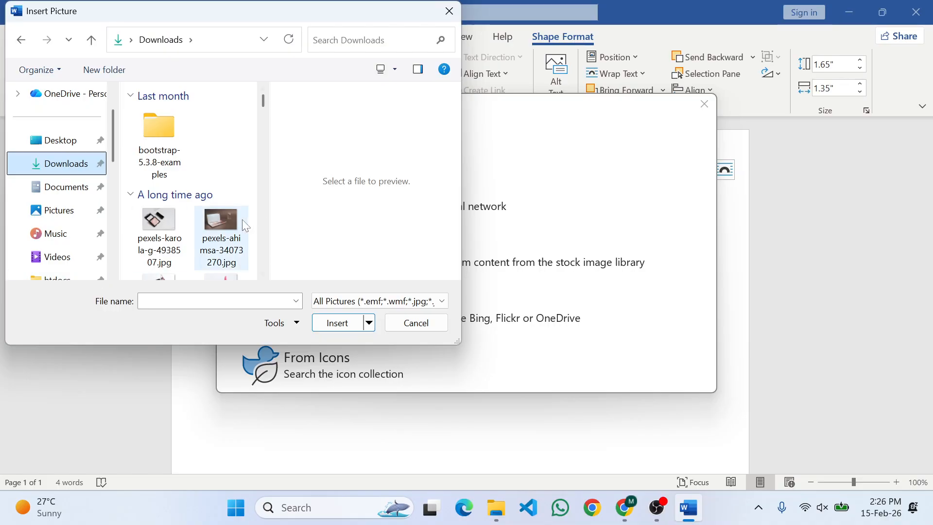
click(218, 224)
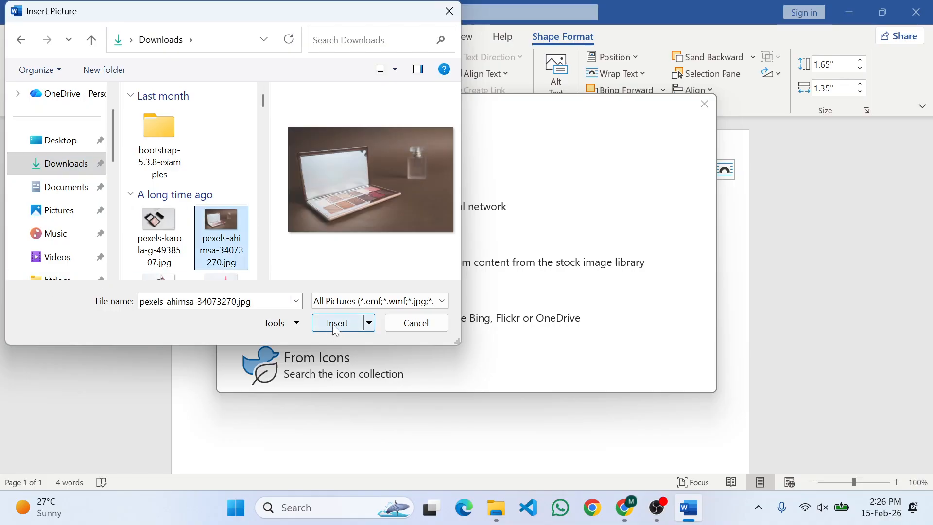
click(337, 323)
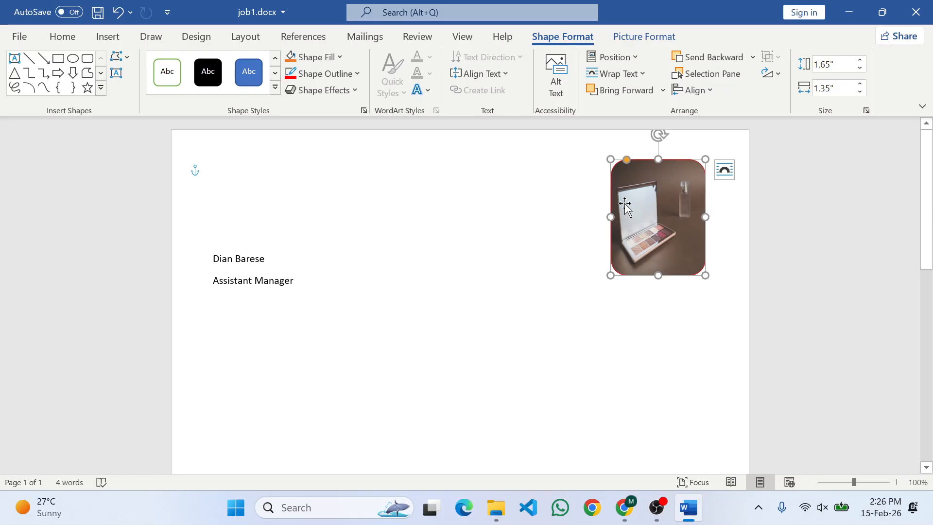
mouse_move(648, 209)
mouse_down()
mouse_move(628, 214)
mouse_move(645, 206)
mouse_move(636, 197)
mouse_move(646, 202)
mouse_move(642, 217)
mouse_up()
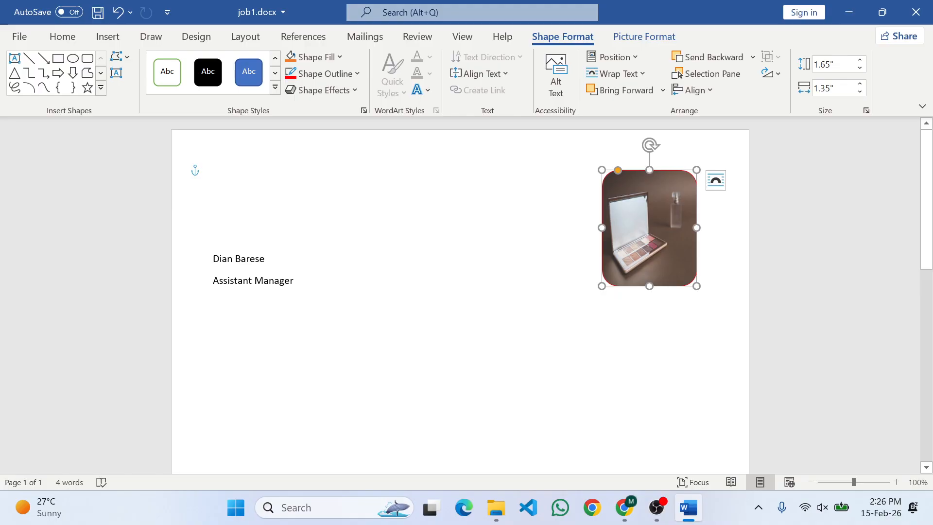
Step: Set the font of the name line above Assistant Manager to Arial
click(223, 258)
click(252, 259)
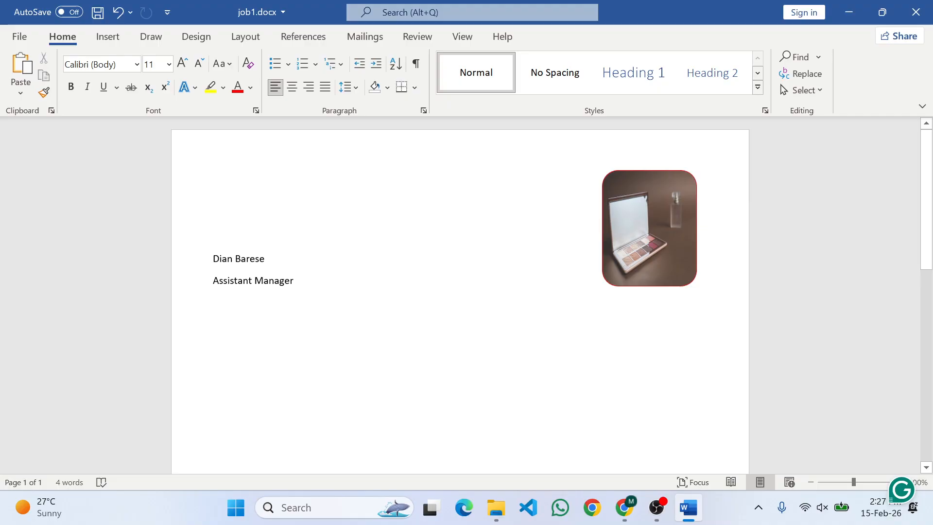
drag(272, 260, 212, 260)
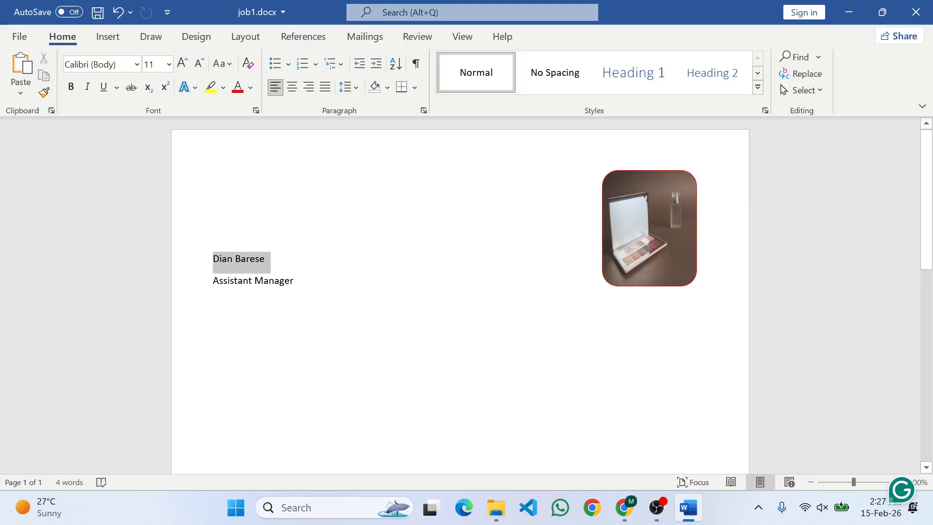
click(136, 64)
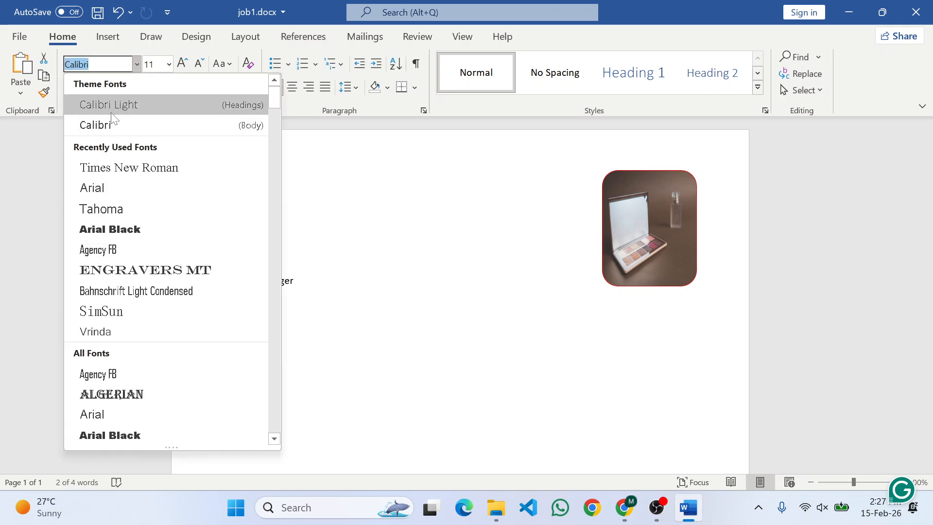
click(91, 188)
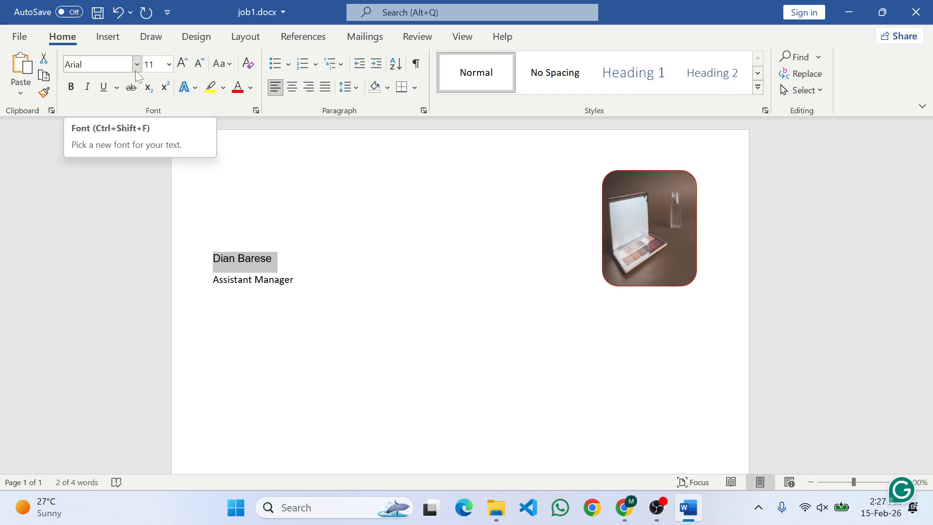
Step: Check the title font size in job-1 CO.pdf and set the name line in job1.docx to size 34
key(alt+Tab)
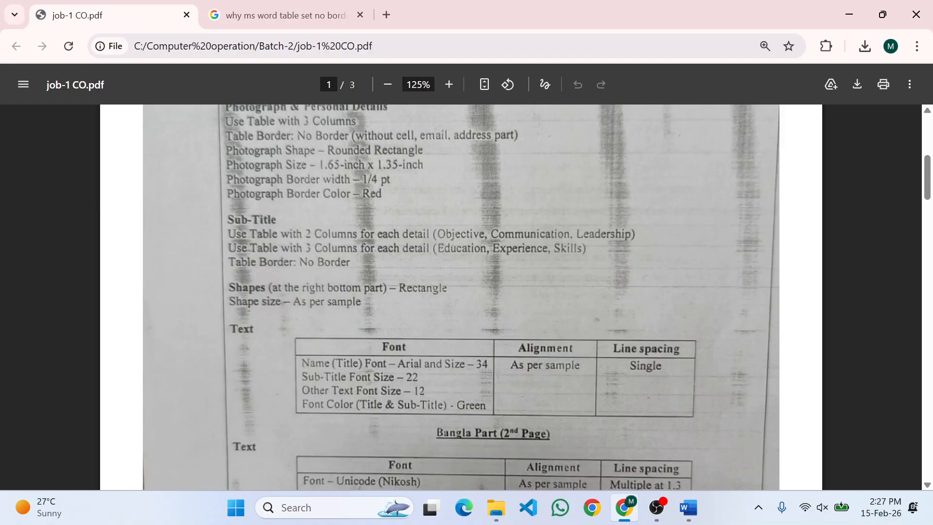
key(alt+Tab)
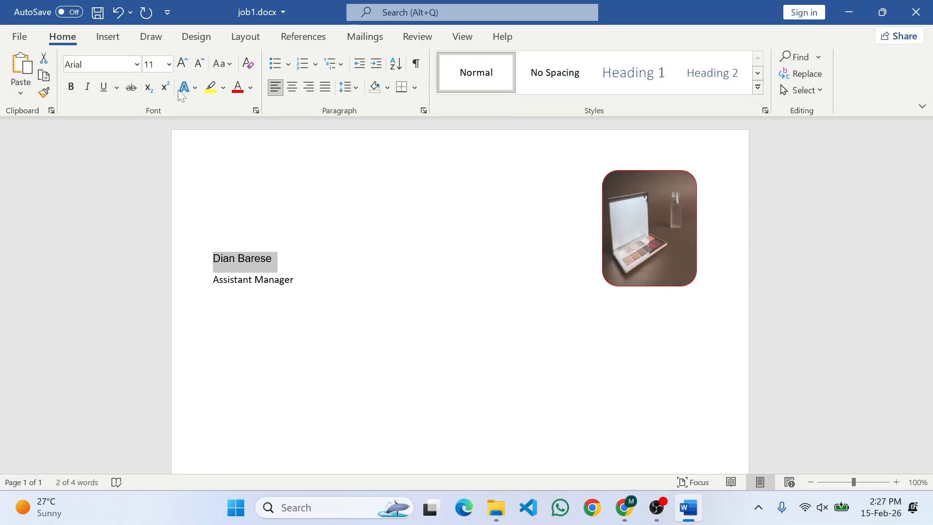
click(152, 64)
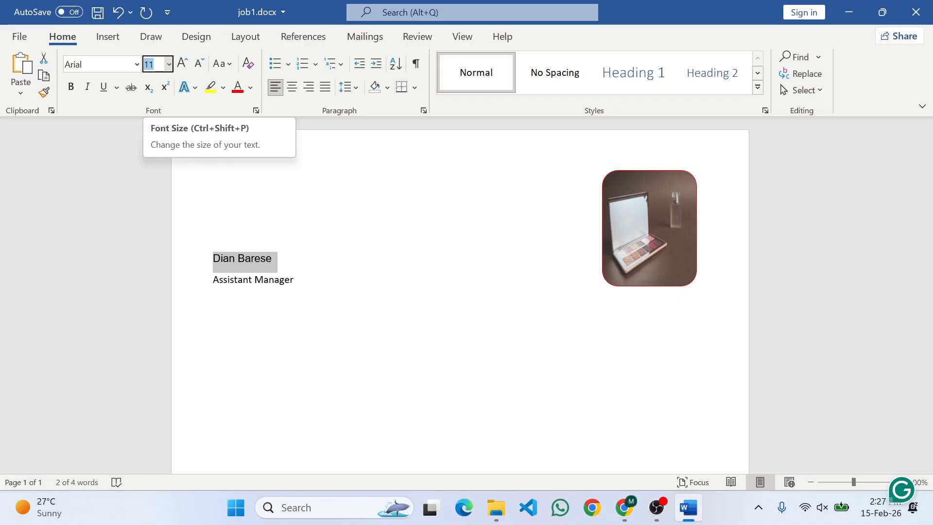
text(34)
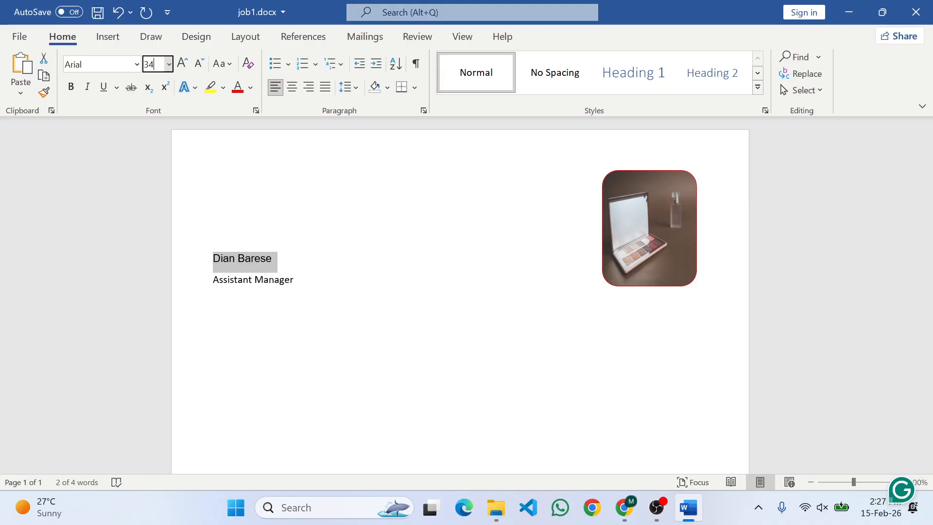
key(Return)
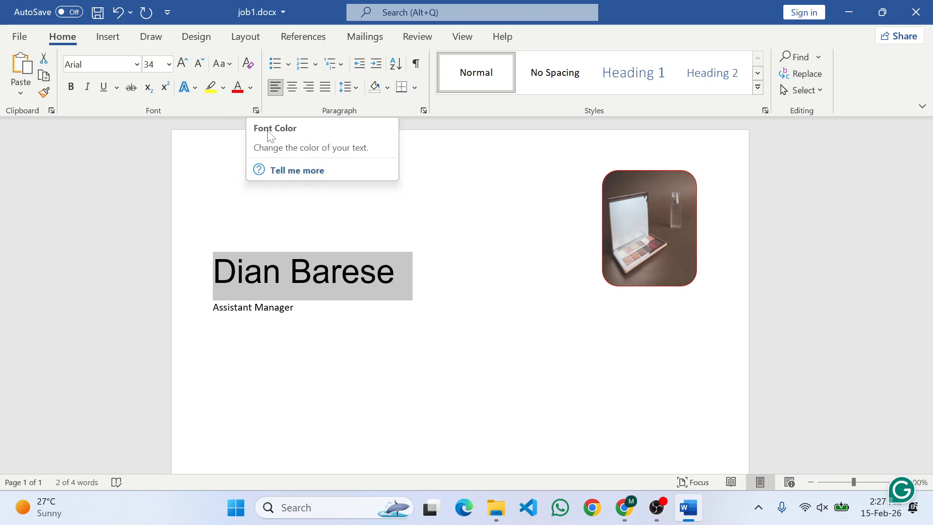
Step: Colour the name line with the theme green
click(251, 87)
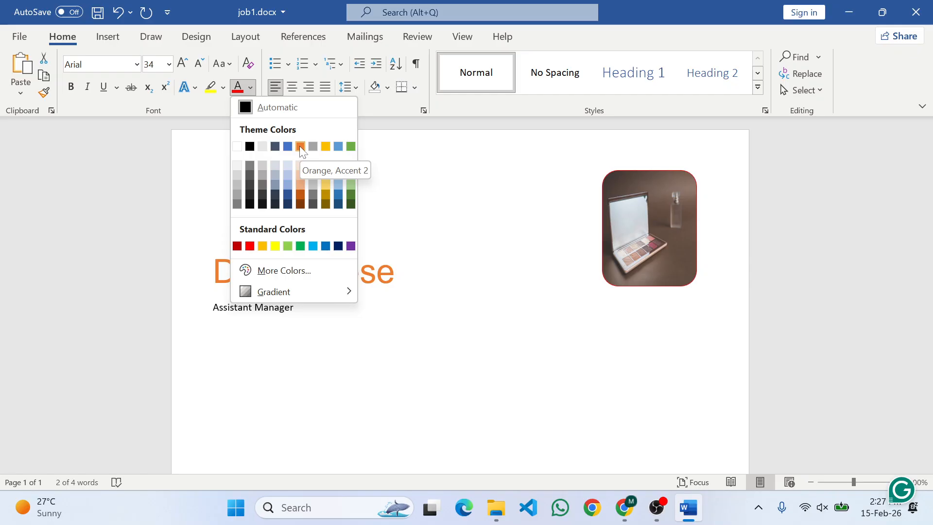
click(351, 147)
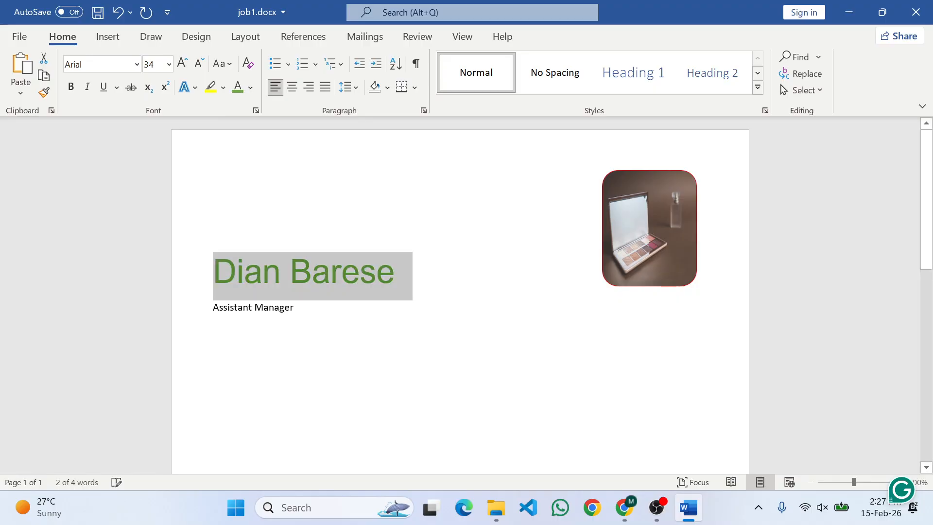
click(359, 273)
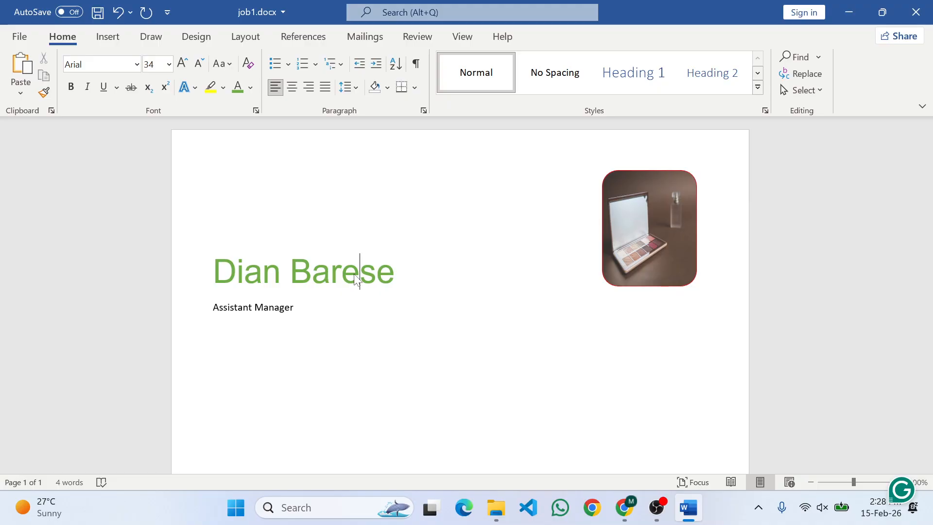
Step: Check the contact row on the sample page of job-1 CO.pdf and insert a one-row, three-column table below Assistant Manager in job1.docx
key(Down)
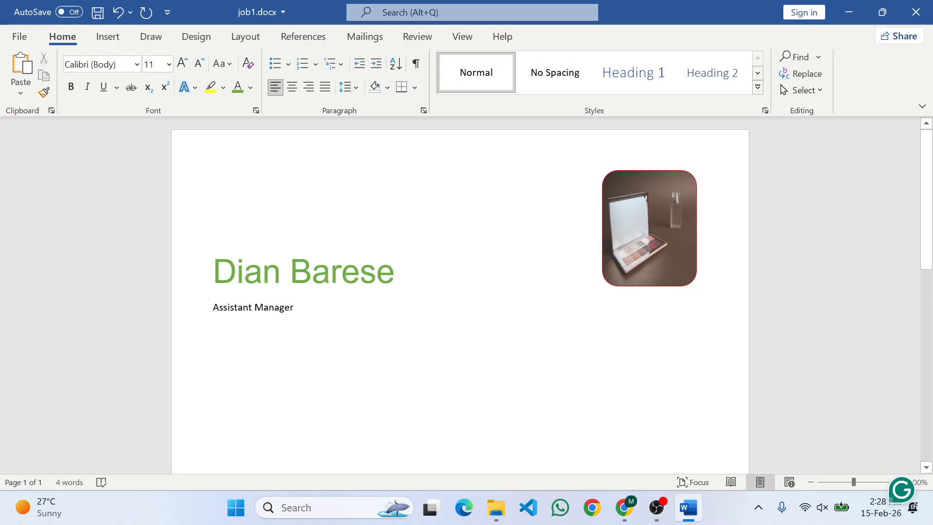
key(alt+Tab)
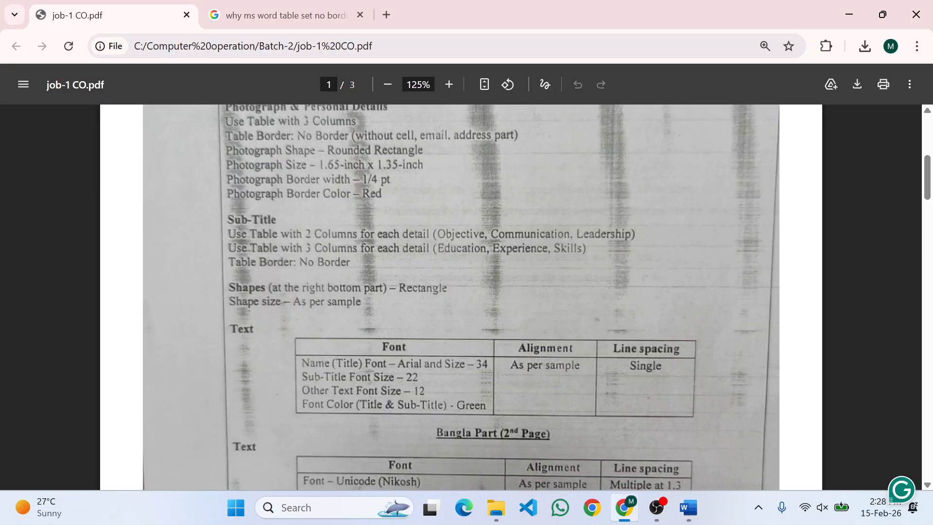
drag(927, 199, 929, 229)
scroll(879, 284, down, 7)
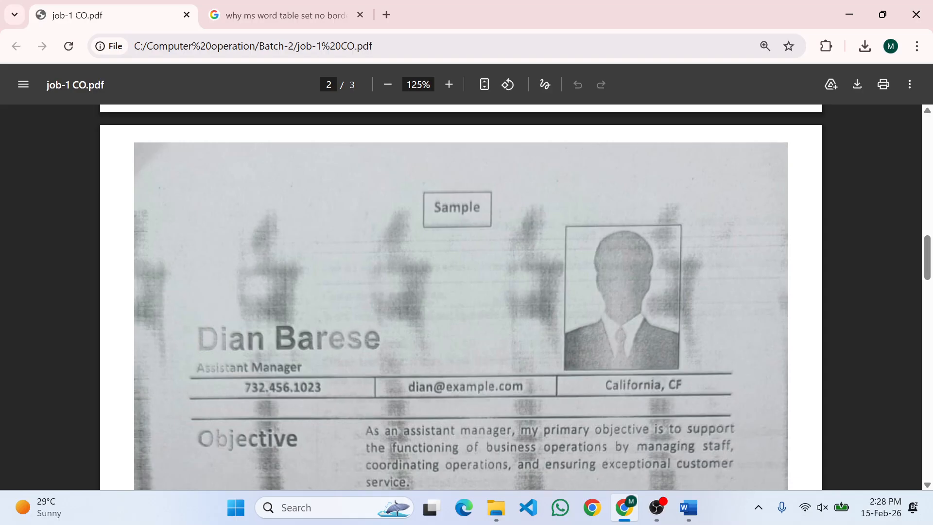
key(alt+Tab)
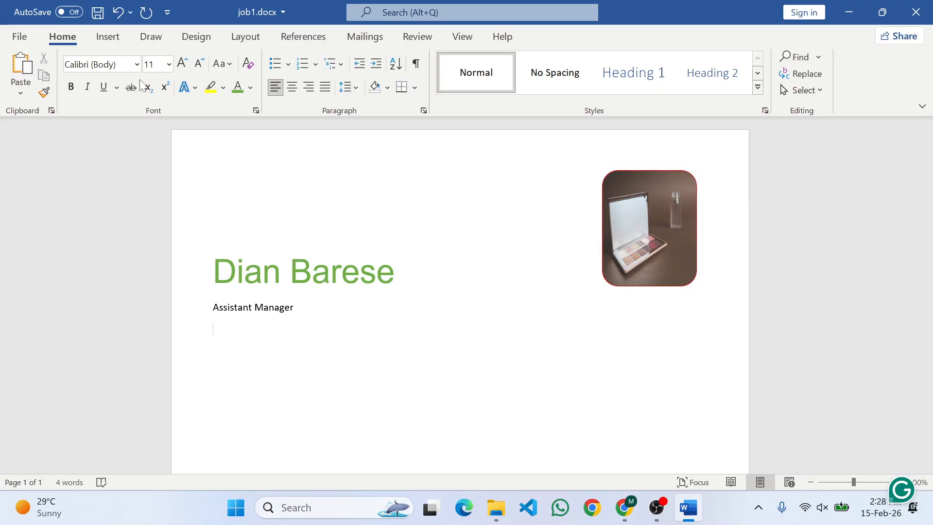
click(109, 40)
click(104, 92)
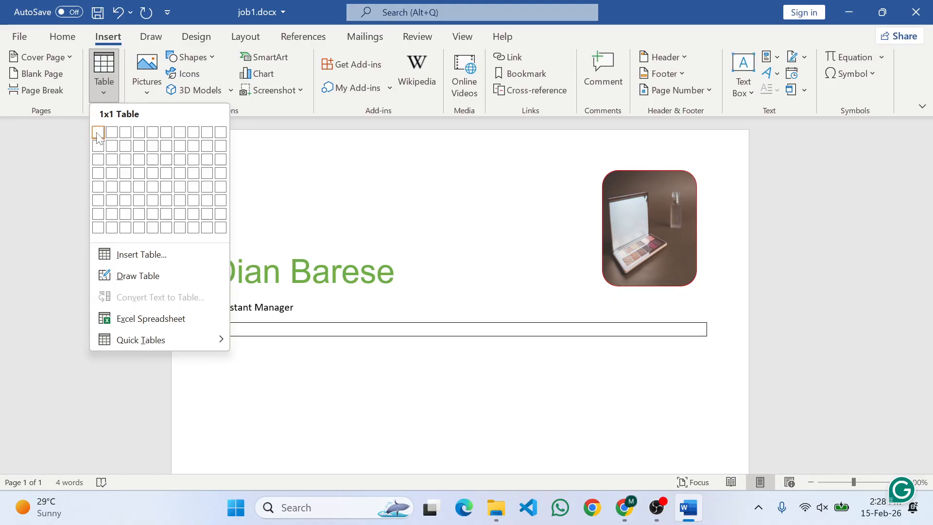
click(125, 133)
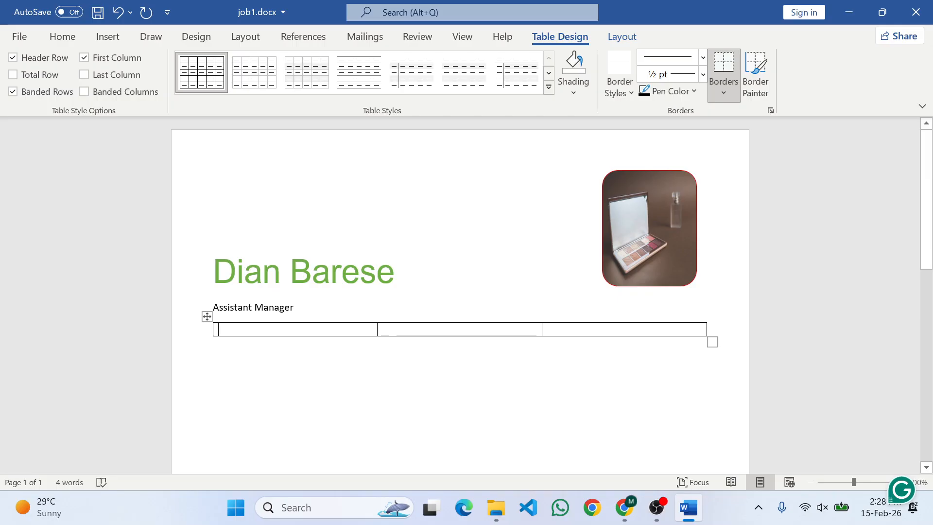
Step: Copy the phone number from the sample page in job-1 CO.pdf into the first cell of the contact table in job1.docx
key(alt+Tab)
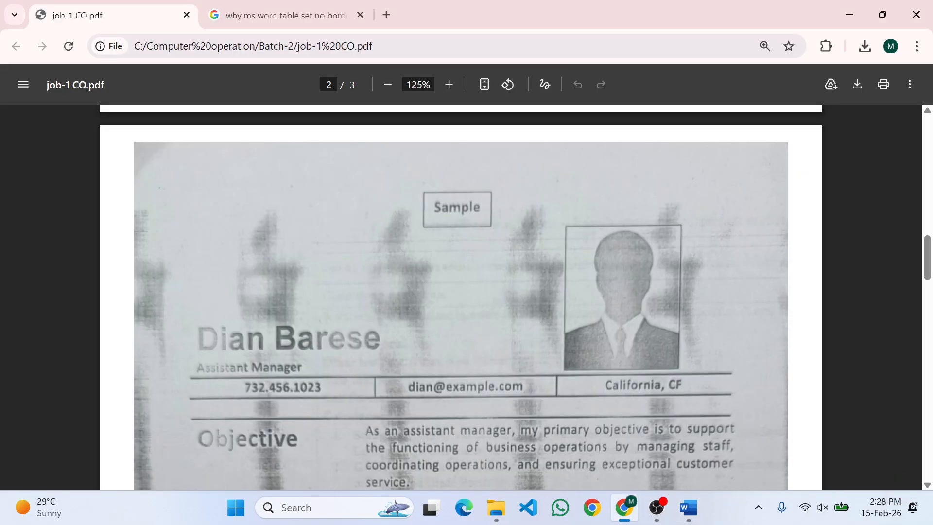
key(alt+Tab)
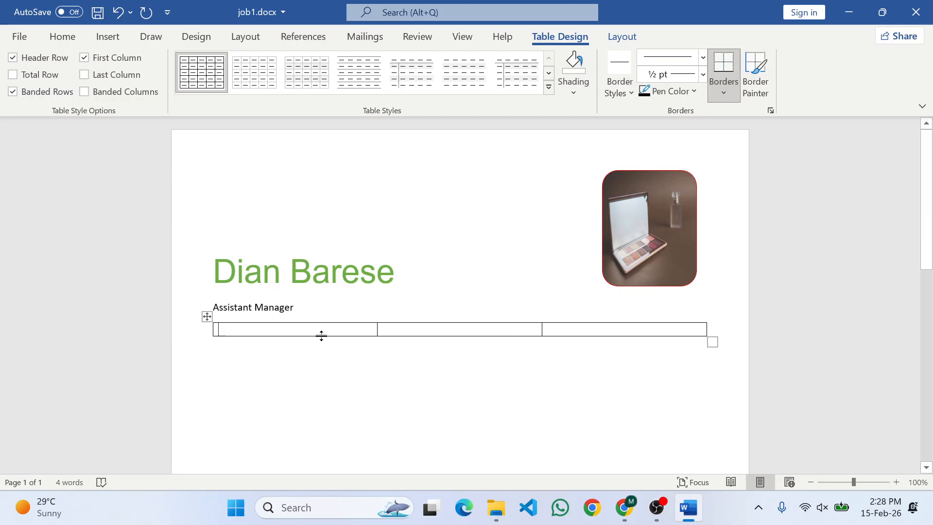
text(eiuroweu)
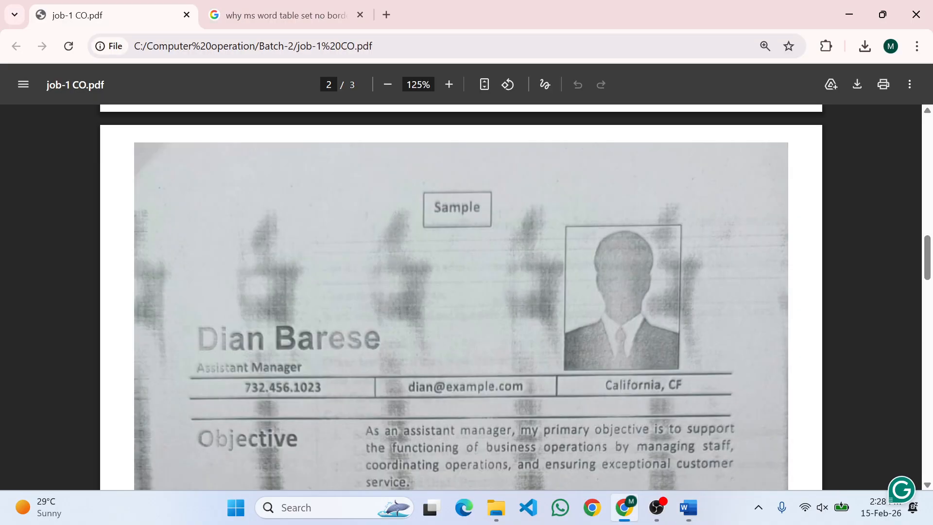
key(alt+Tab)
drag(321, 387, 244, 387)
key(ctrl+c)
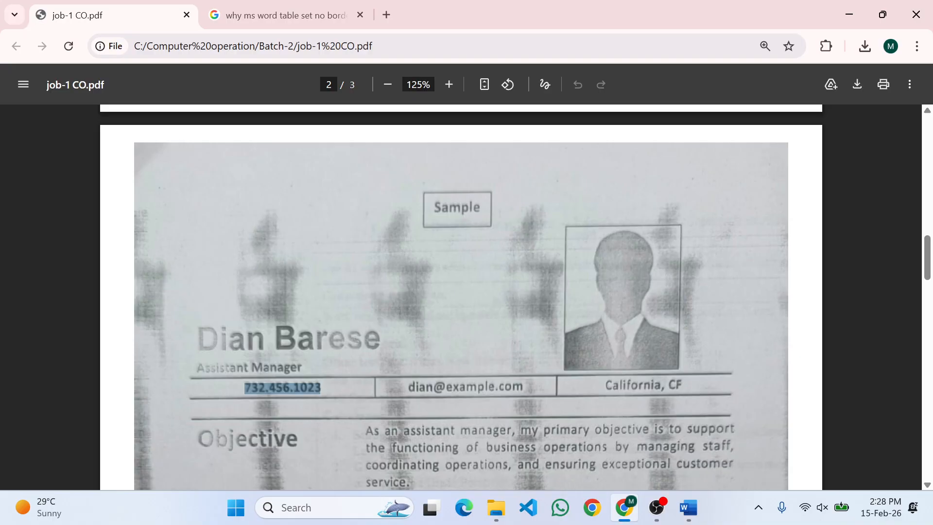
key(alt+Tab)
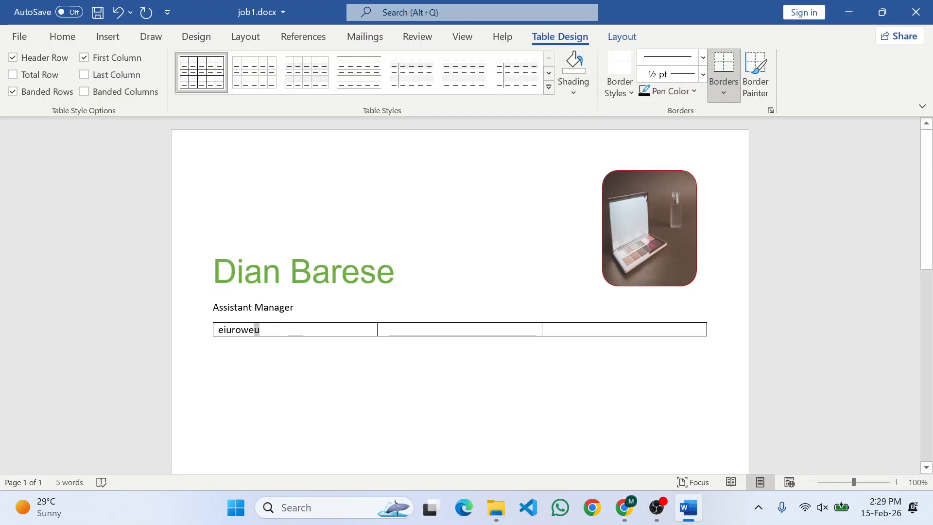
double_click(256, 329)
key(ctrl+v)
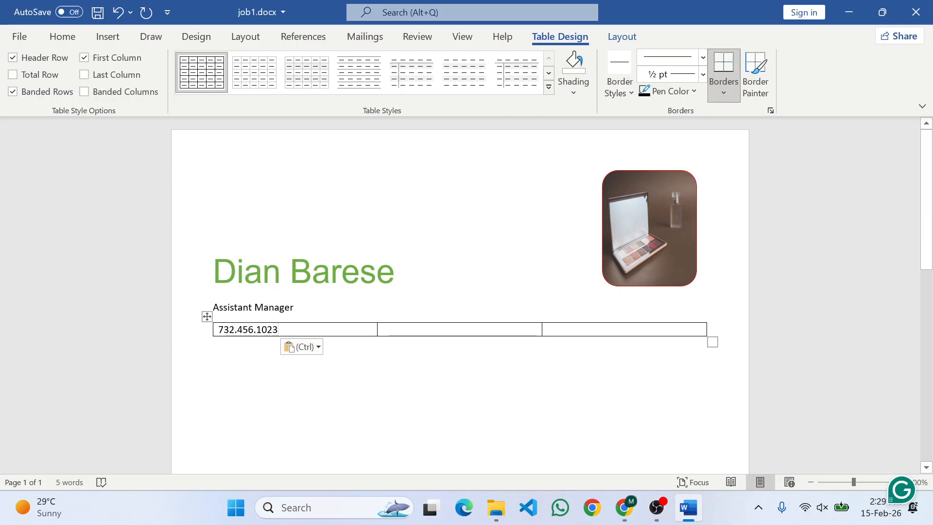
Step: Copy the e-mail address from the sample page in job-1 CO.pdf into the second cell of the contact table in job1.docx
key(alt+Tab)
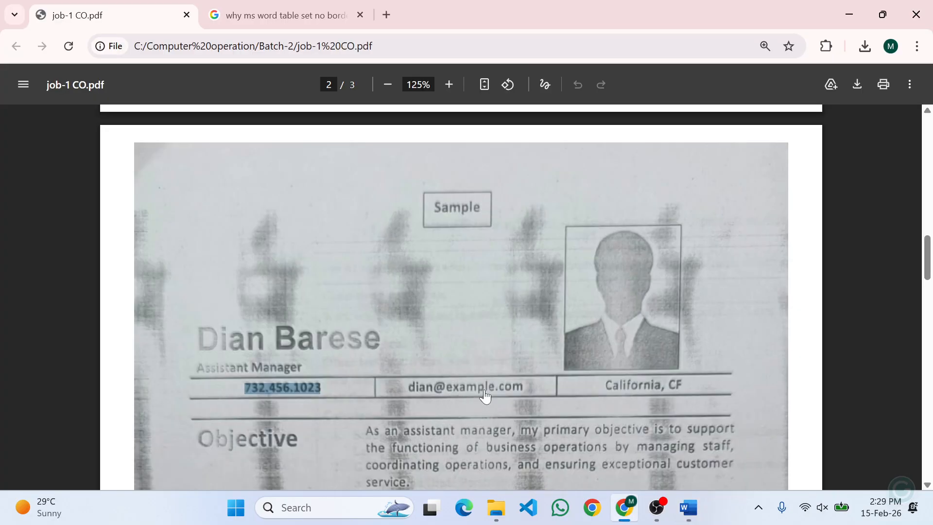
drag(522, 389, 408, 389)
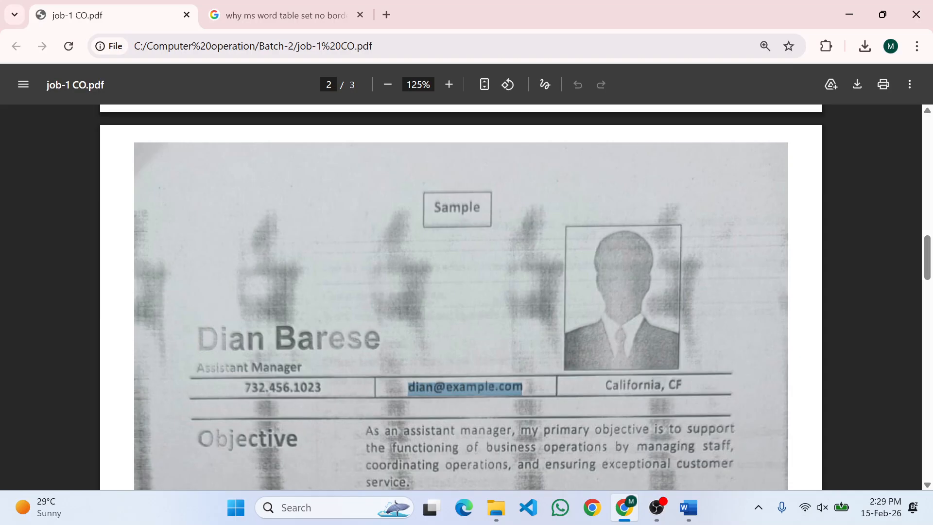
key(ctrl+c)
key(alt+Tab)
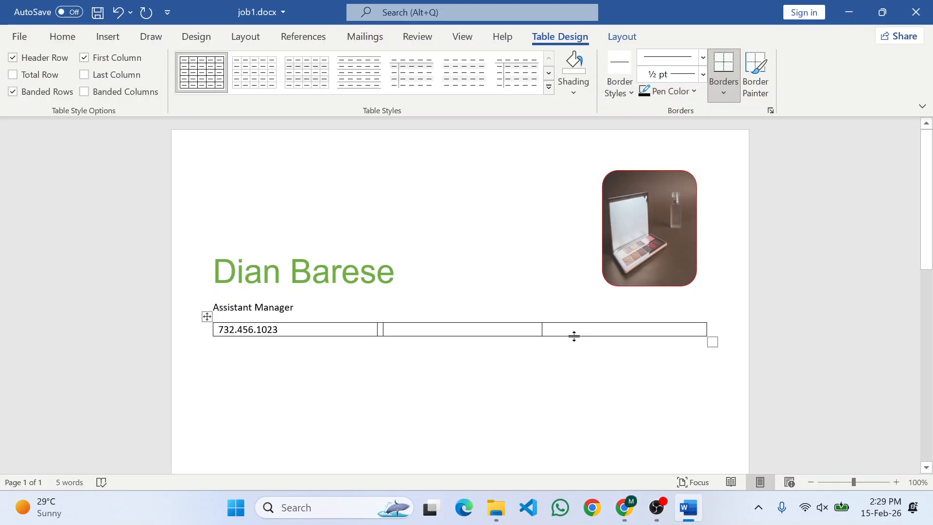
key(ctrl+v)
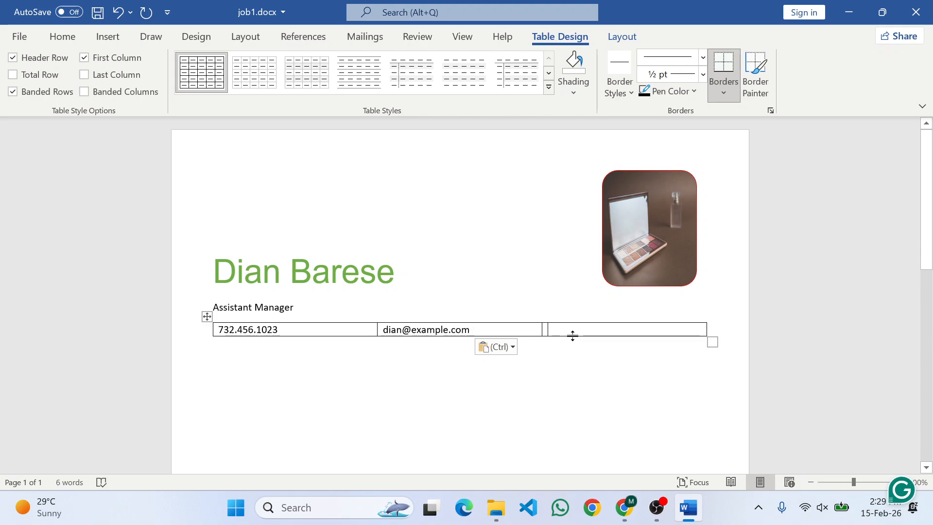
Step: Copy the address from the sample page in job-1 CO.pdf into the third cell of the contact table in job1.docx
key(alt+Tab)
drag(685, 386, 588, 388)
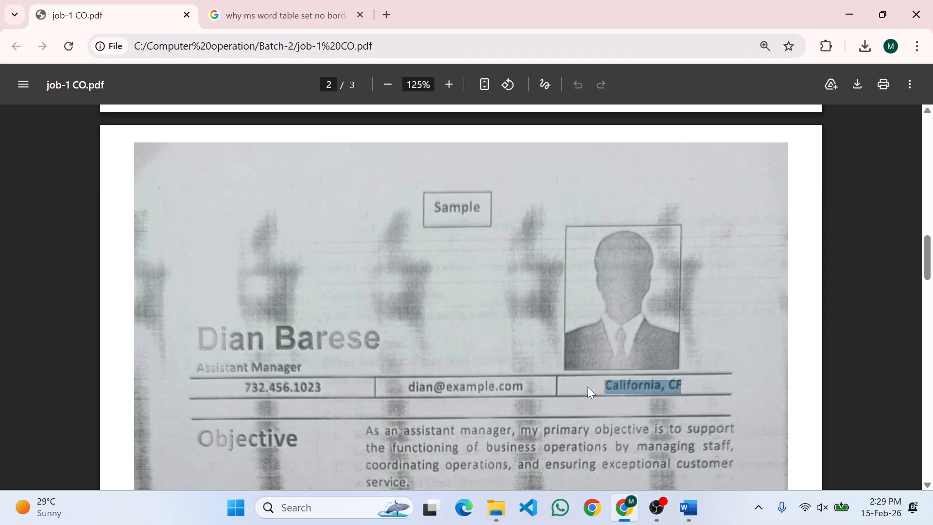
key(ctrl+c)
key(alt+Tab)
click(592, 332)
key(ctrl+v)
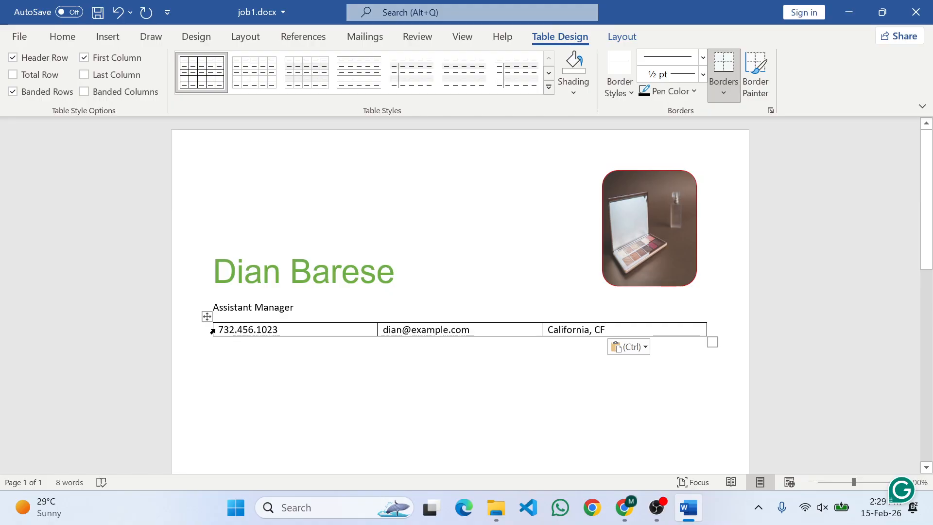
Step: Check the Objective section on the sample page of job-1 CO.pdf and start a new line below the contact table in job1.docx
key(alt+Tab)
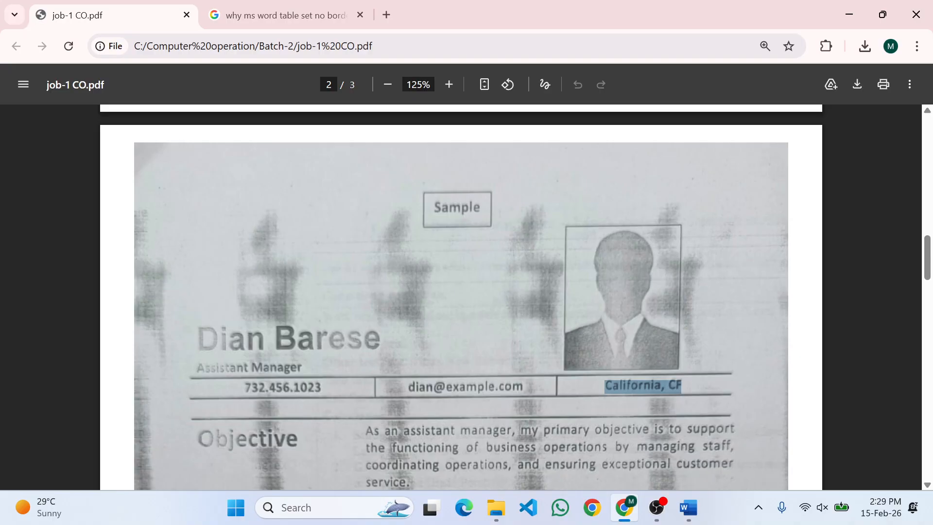
drag(928, 254, 928, 282)
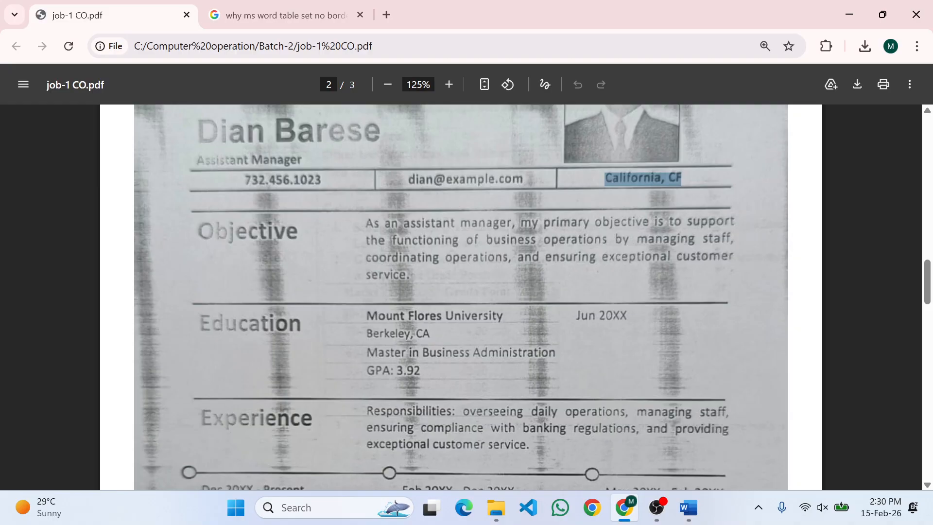
key(alt+Tab)
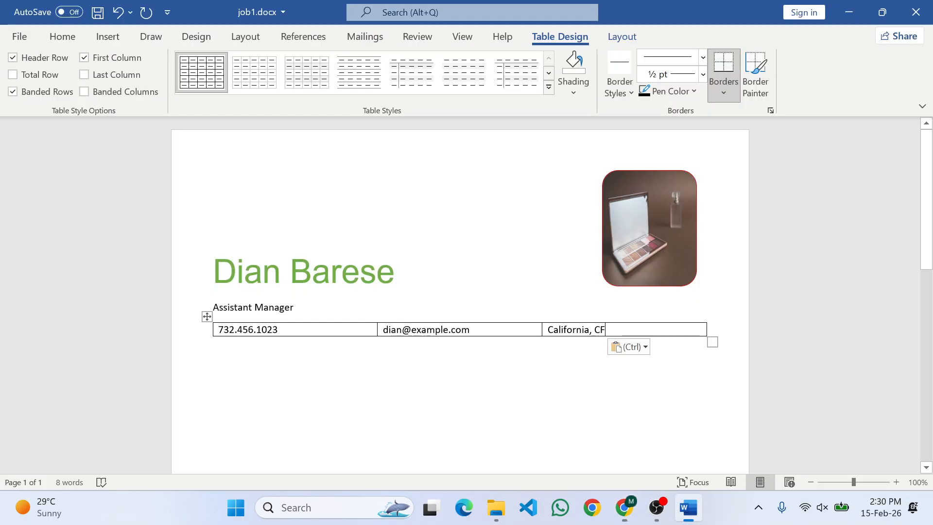
click(334, 348)
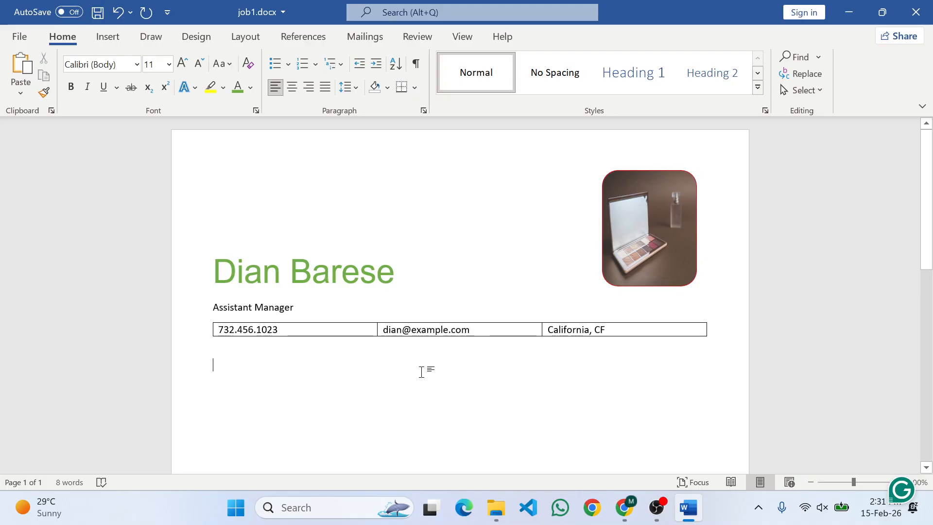
click(107, 37)
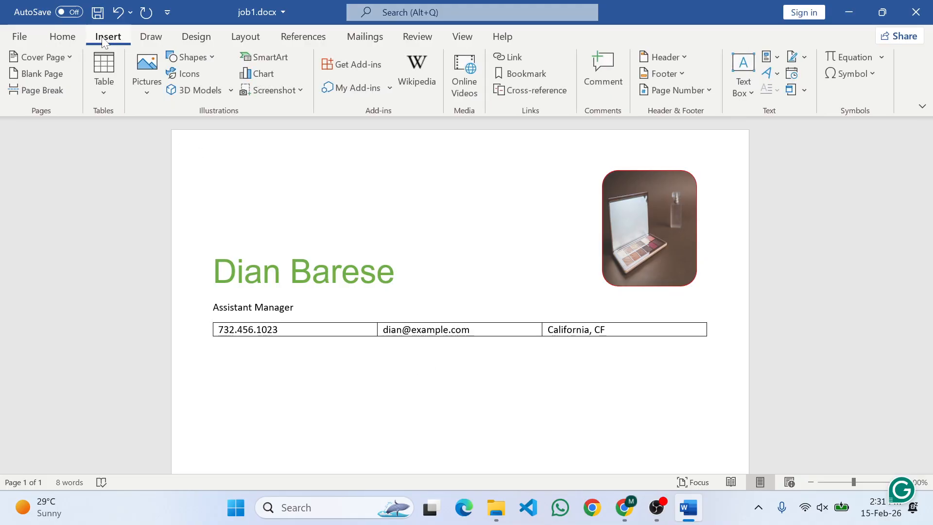
click(110, 92)
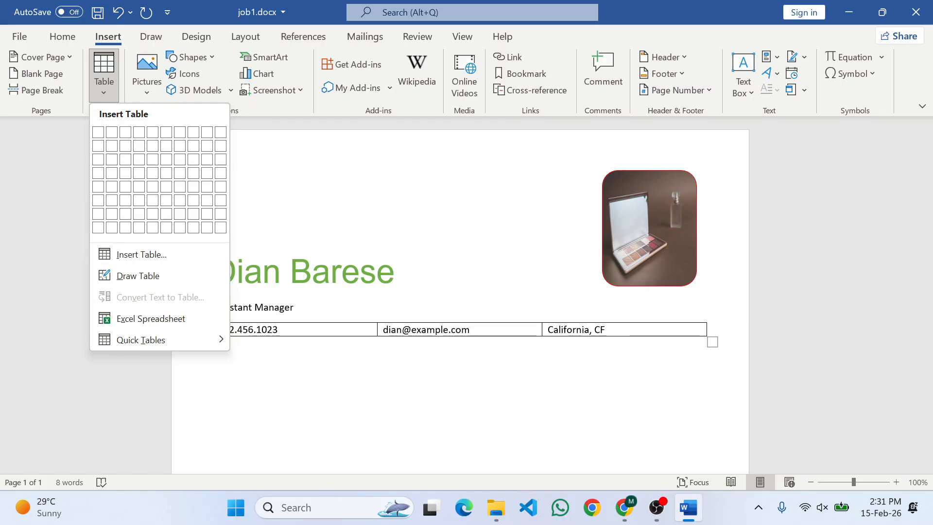
click(349, 398)
Step: Examine the layout of the sections from Objective to Skills on the sample page of job-1 CO.pdf
key(alt+Tab)
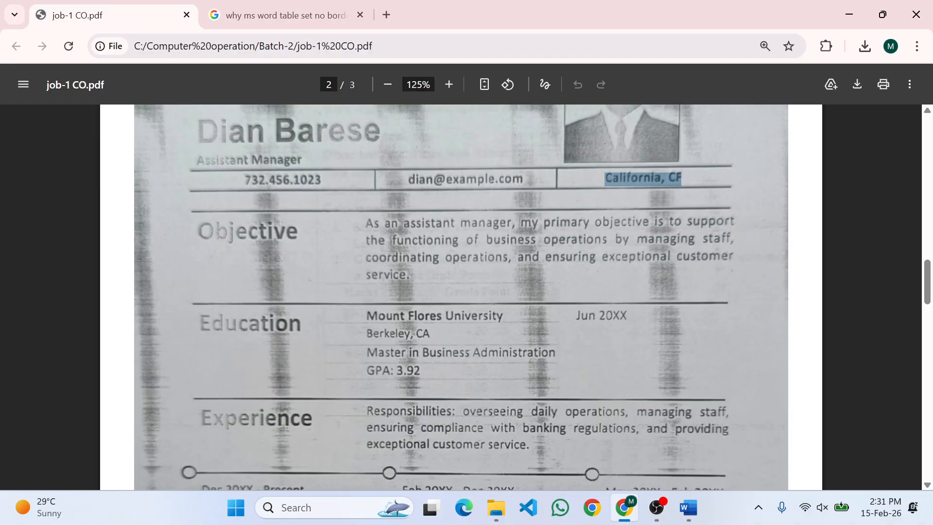
drag(365, 223, 524, 258)
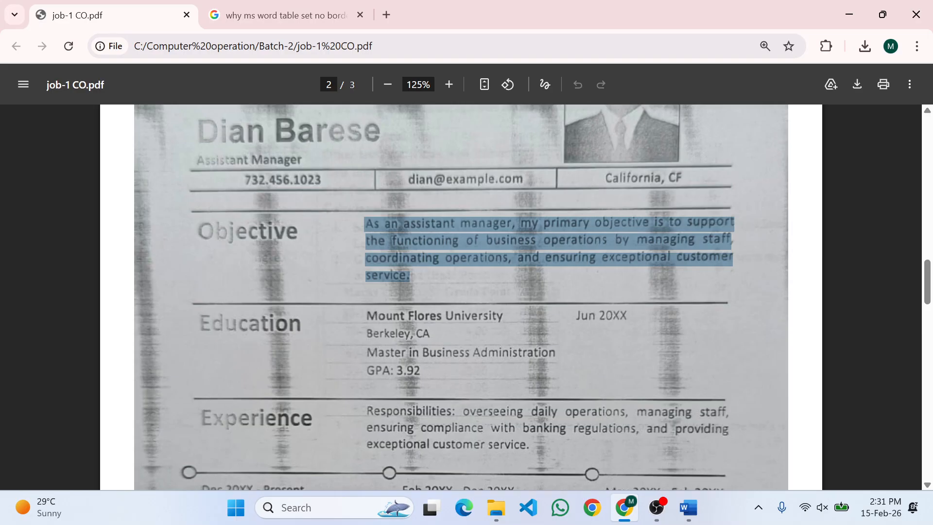
drag(209, 232, 253, 233)
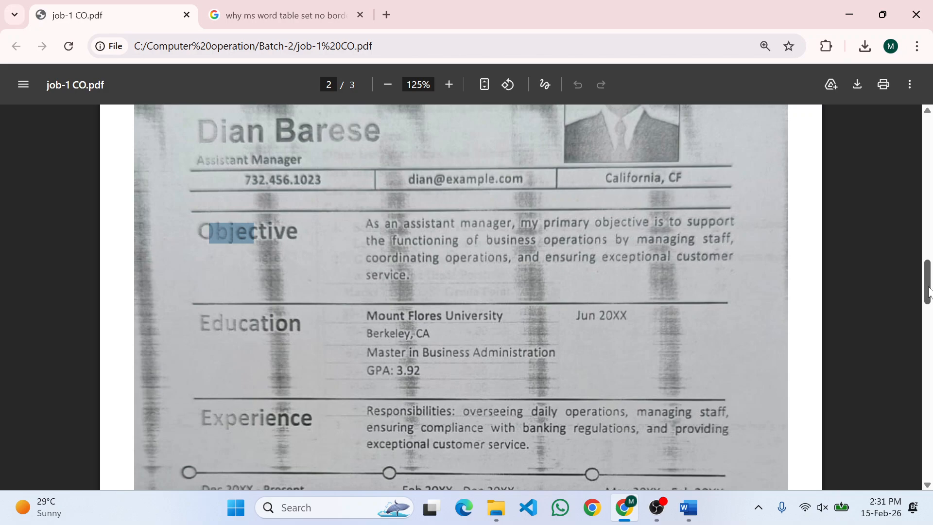
drag(928, 292, 928, 312)
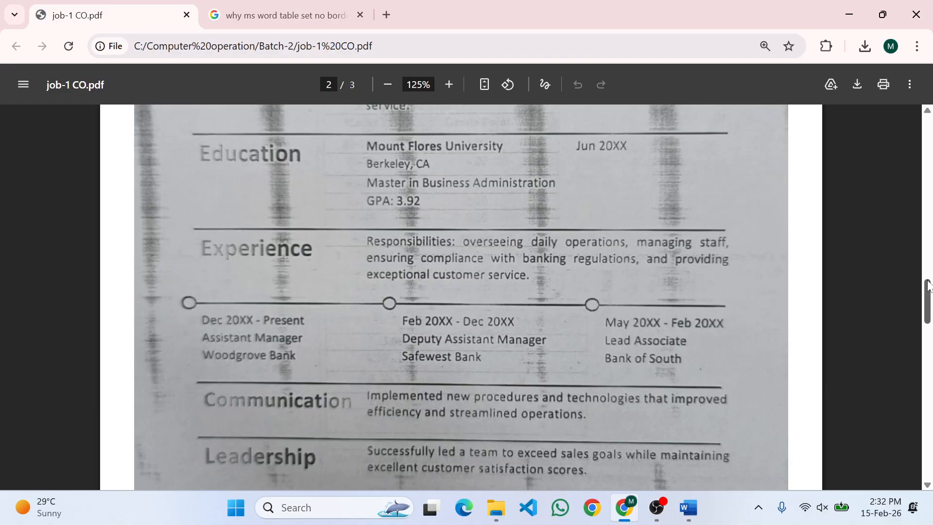
scroll(907, 313, down, 5)
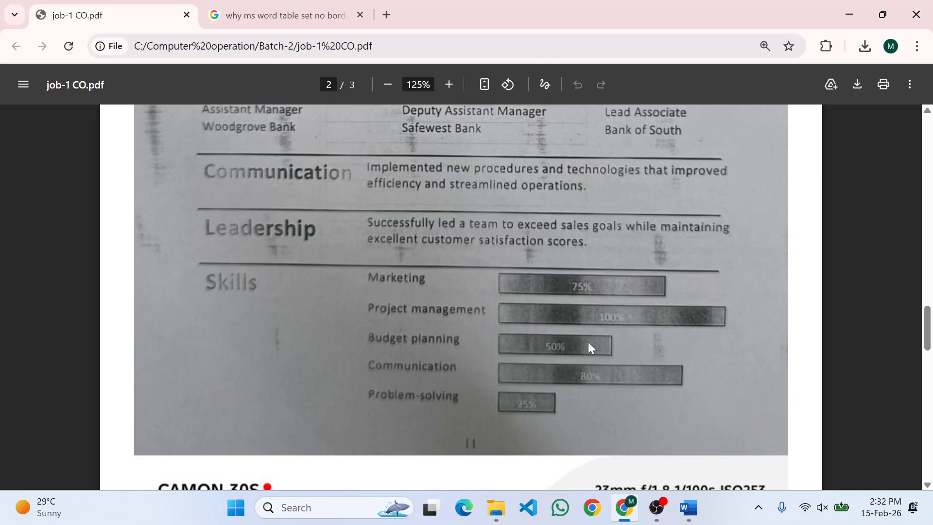
scroll(587, 342, up, 4)
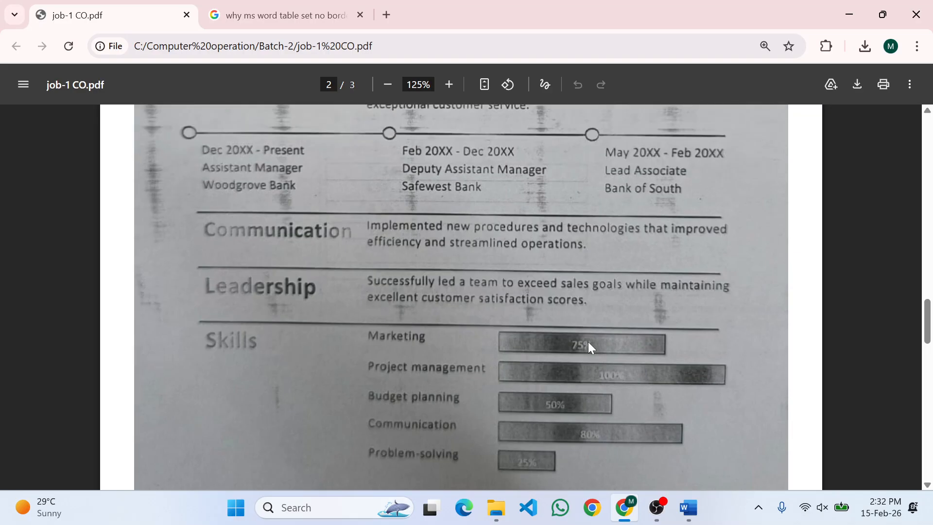
scroll(589, 343, up, 4)
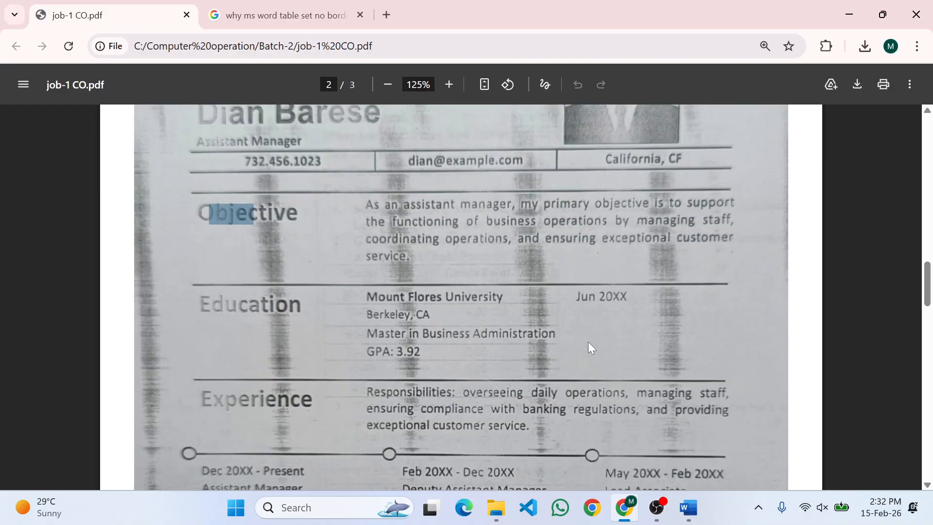
Step: Insert a one-row, two-column table below the contact table in job1.docx
key(alt+Tab)
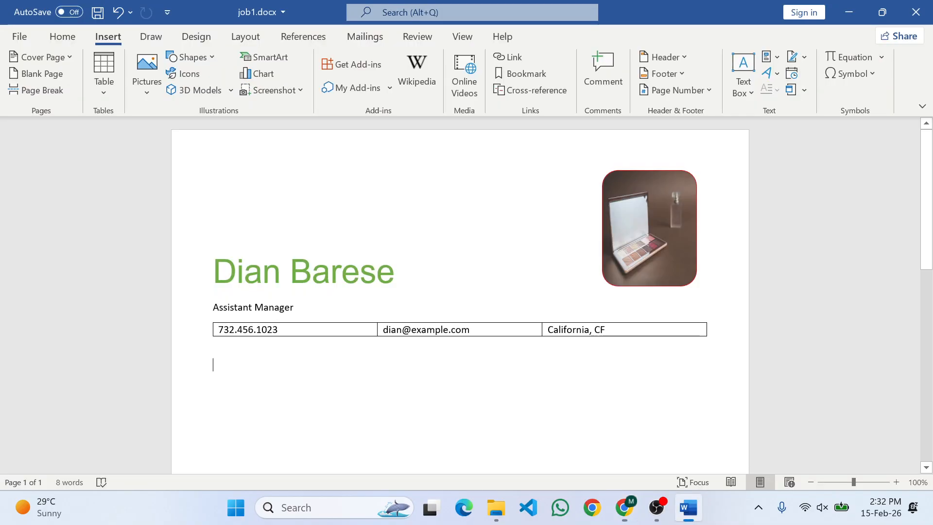
click(107, 94)
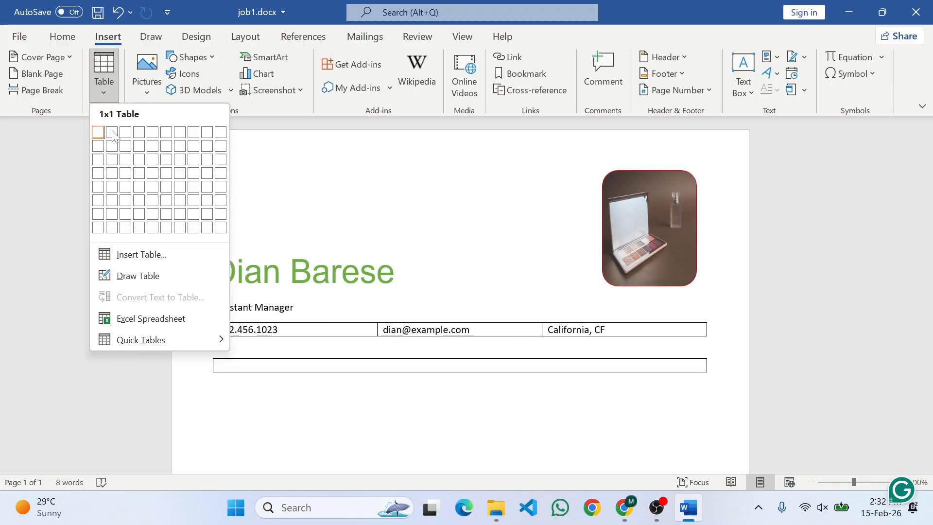
click(112, 131)
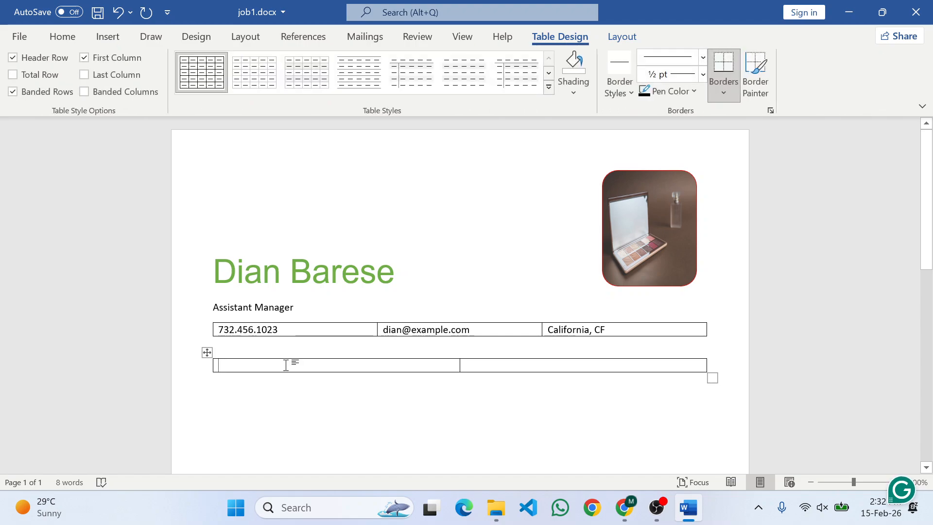
Step: Copy the heading Objective from the sample page in job-1 CO.pdf into the first cell of the new two-column table in job1.docx
key(alt+Tab)
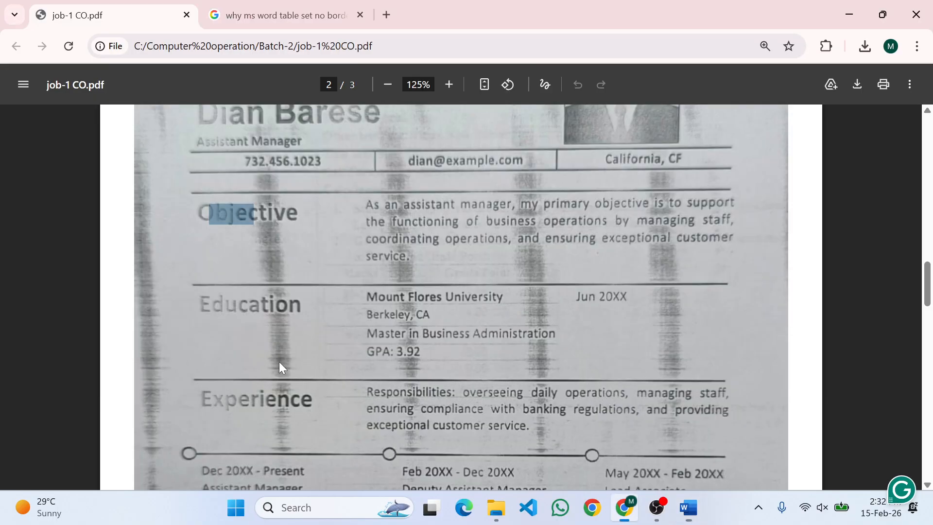
click(278, 240)
drag(299, 213, 197, 214)
key(ctrl+c)
key(alt+Tab)
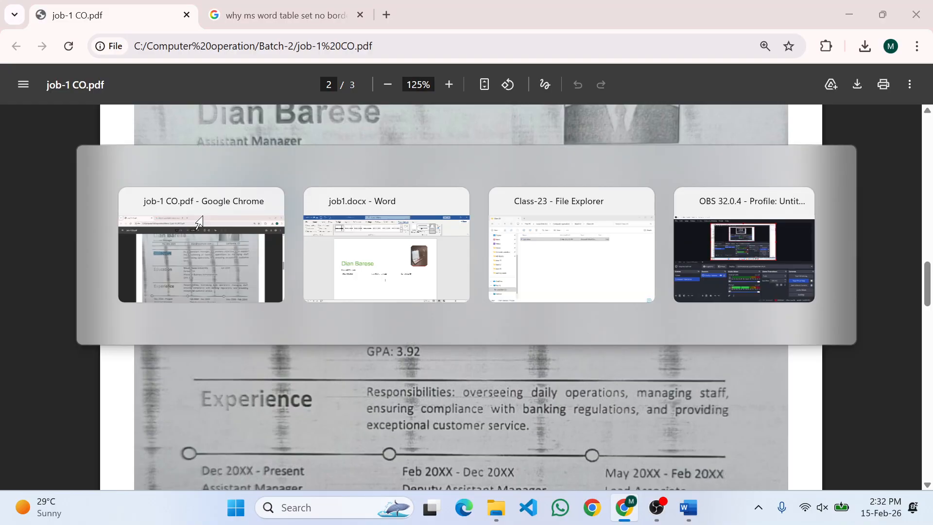
key(ctrl+v)
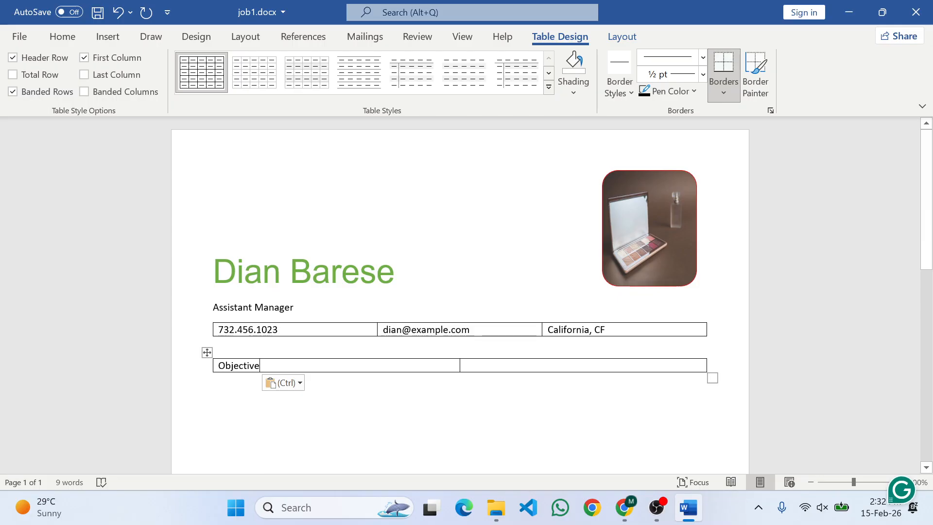
Step: Fill the cell beside Objective with three placeholder lines: "Riuosdiooeir", "Ew" and "kdjks"
click(465, 365)
text(riuosdiooeir)
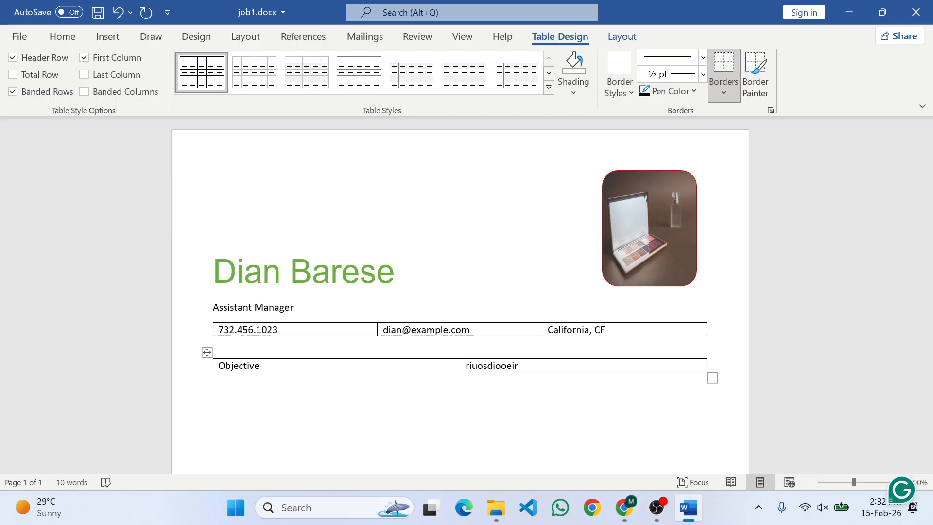
key(Return)
text(ew)
key(Return)
text(kdjks)
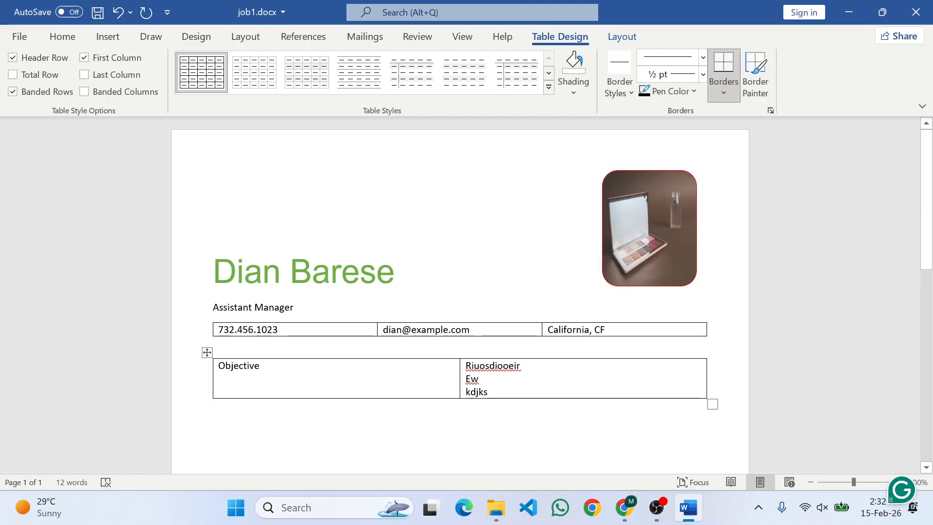
Step: Copy the heading Education from the sample page in job-1 CO.pdf and return to job1.docx
key(alt+Tab)
click(220, 340)
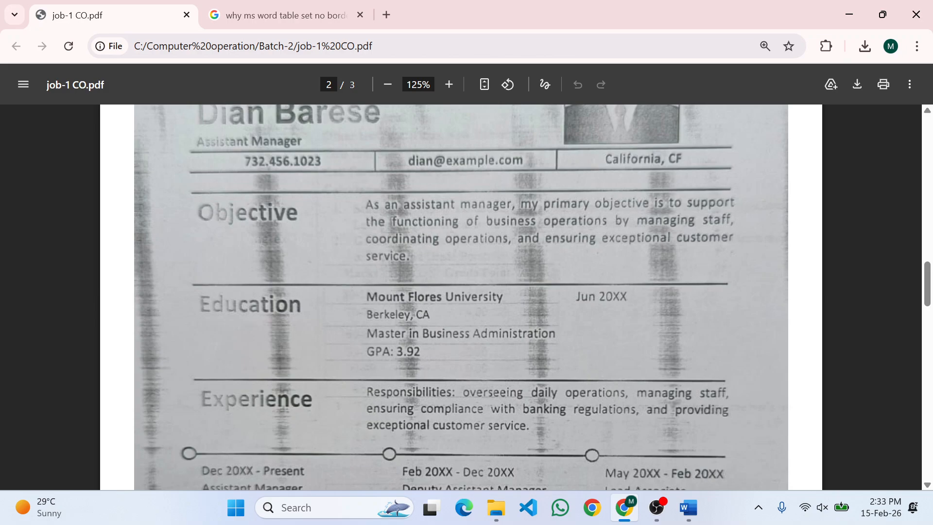
double_click(251, 305)
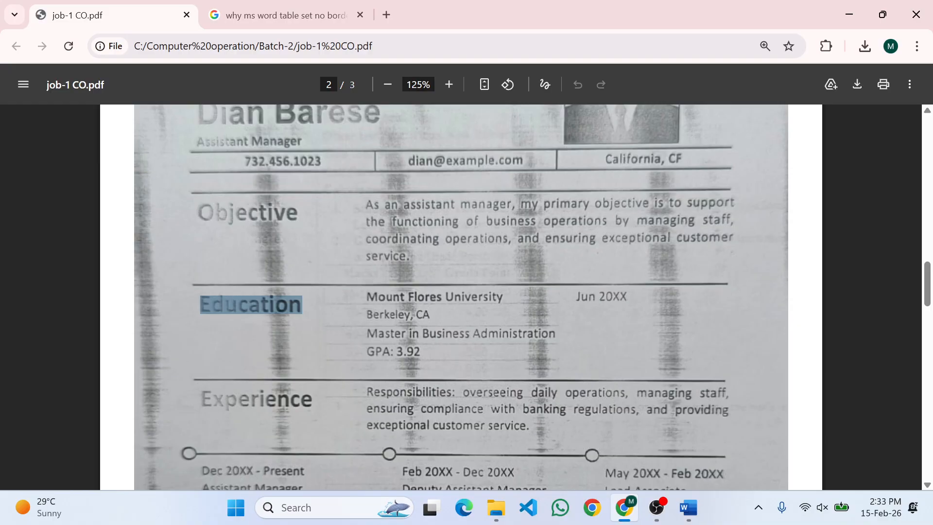
key(alt)
key(alt+Tab)
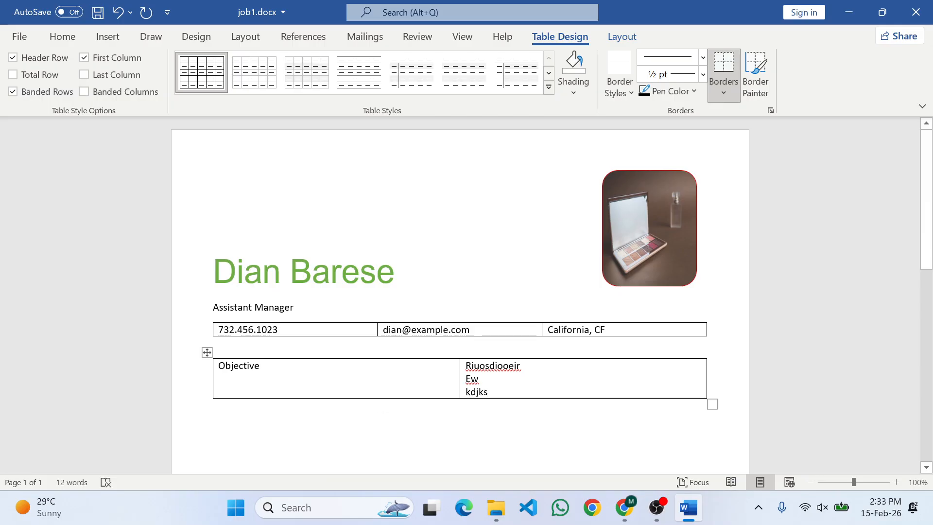
Step: Insert a one-row, three-column table below the Objective table and paste Education into its first cell
click(309, 421)
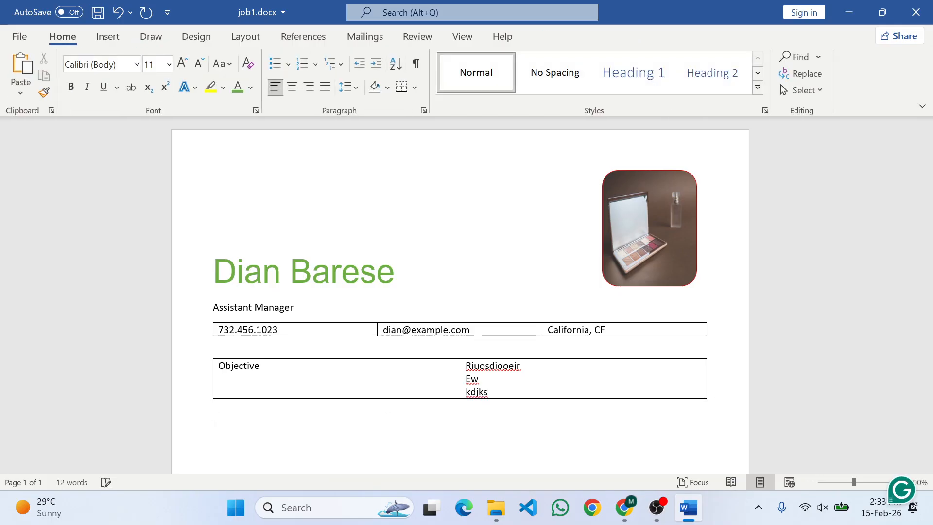
scroll(498, 268, down, 3)
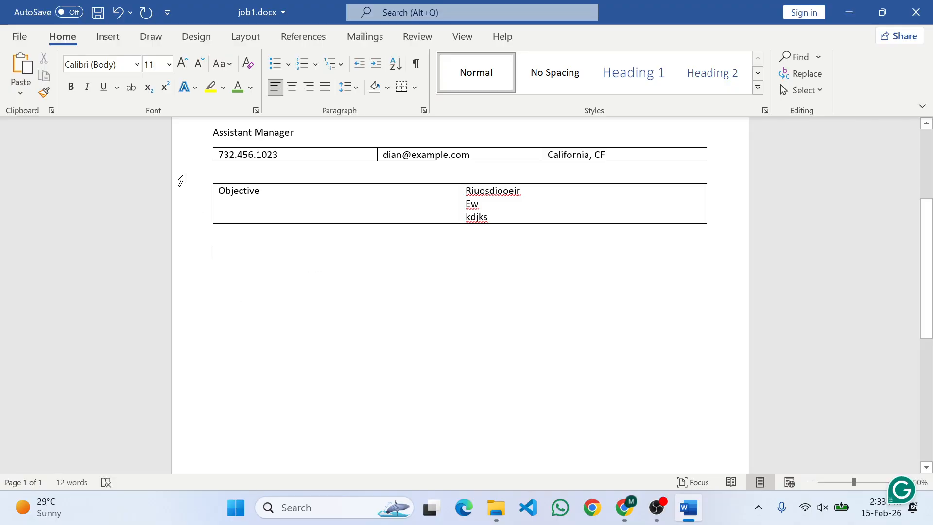
click(106, 38)
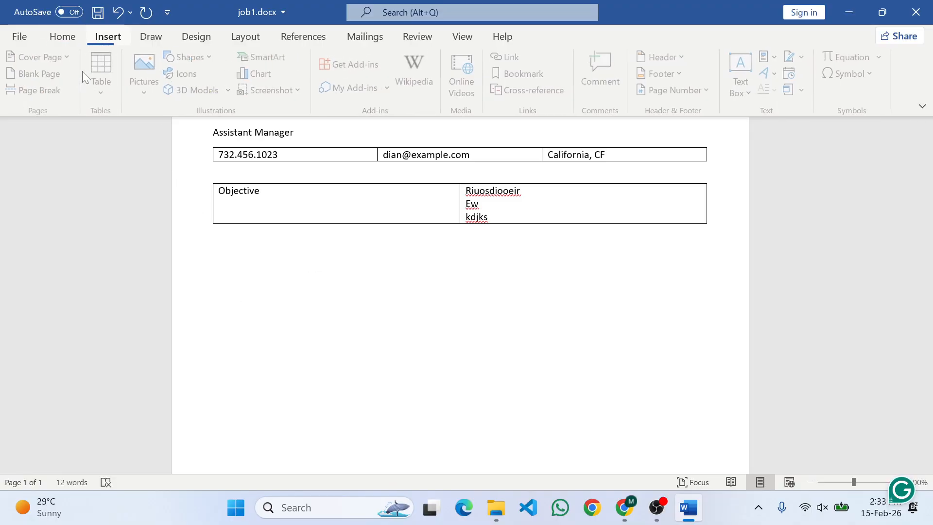
click(99, 95)
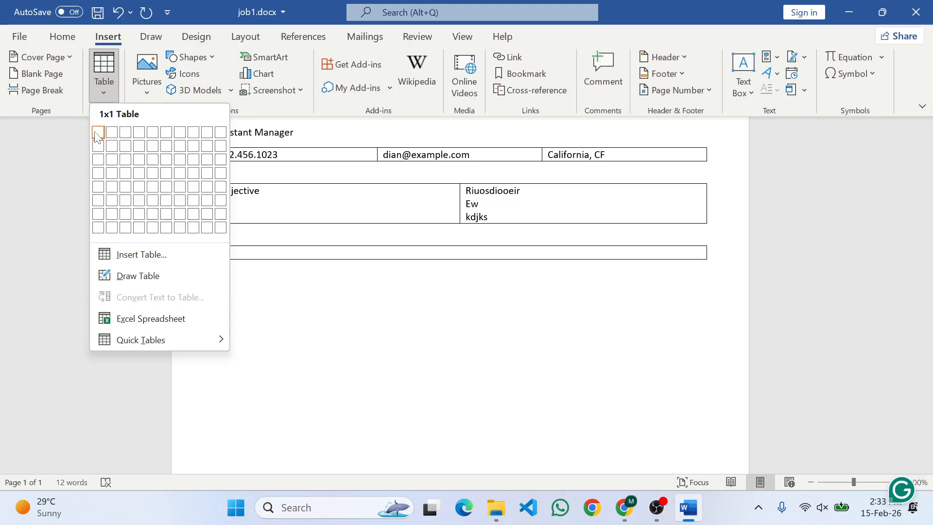
click(126, 132)
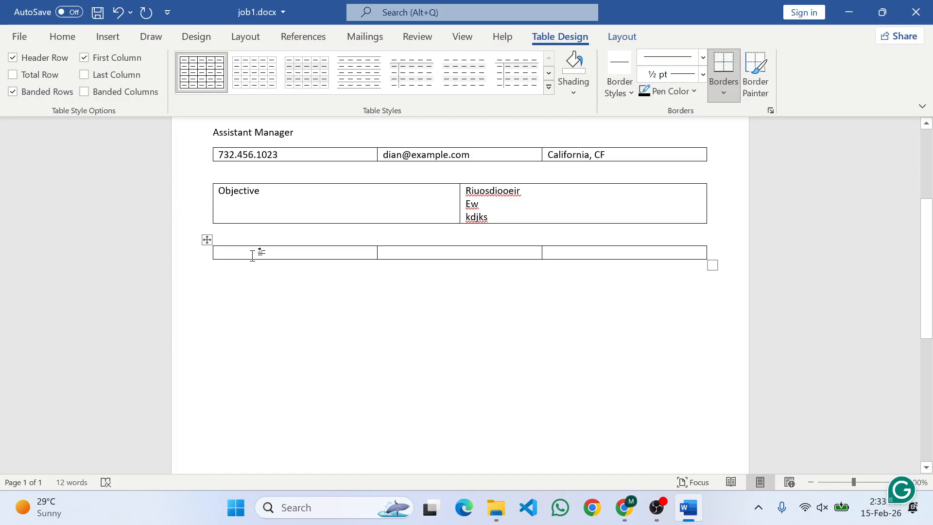
text(Education)
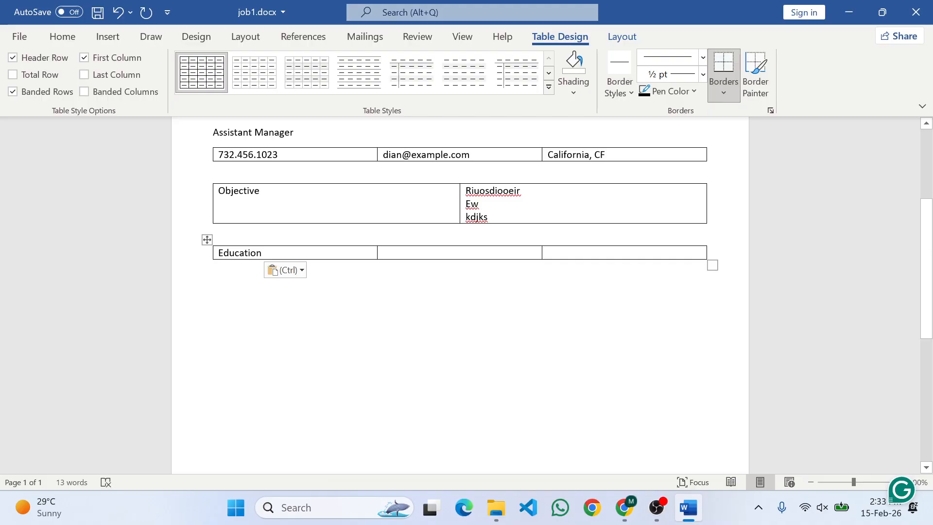
Step: Enter placeholder lines "Ewruos" and "Ewufyi" in the second Education cell, "Yedta" and "jfhj" in the third, and compare with the PDF sample
text(ewruos)
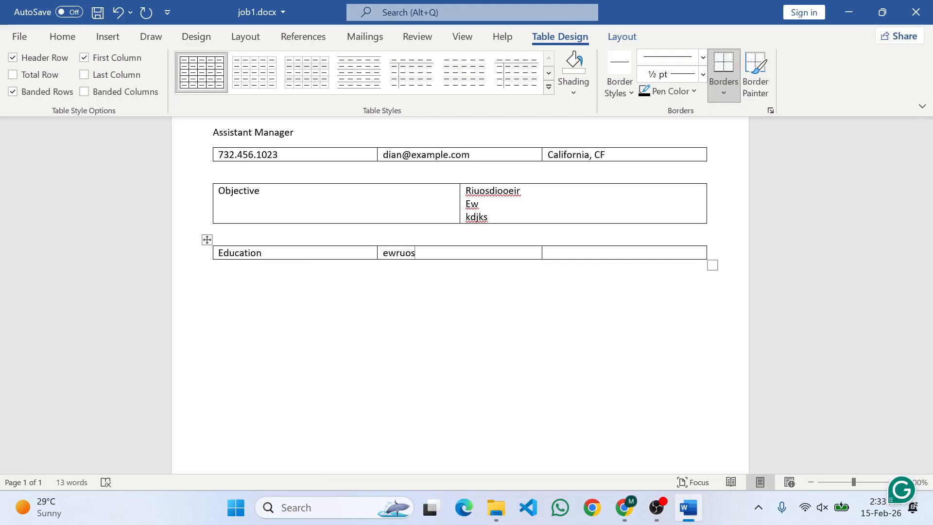
key(Return)
text(ewufyi)
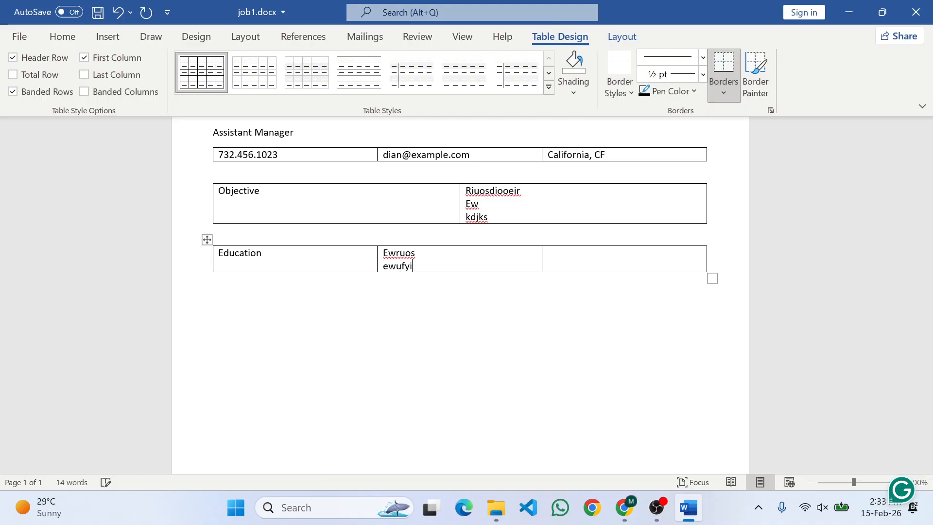
key(Tab)
text(yedta)
key(Return)
text(jfhj)
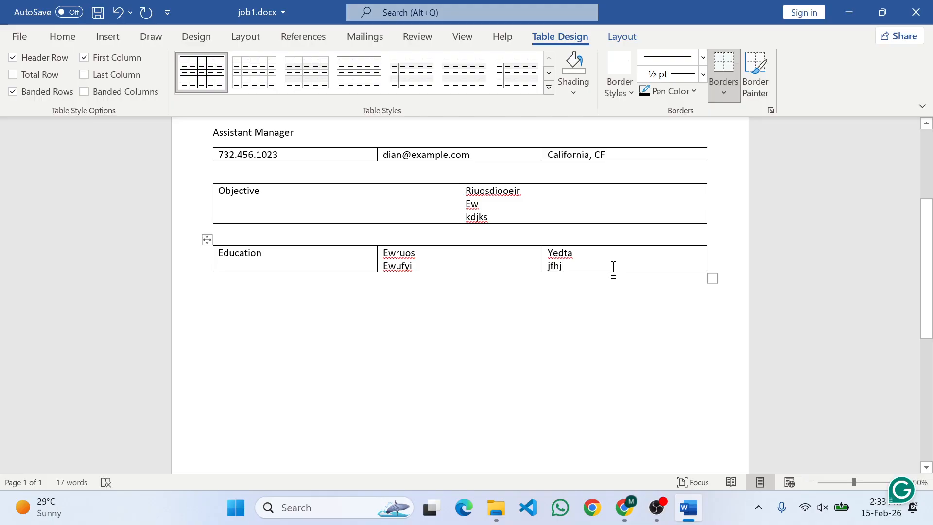
key(alt+Tab)
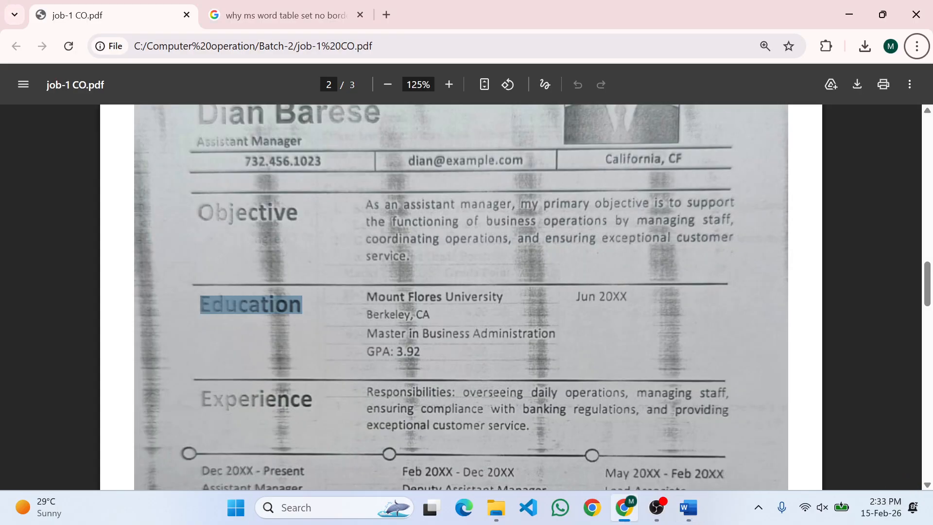
key(alt+Tab)
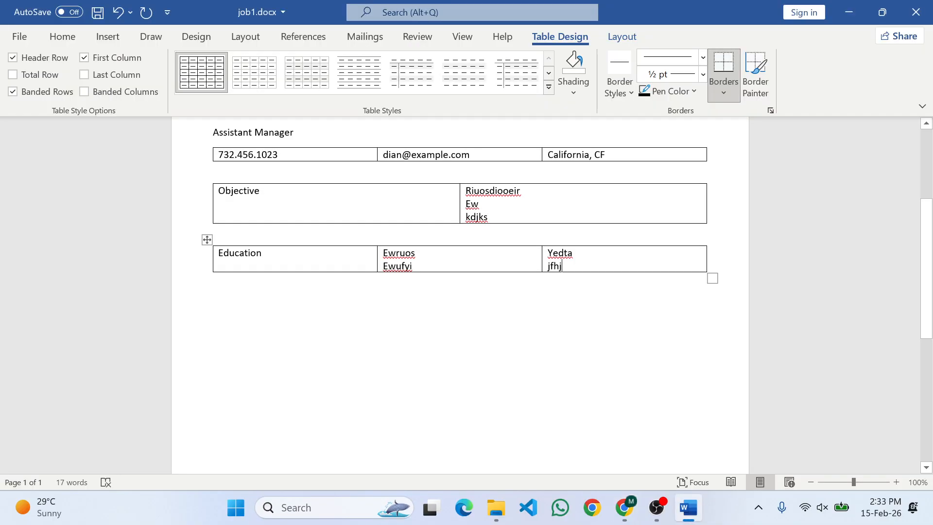
Step: Add a third placeholder line, "kdfjkl", to the middle cell of the Education table
click(447, 265)
key(Return)
text(kdfjkl)
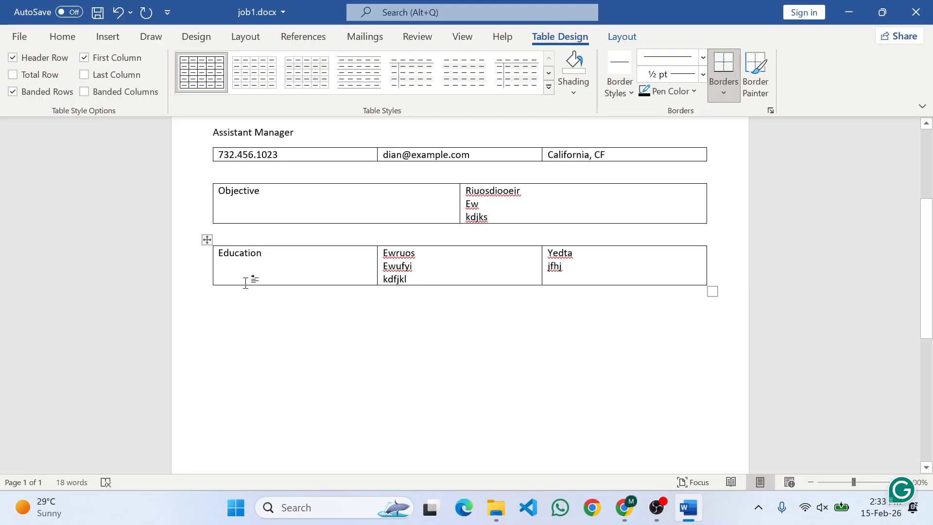
Step: Copy the heading Experience from the sample page in job-1 CO.pdf and return to job1.docx
key(alt+Tab)
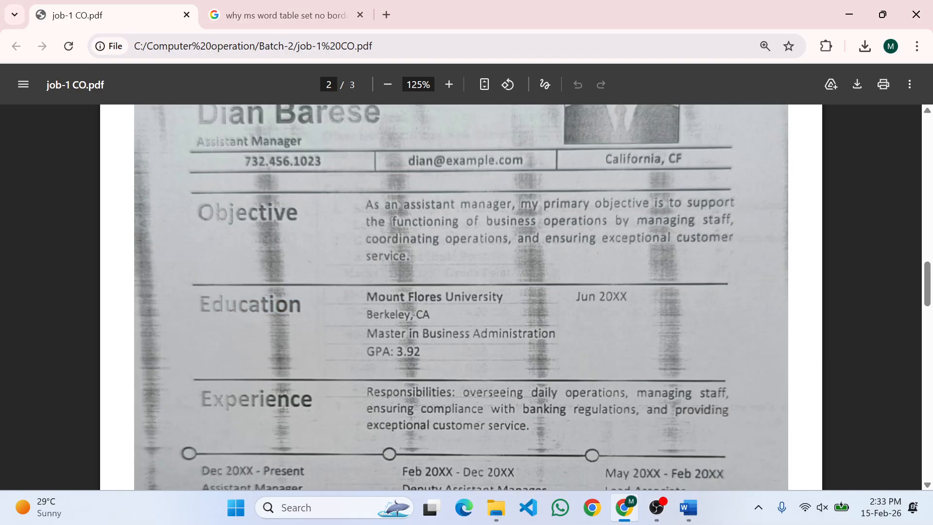
double_click(256, 401)
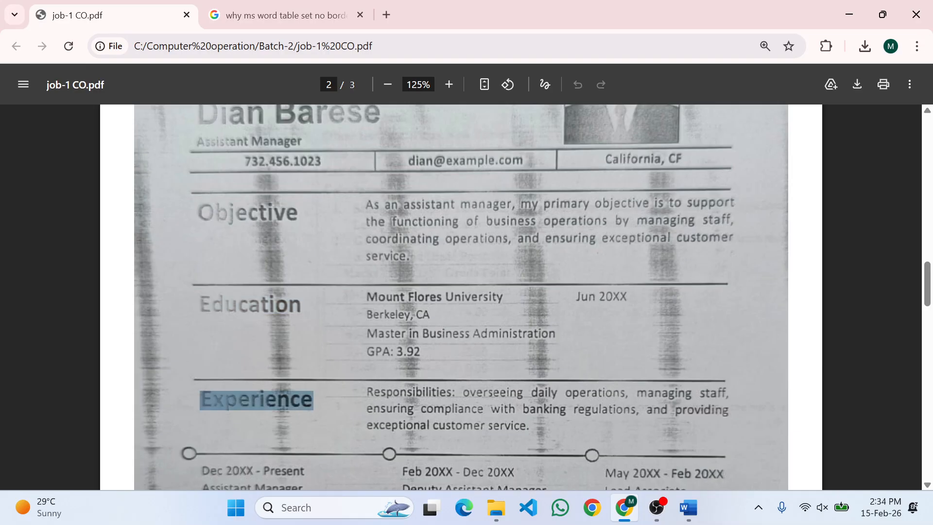
click(256, 400)
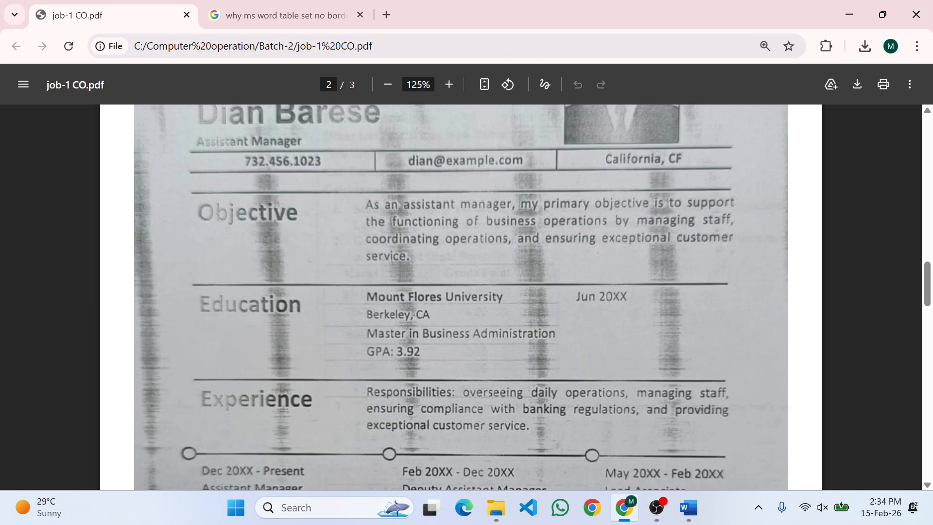
key(alt+Tab)
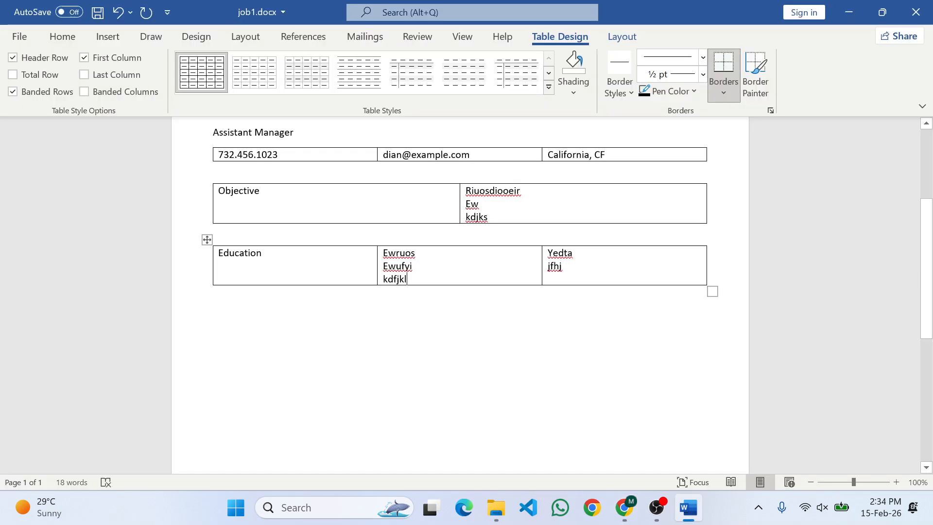
Step: Insert a one-row, two-column table below the Education table and paste Experience into its first cell
click(333, 312)
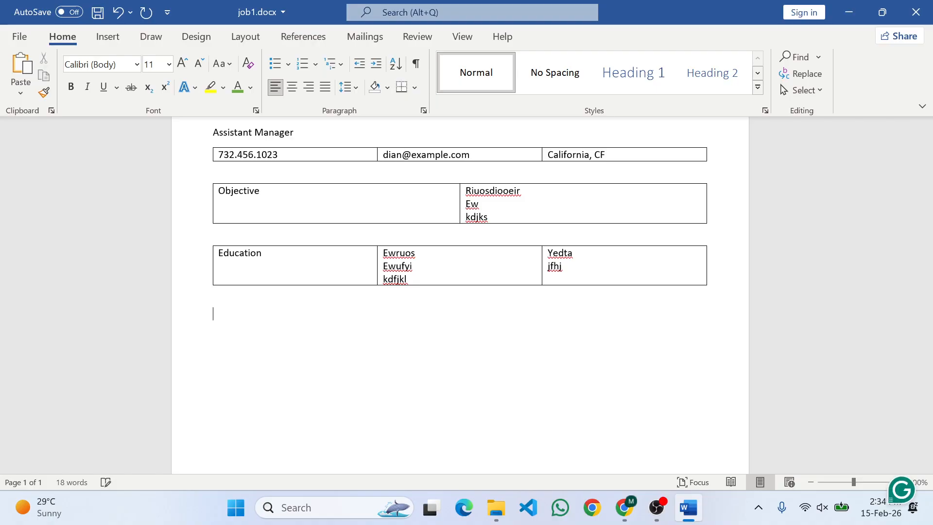
click(108, 36)
click(109, 96)
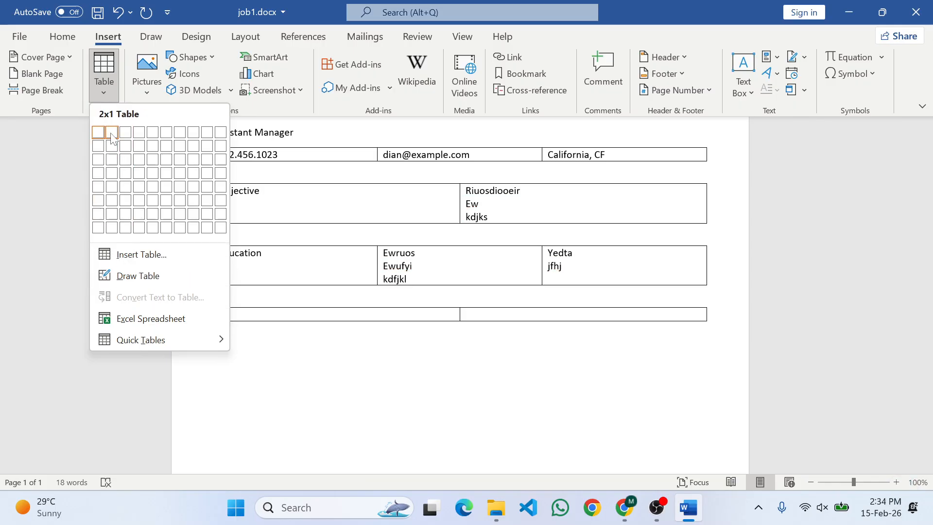
key(Escape)
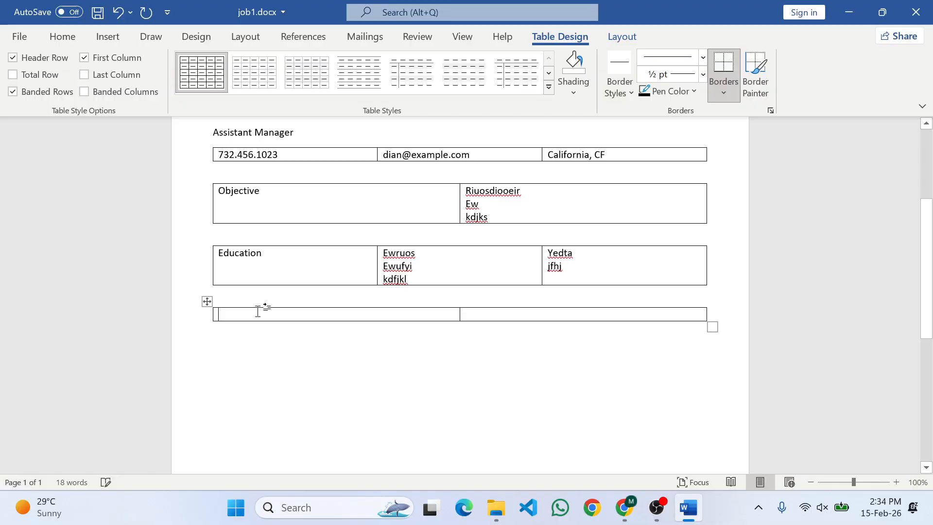
text(Experience)
key(Tab)
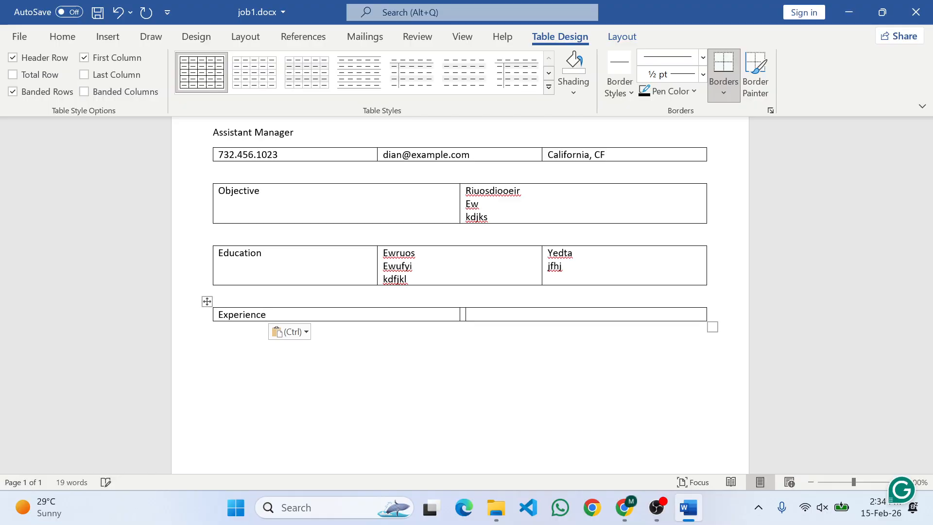
Step: Enter placeholder lines "Eortipodf" and "Odifui" in the cell beside Experience, followed by an empty line
text(eortipodf)
key(Return)
text(odifui)
key(Return)
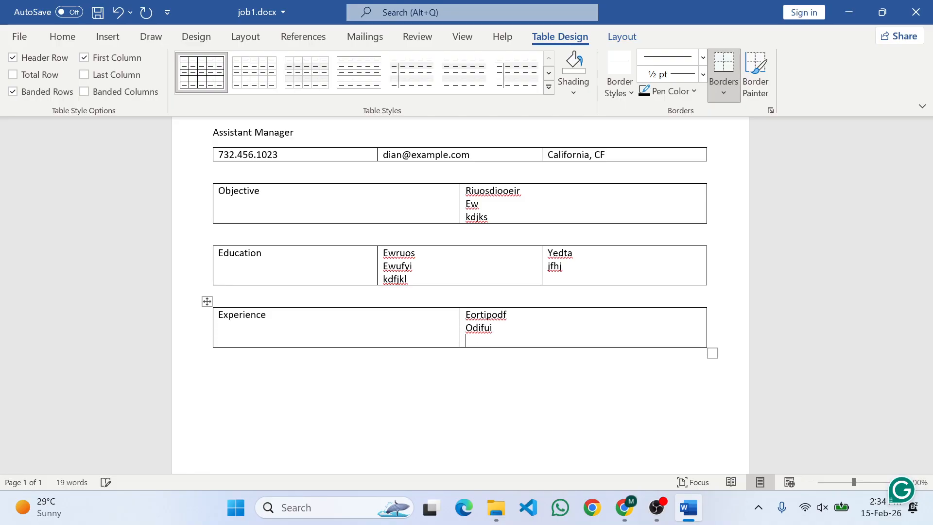
Step: Check the layout under Experience in the PDF sample, and insert a one-row, three-column table below the Experience table in job1.docx
key(alt+Tab)
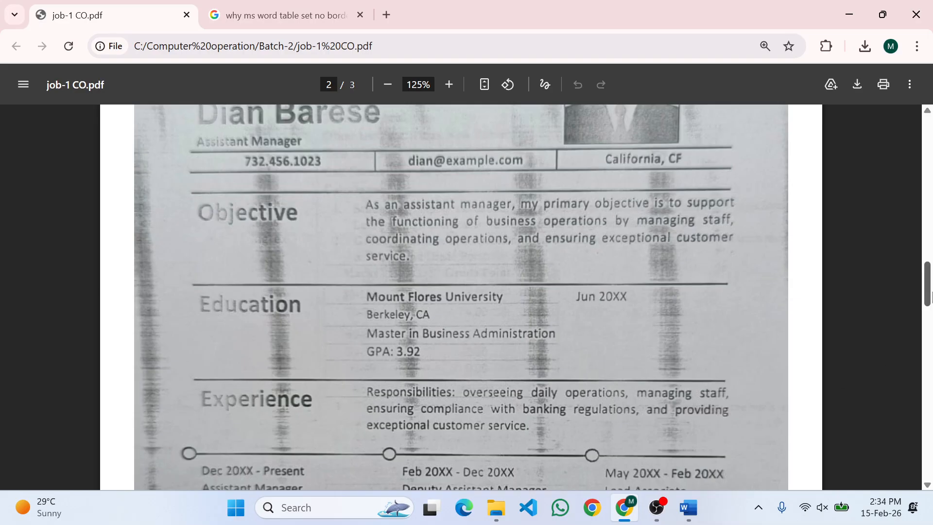
drag(928, 288, 928, 311)
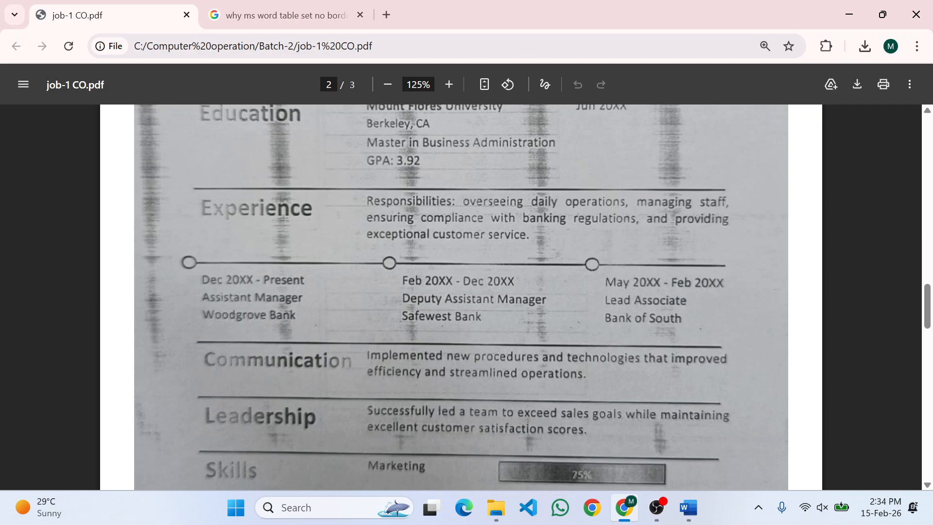
key(alt+Tab)
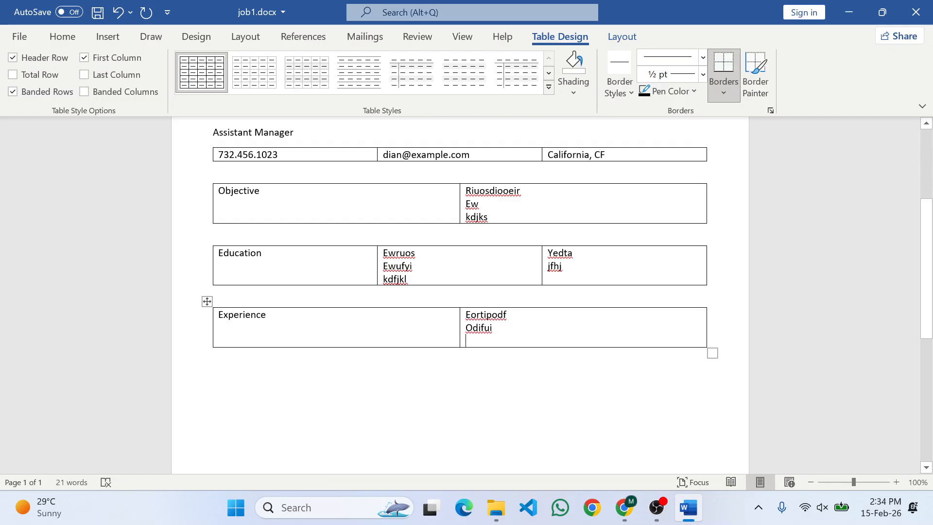
click(290, 383)
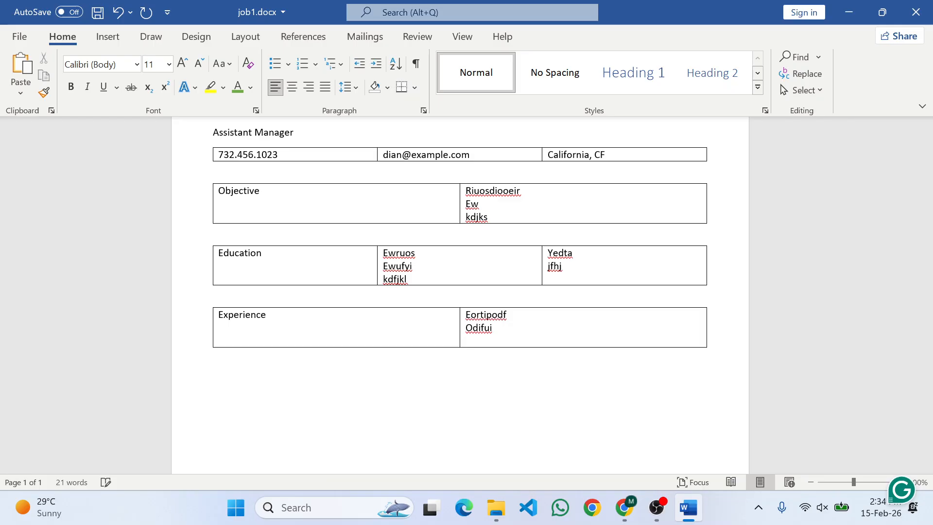
click(113, 43)
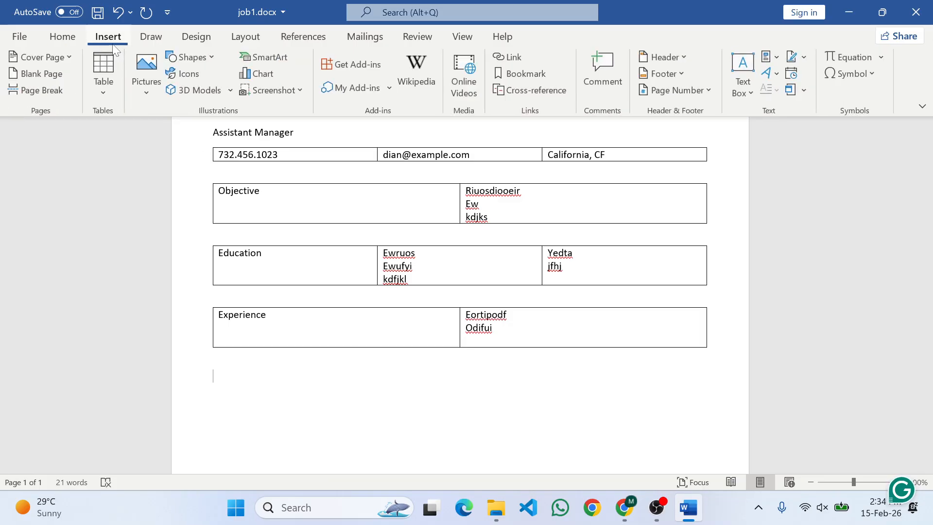
click(112, 90)
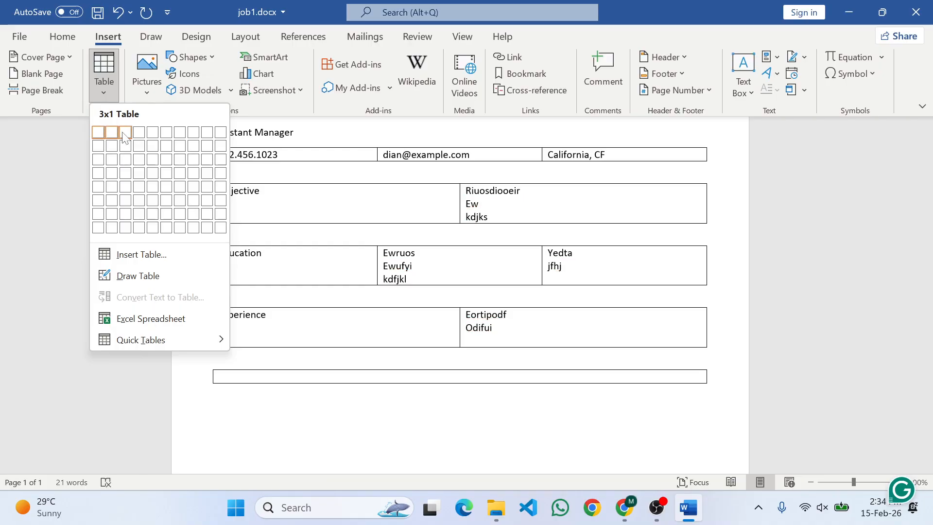
click(125, 133)
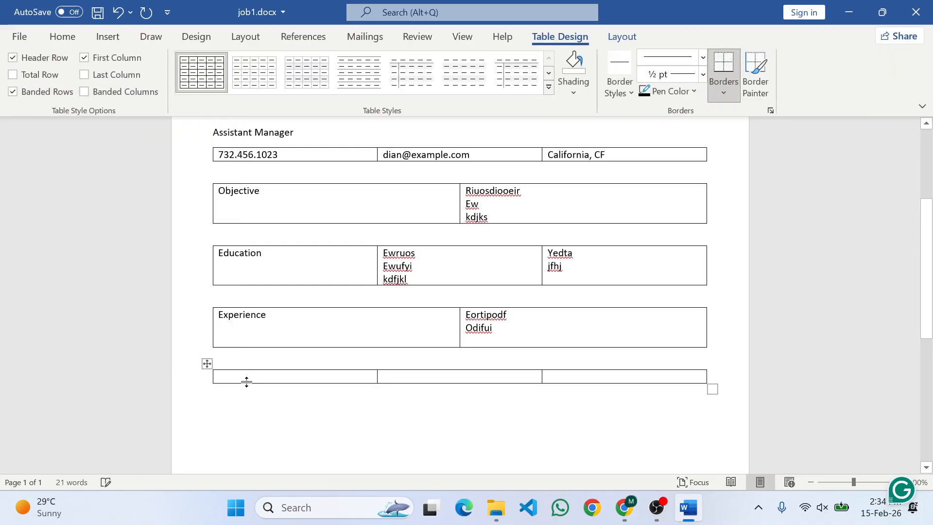
Step: Fill the new three-column table with placeholders: "Oifjsldf", "Duj" and "Dhj" in the first cell, "Euyiwuh" in the second and "ehris" in the third
text(oifjsldf)
key(Return)
text(df Duj)
key(Return)
text(dhj)
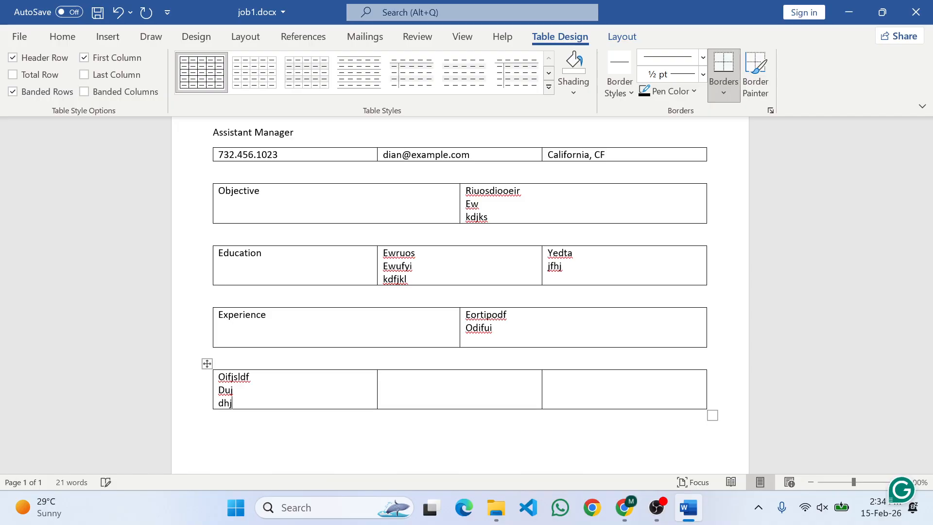
key(Tab)
text(euyiwuh)
key(Tab)
text(ehris)
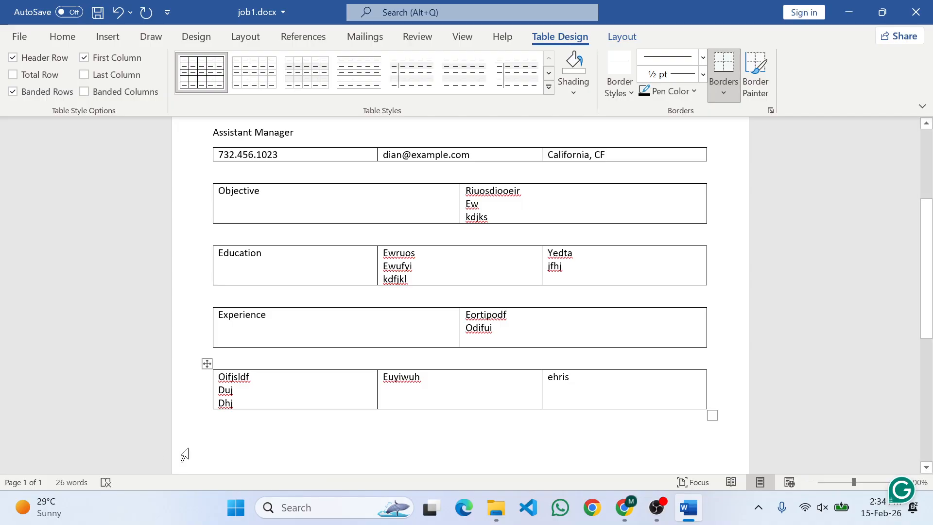
key(Down)
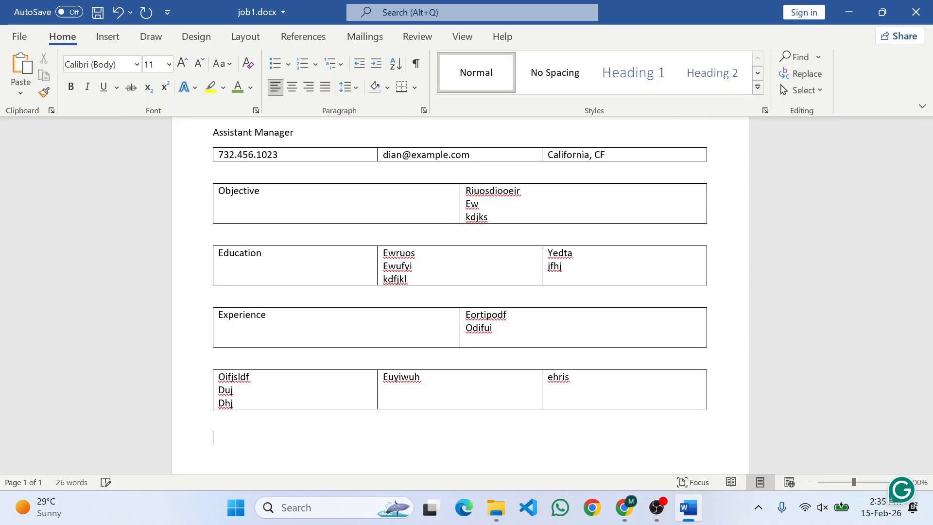
Step: Copy the heading Communication from the sample page in job-1 CO.pdf and return to job1.docx
key(alt+Tab)
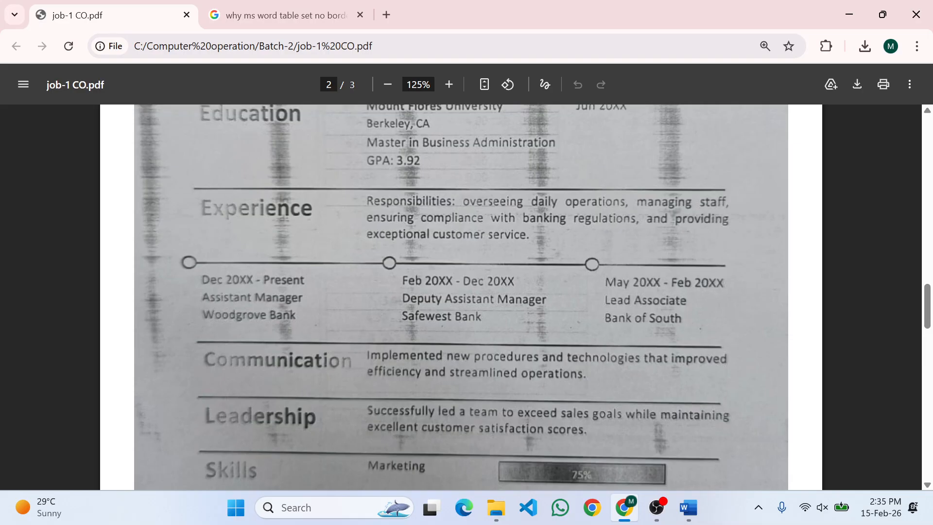
double_click(277, 360)
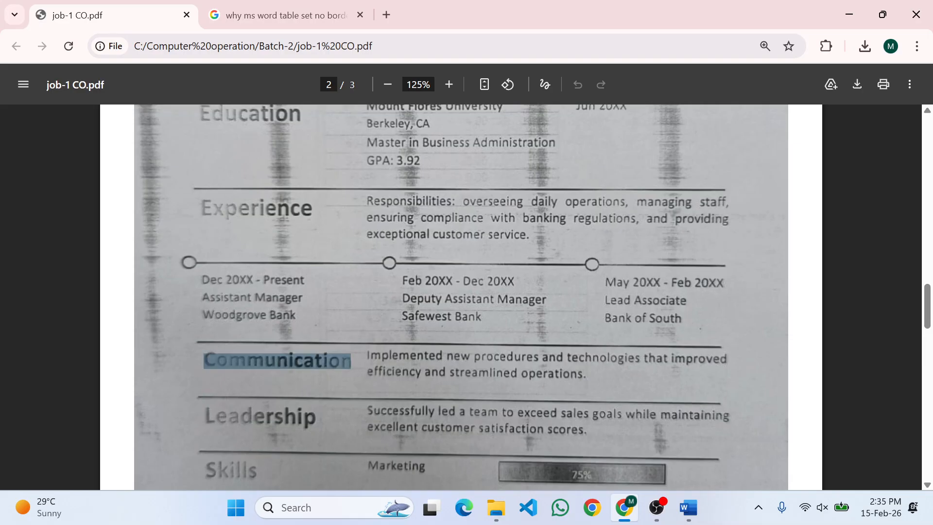
click(277, 360)
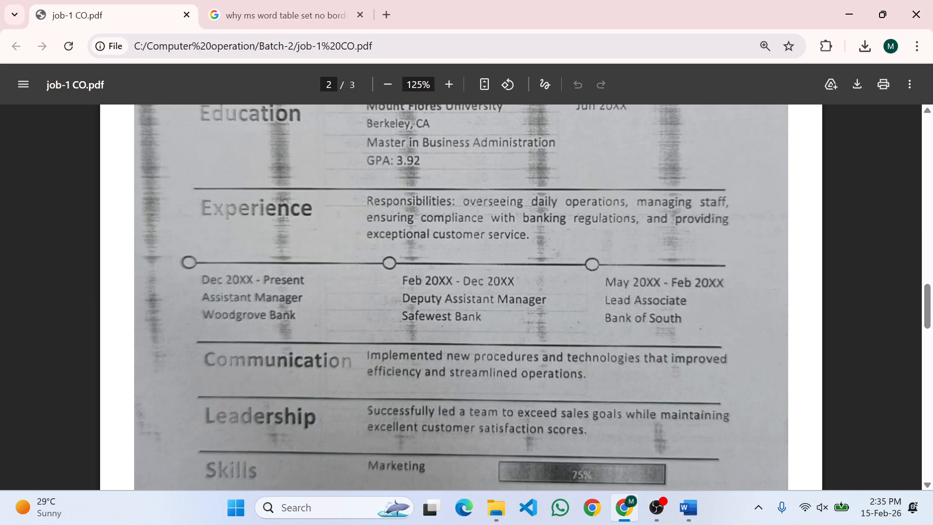
key(alt+Tab)
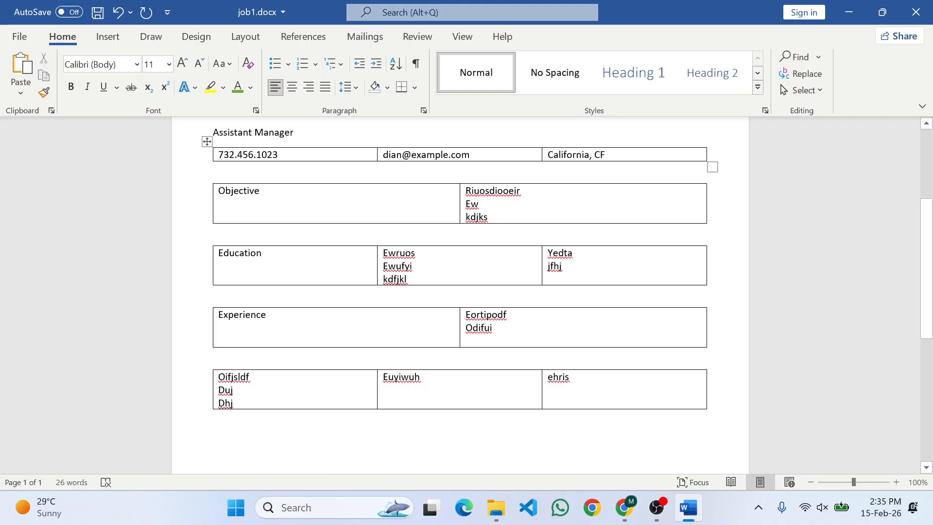
Step: Insert a one-row, two-column table below the three-column placeholder table and paste Communication into its first cell
click(106, 37)
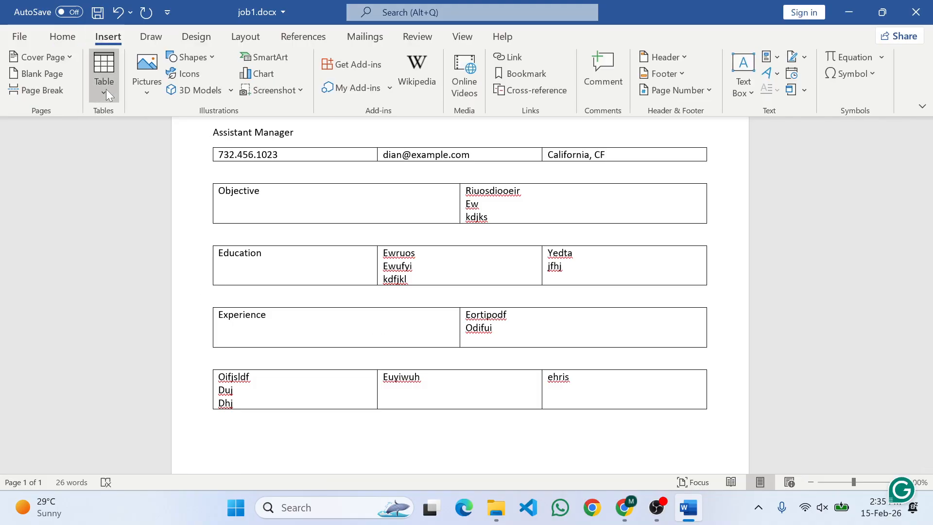
click(106, 89)
click(112, 132)
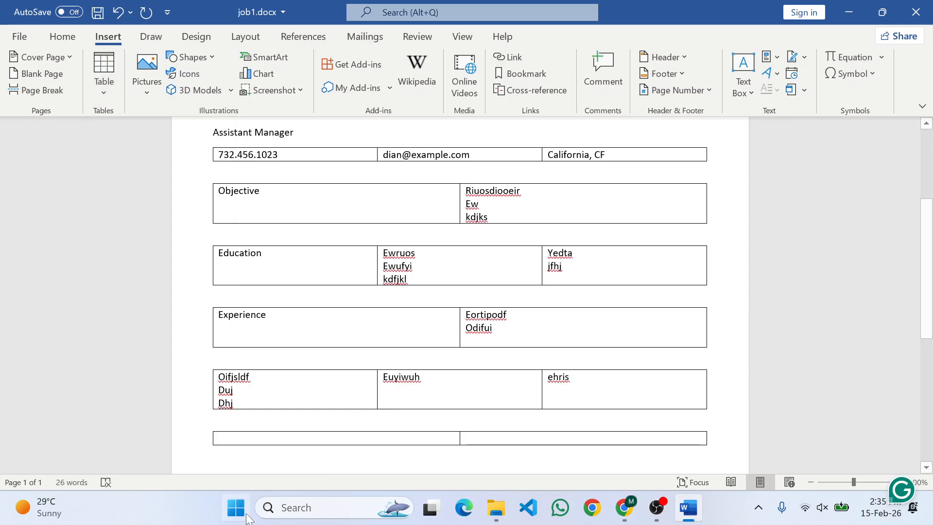
text(Communication)
key(Tab)
Step: Enter placeholder lines "Oriodkfd" and "dkjfk" in the cell beside Communication
text(oriodkfd)
key(Return)
text(dkjfk)
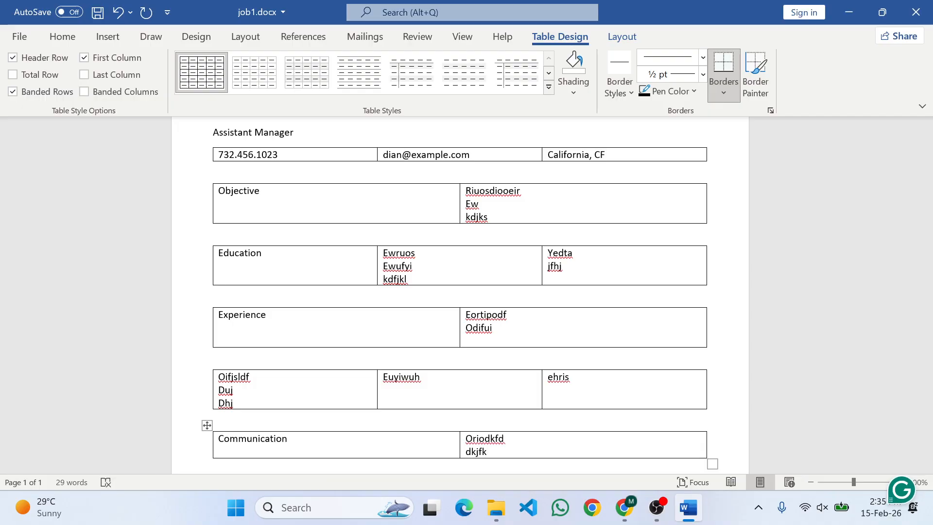
scroll(459, 292, down, 3)
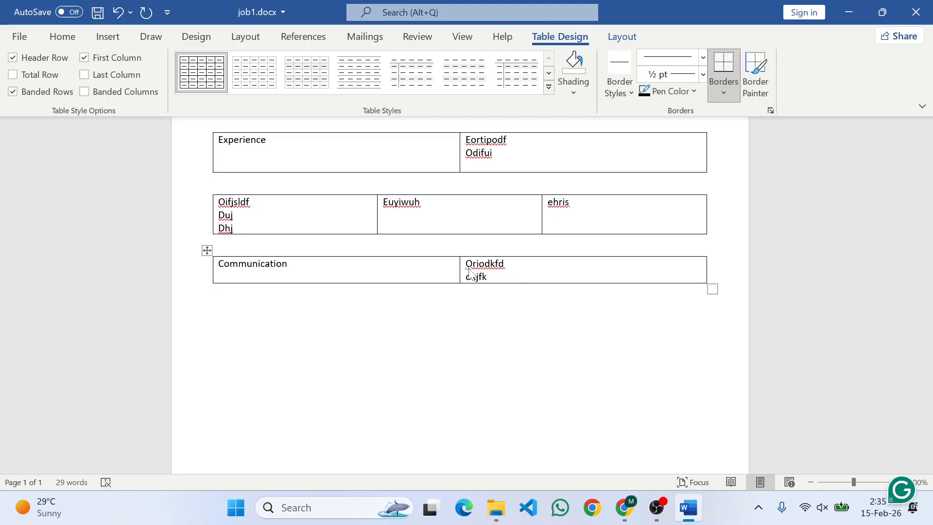
Step: Copy the heading Leadership from the sample page in job-1 CO.pdf and return to the empty line below the Communication table in job1.docx
key(alt+Tab)
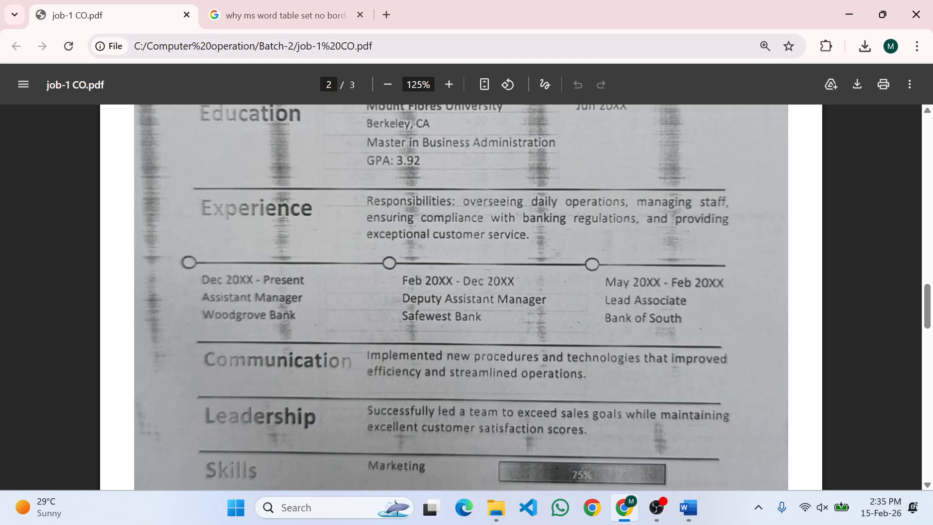
double_click(261, 419)
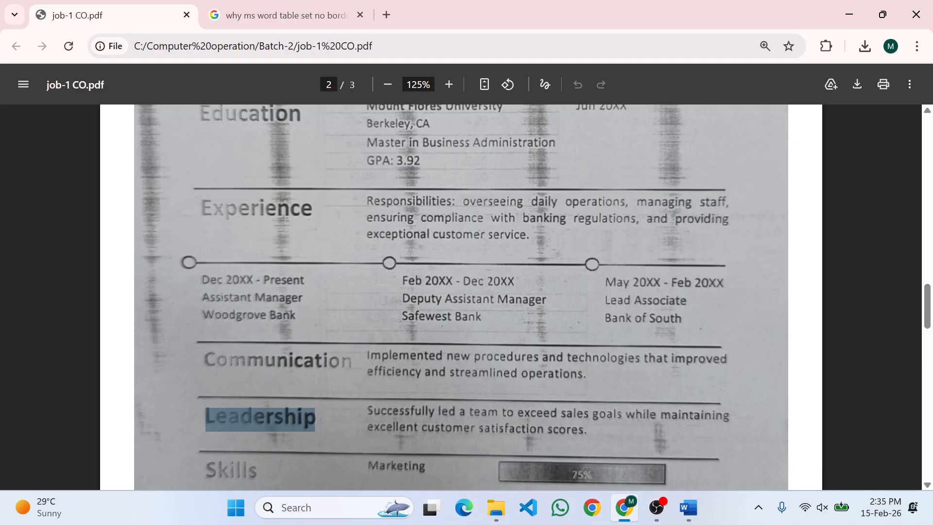
key(alt+Tab)
key(Tab)
key(ctrl+z)
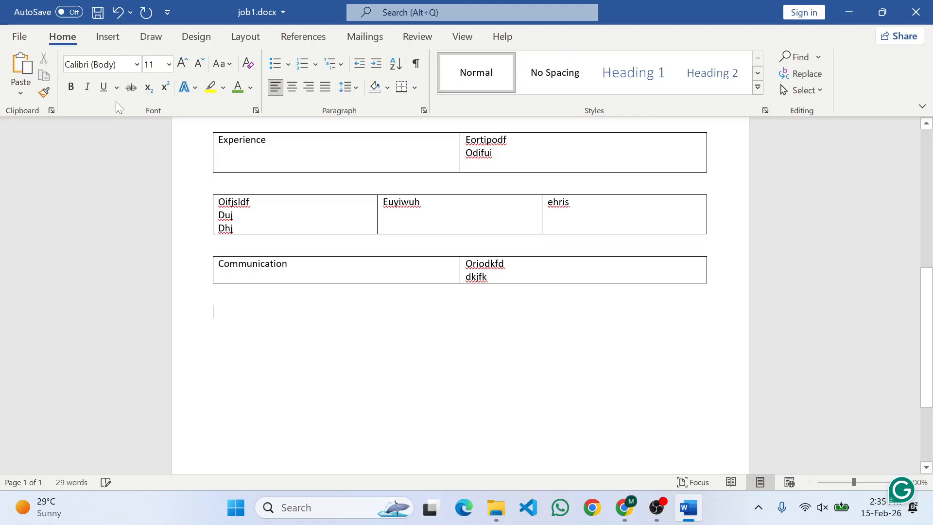
Step: Insert a one-row, two-column table below the Communication table and paste Leadership into its first cell
click(116, 43)
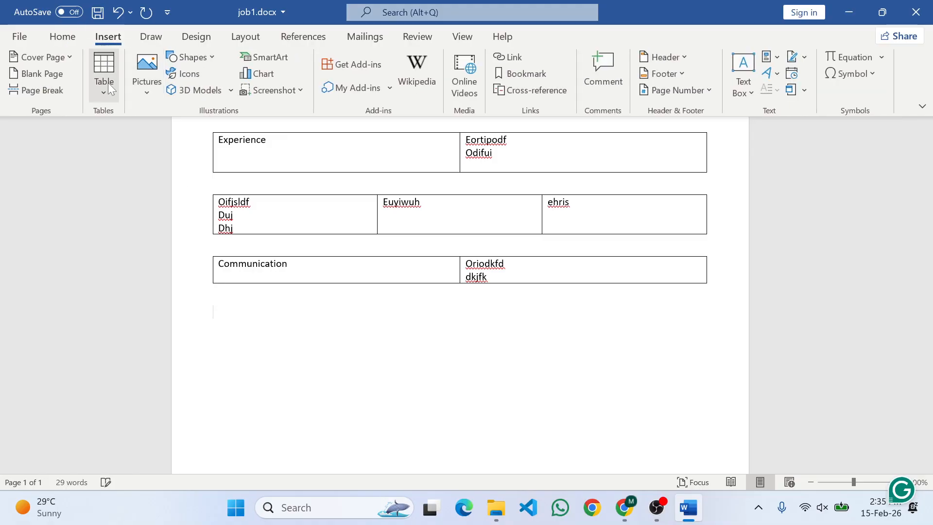
click(105, 95)
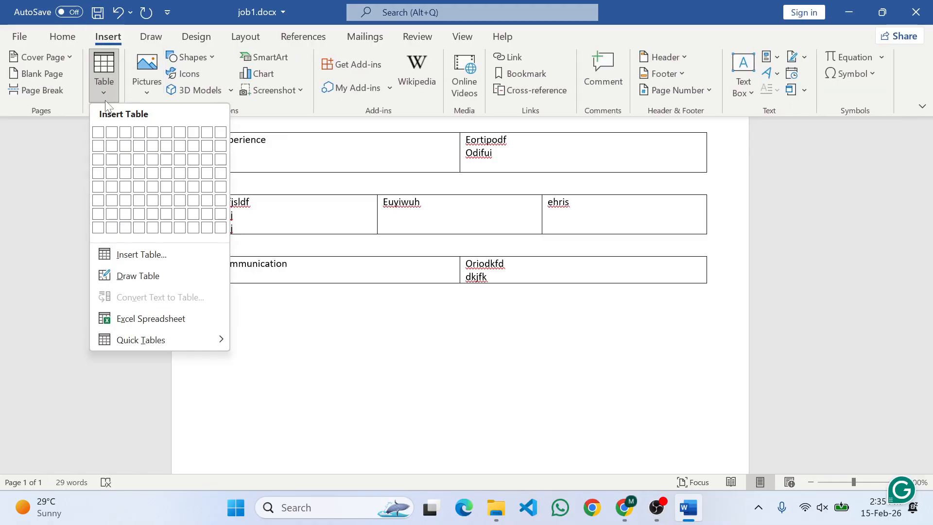
click(112, 132)
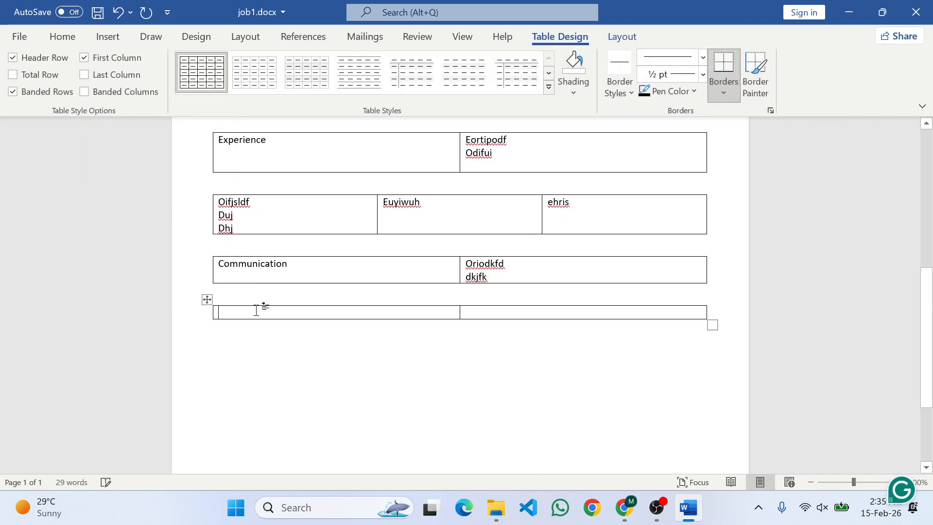
text(Leadership)
key(Tab)
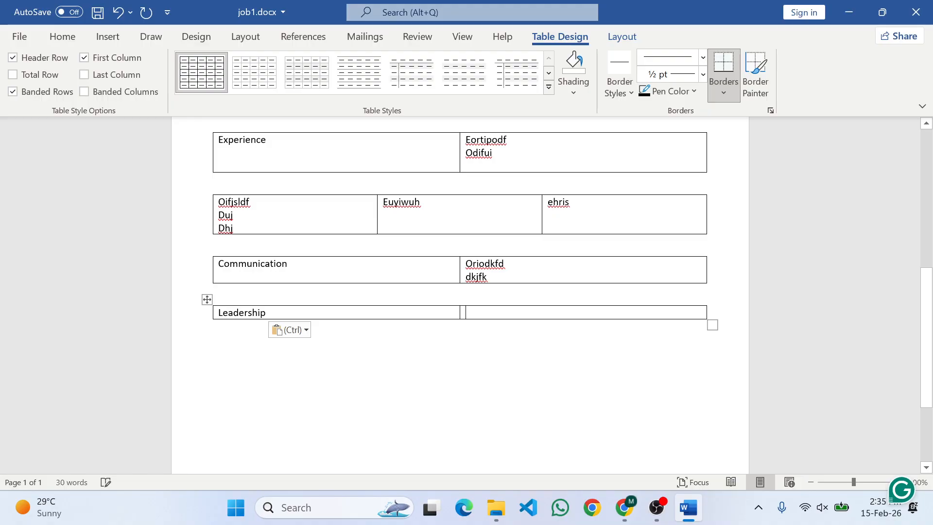
Step: Enter the placeholder "erouosdjf" beside Leadership and copy the heading Skills from the sample page in job-1 CO.pdf
text(erouosdjf)
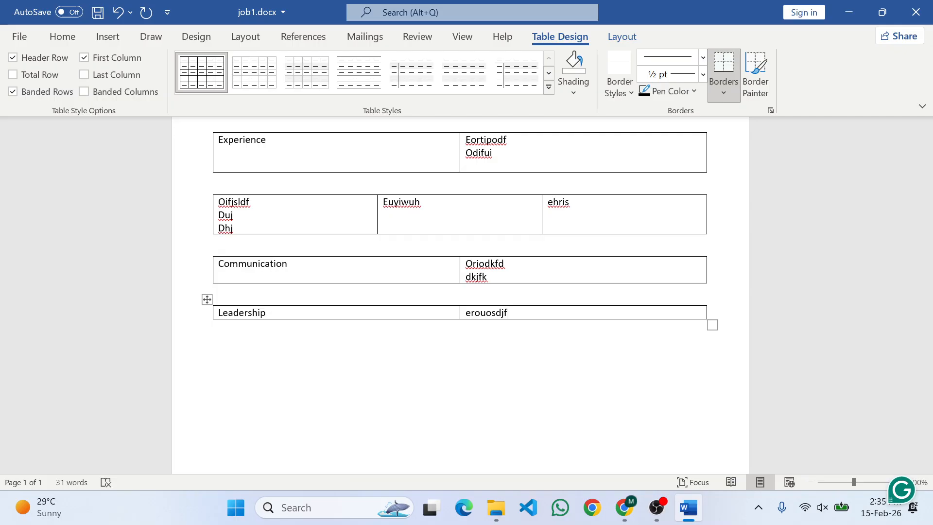
key(alt+Tab)
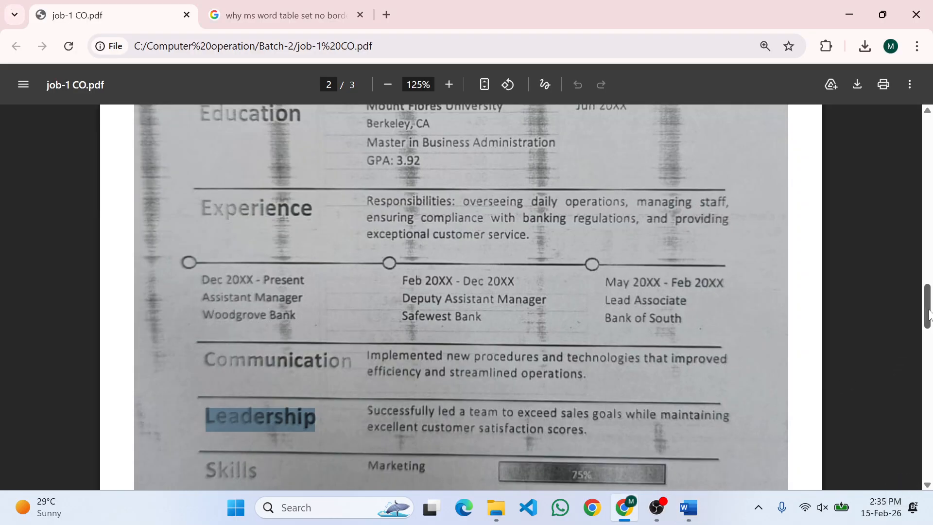
scroll(929, 316, down, 1)
scroll(929, 316, down, 4)
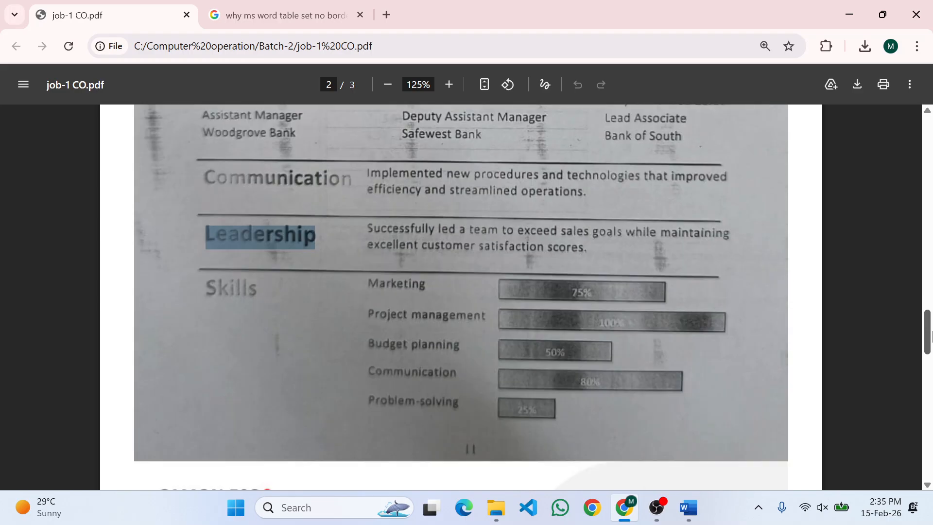
double_click(232, 247)
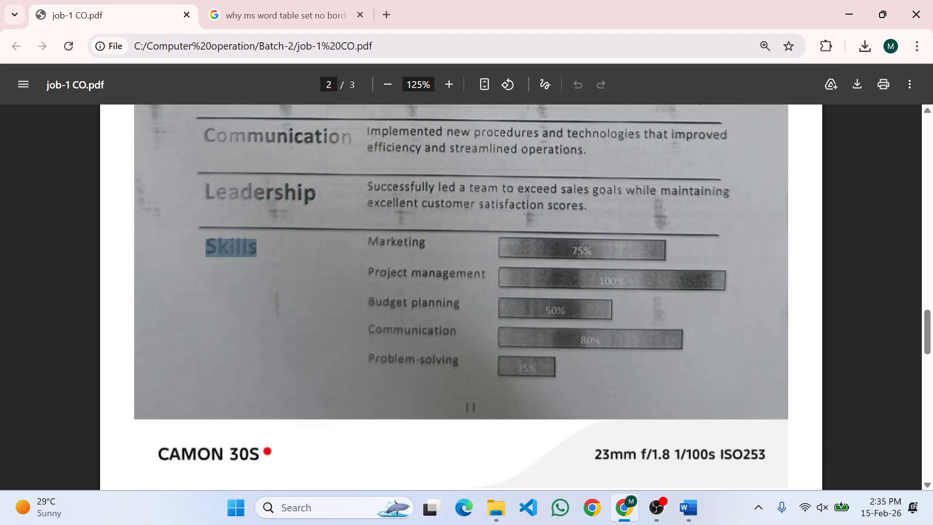
click(231, 248)
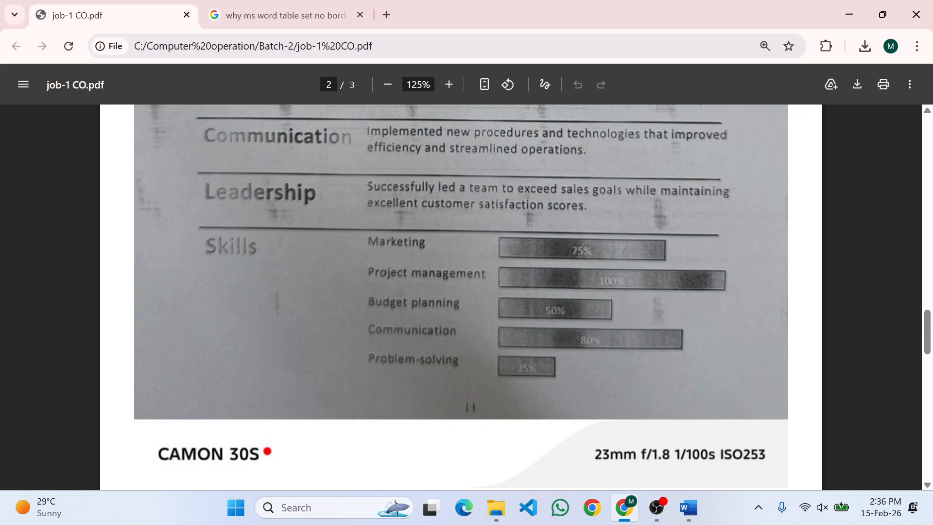
Step: Check the Sub-Title table rules on page 1 for the Skills column count, and return to the sample's Skills section
drag(927, 331, 929, 189)
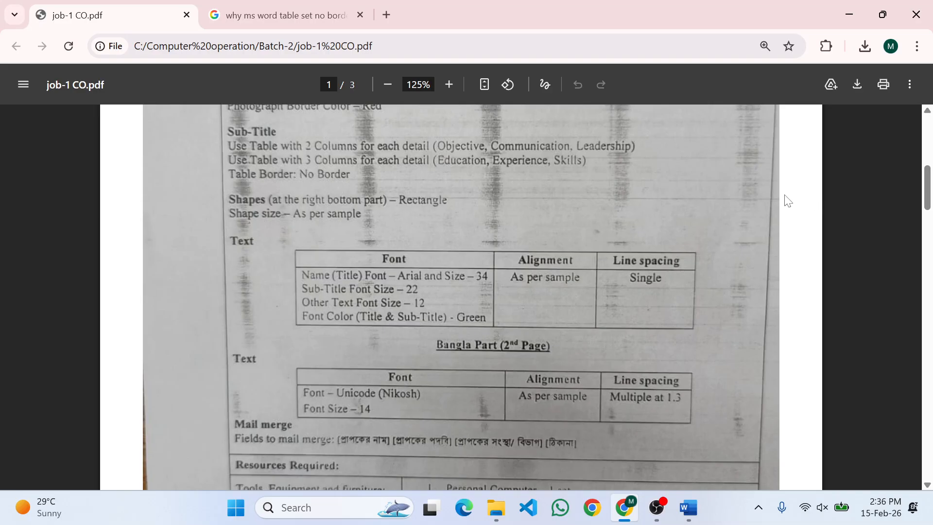
double_click(565, 162)
drag(302, 162, 310, 163)
scroll(543, 214, down, 10)
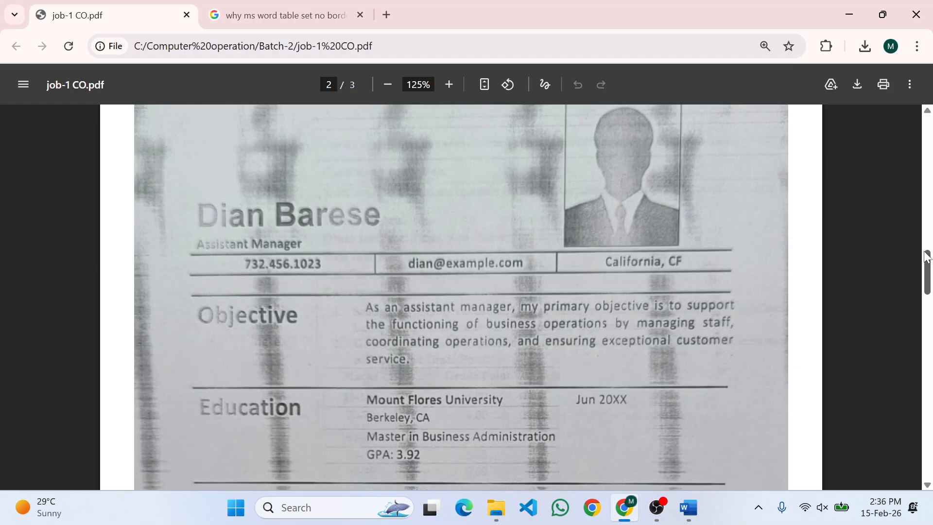
scroll(926, 257, down, 1)
scroll(927, 258, down, 10)
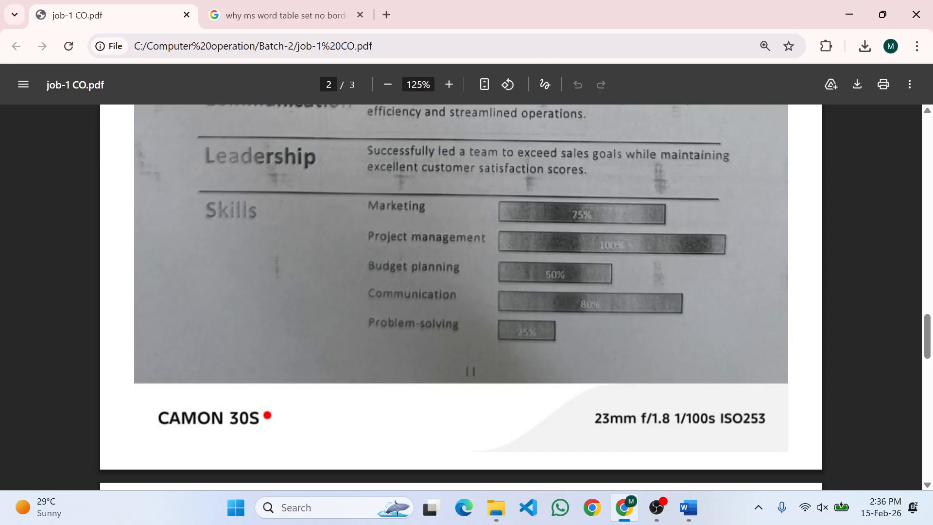
Step: Switch to job1.docx, insert a one-row, three-column table below the Leadership table and paste Skills into its first cell
key(alt+Tab)
click(425, 312)
click(399, 352)
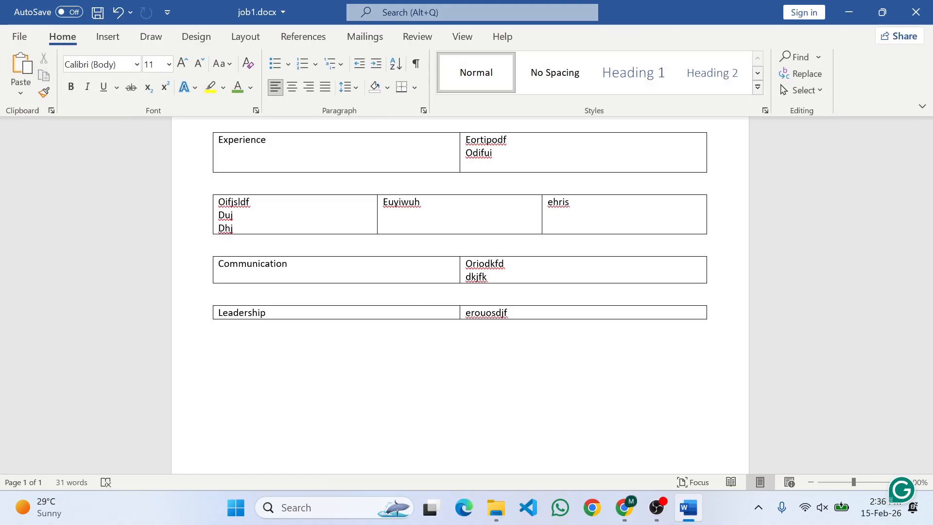
click(103, 38)
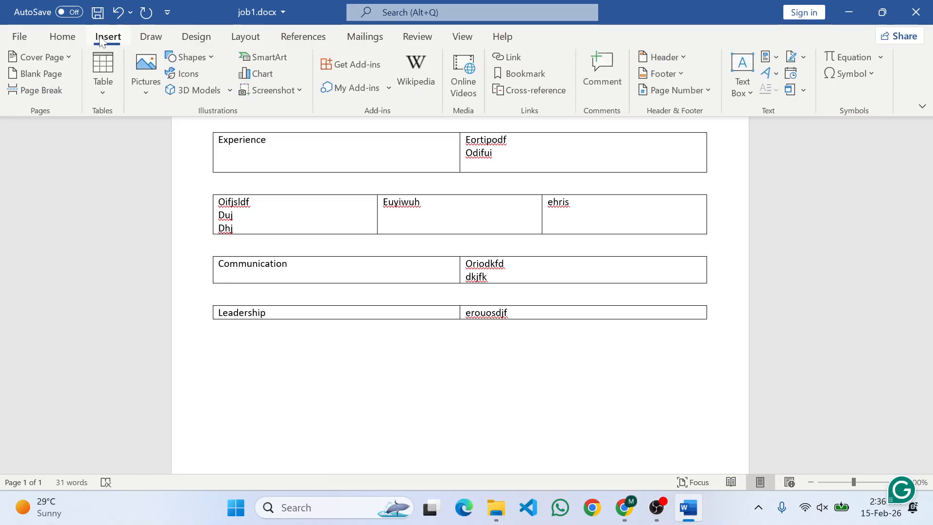
click(100, 92)
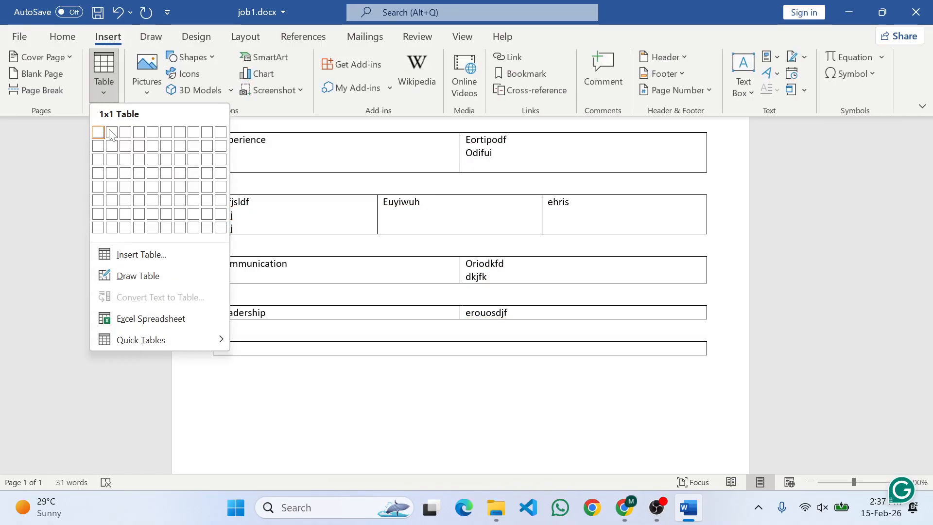
click(126, 132)
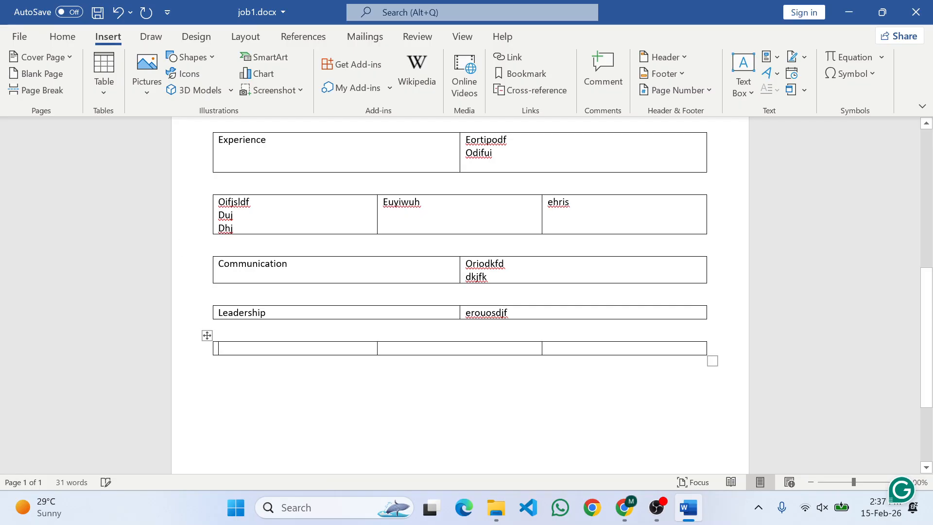
text(Skills)
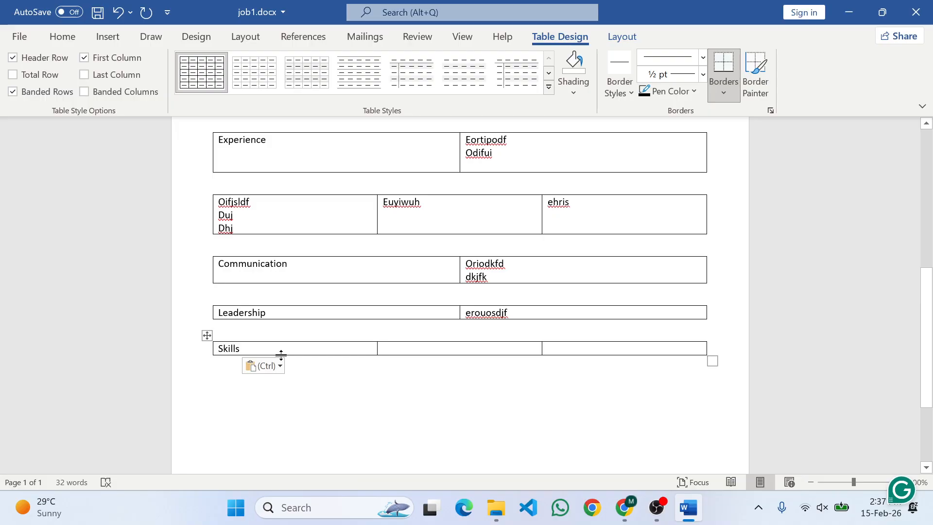
Step: Enter placeholder lines "Kewjfiwe", "Eurfhks" and "Ewufhyuj" in the cell beside Skills and start a fourth line
text(kewjfiwe)
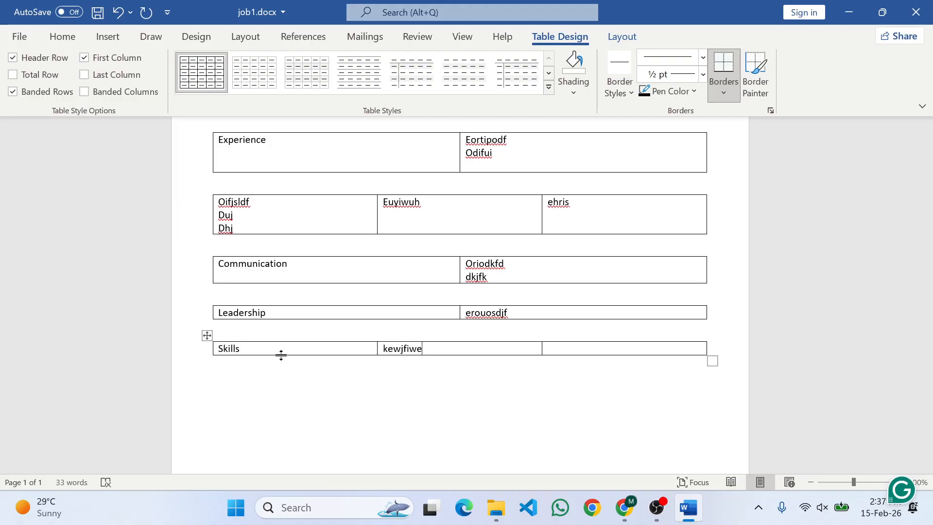
key(Return)
text(eurfhks)
key(Return)
text(ewufhyuj)
key(Return)
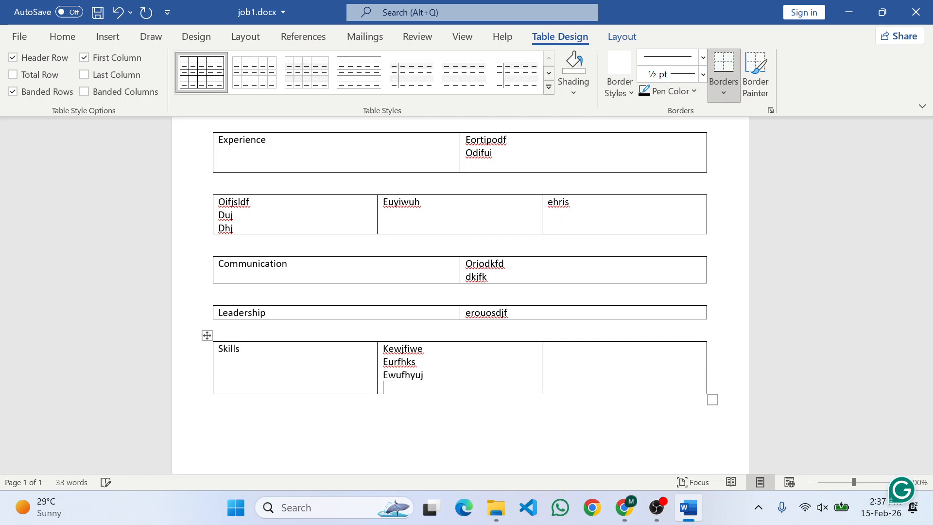
Step: Check the sample's skill list in job-1 CO.pdf and add placeholder lines "Wehksdh" and "ehdsjak" to the cell beside Skills
key(alt+Tab)
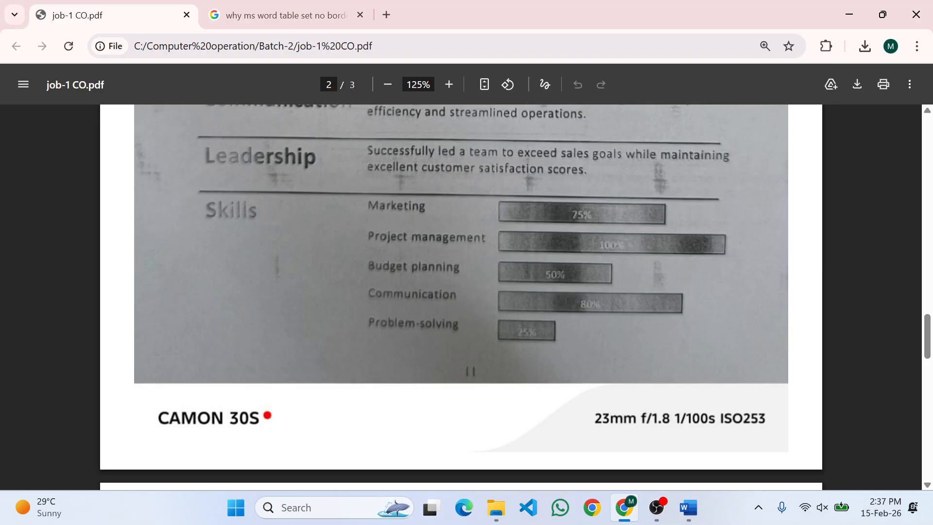
key(alt+Tab)
key(alt+Tab)
key(alt+Tab)
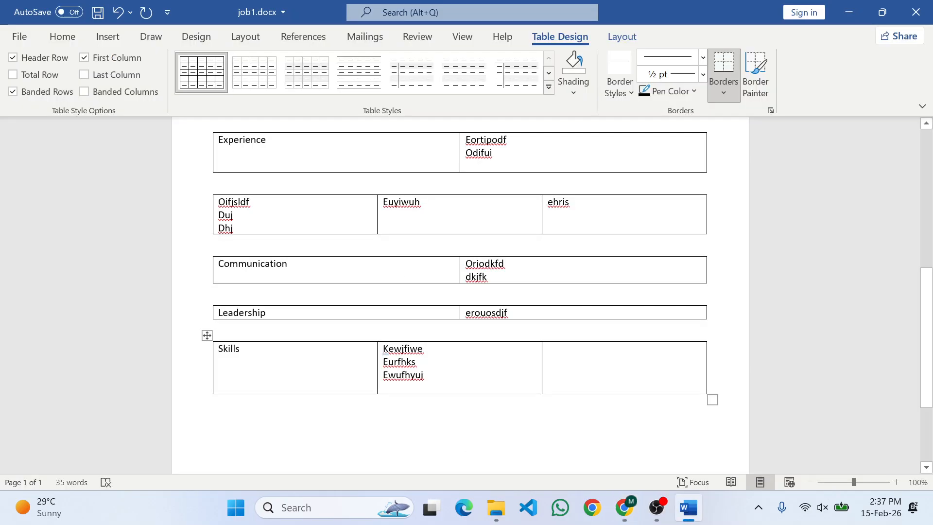
text(wehksdh)
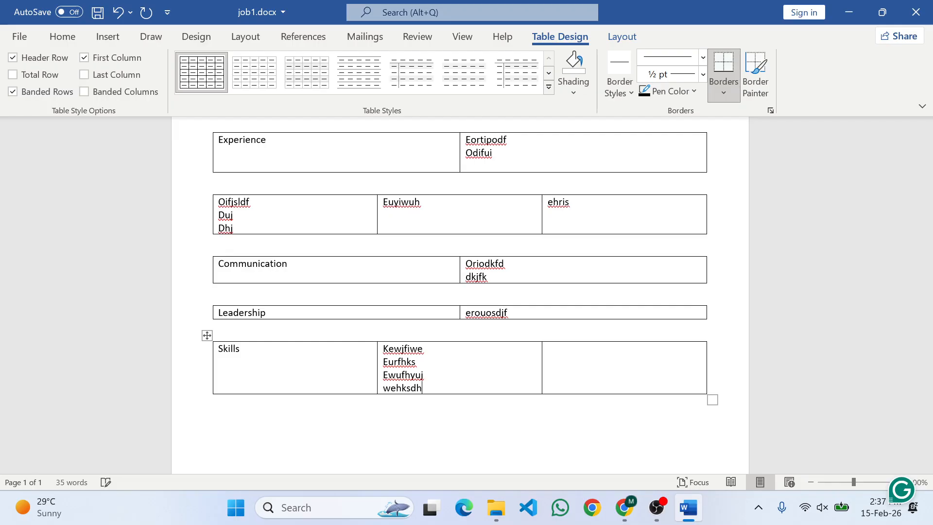
key(Return)
text(ehdsjak)
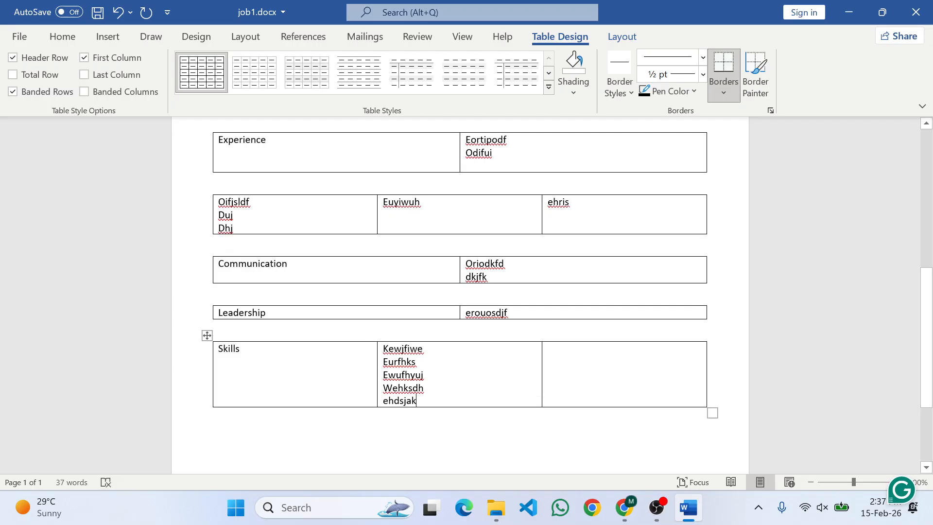
Step: Insert a blank line after each of the five placeholder lines in the middle cell of the Skills table
scroll(460, 291, down, 3)
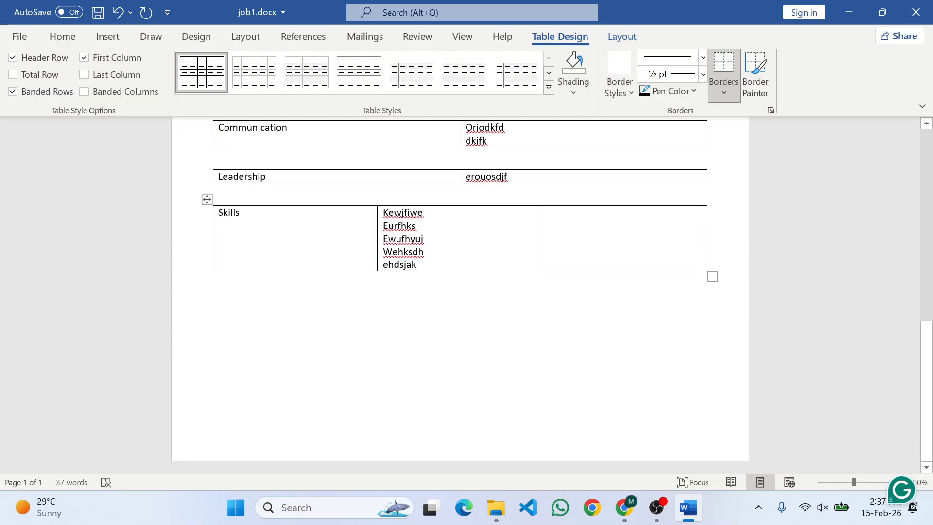
click(423, 212)
key(Return)
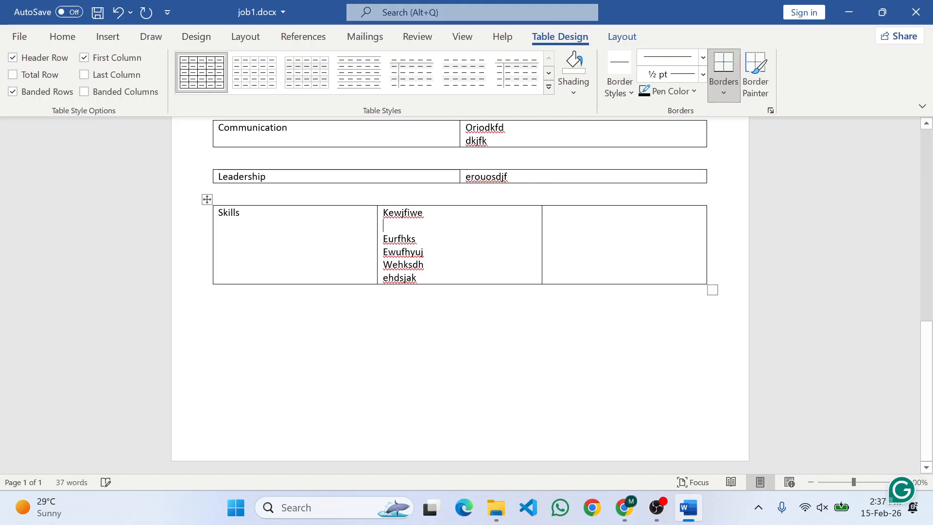
click(417, 239)
key(Return)
click(436, 265)
key(Return)
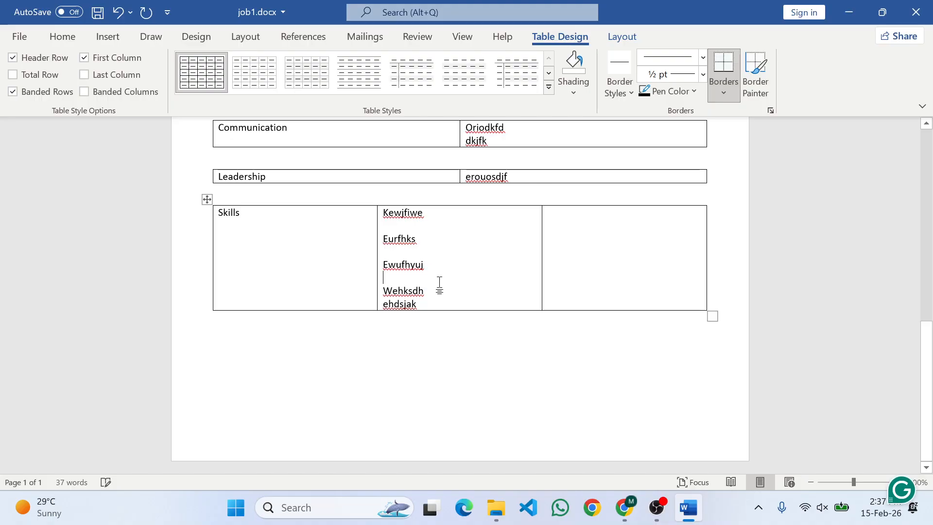
click(439, 290)
key(Return)
click(440, 314)
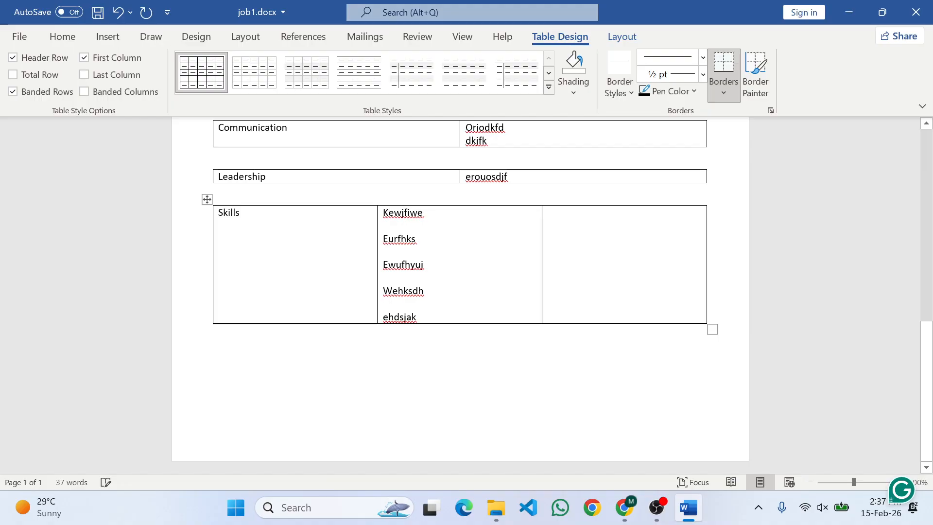
key(Return)
Step: Compare the Skills layout with the sample and narrow the middle column of the Skills table, widening its third column
key(alt+Tab)
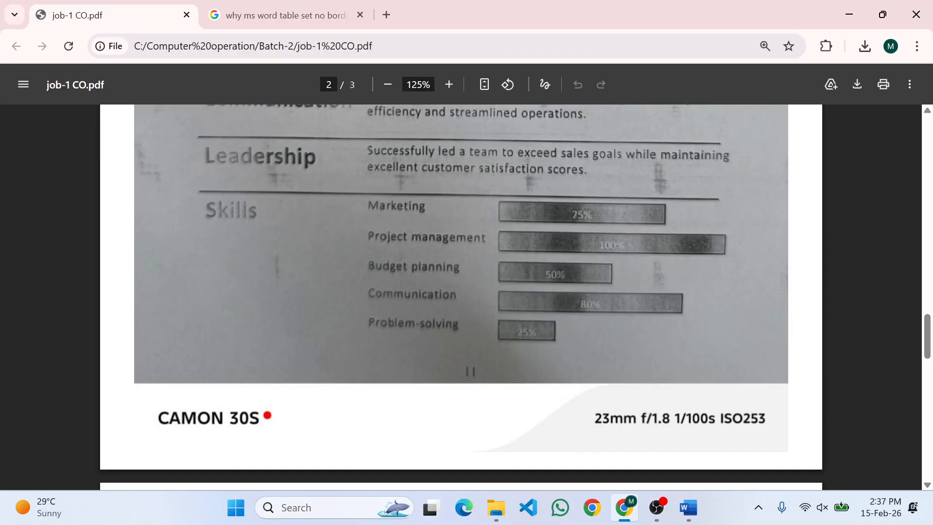
key(alt+Tab)
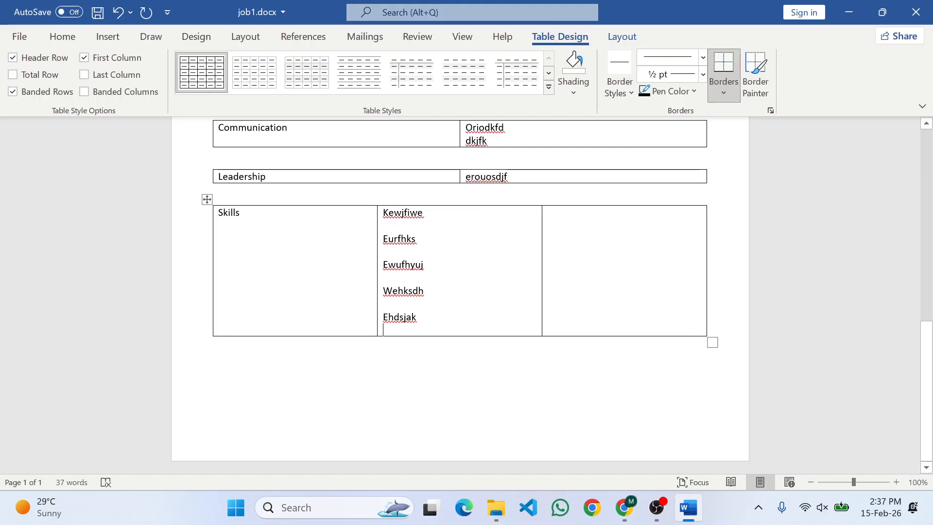
click(604, 239)
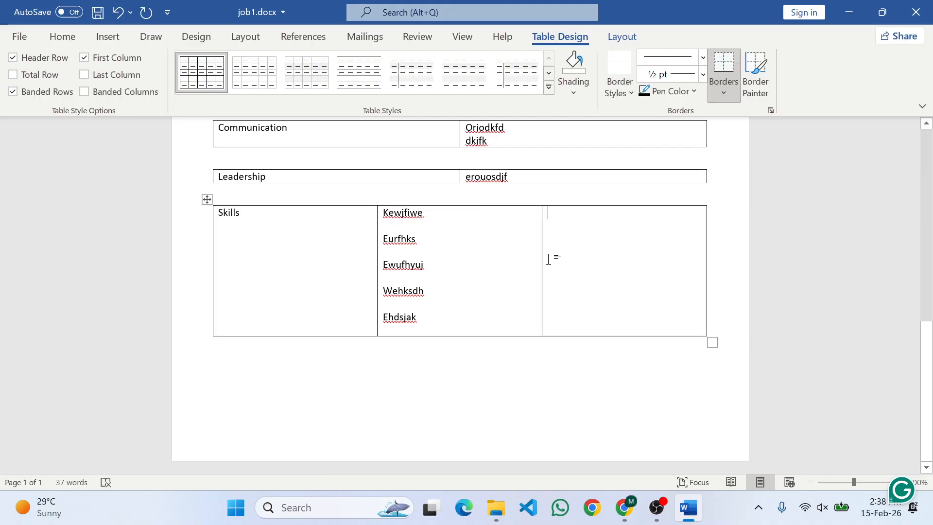
drag(542, 252, 528, 257)
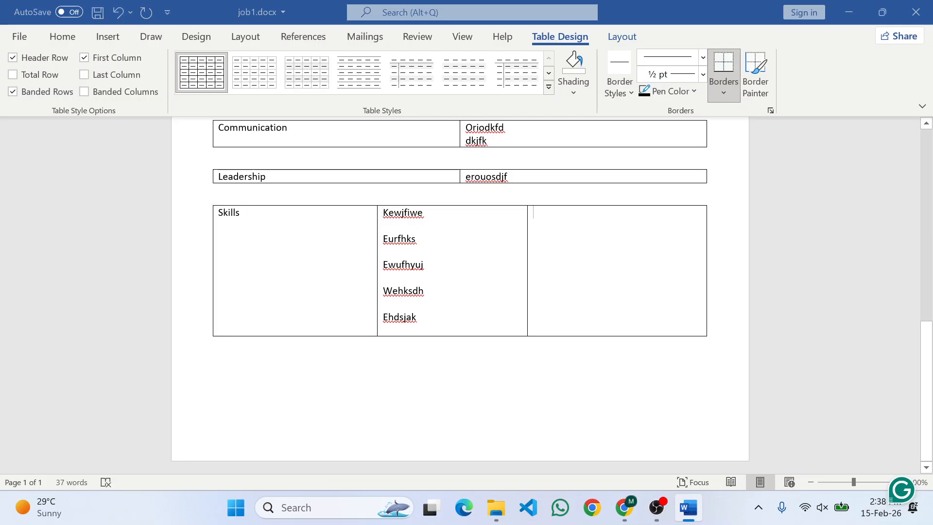
key(alt+Tab)
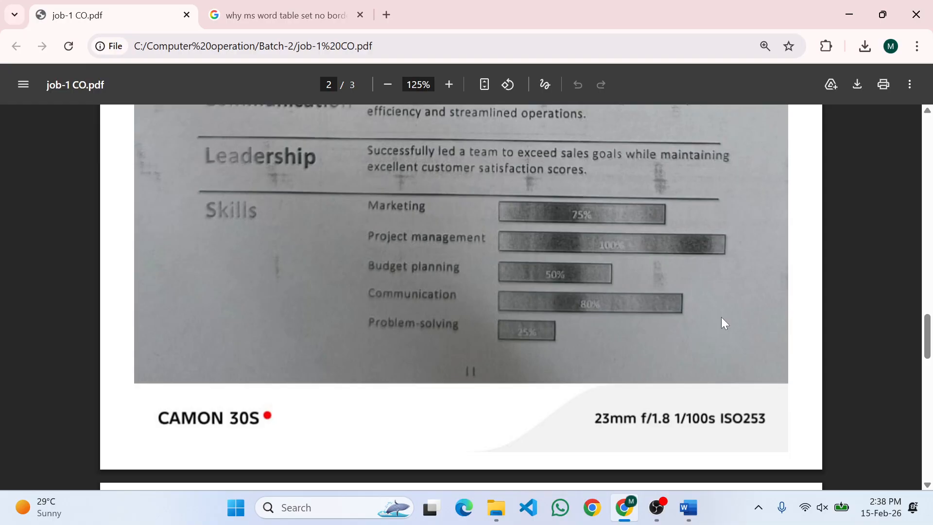
scroll(721, 318, up, 3)
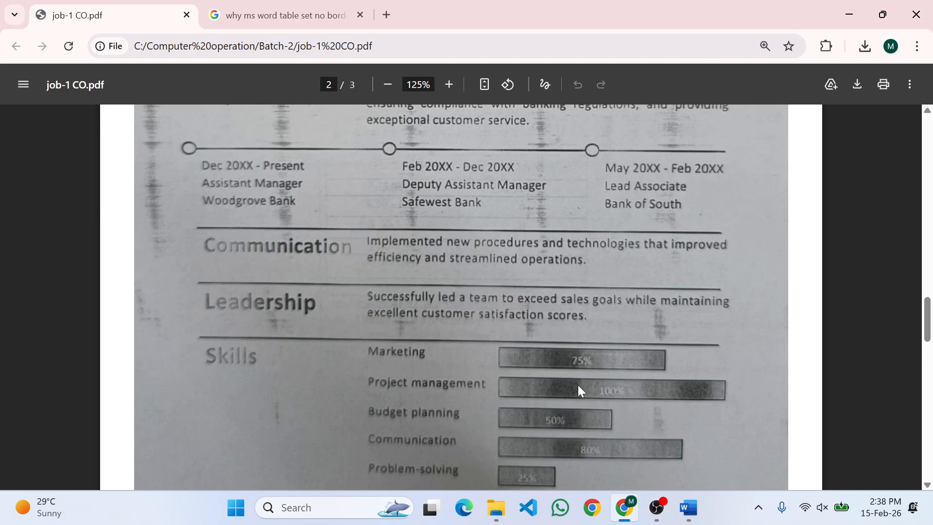
click(687, 507)
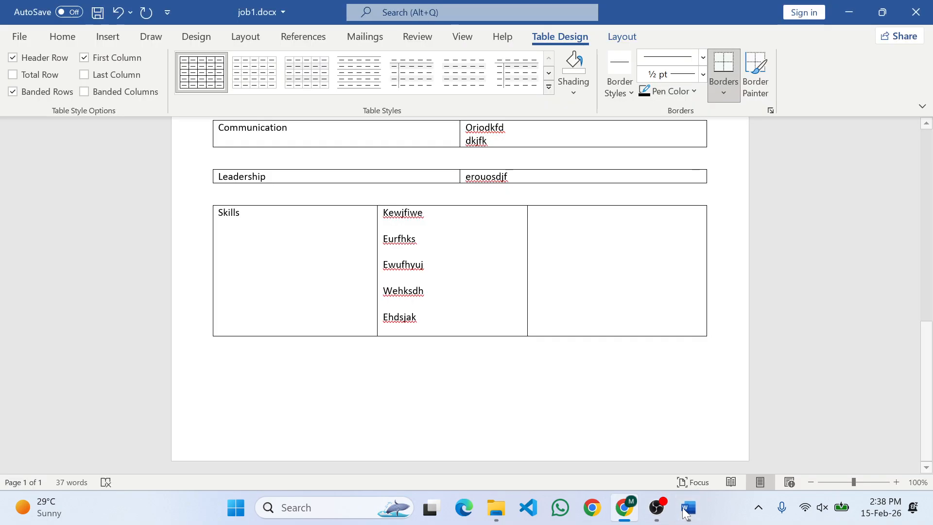
drag(524, 267, 509, 272)
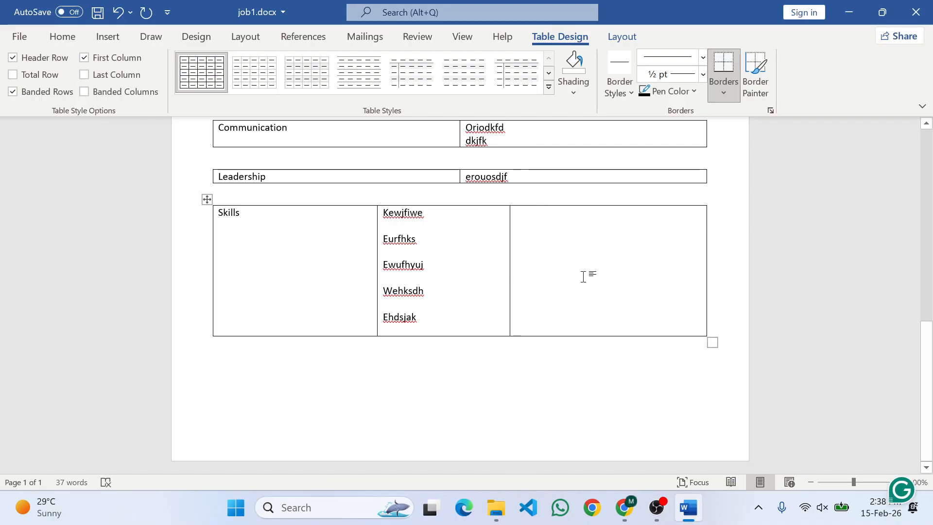
Step: Review the résumé tables in job1.docx, and view the text formatting specification on page 1 of job-1 CO.pdf
scroll(583, 276, up, 10)
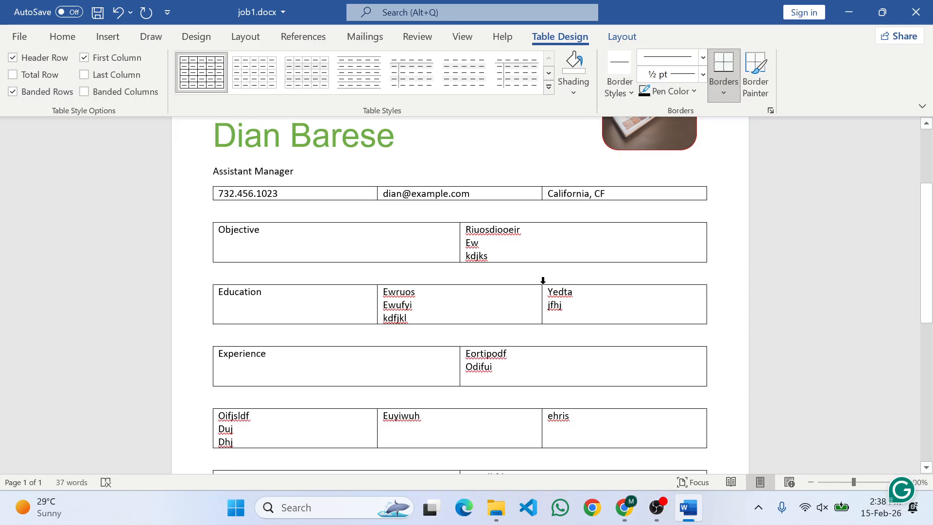
scroll(540, 285, down, 10)
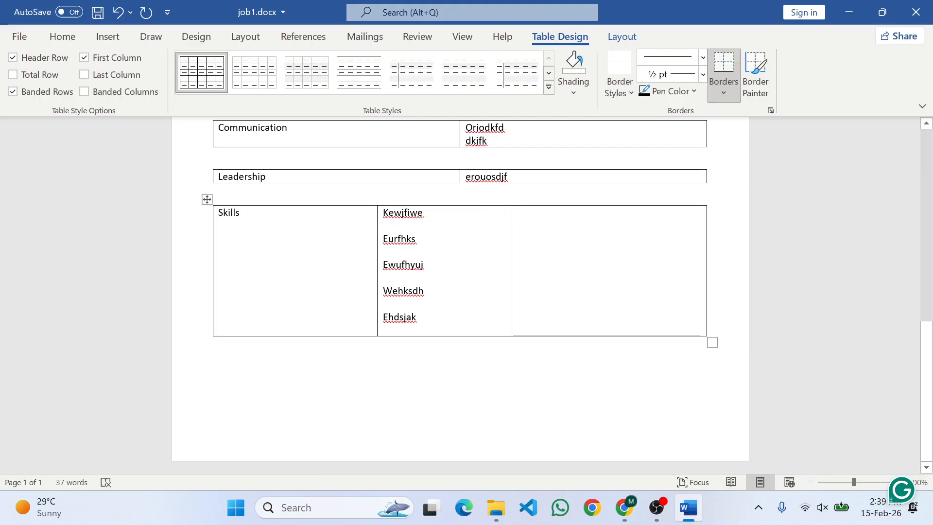
key(alt+Tab)
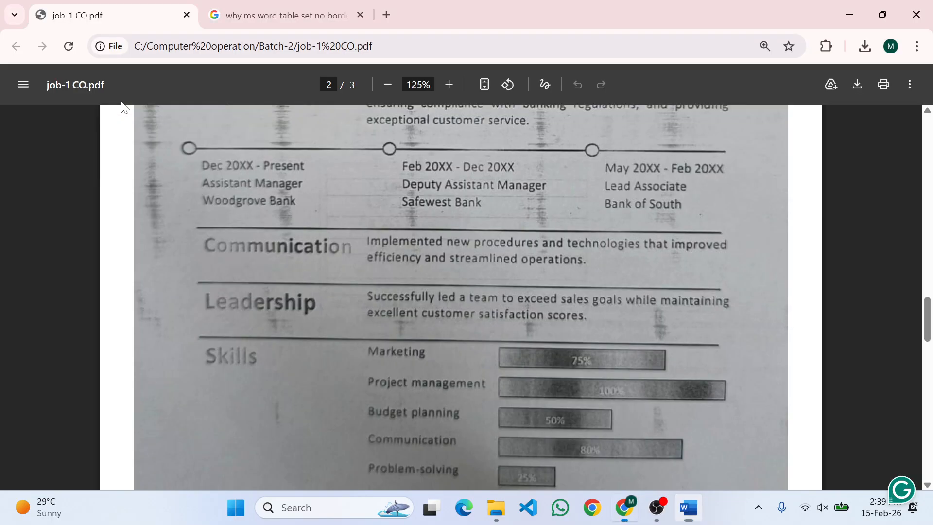
drag(927, 312, 917, 185)
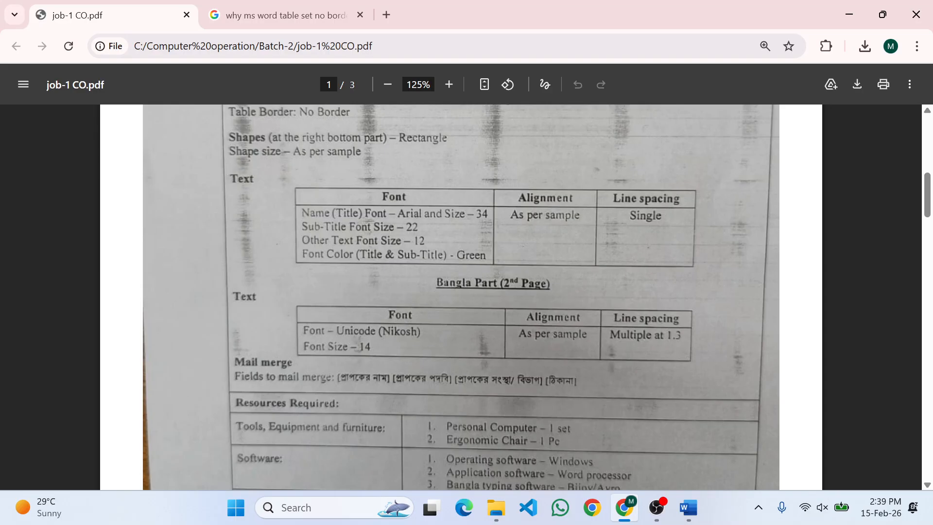
Step: Check the shape specification and sample skill bars in job-1 CO.pdf, and draw a rectangle about 0.29" by 2.17" in the Skills table's third cell
double_click(422, 139)
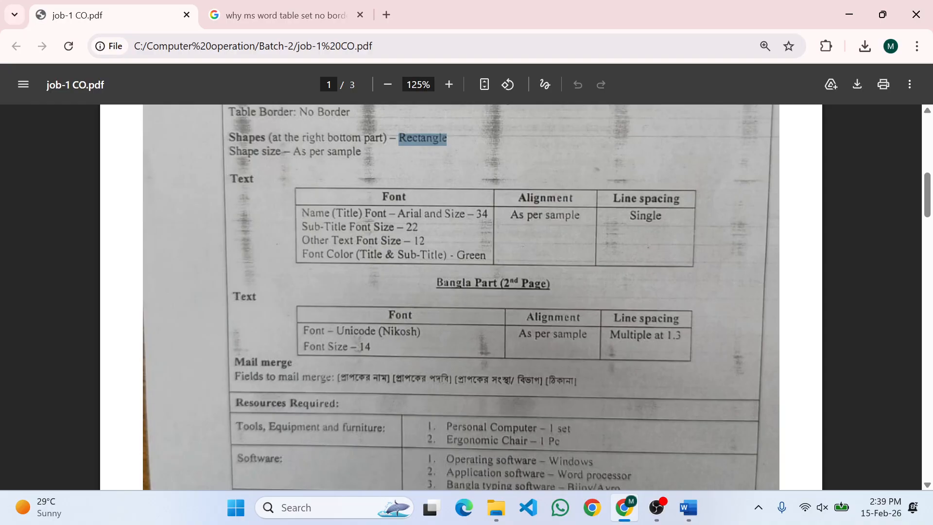
click(423, 138)
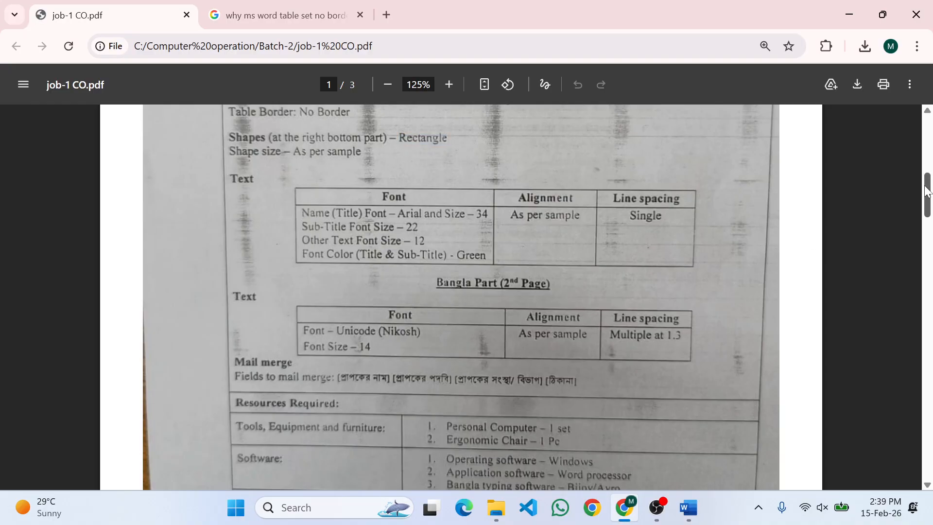
drag(928, 193, 929, 327)
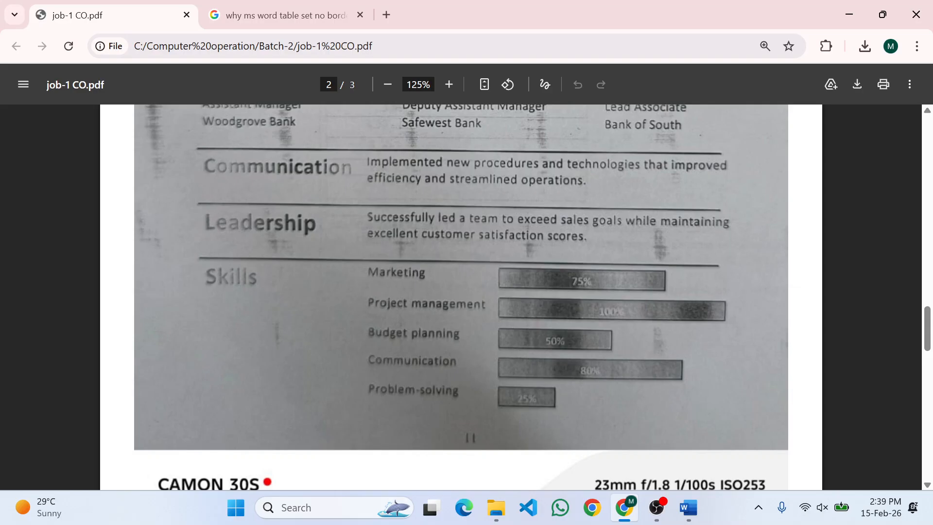
key(alt+Tab)
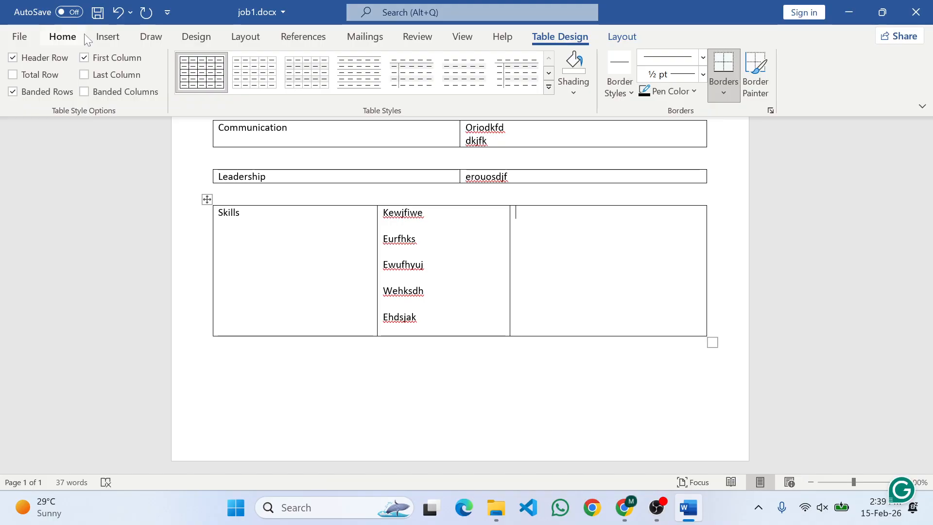
click(574, 225)
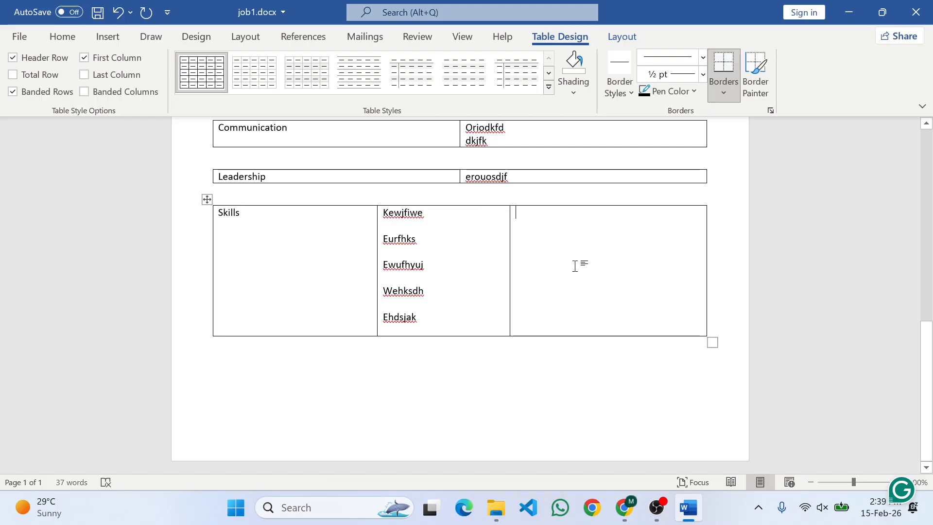
click(115, 41)
click(214, 57)
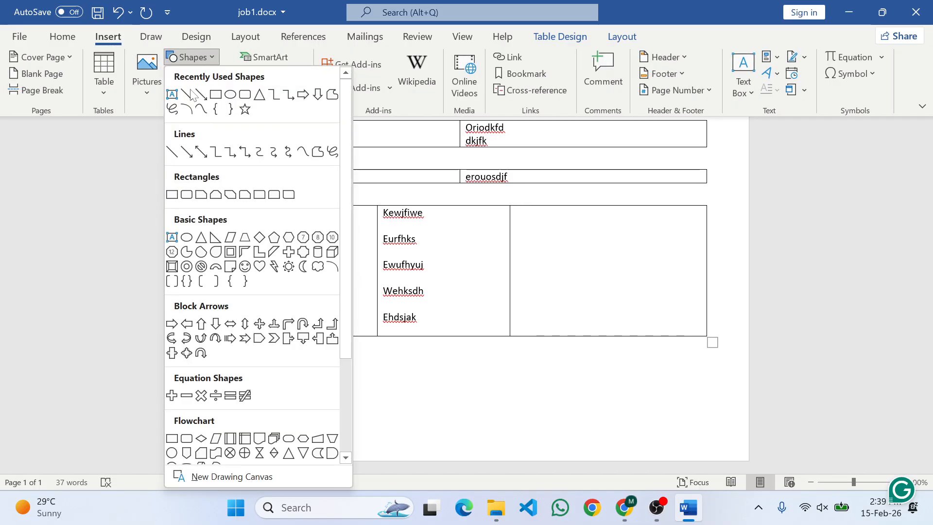
click(221, 96)
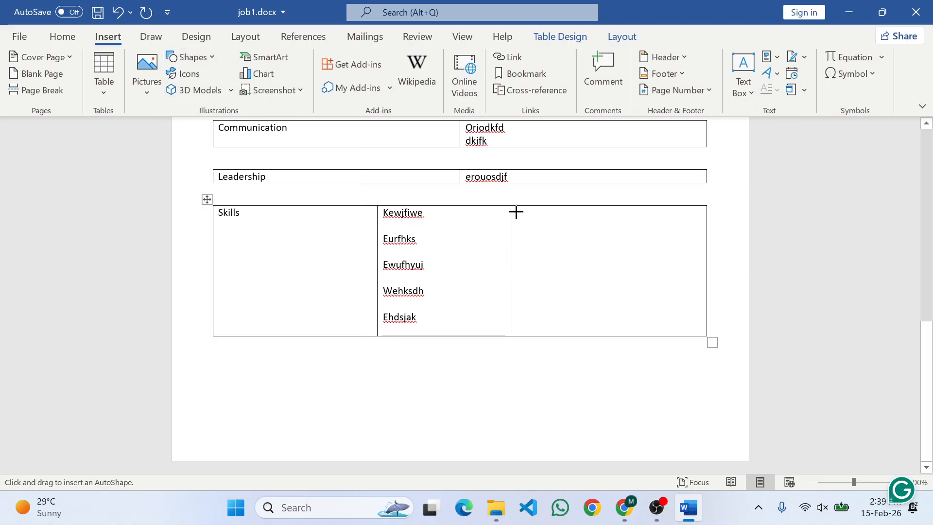
drag(516, 212, 668, 232)
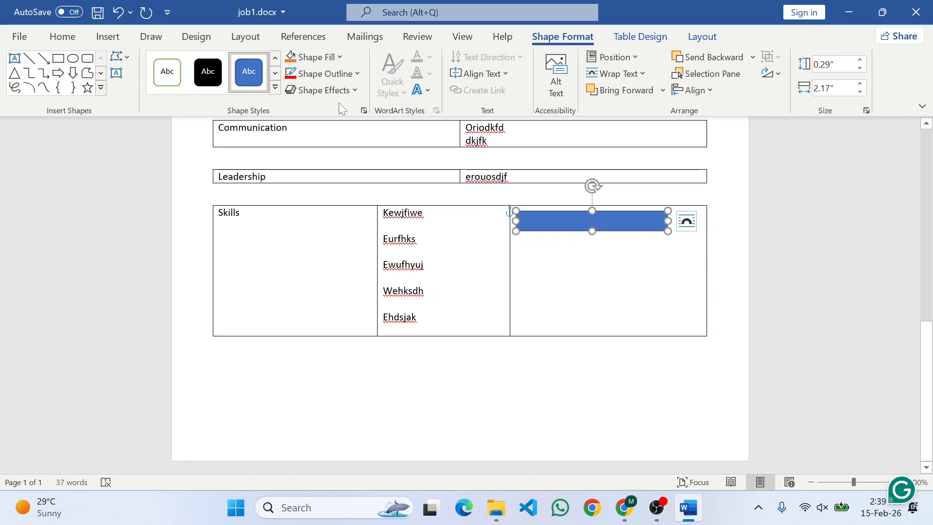
Step: Remove the rectangle's outline, compare it with the sample's skill bars, and fill it with black
click(355, 74)
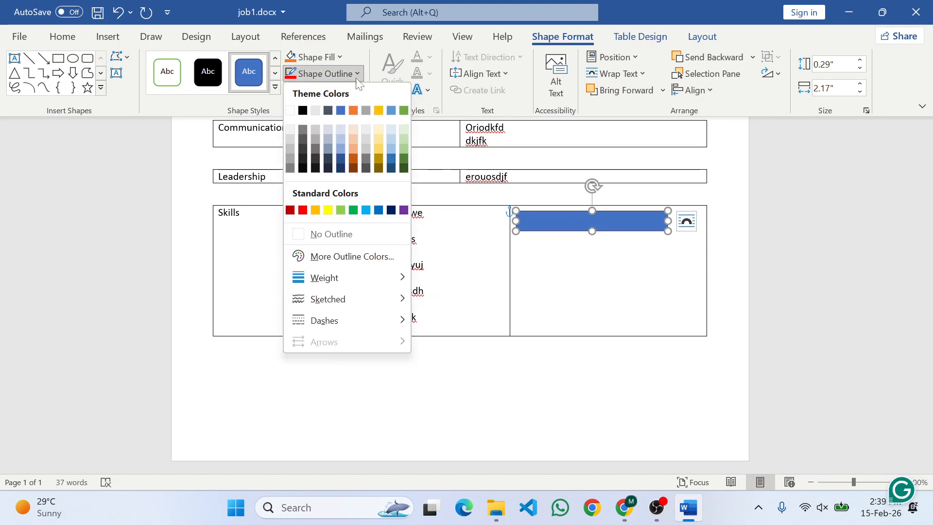
click(340, 235)
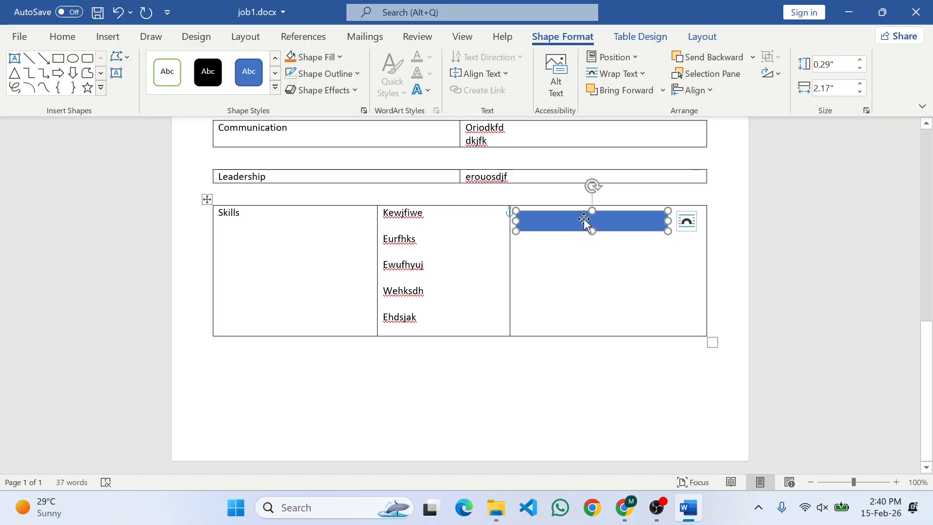
key(alt+Tab)
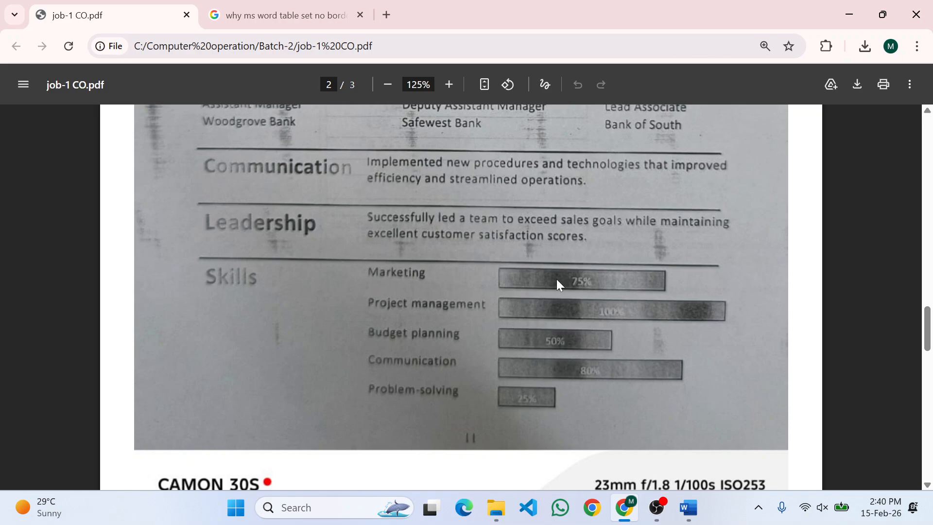
key(alt+Tab)
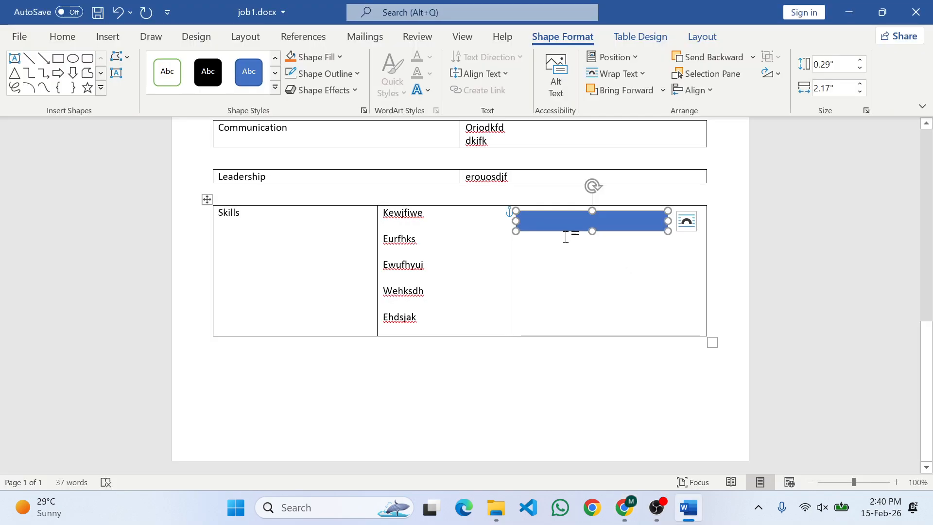
click(342, 61)
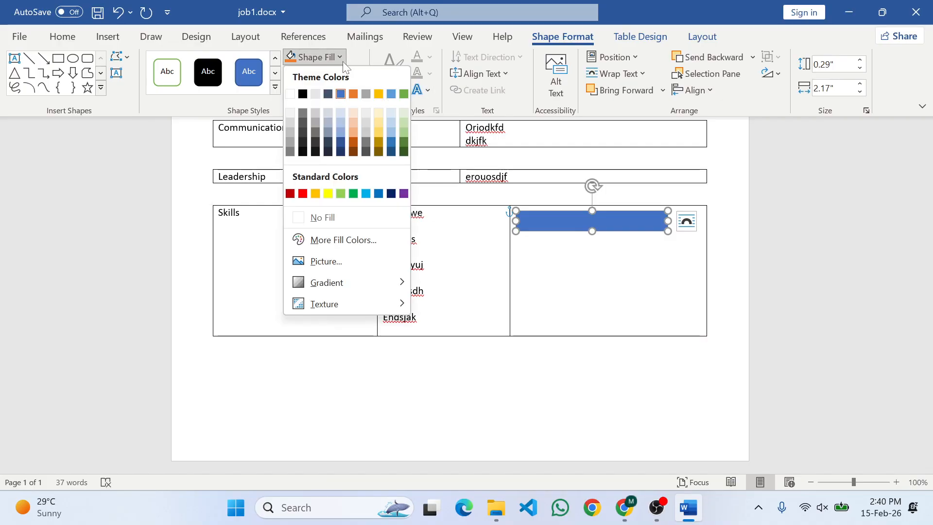
click(302, 94)
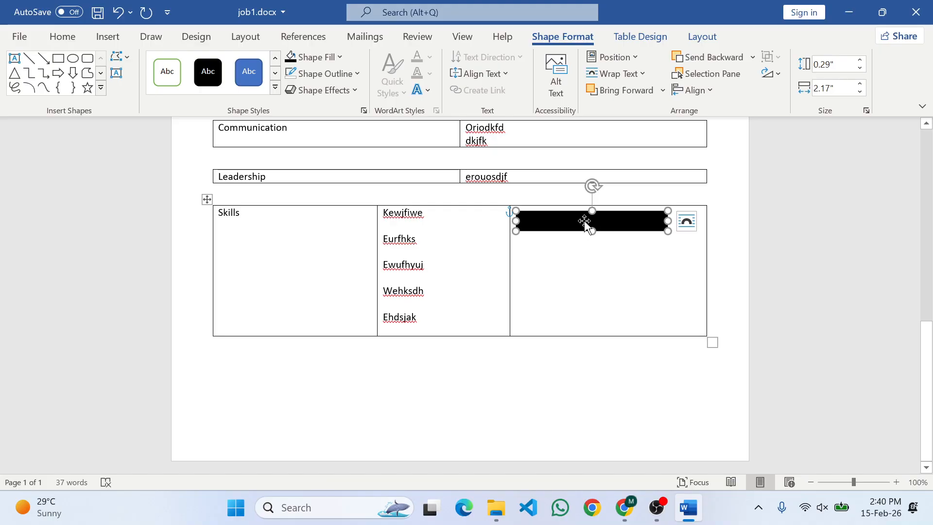
Step: Check the first skill bar's label in the sample and add the text "75%" to the black rectangle
key(alt+Tab)
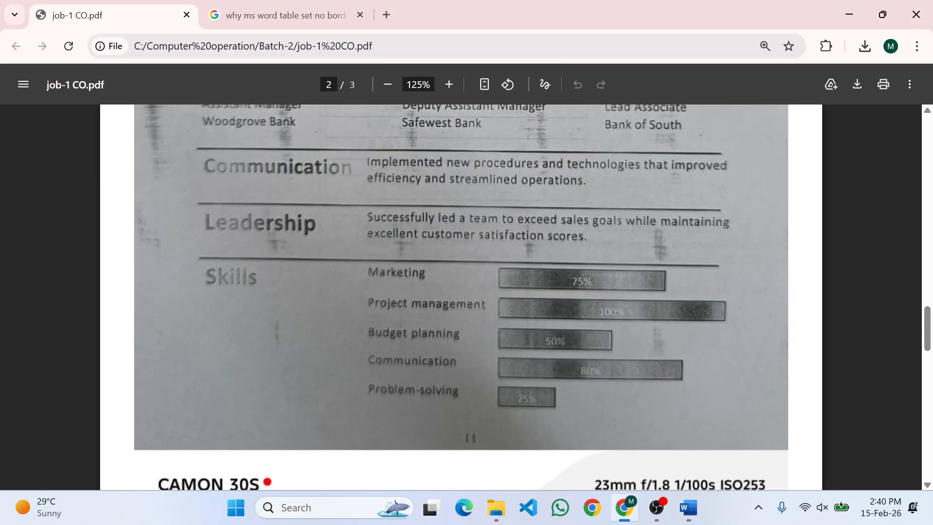
key(alt+Tab)
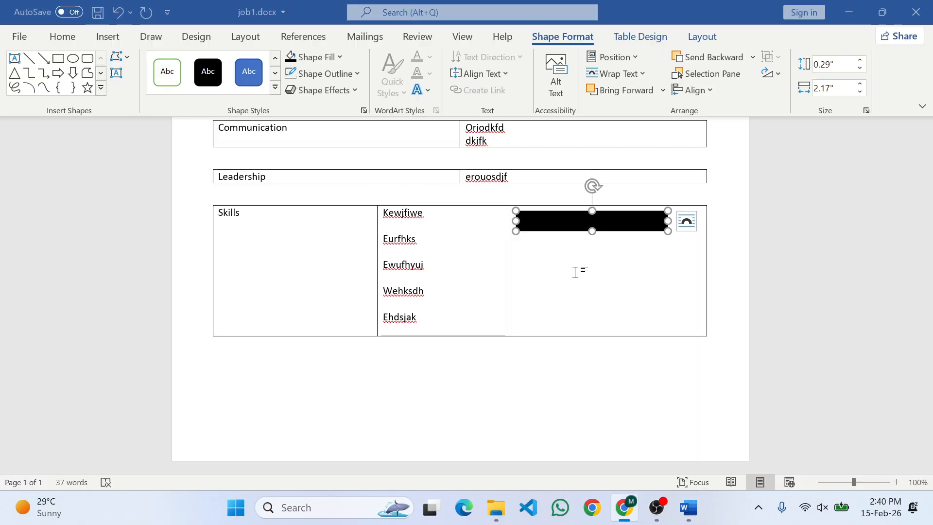
right_click(569, 224)
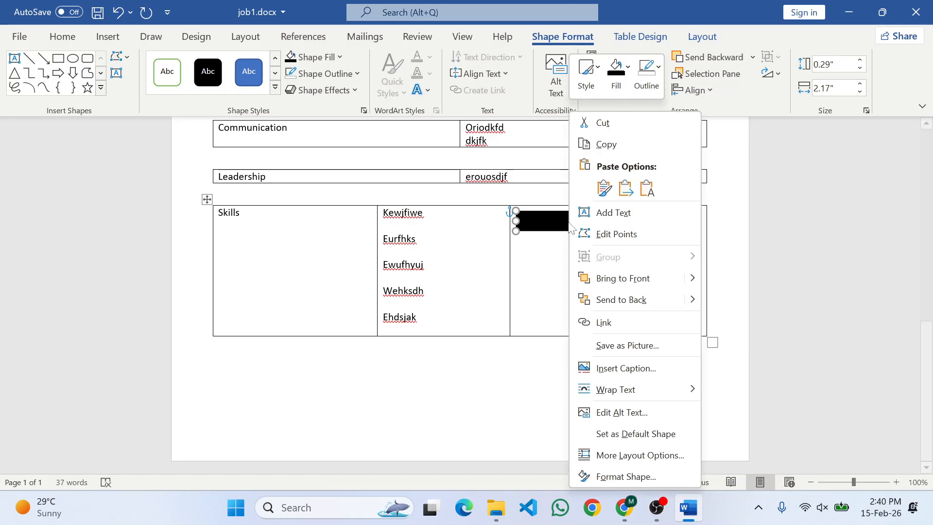
click(599, 216)
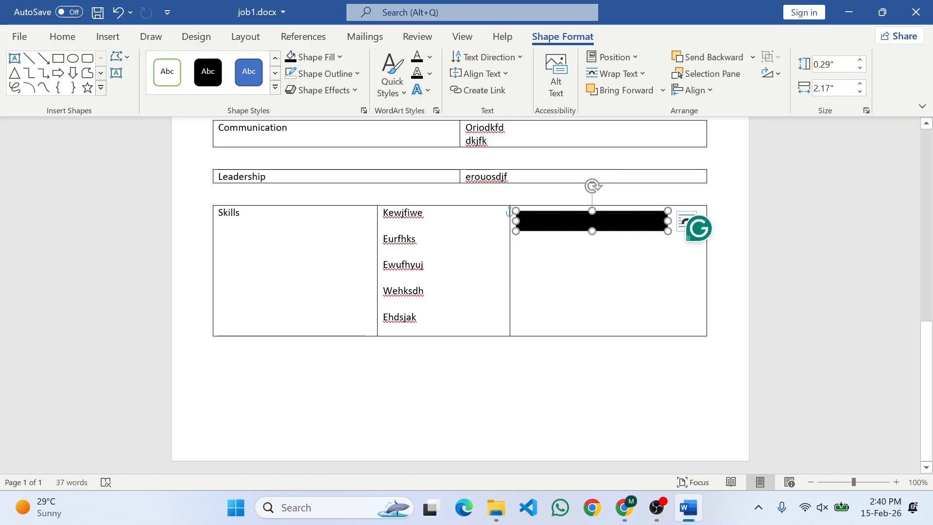
text(75)
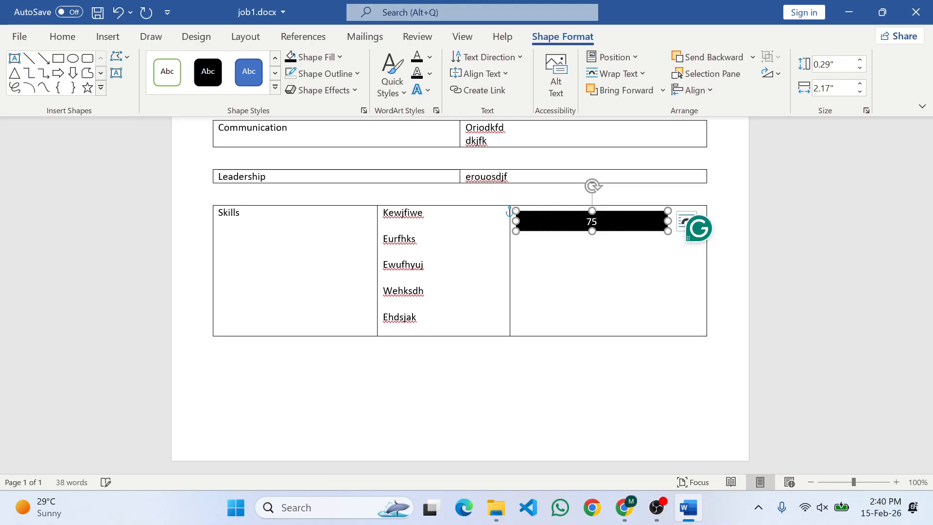
text(%)
click(590, 249)
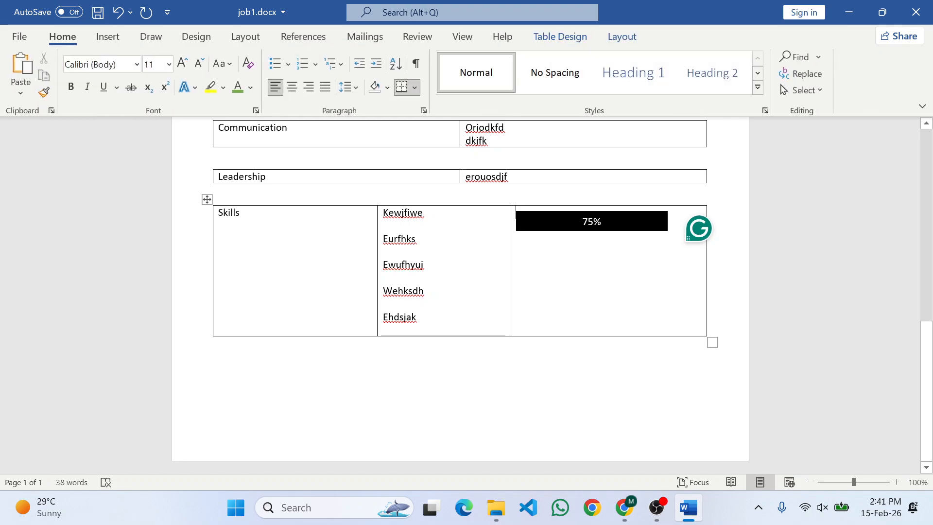
Step: Nudge the 75% bar slightly up so it sits close to the top border of the Skills table cell
click(534, 227)
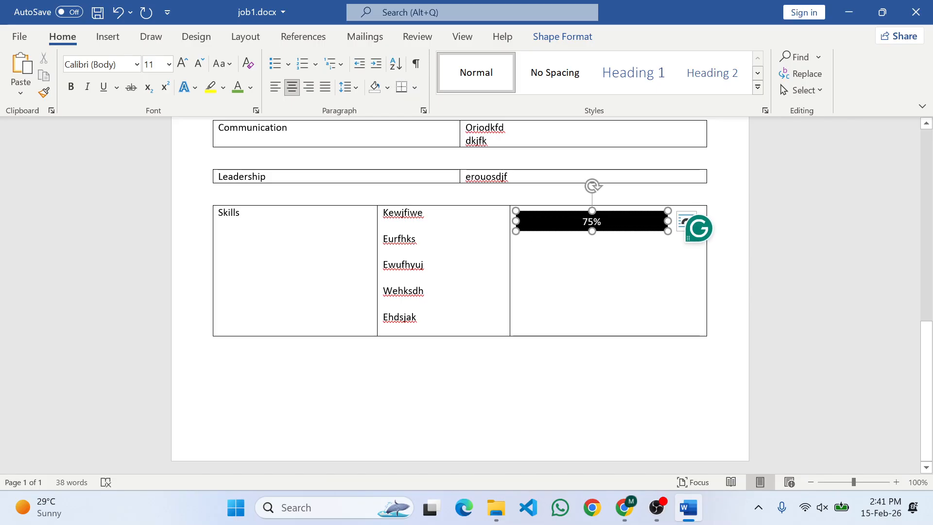
click(557, 212)
key(Up)
key(Up)
key(Up)
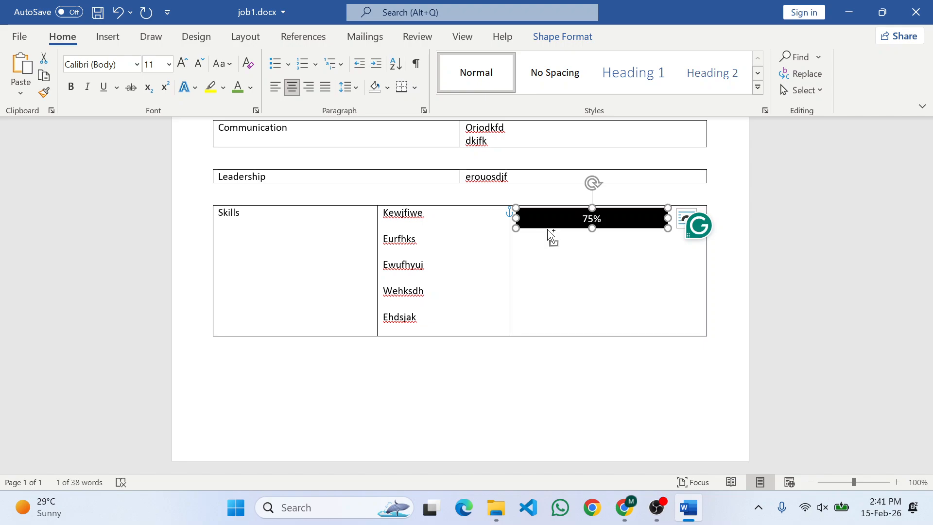
Step: Duplicate the 75% bar four times down the third cell so each of the five skill lines has one
drag(549, 232, 545, 247)
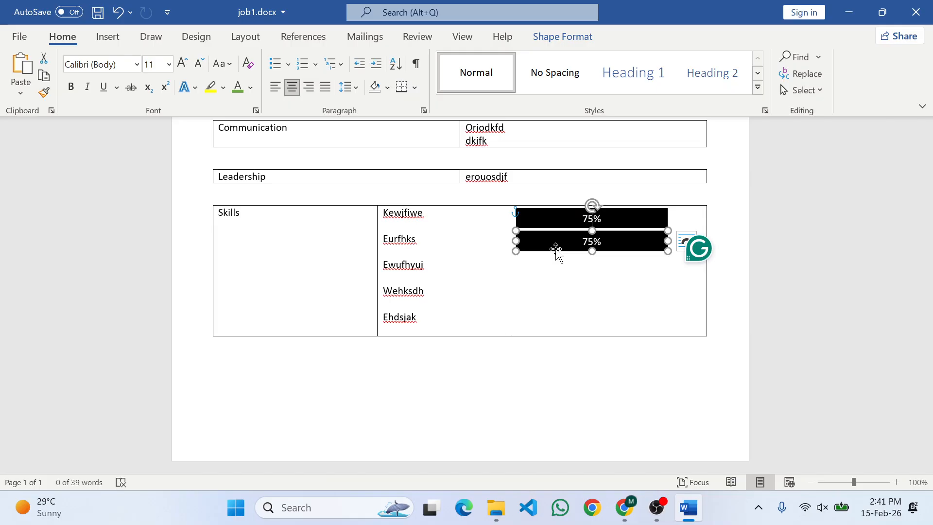
drag(557, 251, 556, 270)
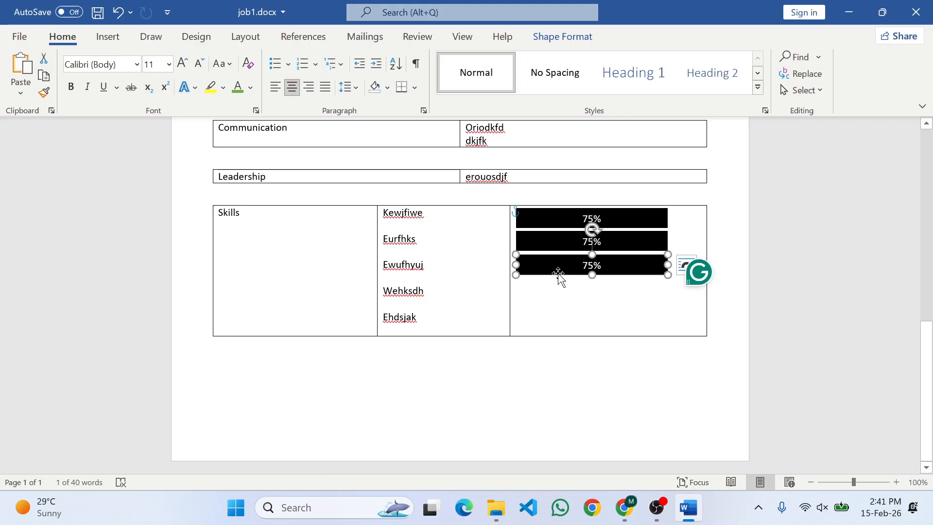
drag(558, 275, 558, 285)
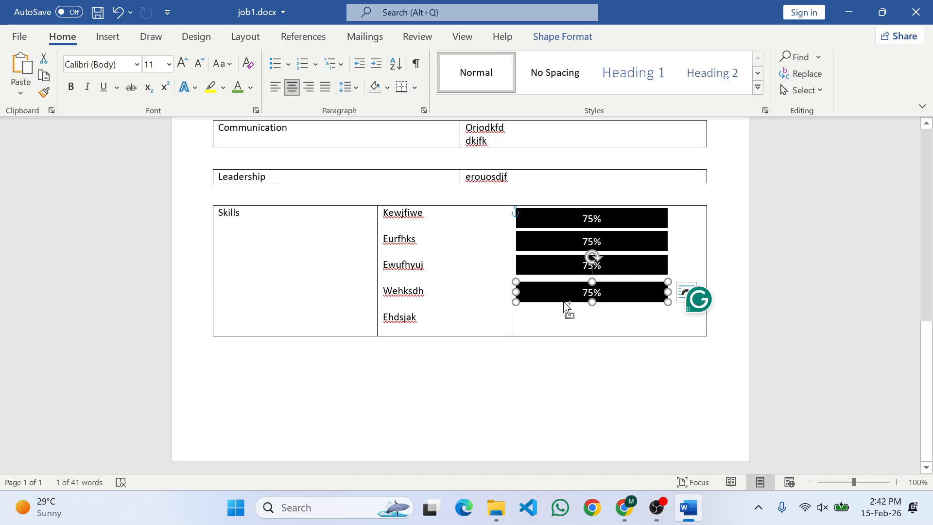
drag(565, 306, 546, 311)
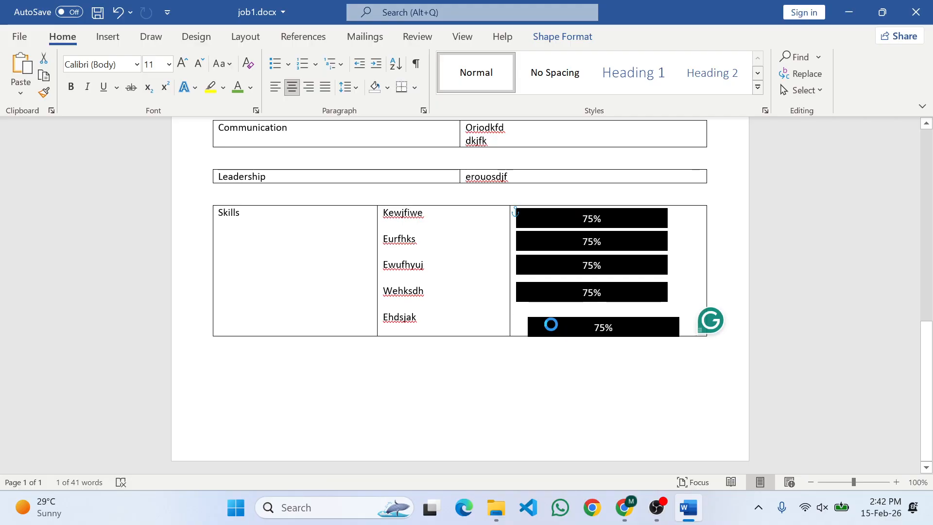
Step: Nudge the lowest 75% bar up until it lines up with the Ehdsjak line
key(Up)
key(Up)
key(Up)
key(Up)
key(Up)
key(Up)
key(Up)
key(Up)
key(Up)
key(Up)
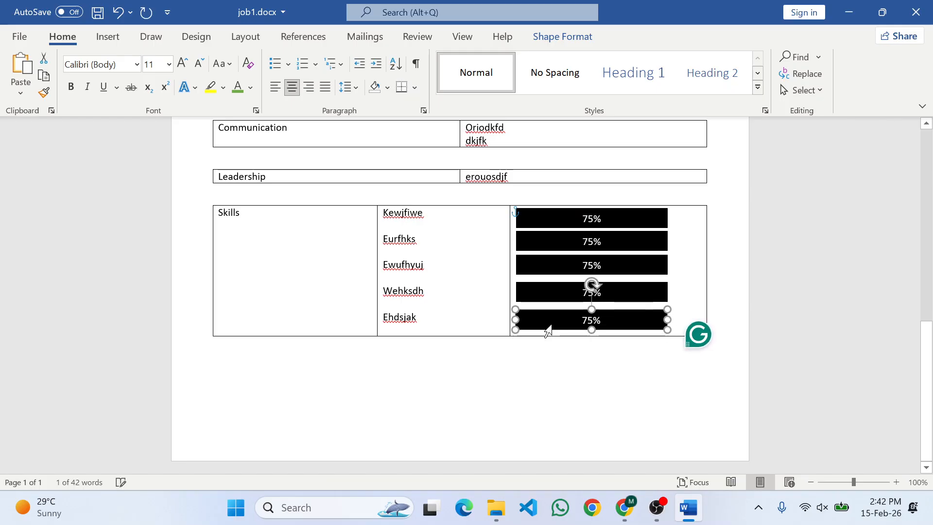
key(Up)
key(Up)
key(Up)
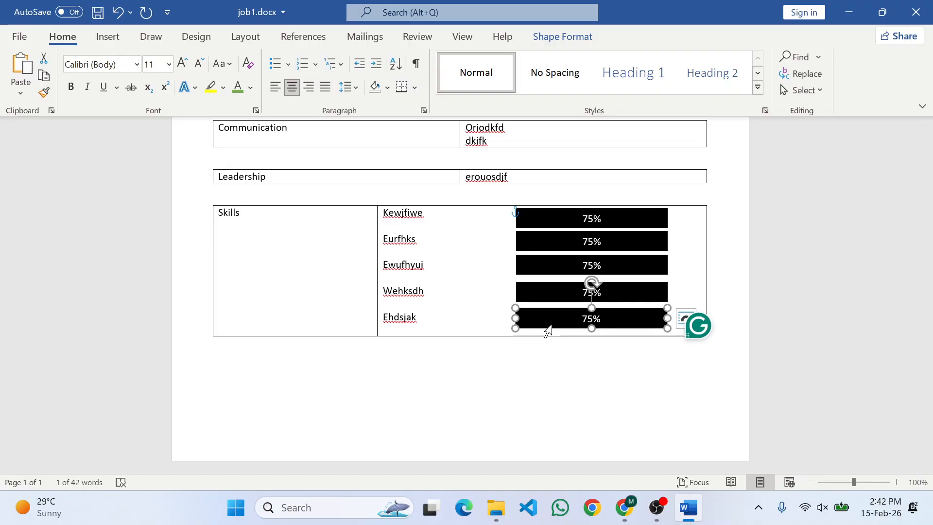
key(Up)
key(Up)
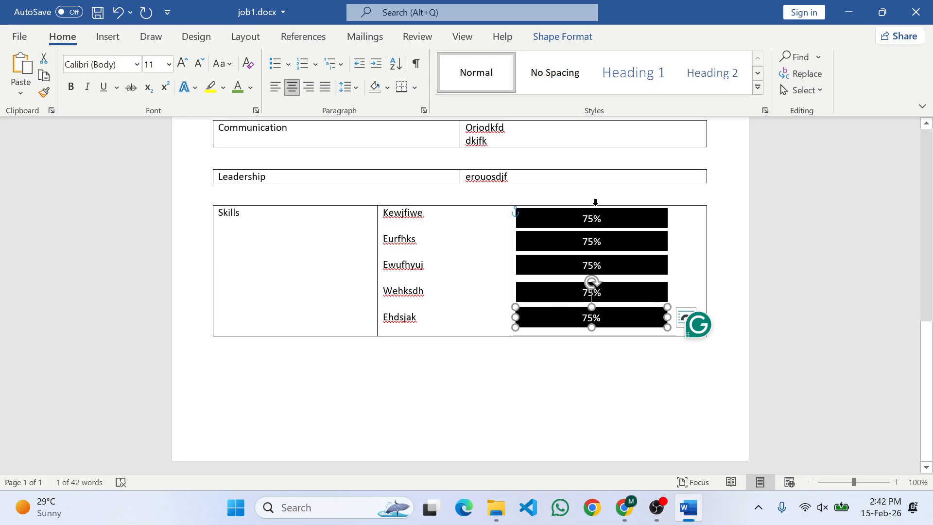
Step: Change the second bar's label to 100% following the sample, and widen the bar to nearly fill the cell
key(alt+Tab)
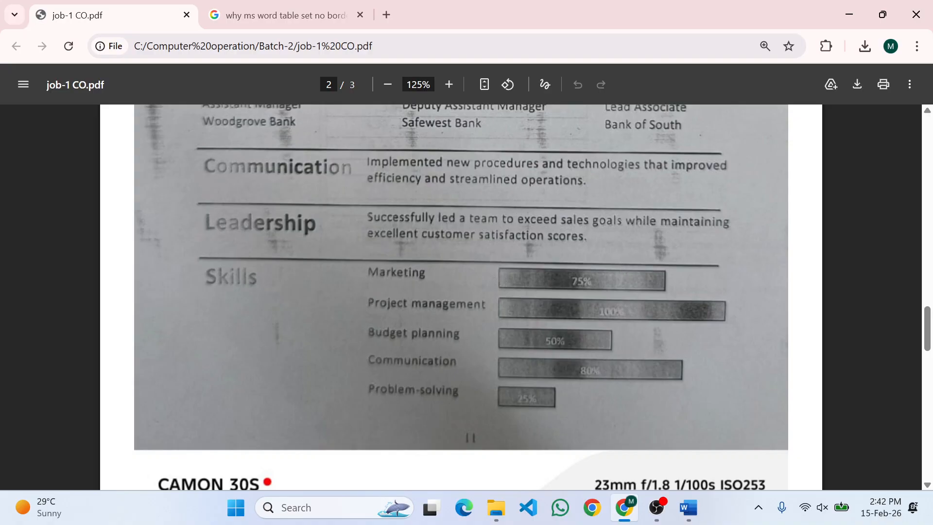
key(alt+Tab)
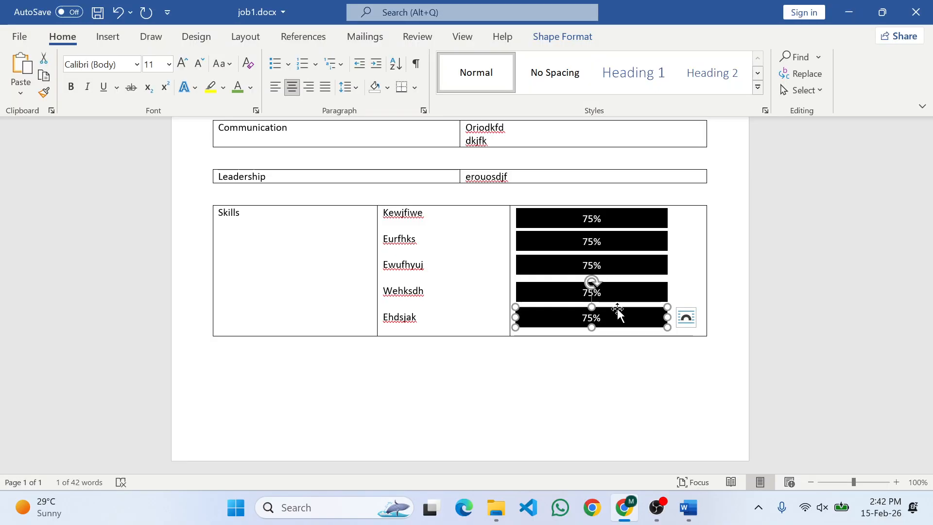
click(598, 242)
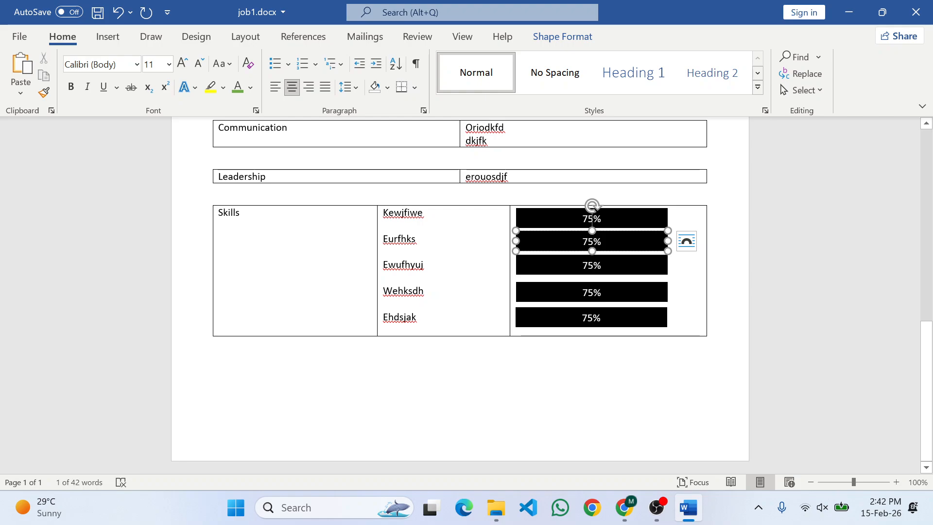
key(BackSpace)
key(BackSpace)
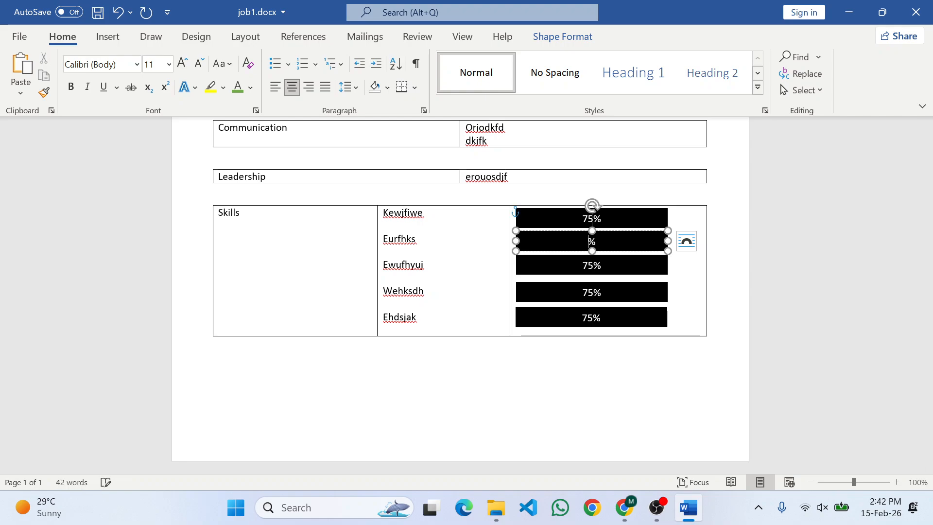
text(100)
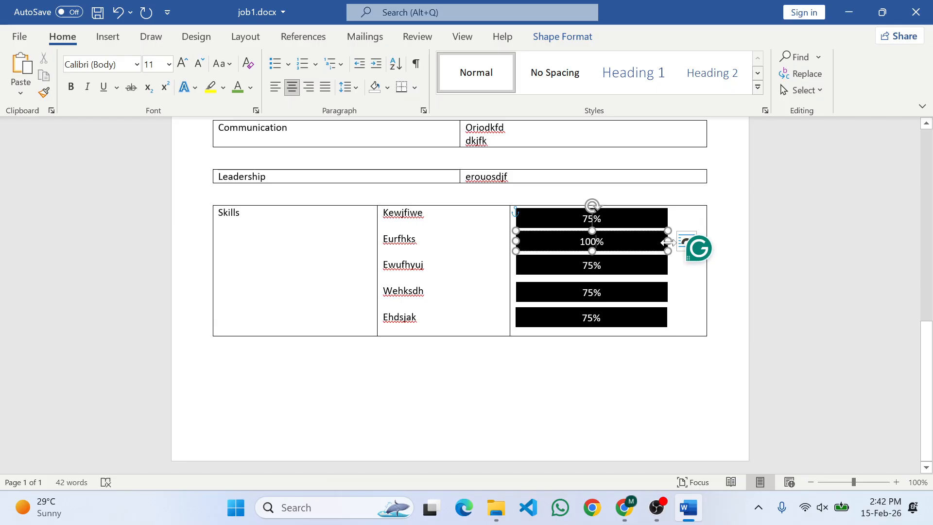
drag(667, 242, 699, 241)
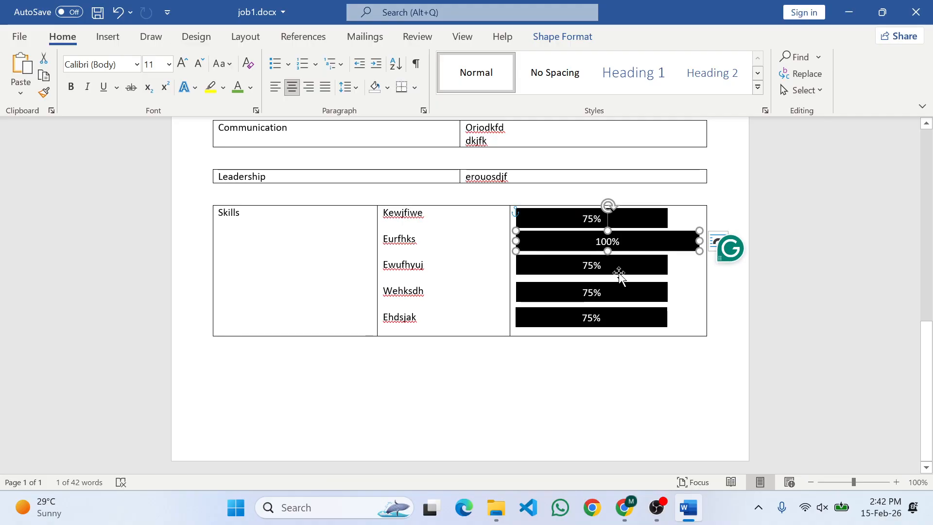
Step: Change the third bar's label to 50% following the sample, and narrow the bar to about half the cell's width
click(594, 265)
key(alt+Tab)
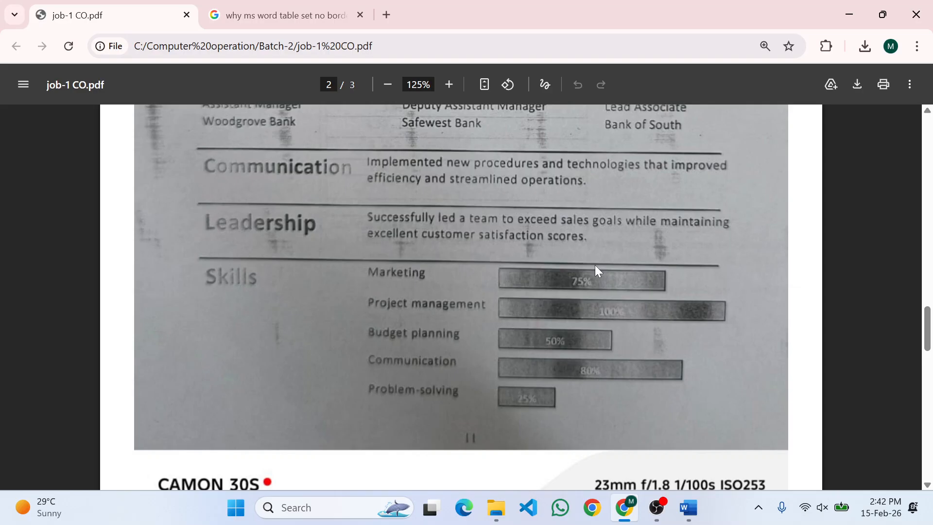
key(alt+Tab)
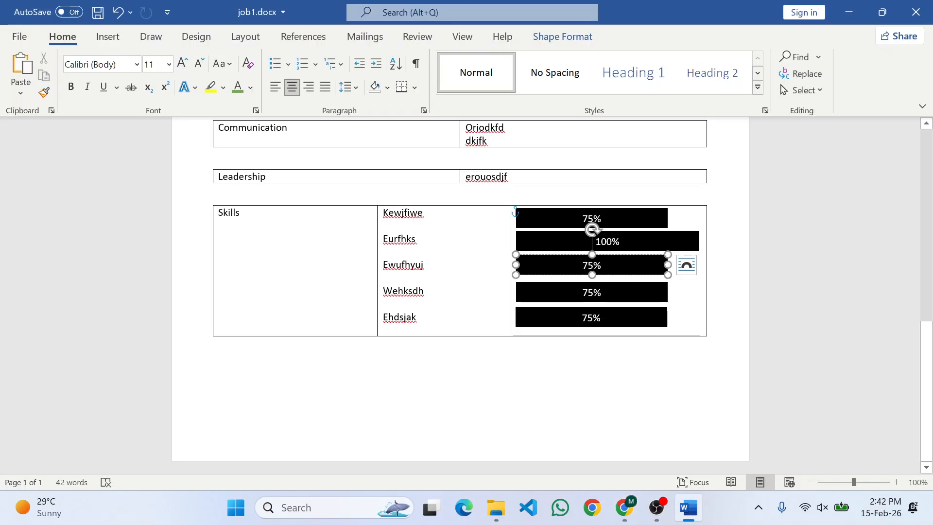
key(ctrl+z)
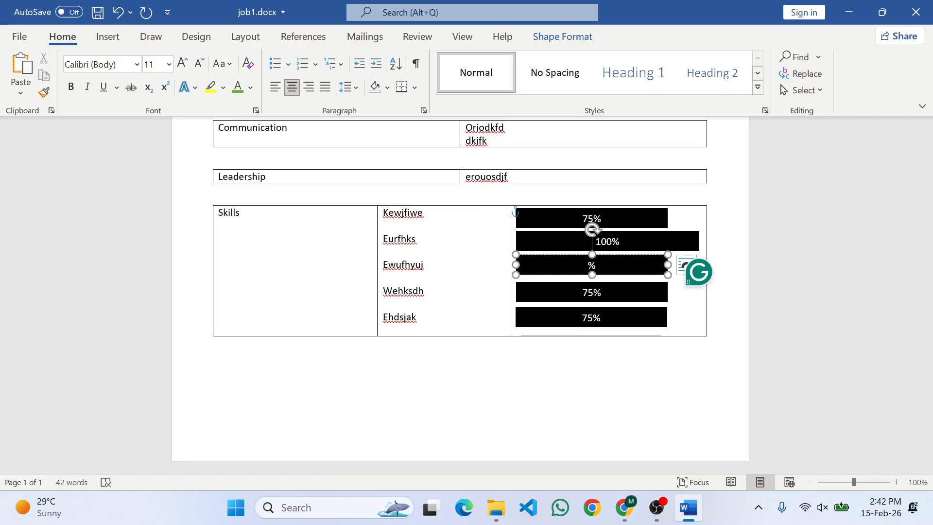
text(50)
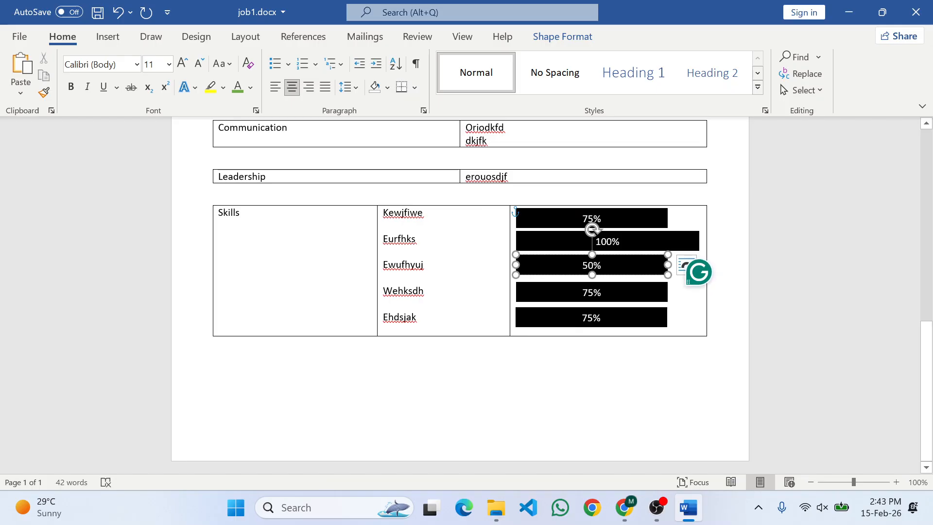
drag(664, 266, 621, 265)
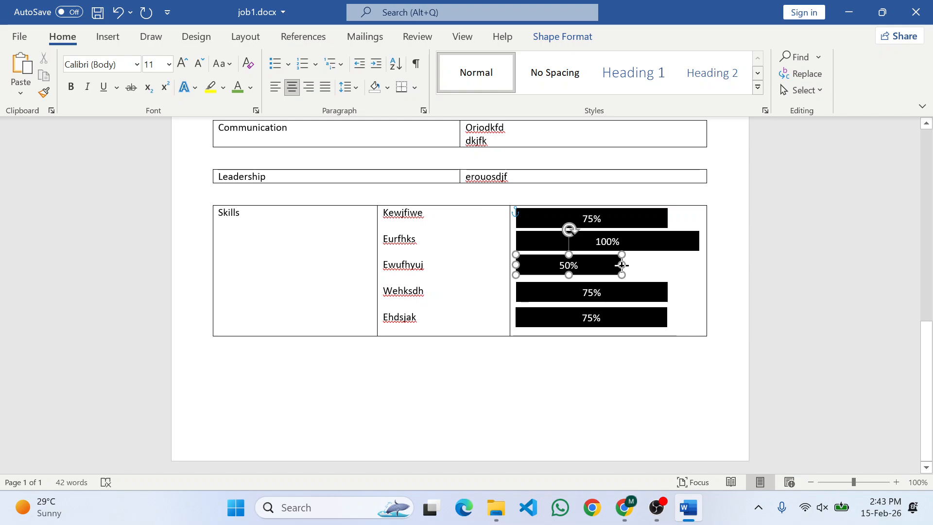
drag(622, 265, 615, 266)
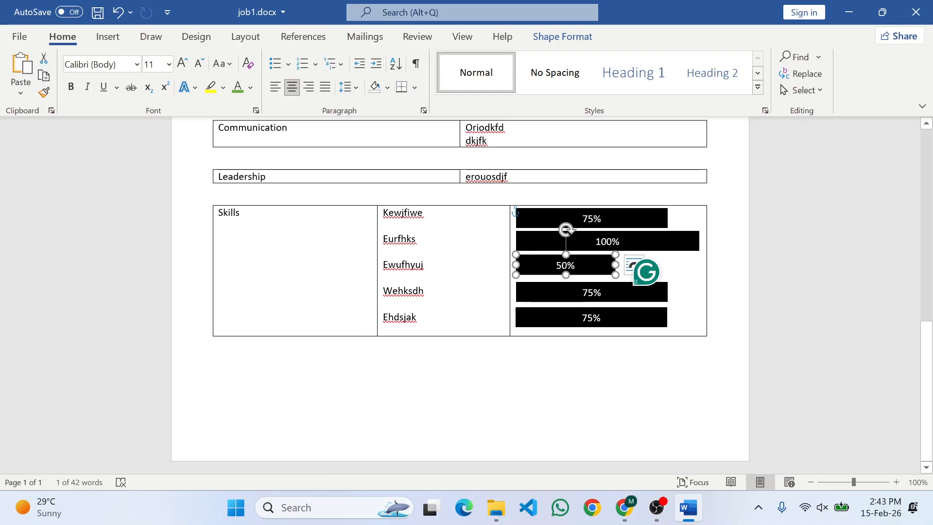
Step: Change the fourth bar's label to 80% following the sample, and widen the bar slightly so it extends past the 75% bar
click(592, 292)
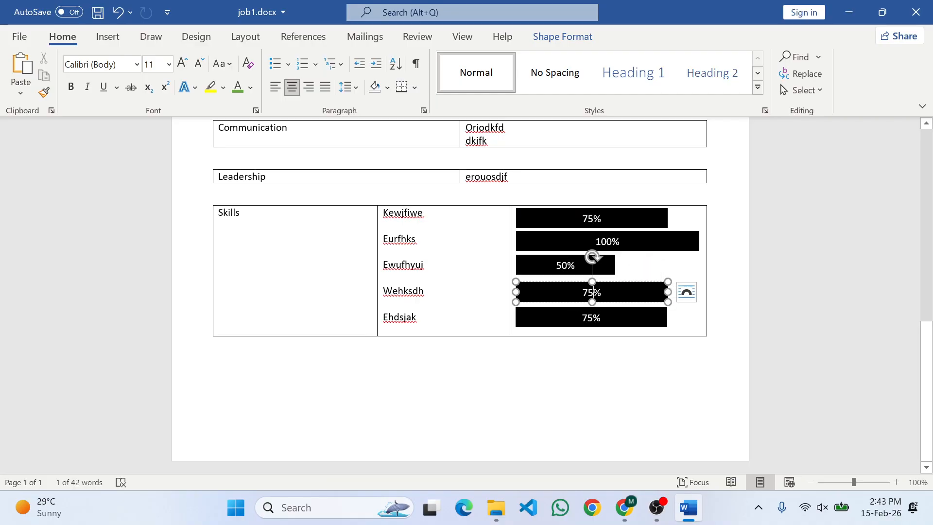
key(alt+Tab)
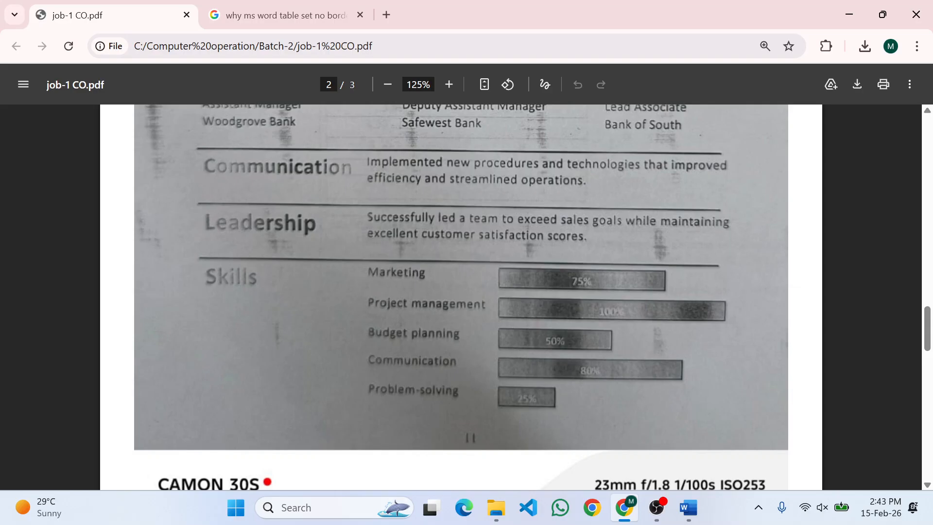
key(alt+Tab)
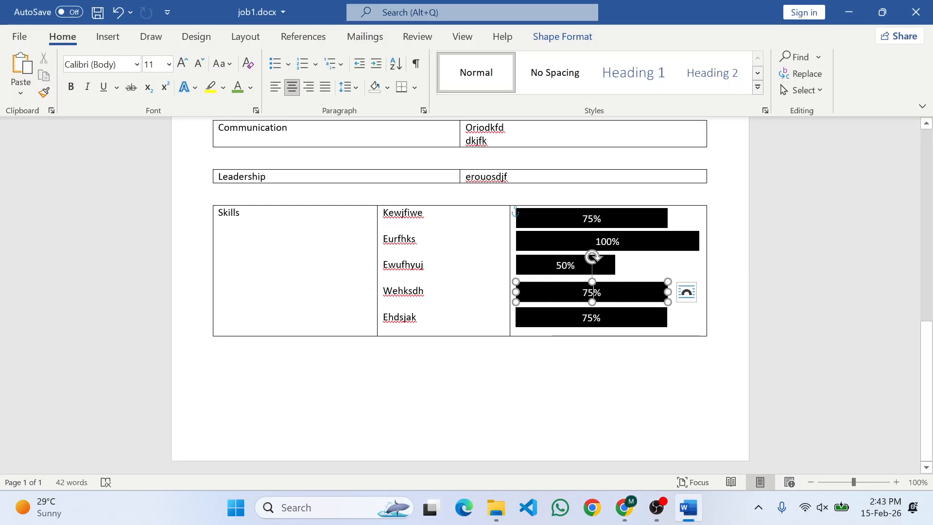
key(BackSpace)
key(BackSpace)
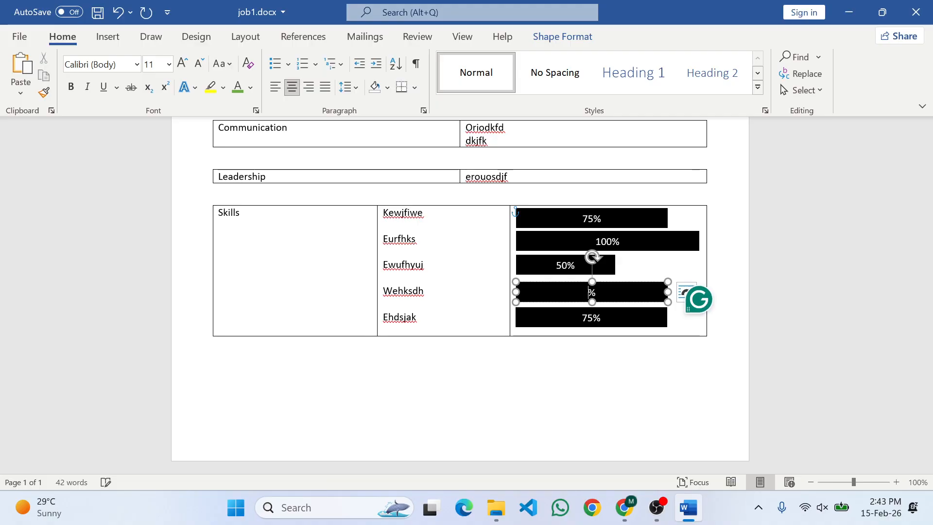
text(80)
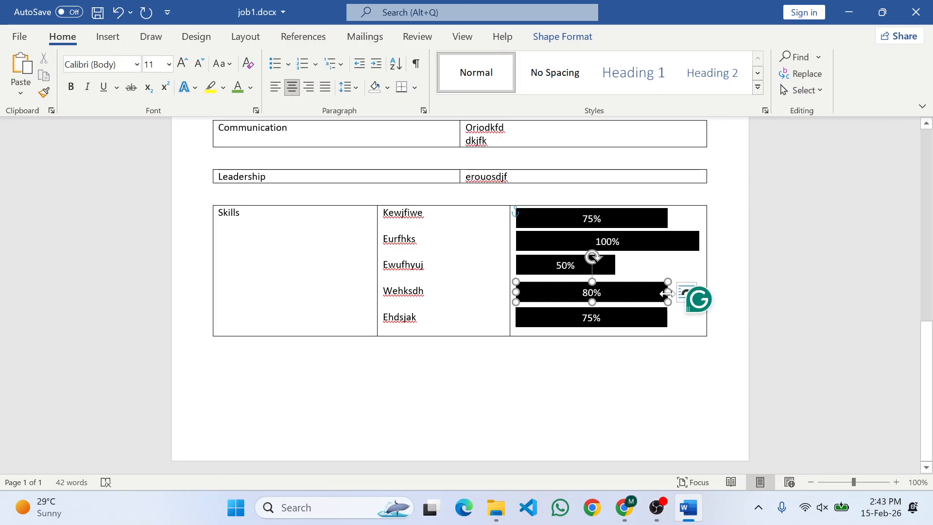
drag(669, 291, 685, 294)
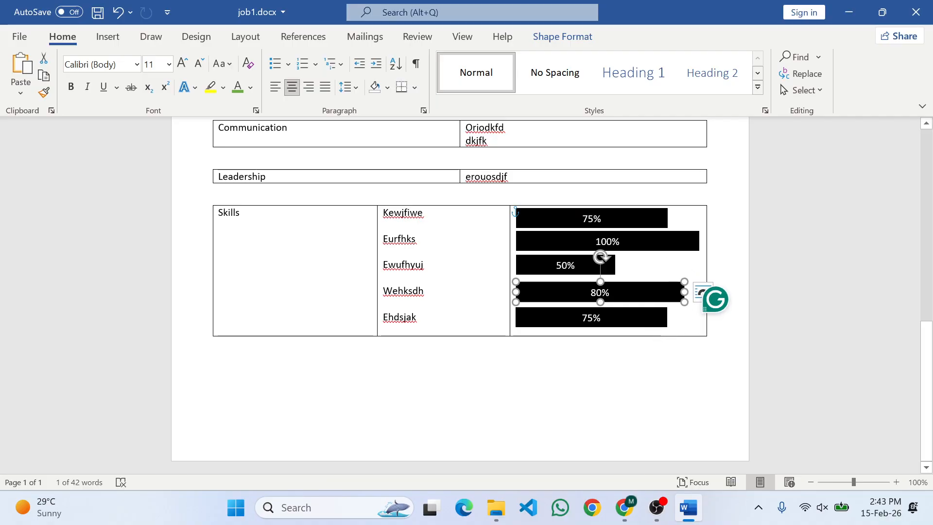
Step: Change the lowest bar's label to 25%, shorten it to about a third of the cell's width, and compare with the sample
key(ctrl+z)
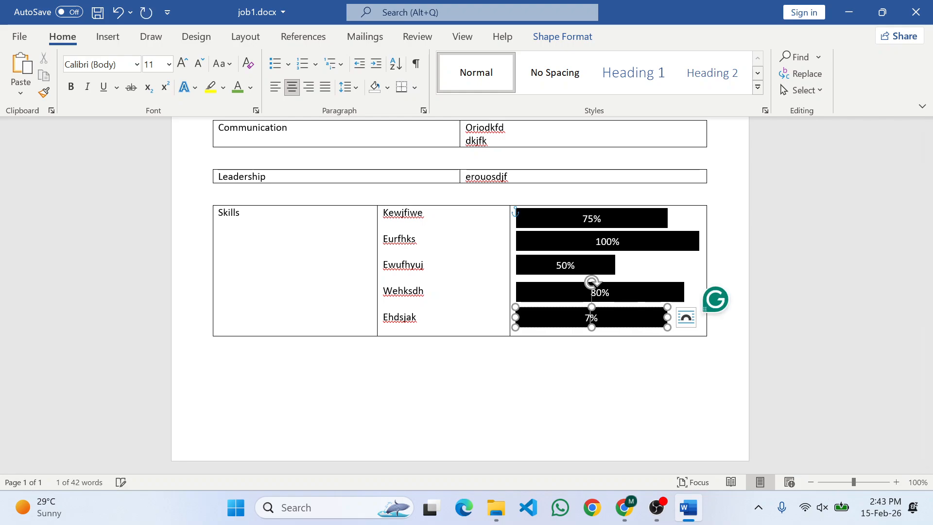
text(5)
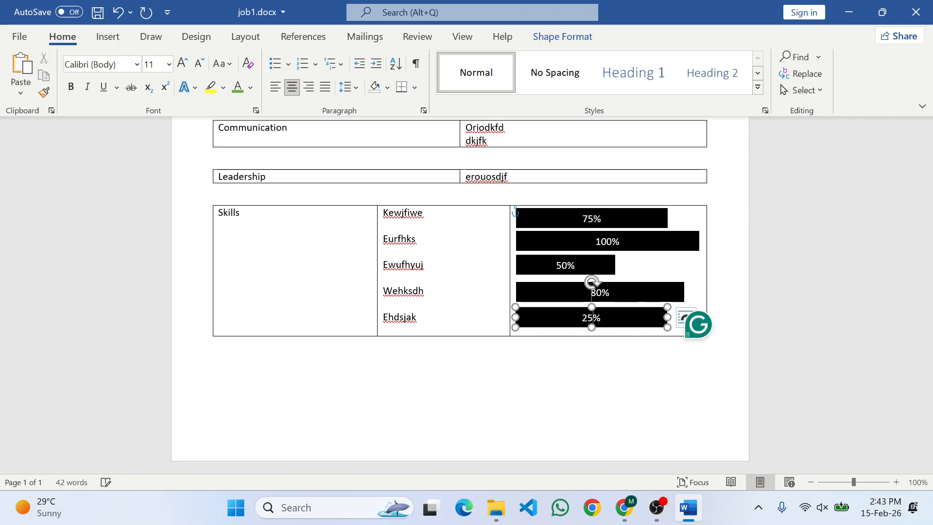
drag(668, 318, 583, 320)
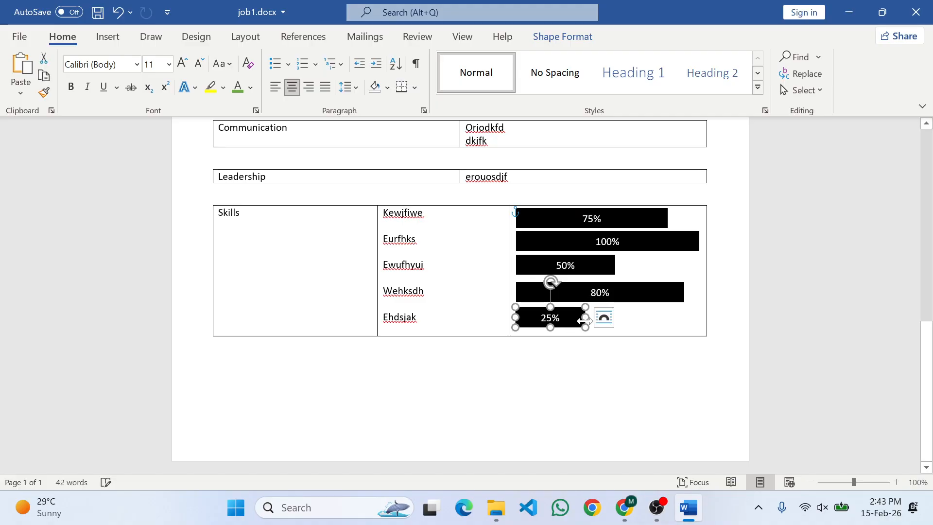
key(alt+Tab)
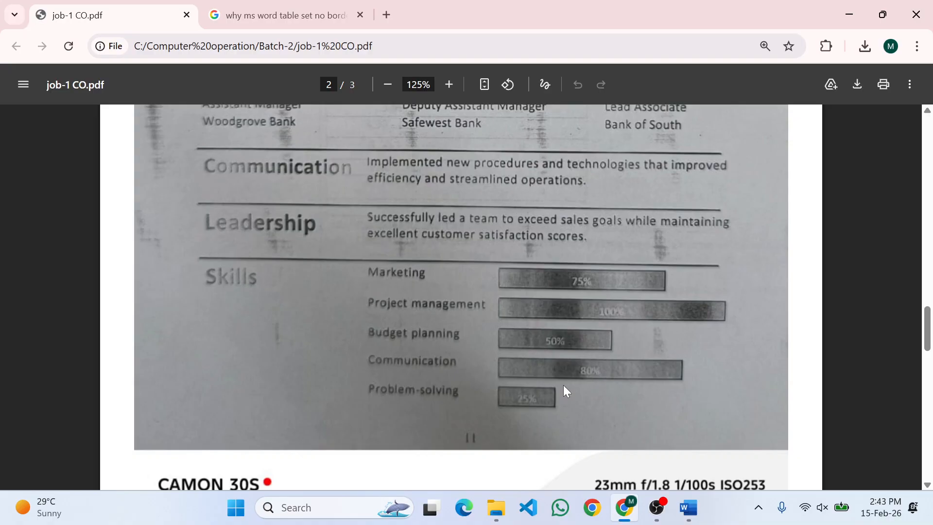
key(alt+Tab)
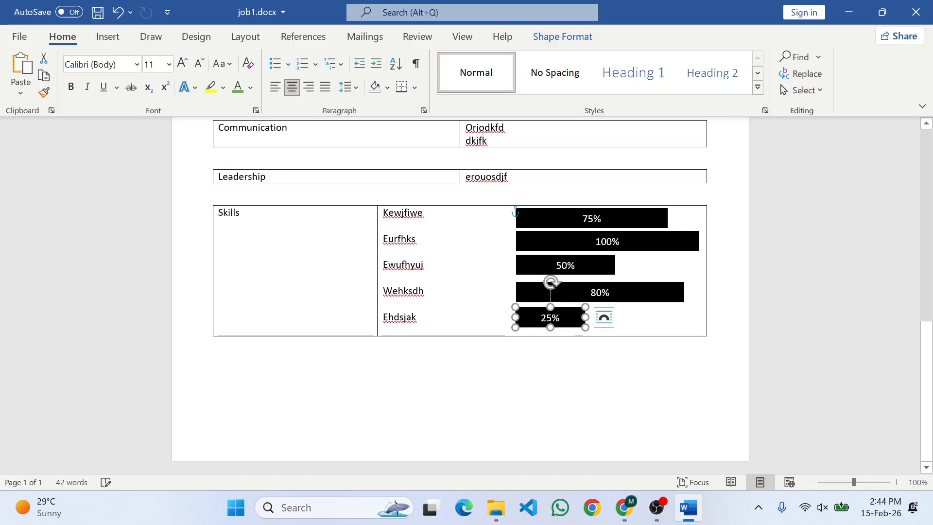
Step: Check the heading style in the sample PDF and format the Skills heading in Arial at size 22
key(alt+Tab)
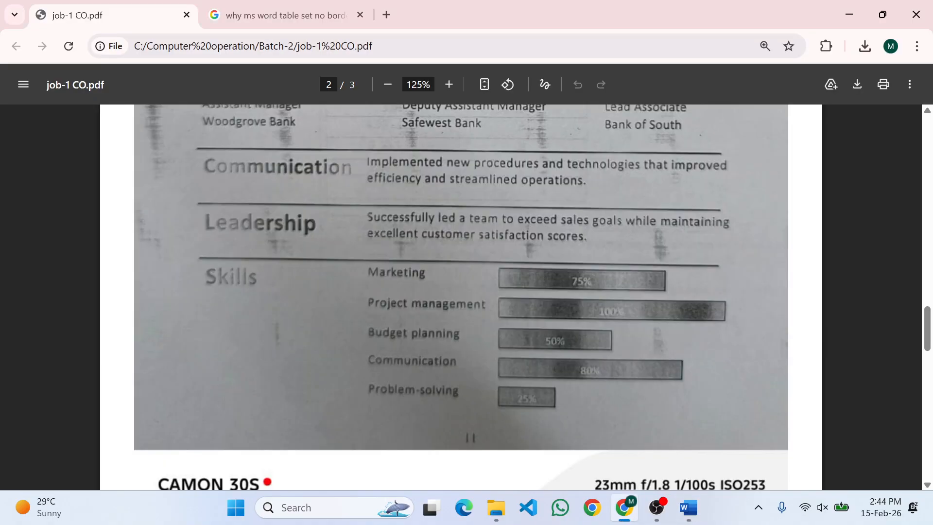
double_click(230, 278)
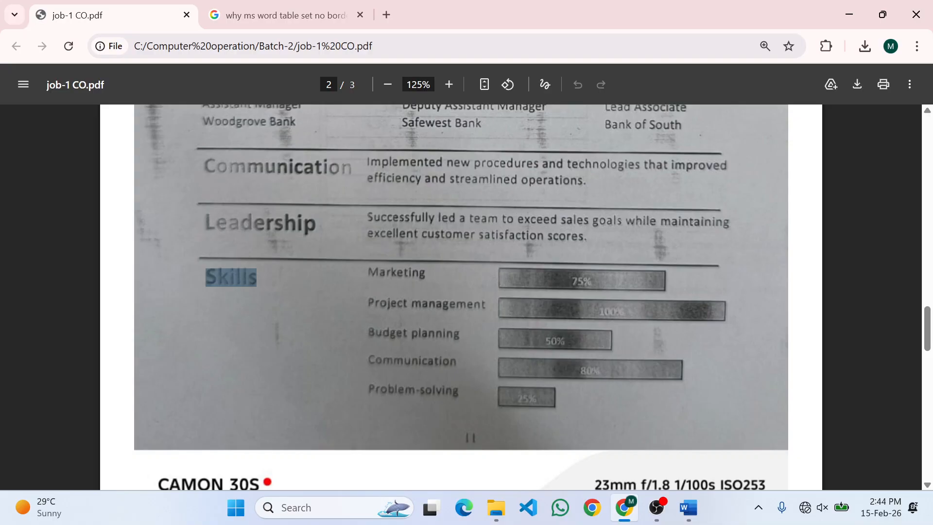
click(231, 278)
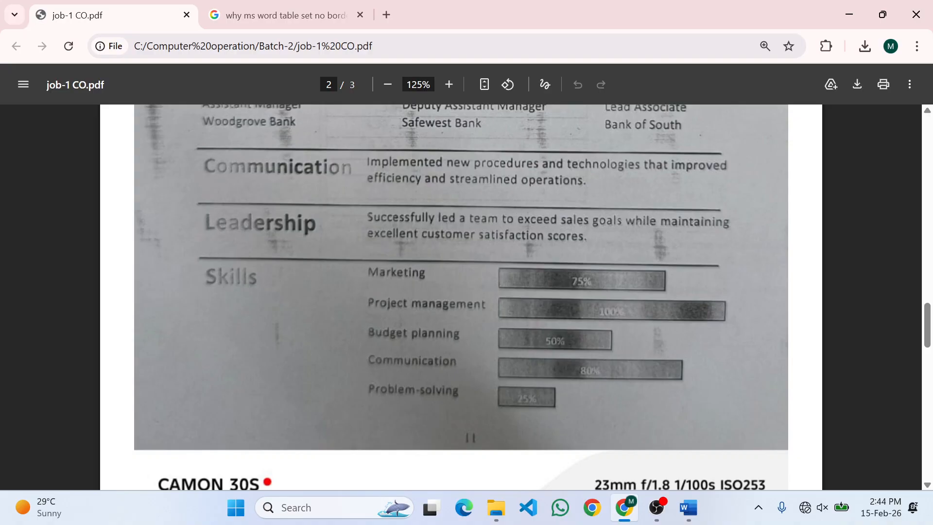
scroll(294, 277, up, 10)
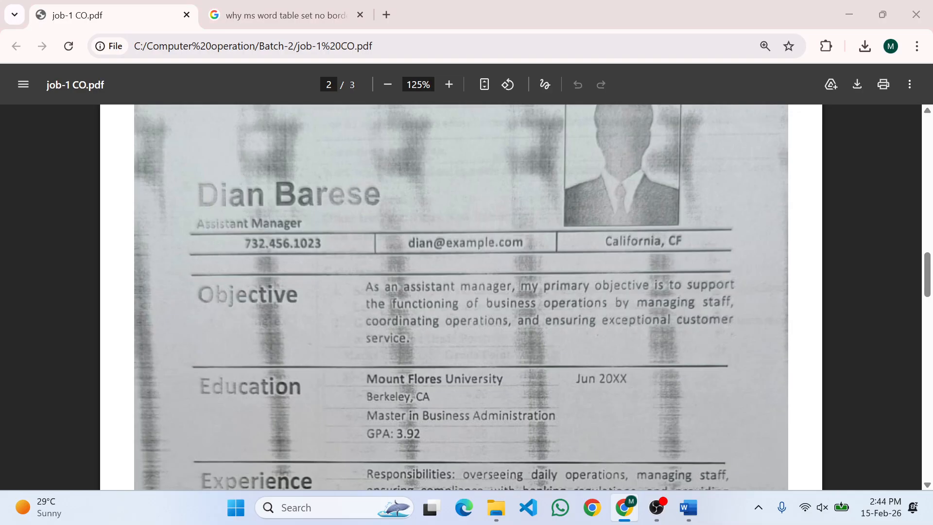
key(alt+Tab)
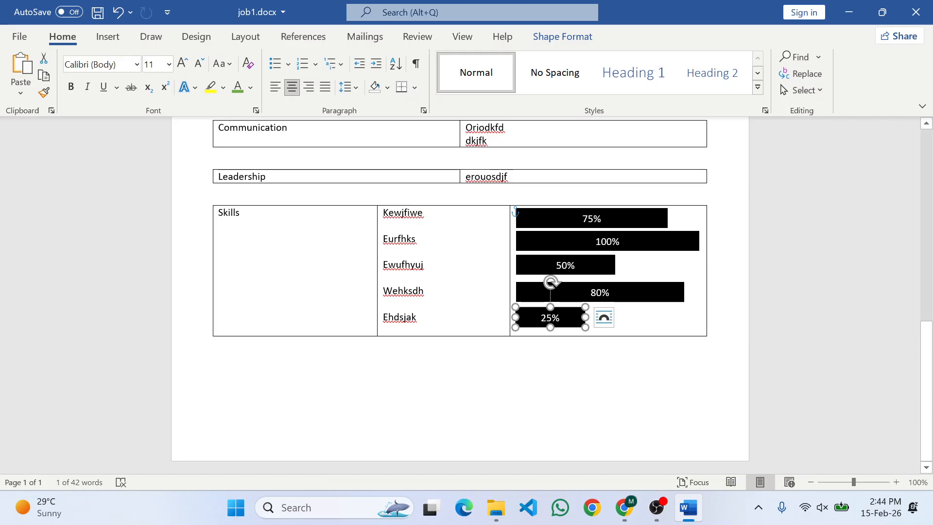
double_click(227, 213)
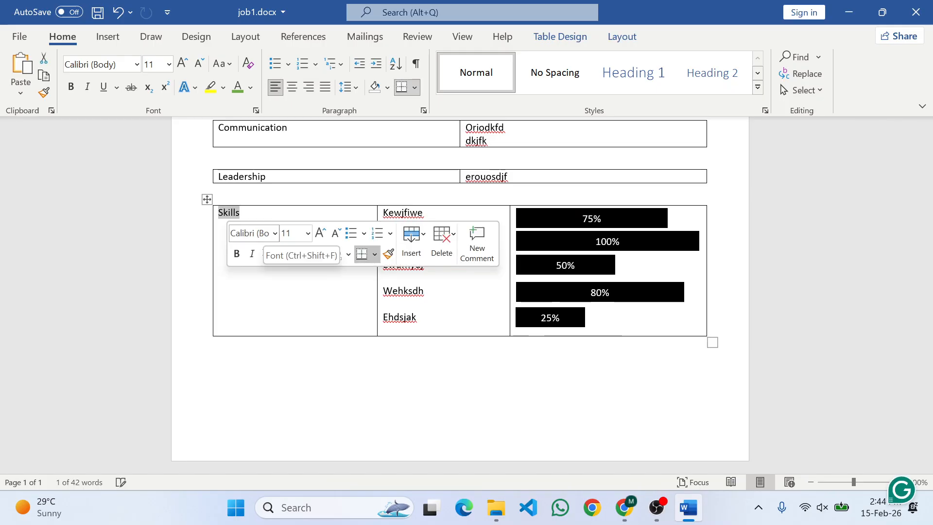
click(248, 234)
text(Arial)
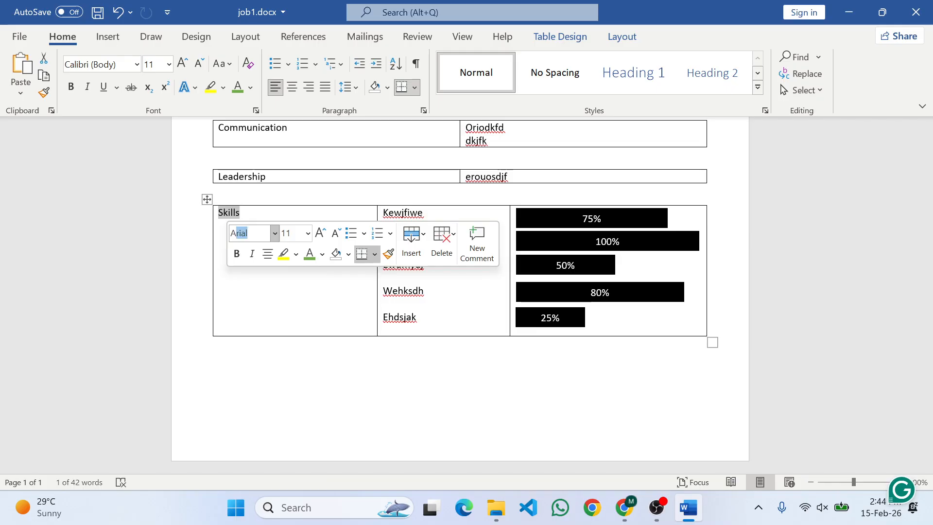
key(Return)
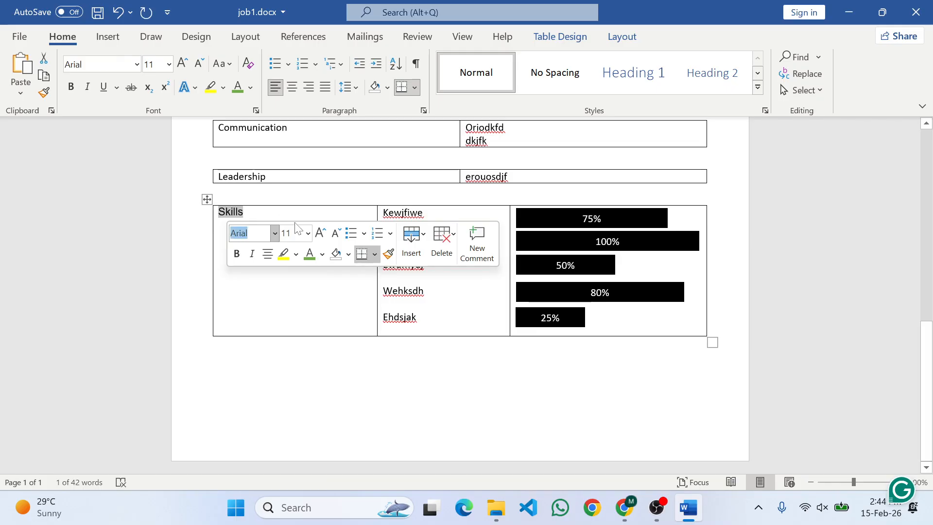
click(292, 233)
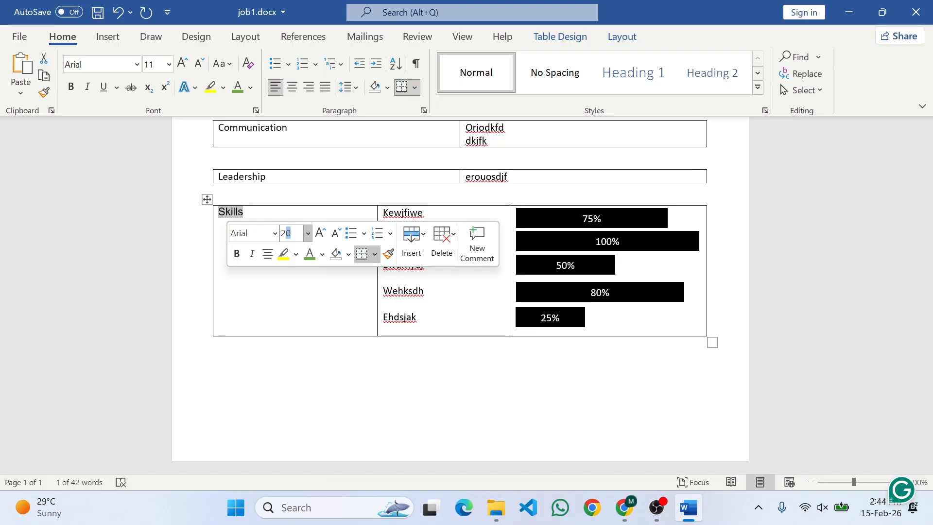
text(22)
key(Return)
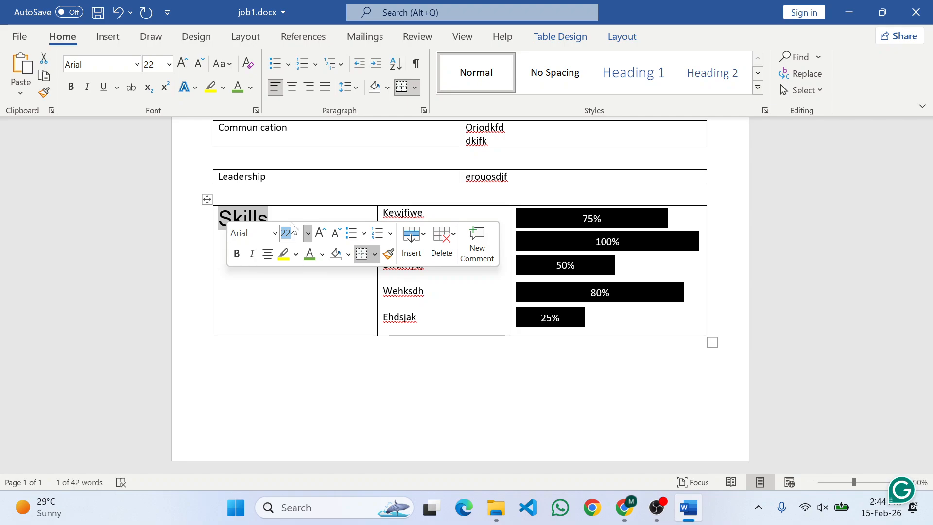
Step: Format the Leadership heading in Arial at size 22
double_click(235, 178)
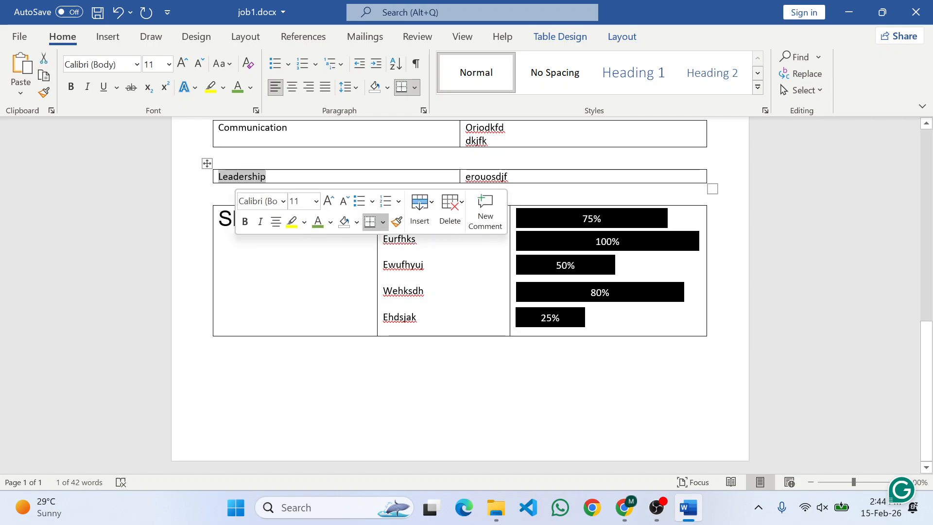
click(258, 201)
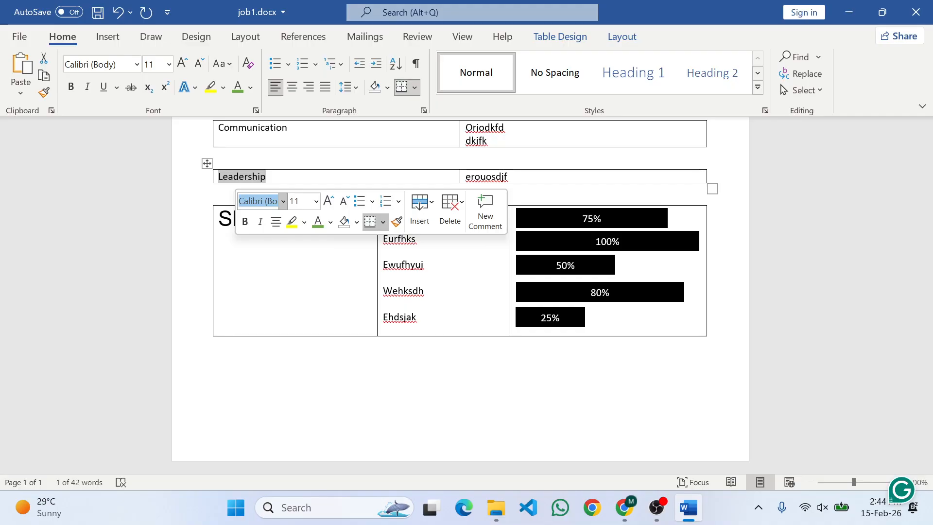
text(Arial)
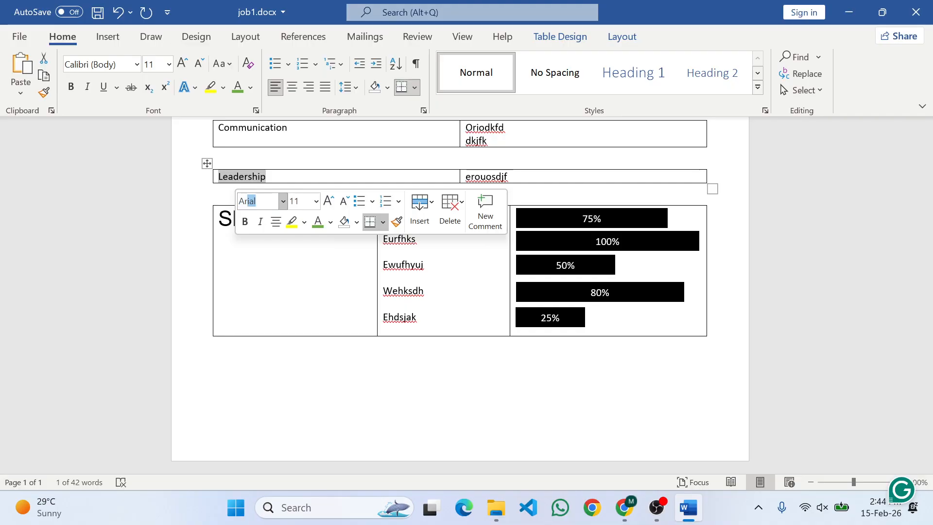
key(Return)
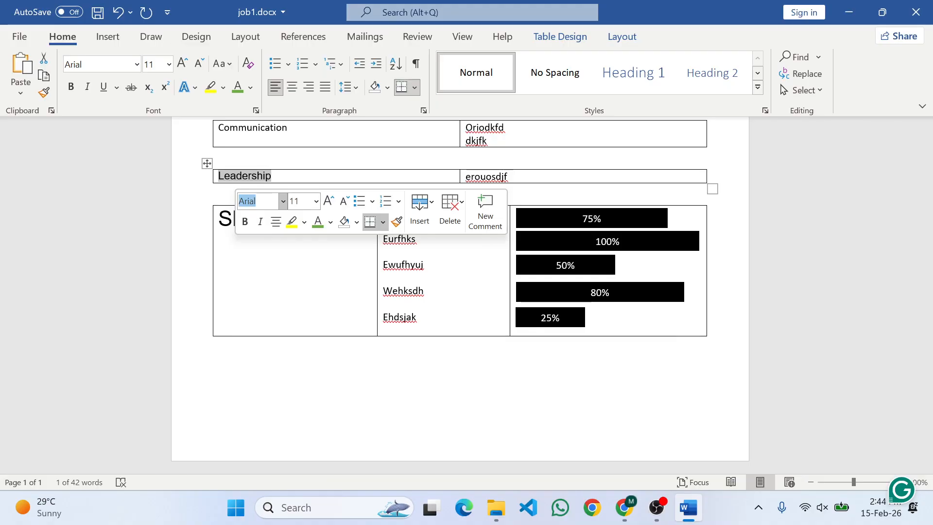
click(296, 201)
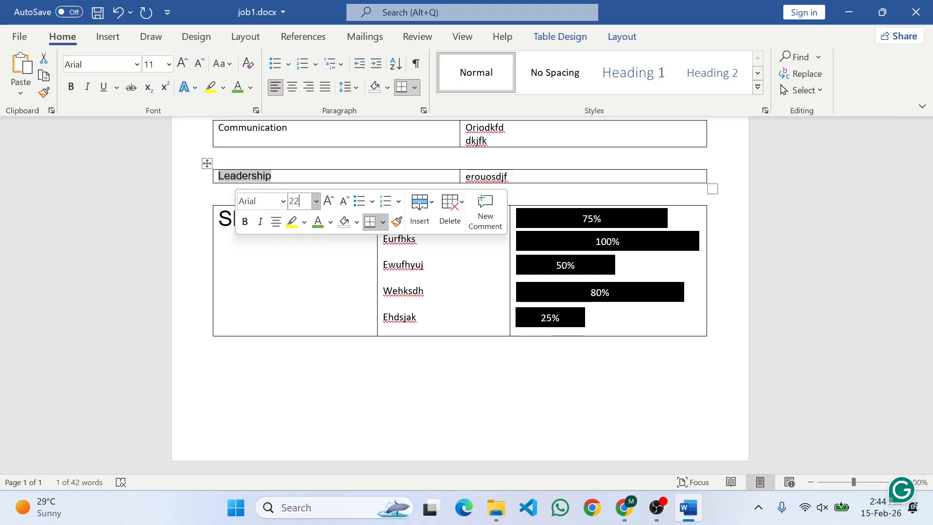
text(22)
key(Return)
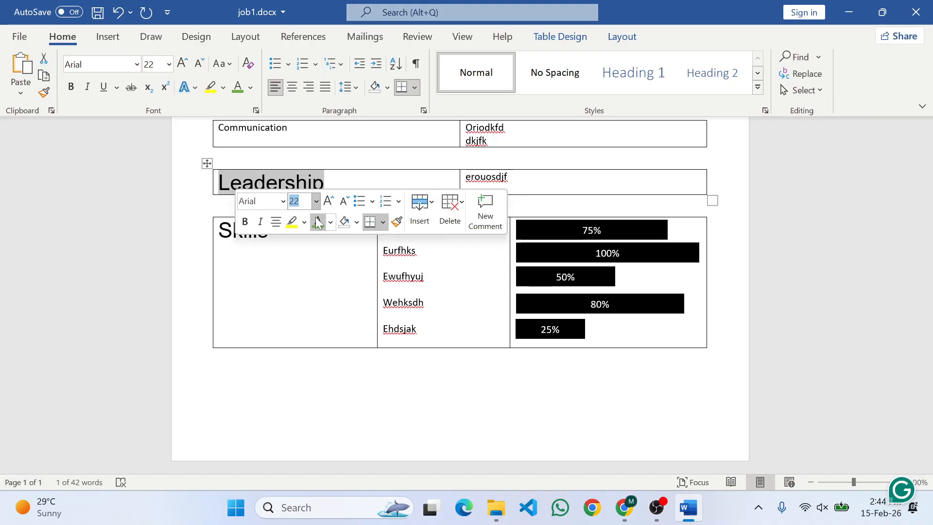
click(325, 297)
scroll(459, 291, up, 8)
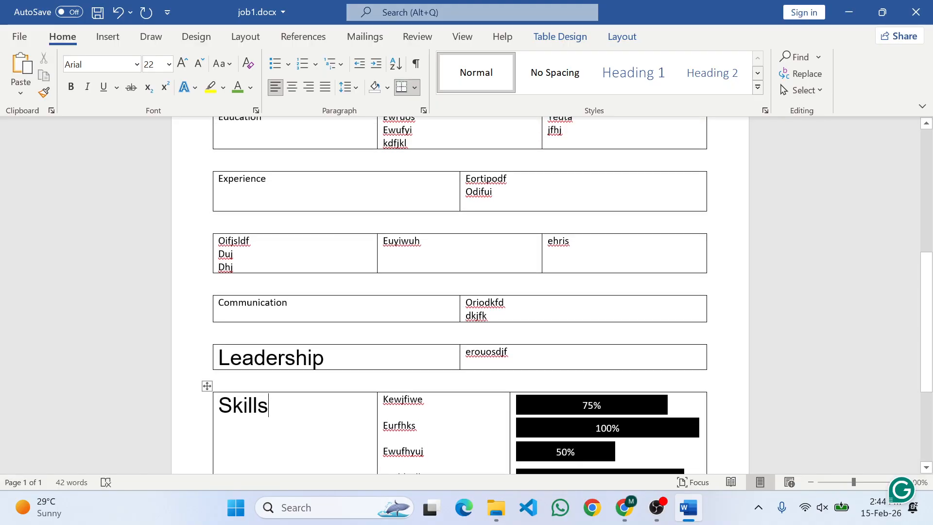
scroll(460, 291, down, 8)
scroll(460, 292, up, 8)
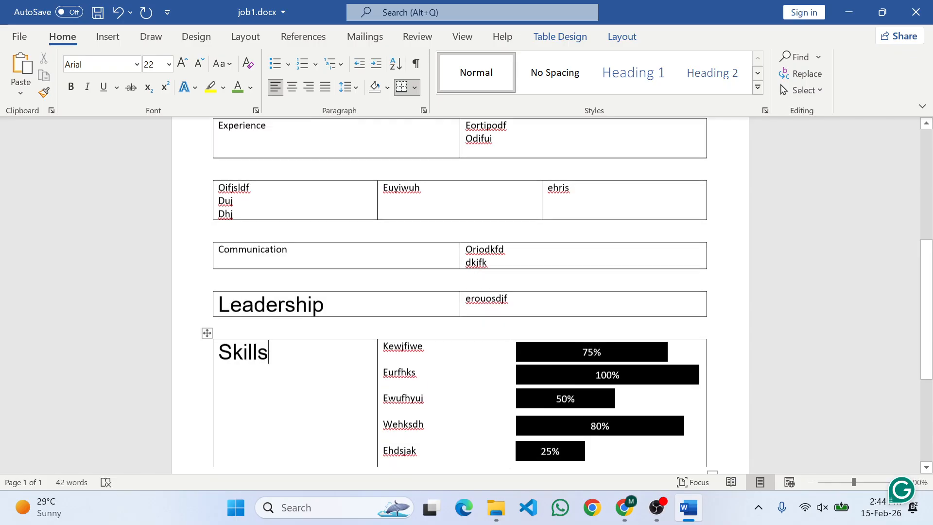
Step: Review the résumé page from the title down to the skills table, comparing the font and colour of the headings
scroll(460, 292, down, 8)
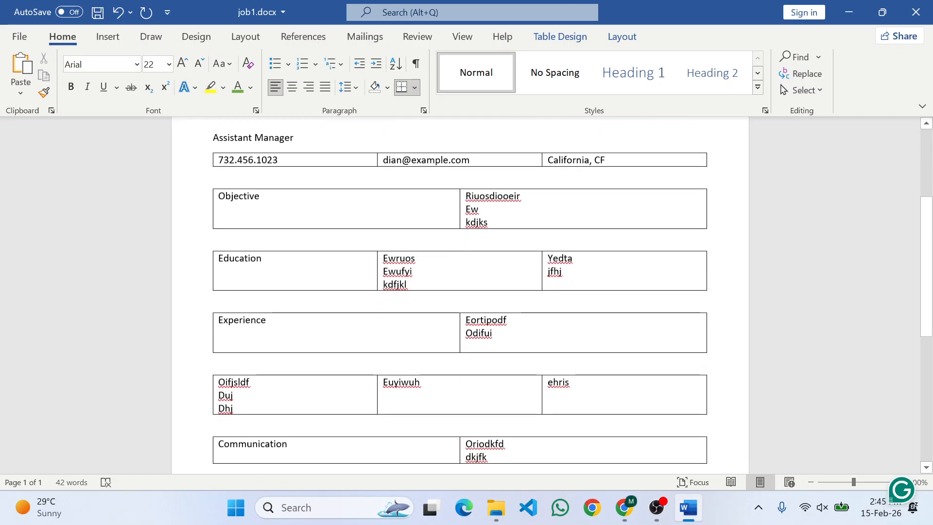
scroll(459, 292, up, 5)
scroll(460, 291, down, 2)
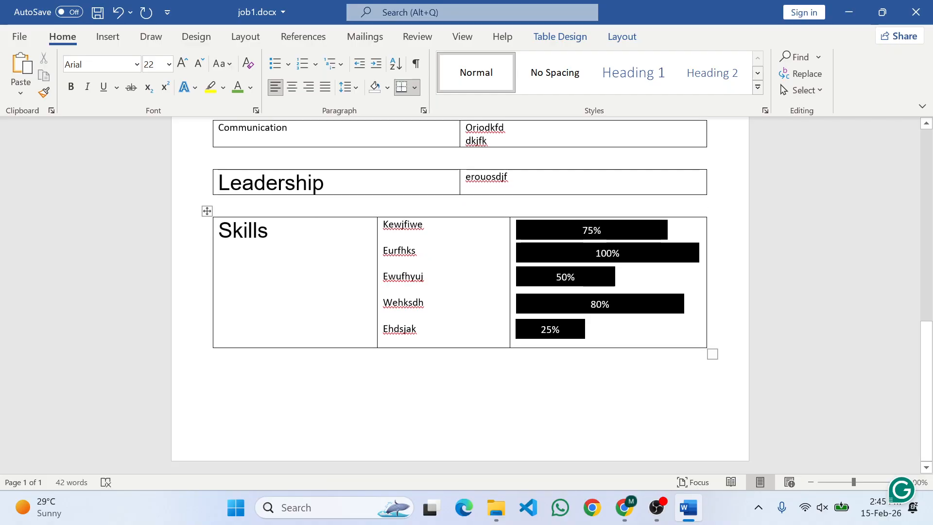
scroll(460, 291, up, 1)
scroll(460, 291, up, 10)
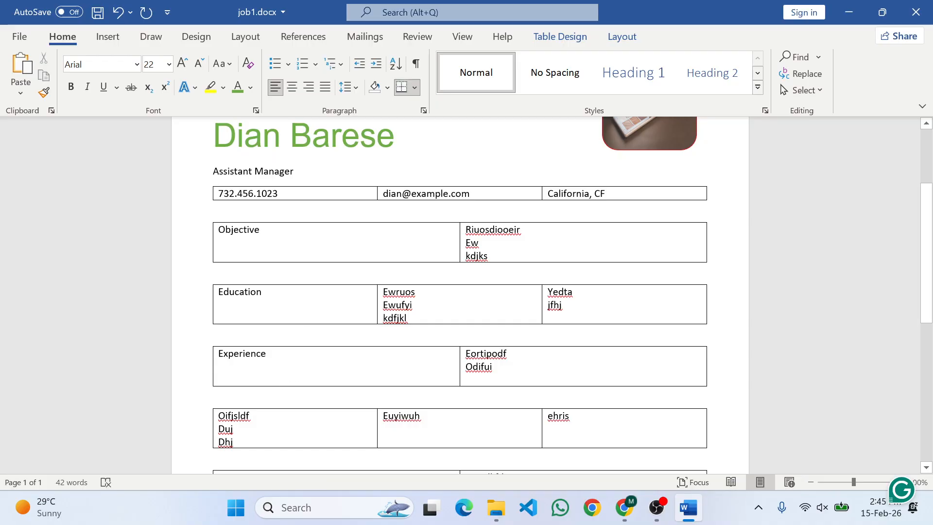
scroll(304, 315, down, 10)
scroll(275, 308, up, 9)
scroll(311, 312, down, 4)
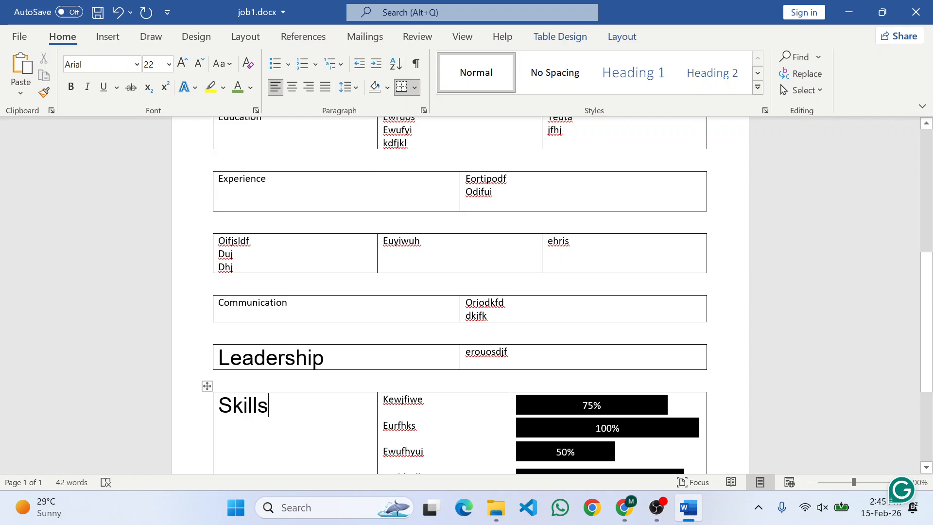
Step: Colour the Skills and Leadership headings with the green theme colour used for the name at the page's start
double_click(243, 405)
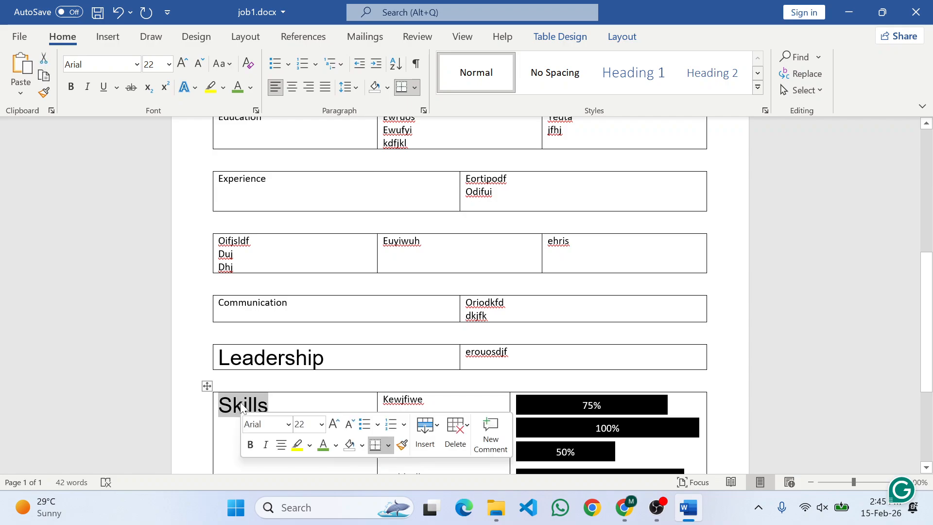
click(336, 445)
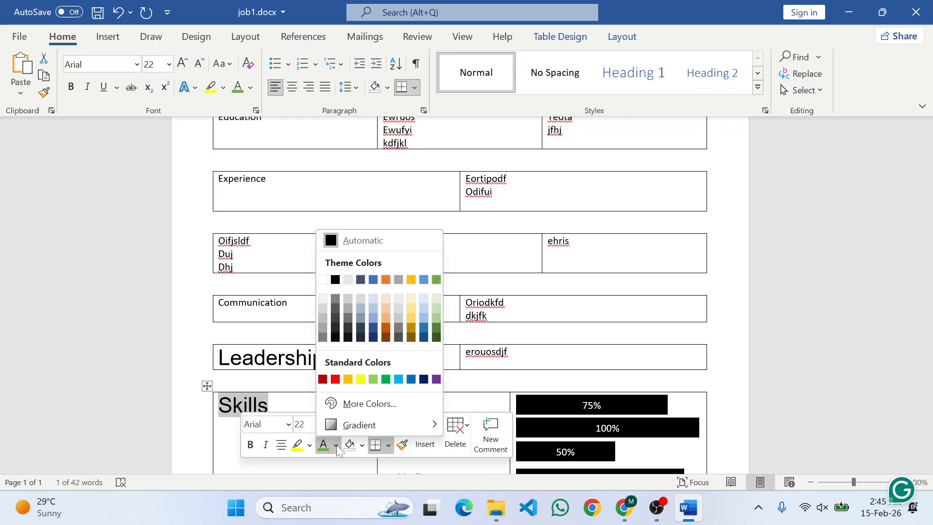
click(435, 279)
click(253, 359)
double_click(254, 359)
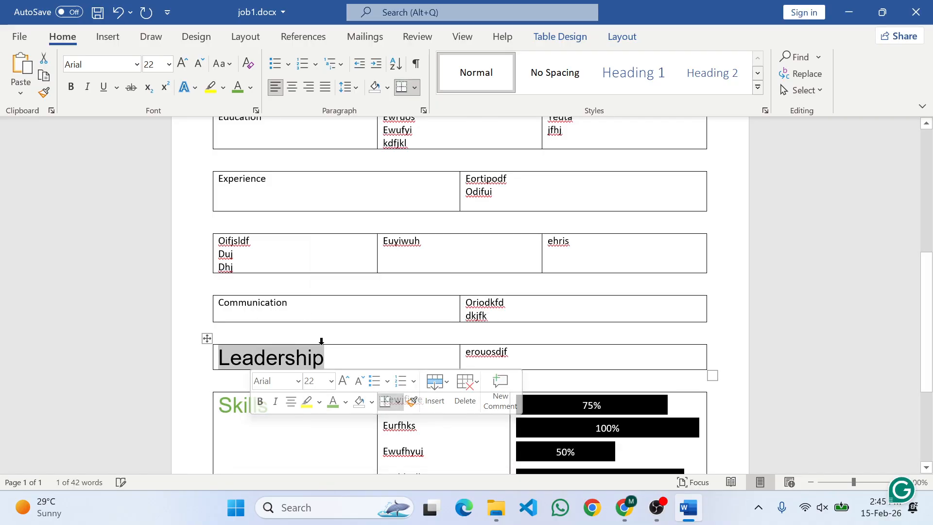
click(346, 401)
click(448, 238)
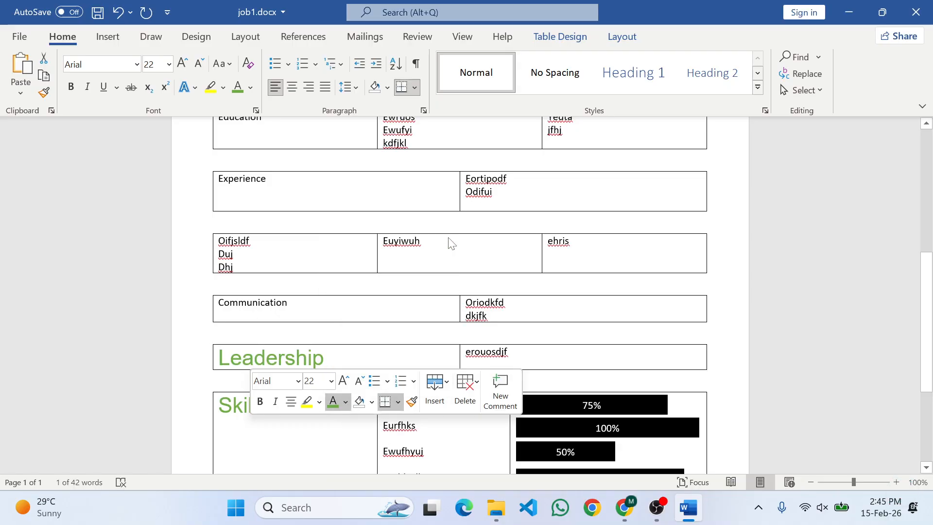
Step: Format the Communication heading in Arial at size 22 with the same green theme colour
double_click(253, 302)
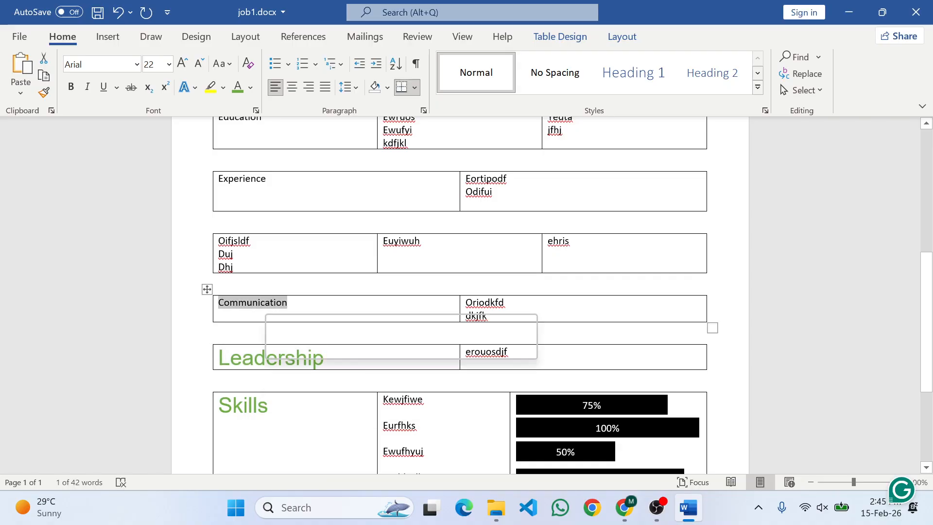
click(275, 325)
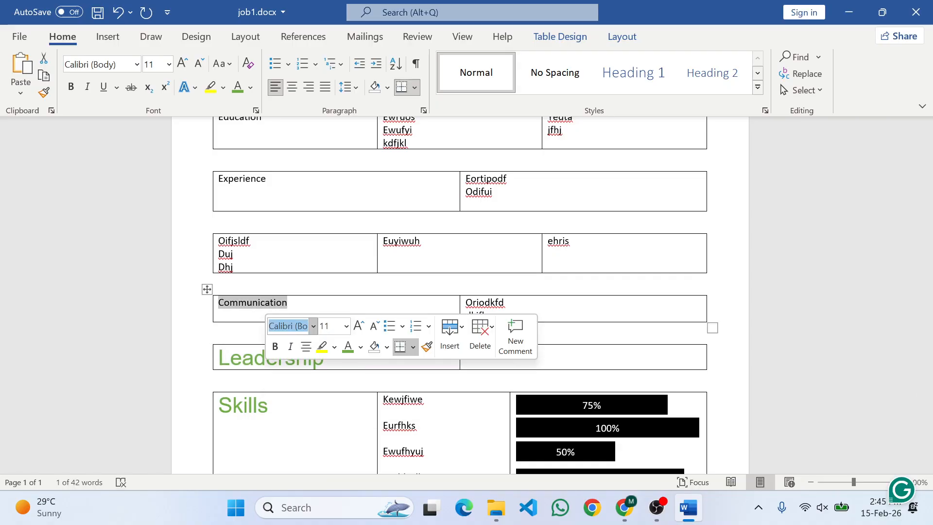
text(Arial)
key(Return)
key(Tab)
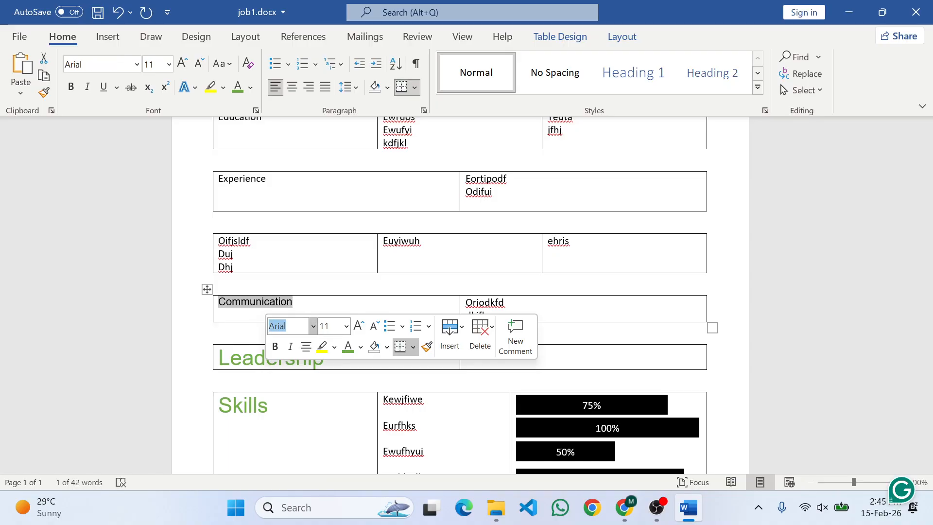
text(22)
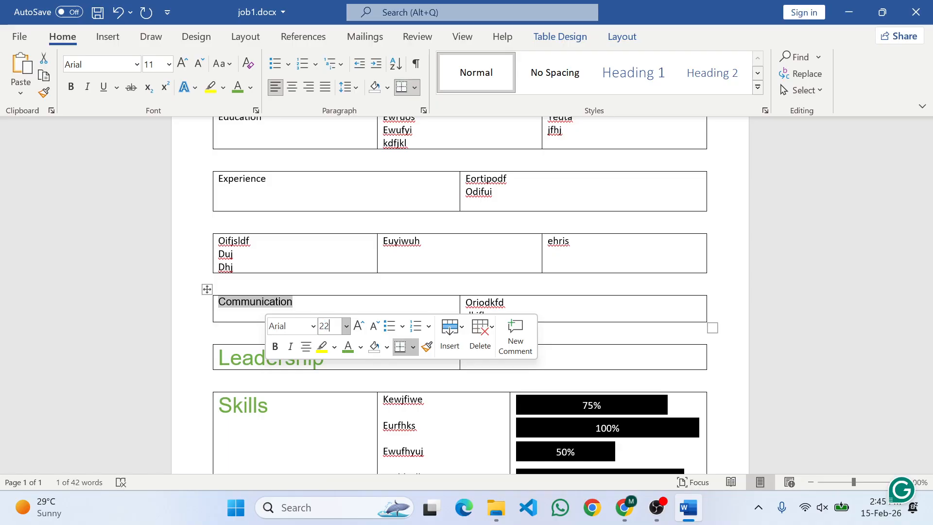
key(Return)
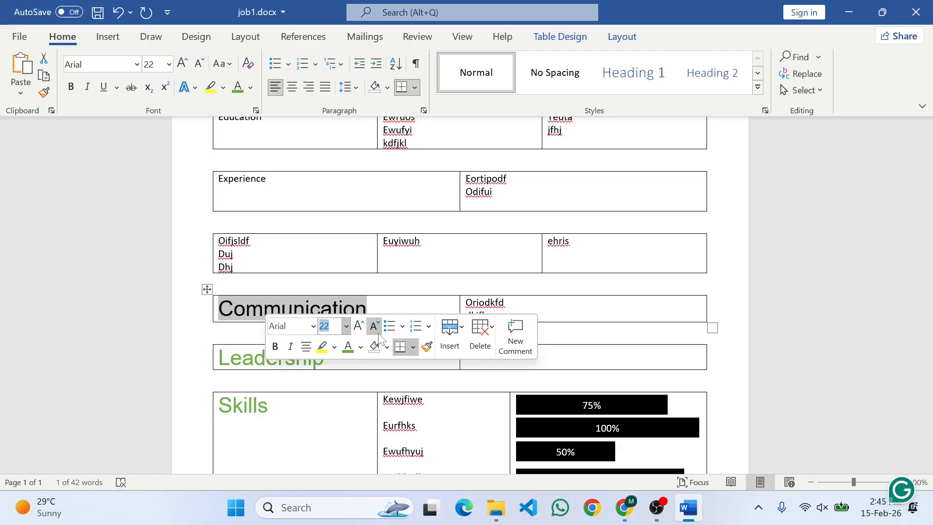
click(361, 346)
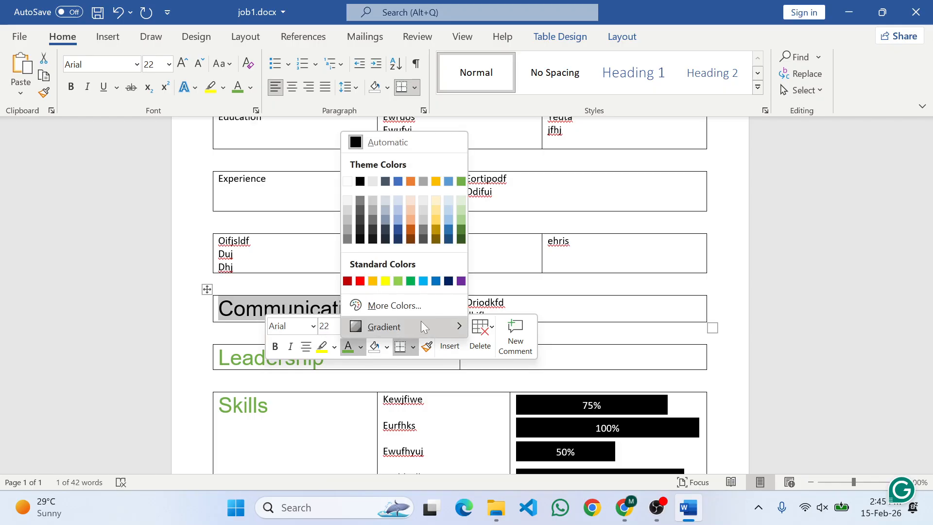
click(461, 181)
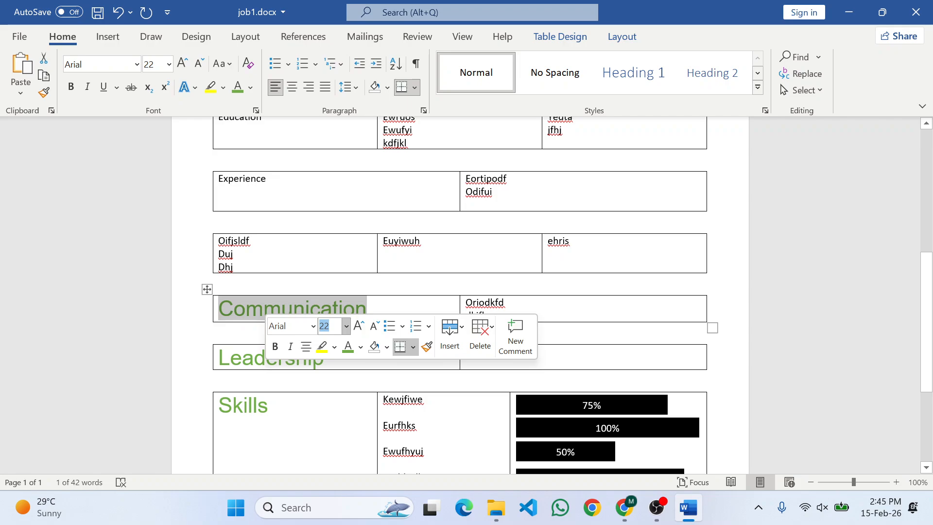
Step: Select the Experience heading and open its font name for editing
double_click(238, 179)
click(264, 202)
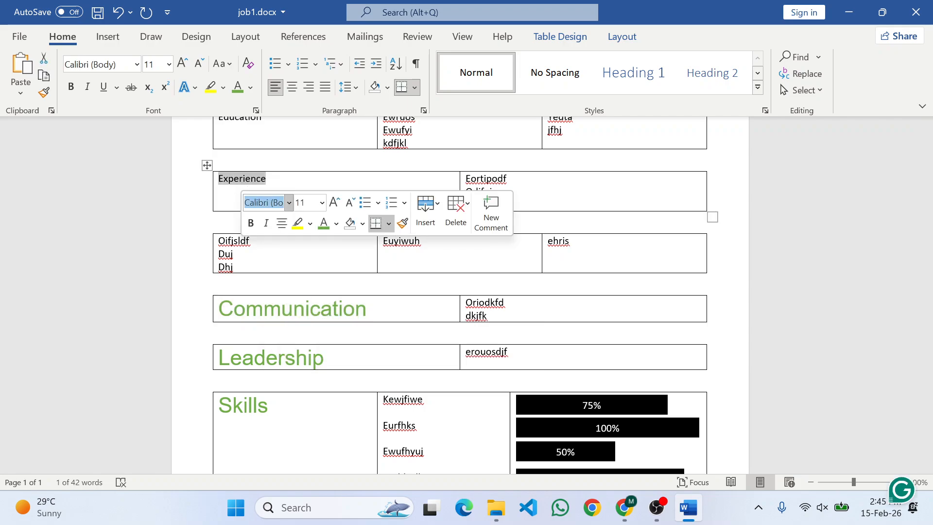
Step: Format the Experience heading in Arial, size 22, with the green theme font color
text(Arial)
key(Tab)
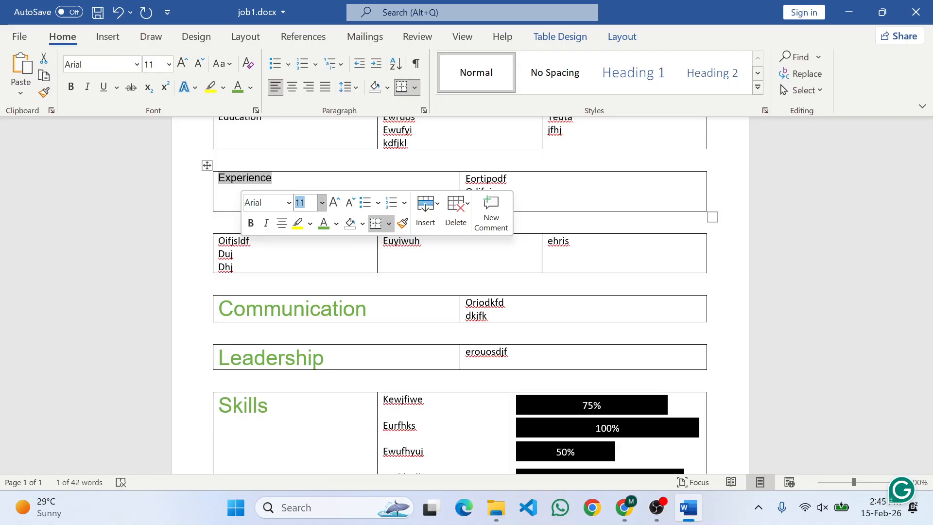
text(22)
key(Return)
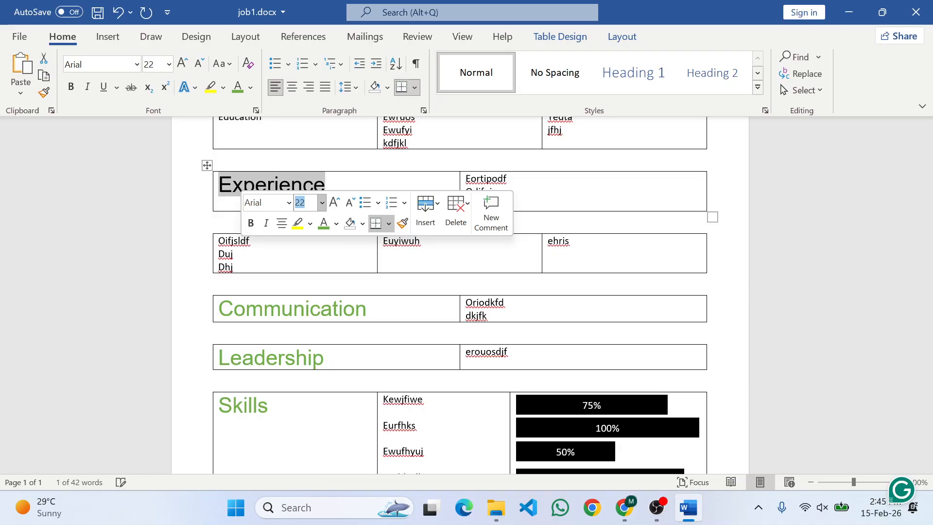
click(337, 223)
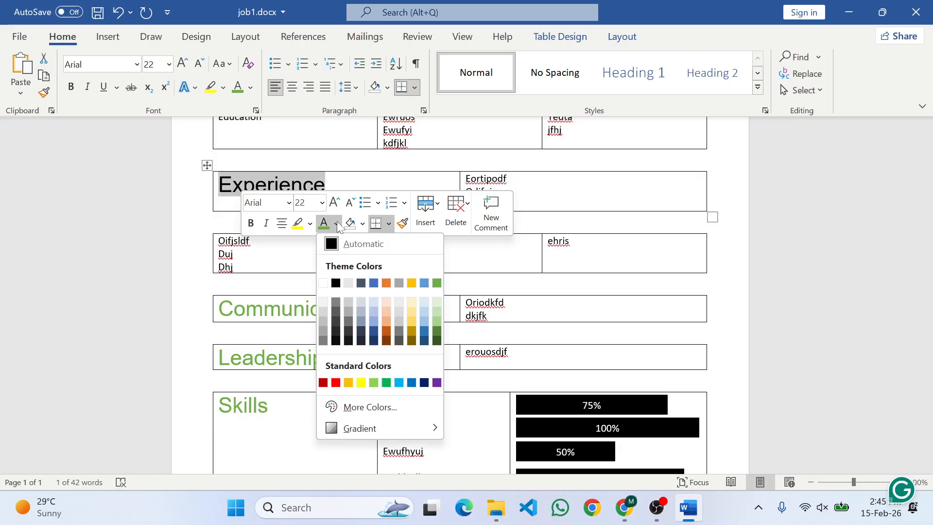
click(436, 283)
Step: Format the Education heading in Arial, size 22, with the green theme font color
scroll(436, 285, up, 4)
double_click(239, 293)
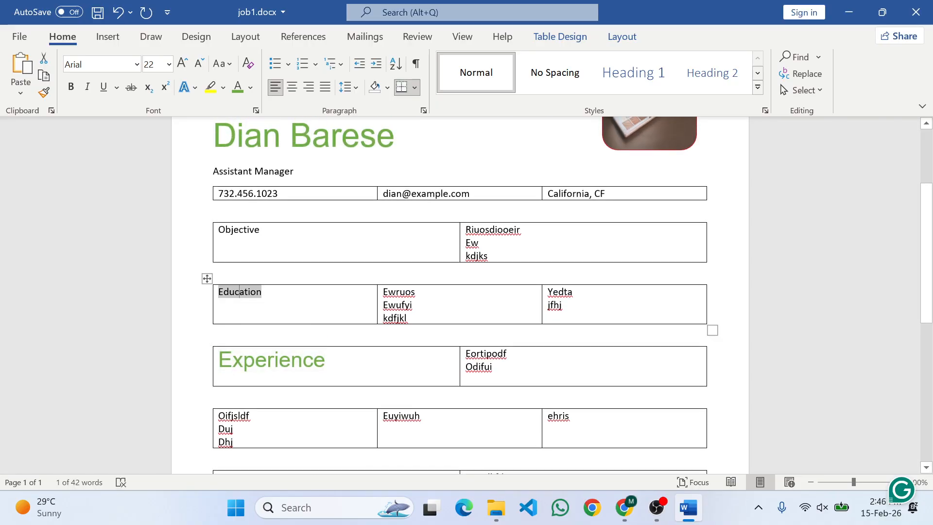
click(262, 316)
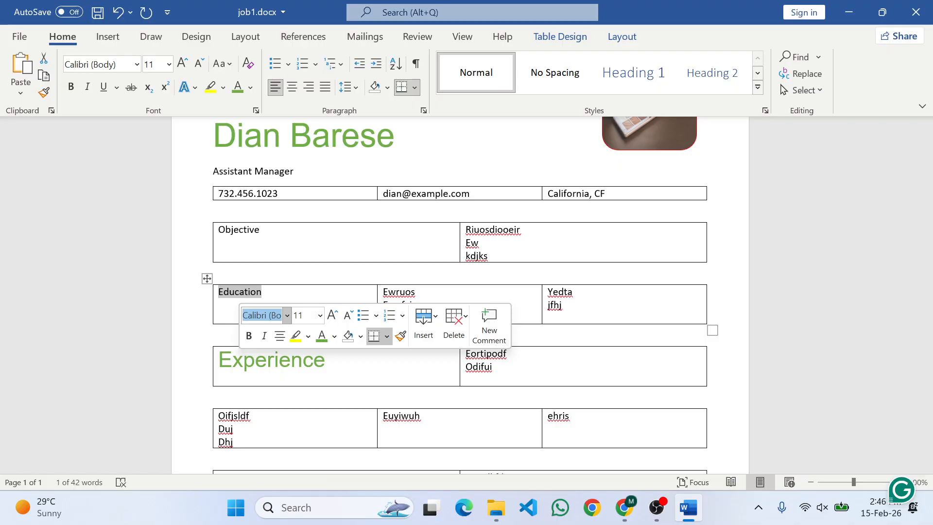
text(Arial)
key(Return)
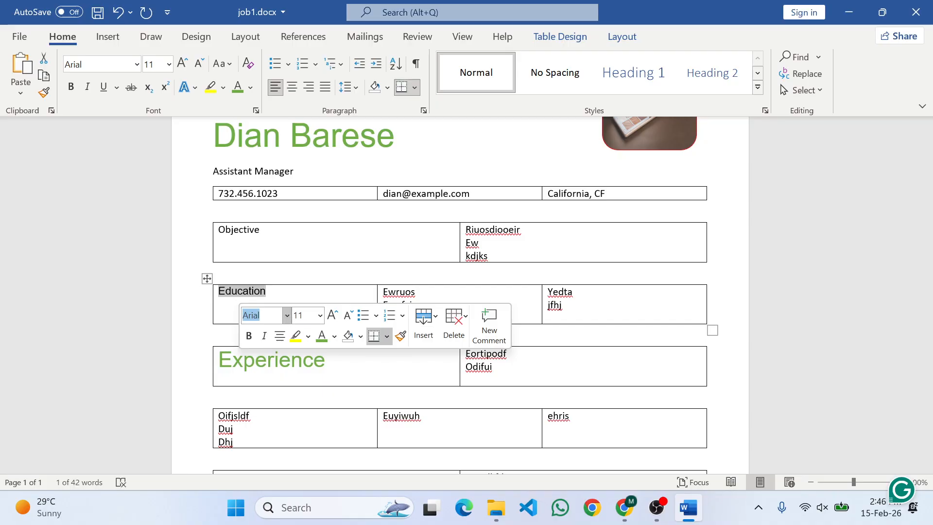
key(Tab)
text(22)
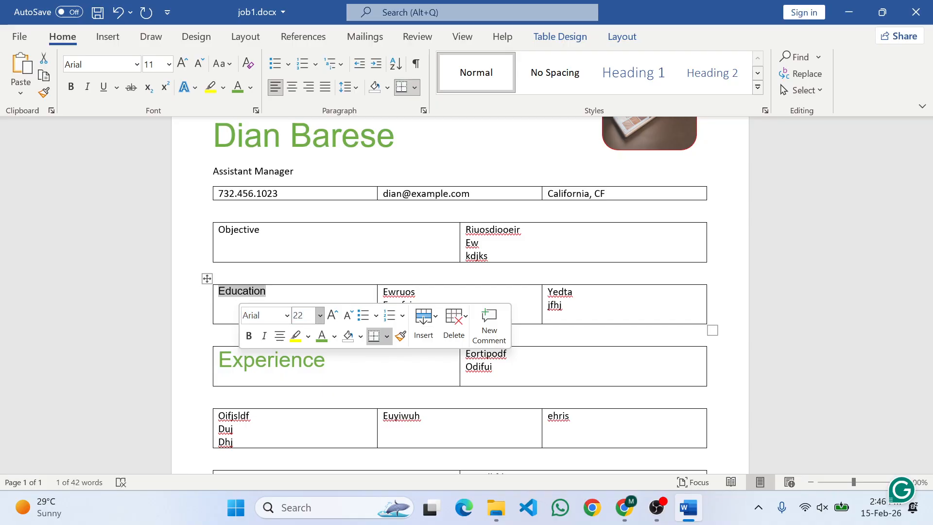
key(Return)
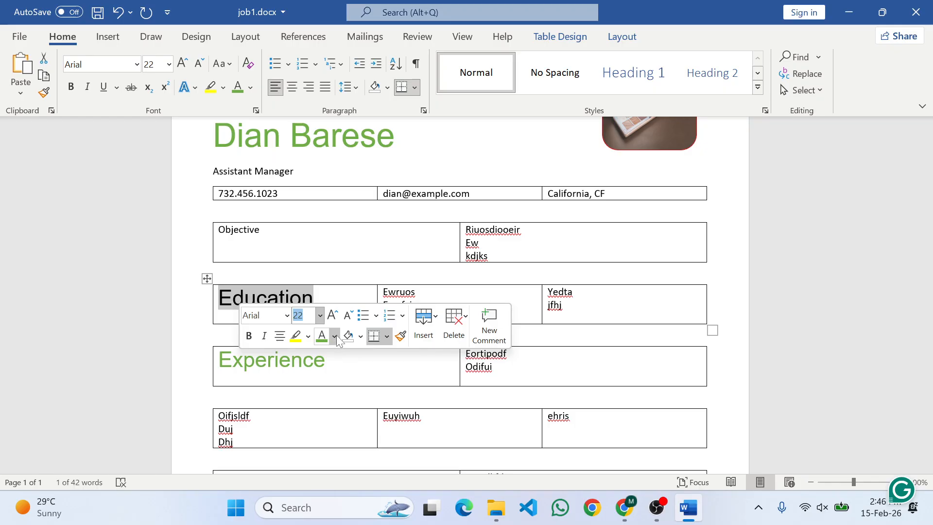
click(338, 338)
click(436, 167)
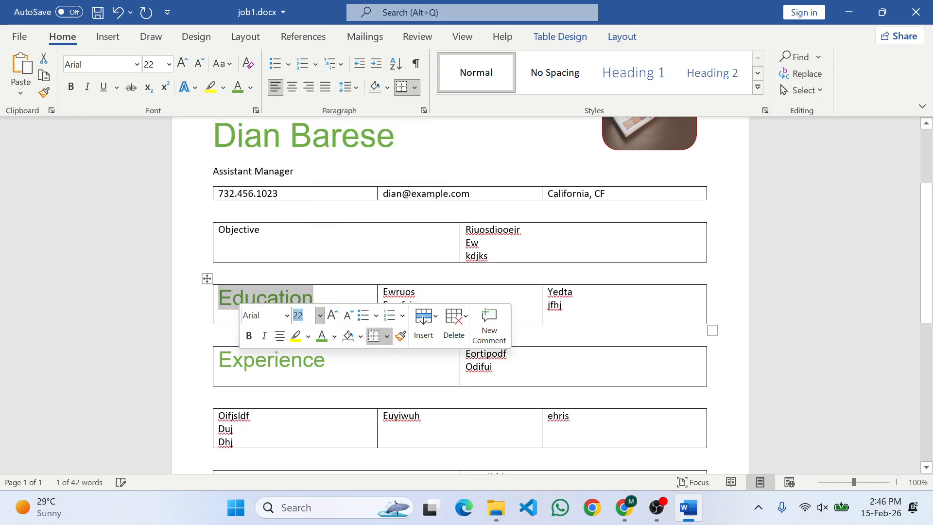
Step: Format the Objective heading in Arial, size 22, with the green theme font color
double_click(239, 230)
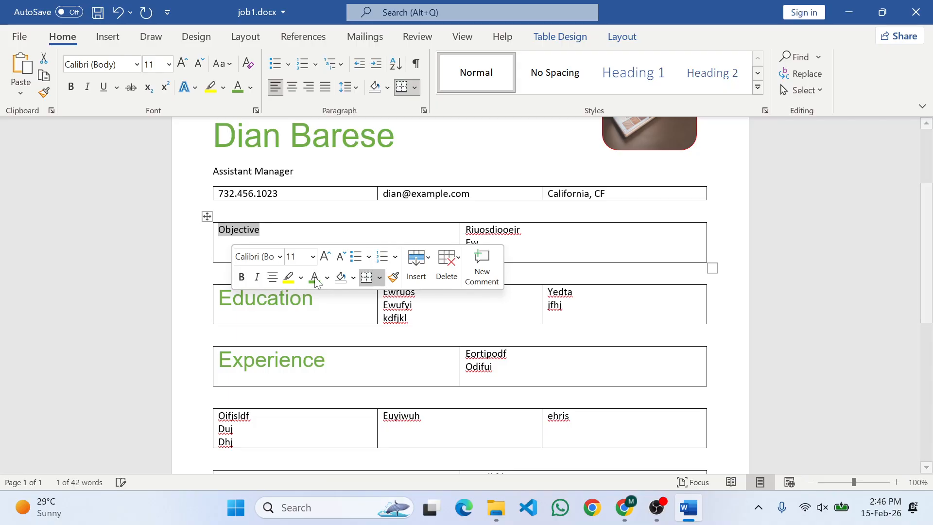
click(253, 257)
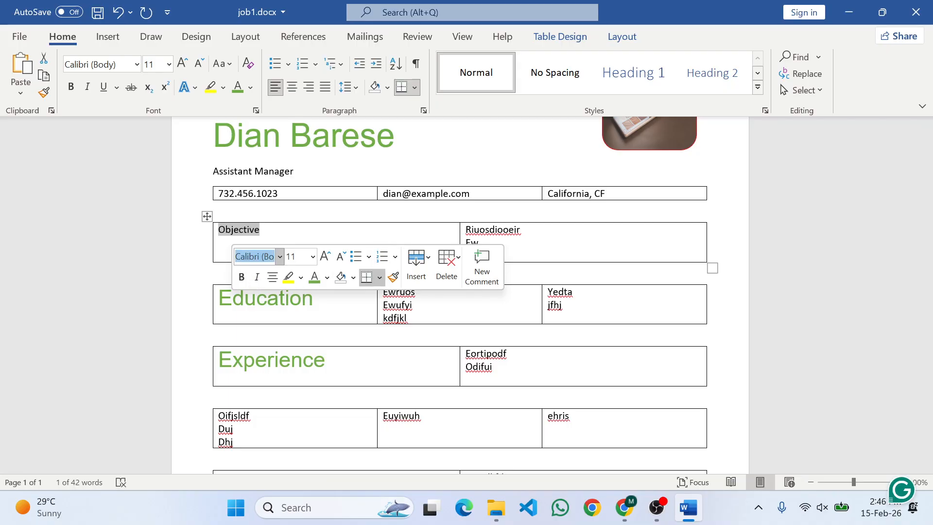
text(Arial)
key(Return)
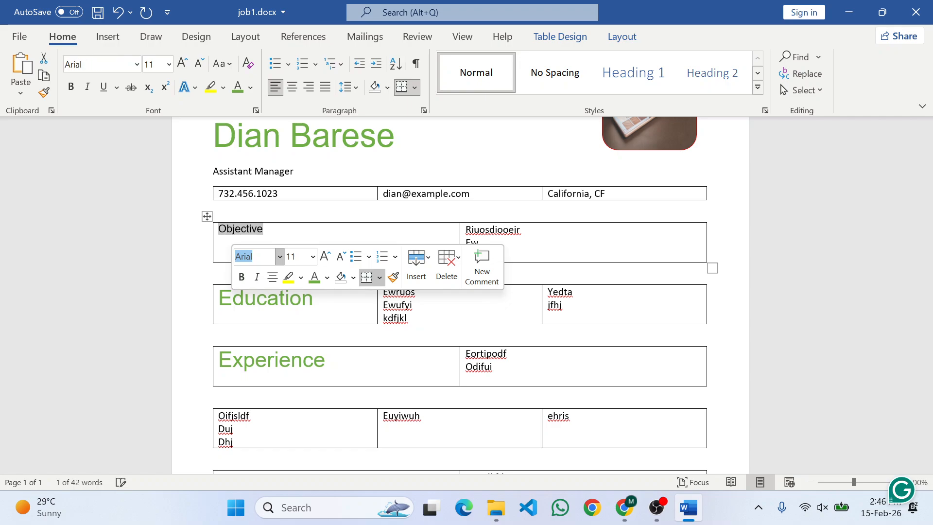
click(296, 256)
text(22)
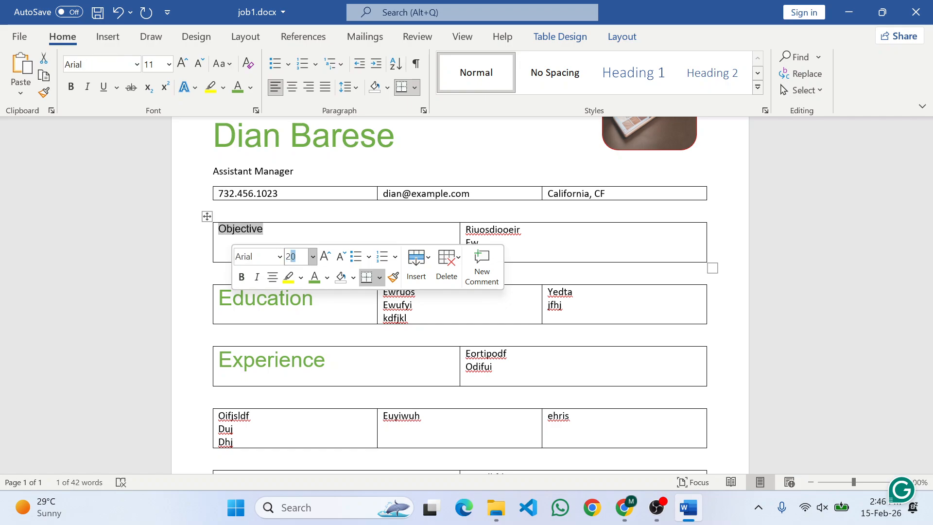
key(Return)
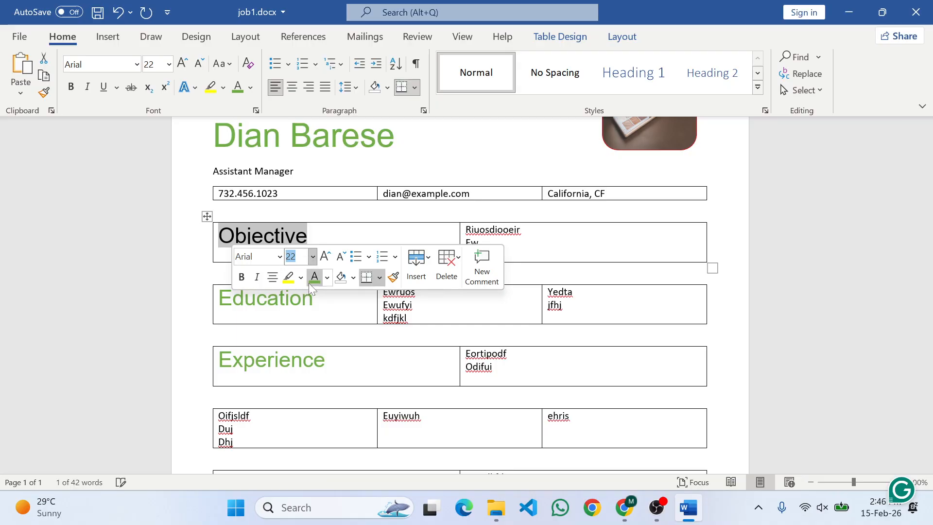
click(328, 278)
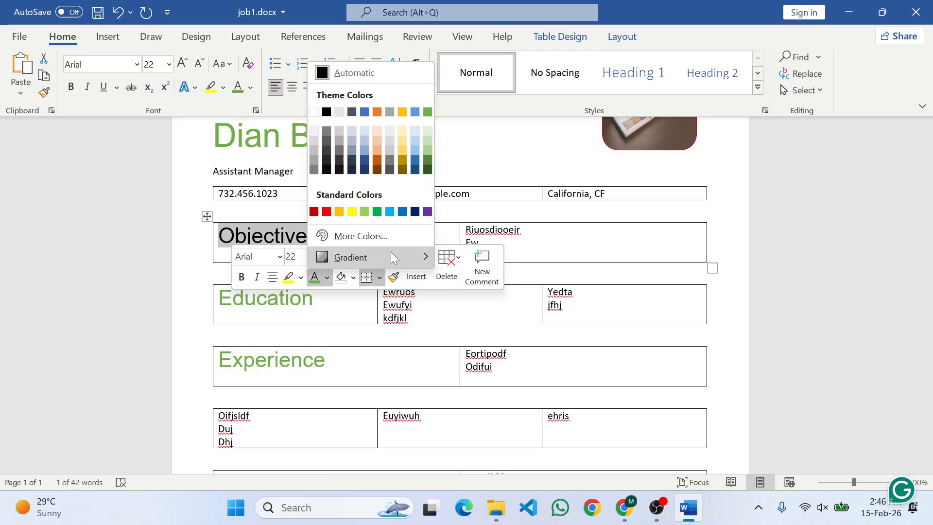
click(426, 117)
click(283, 299)
Step: Set the three lines of text in the Education table's middle cell to Arial, size 12
scroll(283, 298, down, 6)
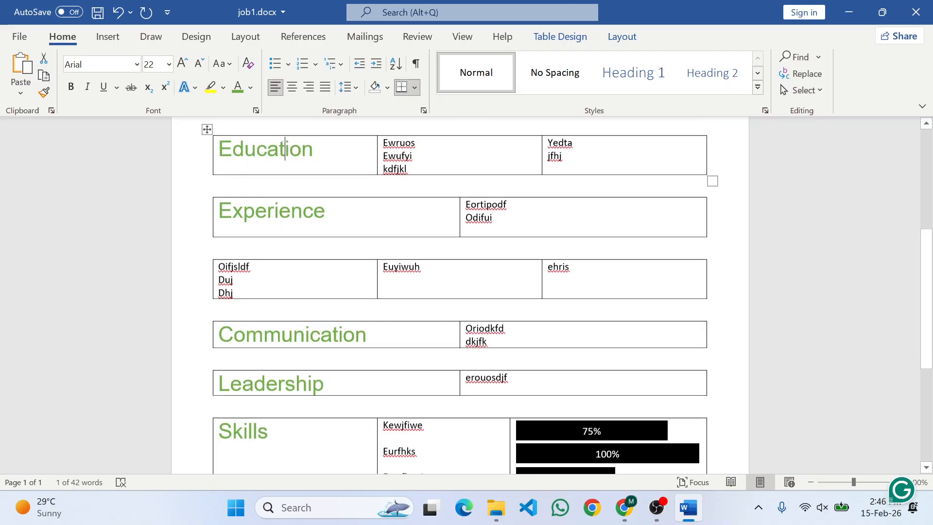
scroll(341, 278, up, 6)
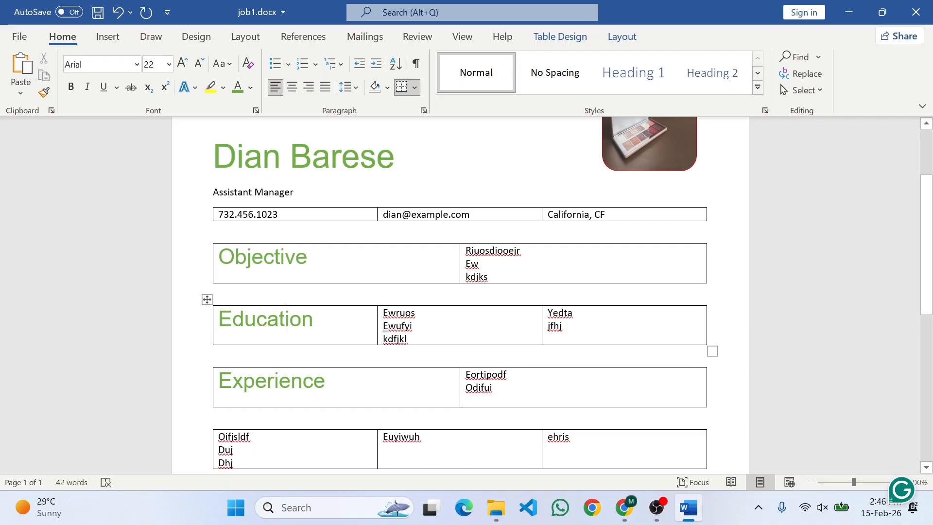
click(400, 326)
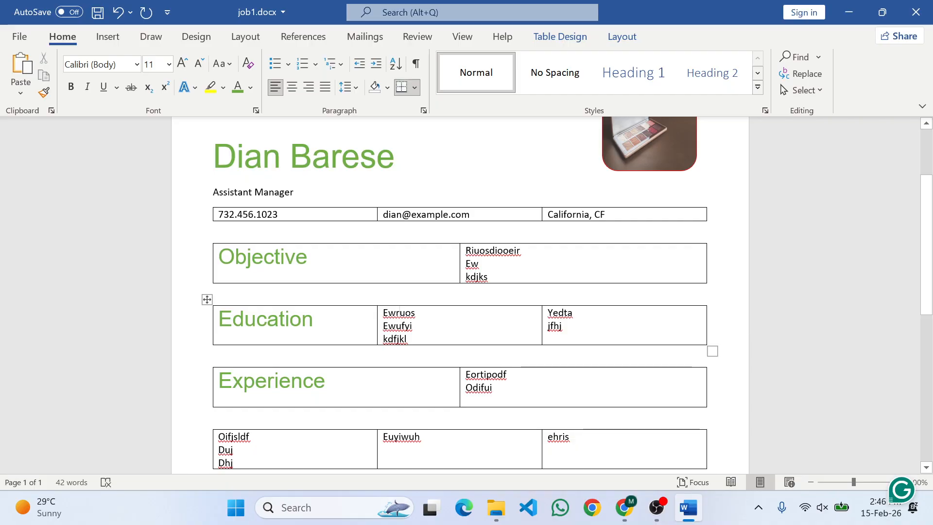
click(383, 314)
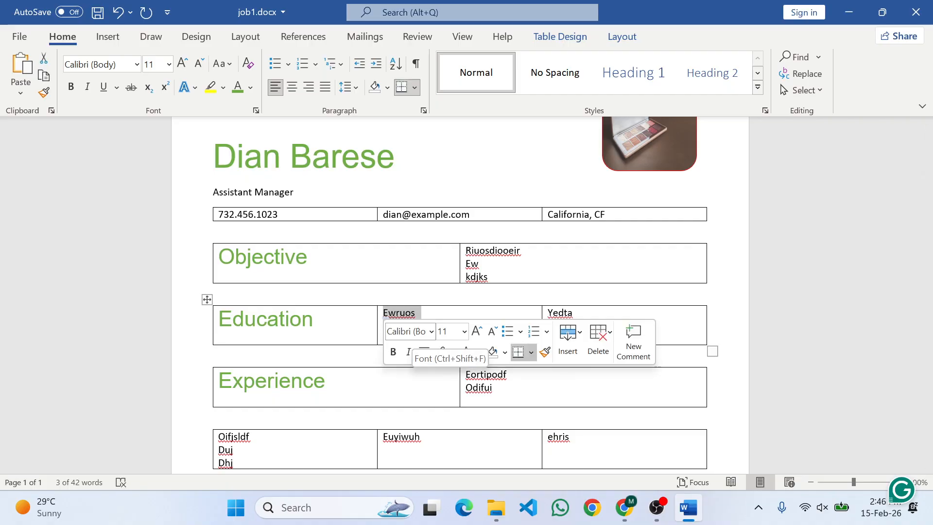
click(407, 331)
text(Arial)
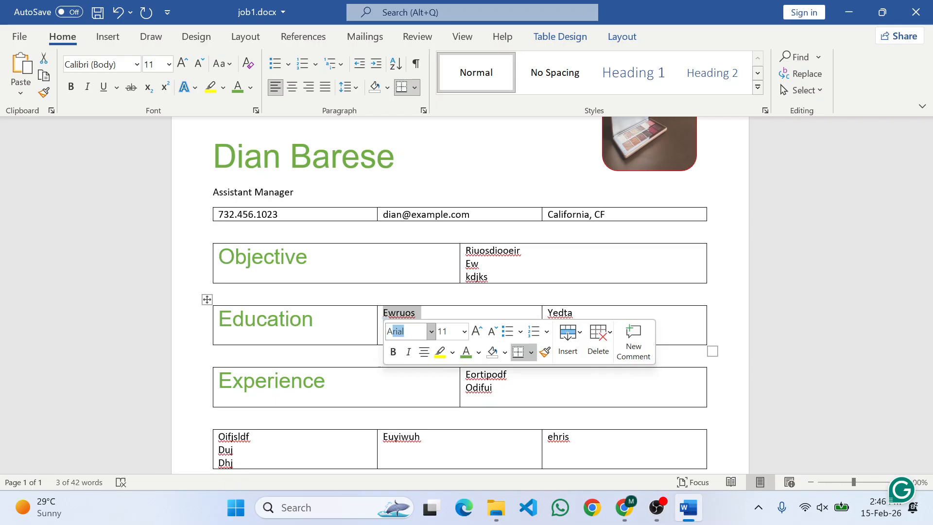
key(Return)
key(Tab)
text(12)
key(Return)
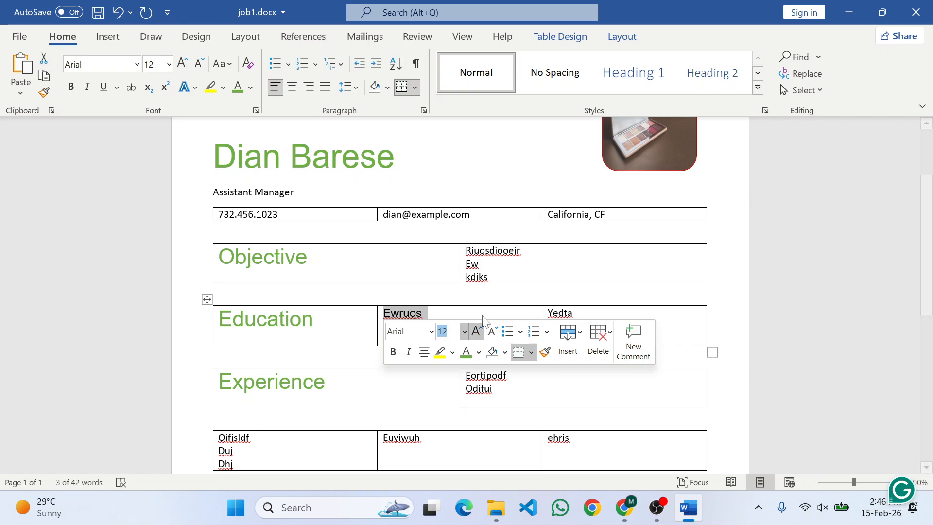
Step: Compare the resume's table layout with the reference job-1 CO.pdf in Chrome and return to the Word document
click(465, 250)
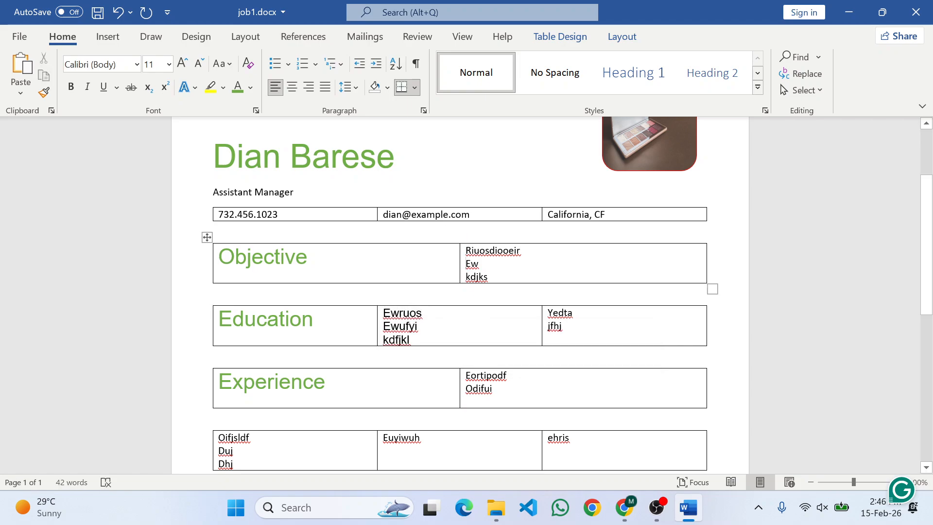
click(465, 264)
scroll(556, 257, down, 10)
scroll(557, 257, up, 9)
scroll(460, 296, up, 1)
key(alt+Tab)
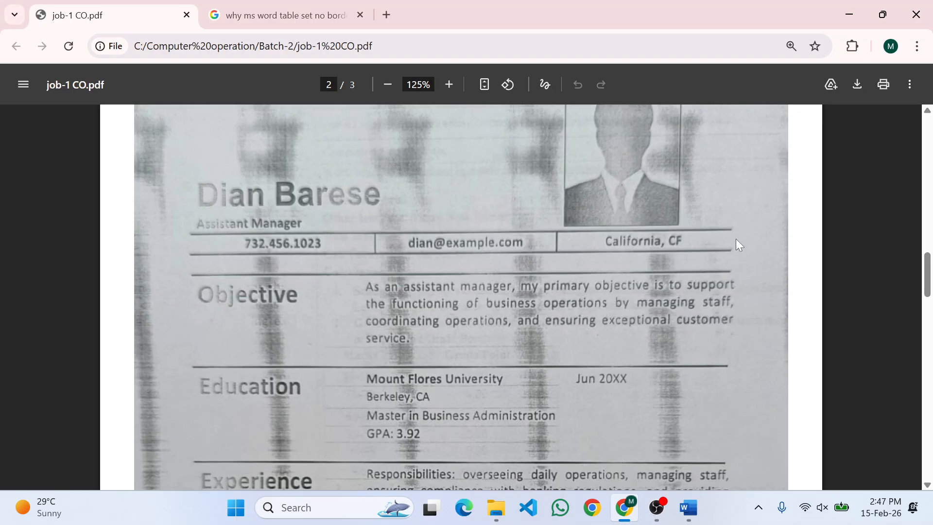
click(689, 507)
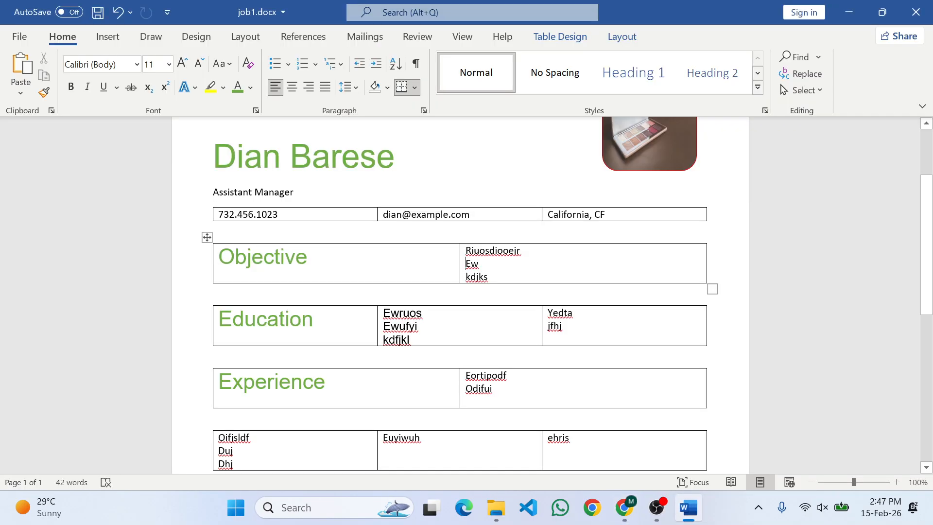
Step: Remove the left and right borders from the whole contact details table under Assistant Manager
click(297, 205)
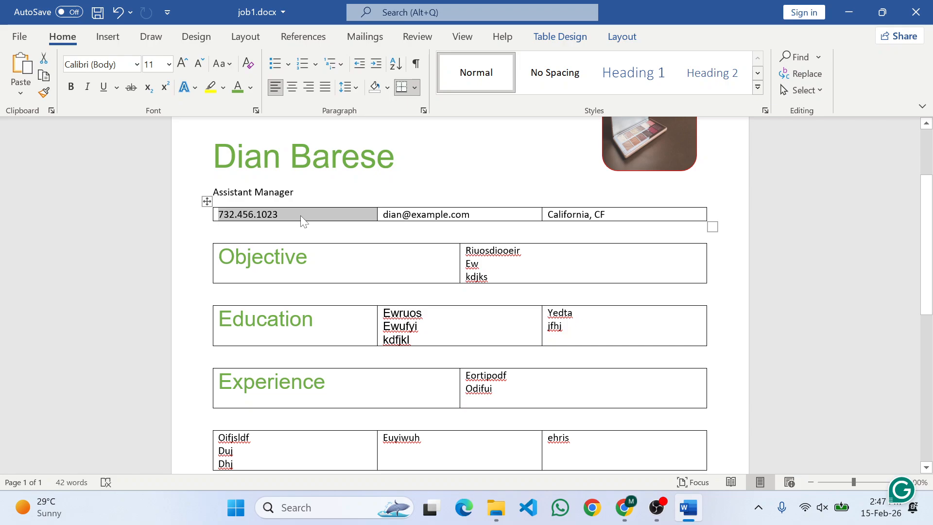
click(420, 204)
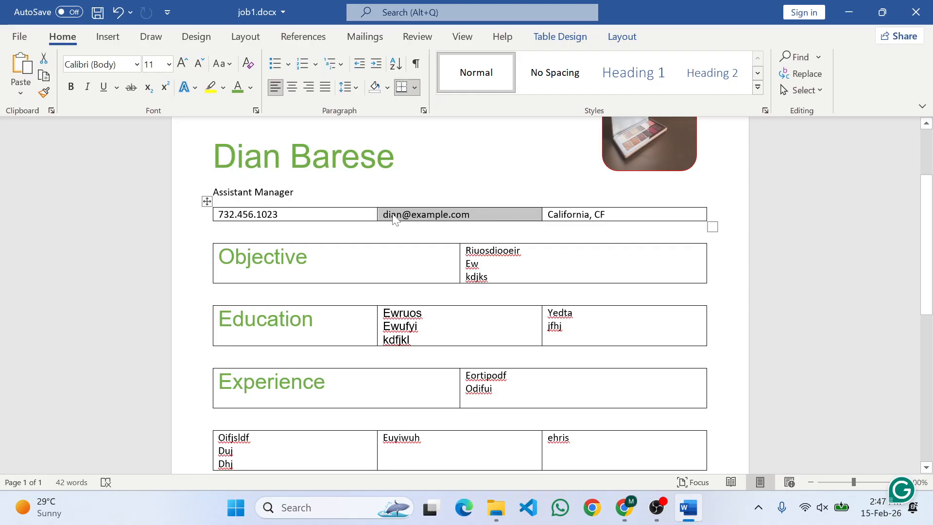
click(207, 201)
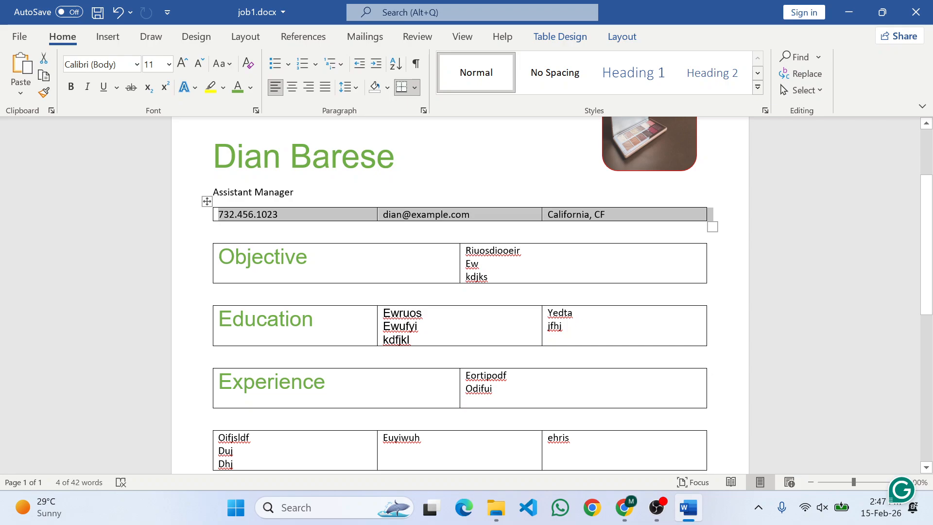
click(560, 37)
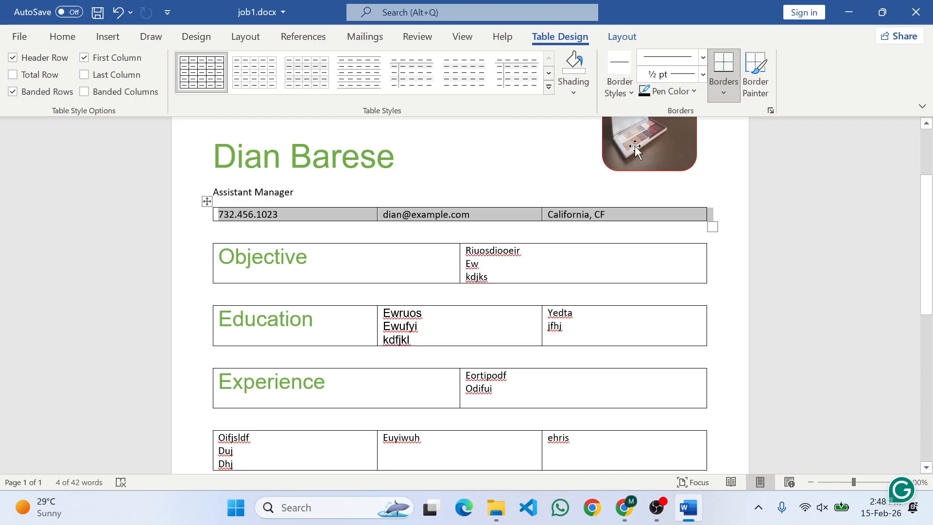
click(727, 91)
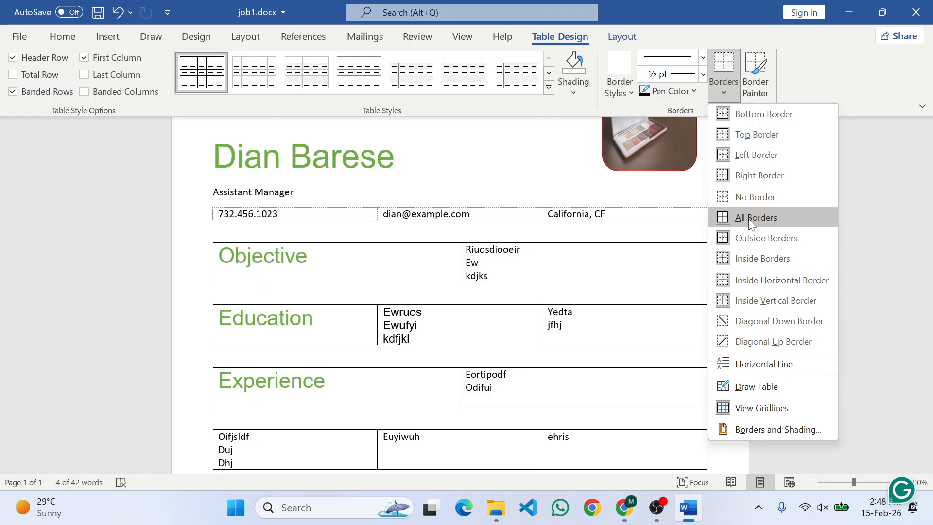
click(744, 156)
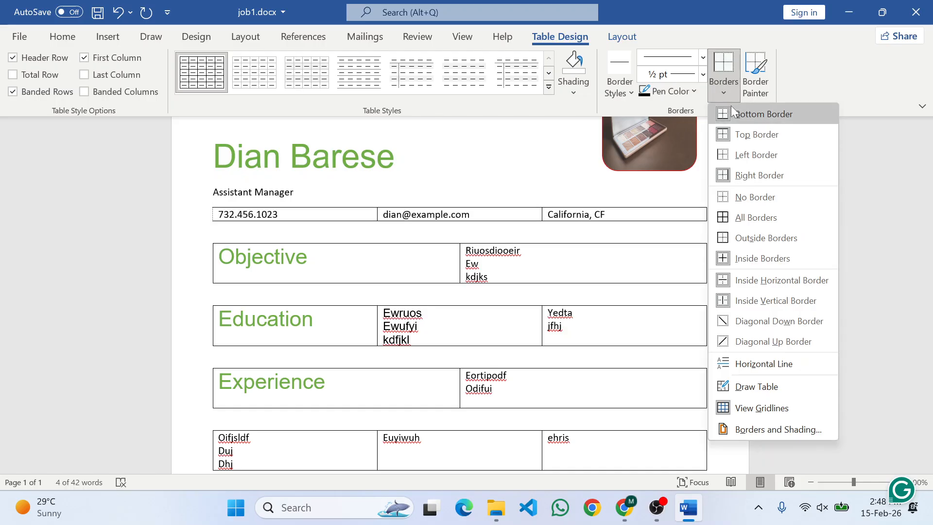
click(756, 176)
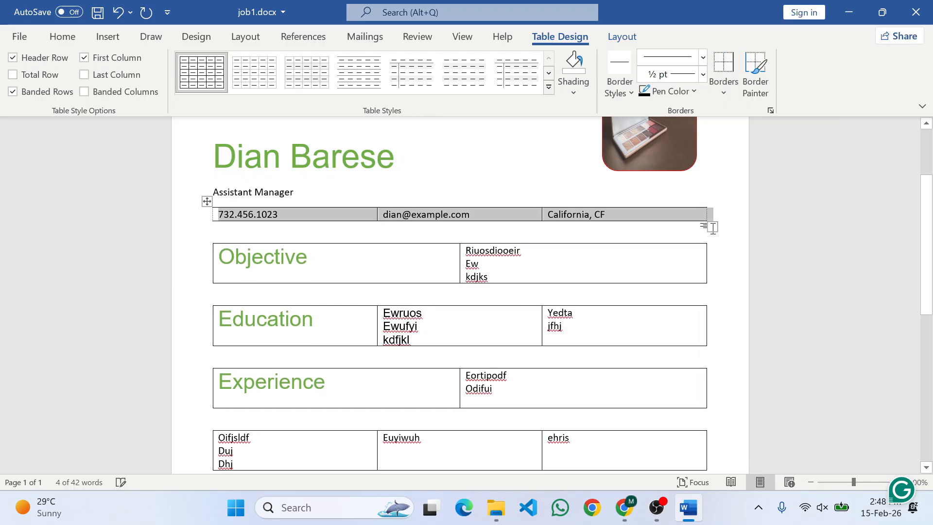
click(583, 227)
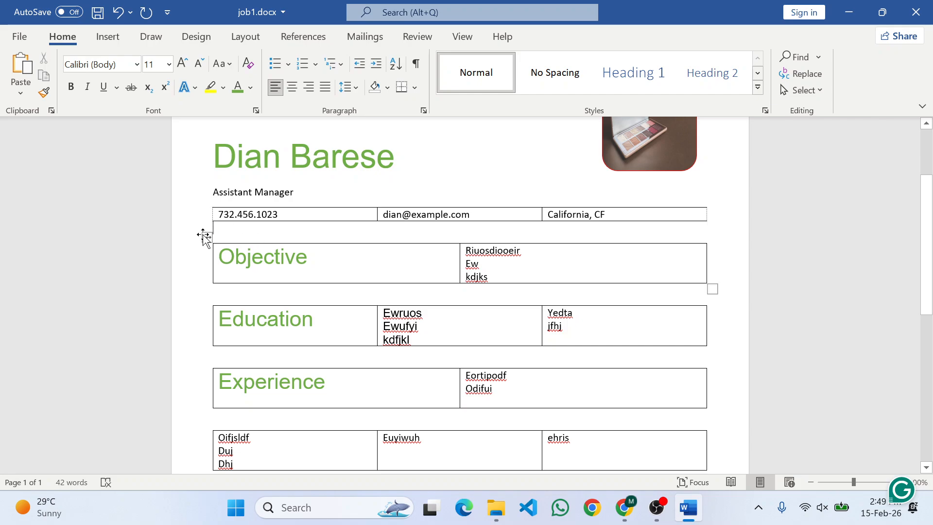
Step: Remove all borders from the whole Objective table
click(205, 237)
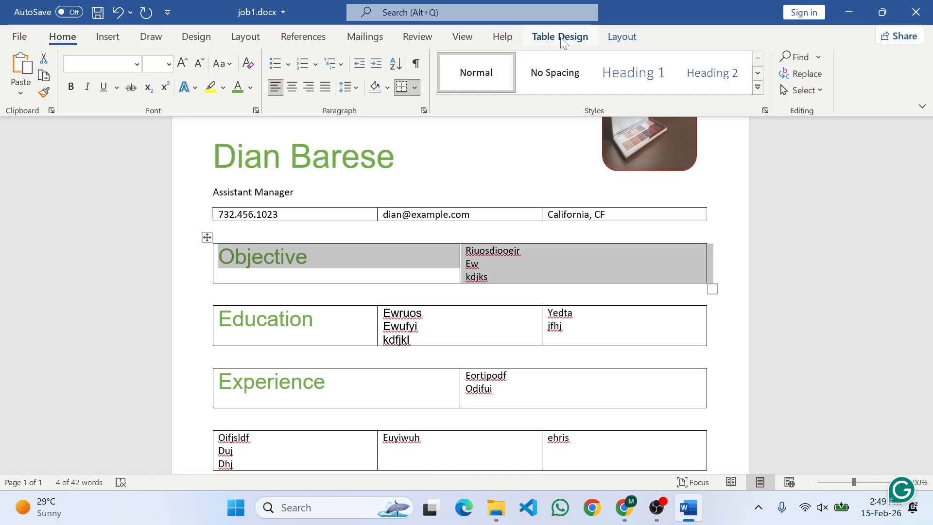
click(415, 88)
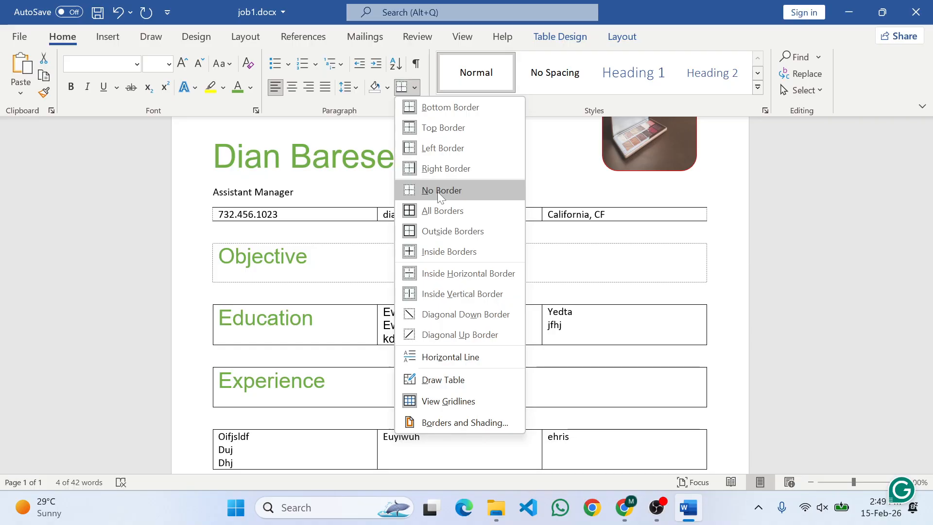
click(559, 38)
click(723, 92)
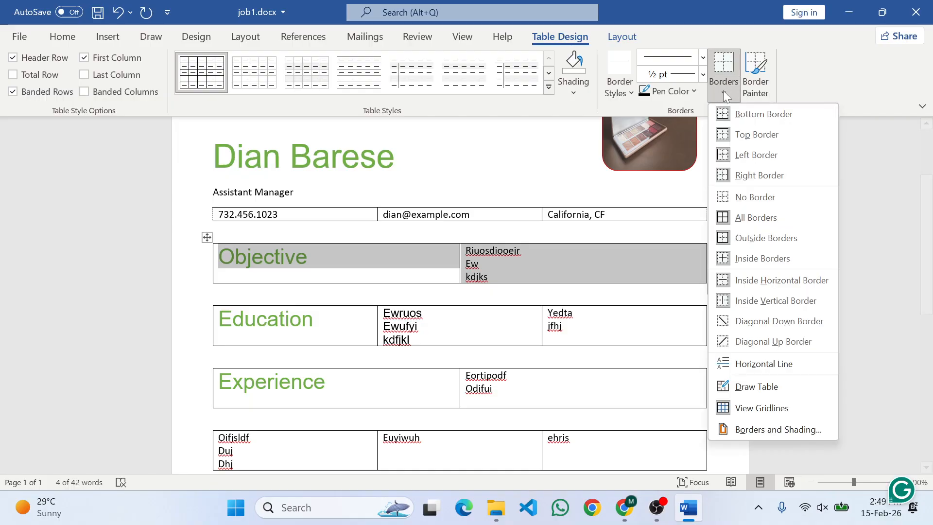
click(737, 197)
click(462, 294)
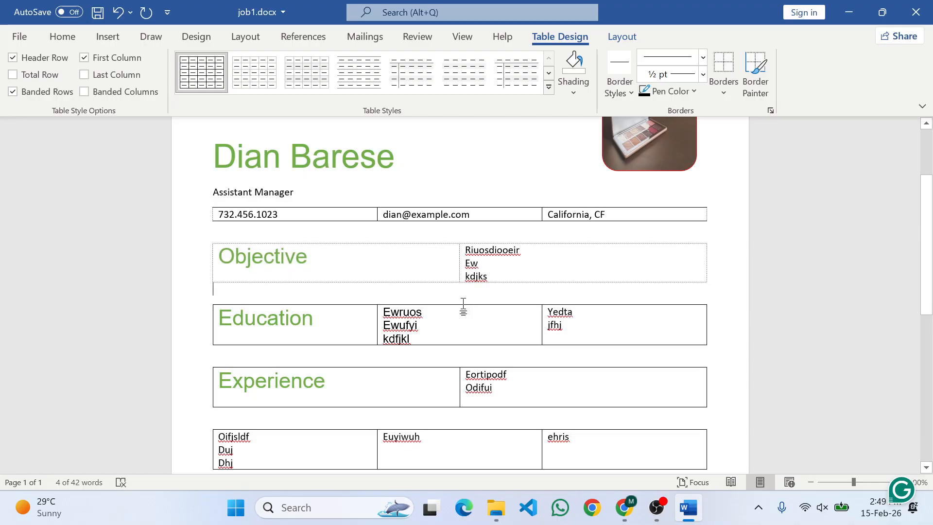
Step: Remove all borders from the whole Education table
click(322, 301)
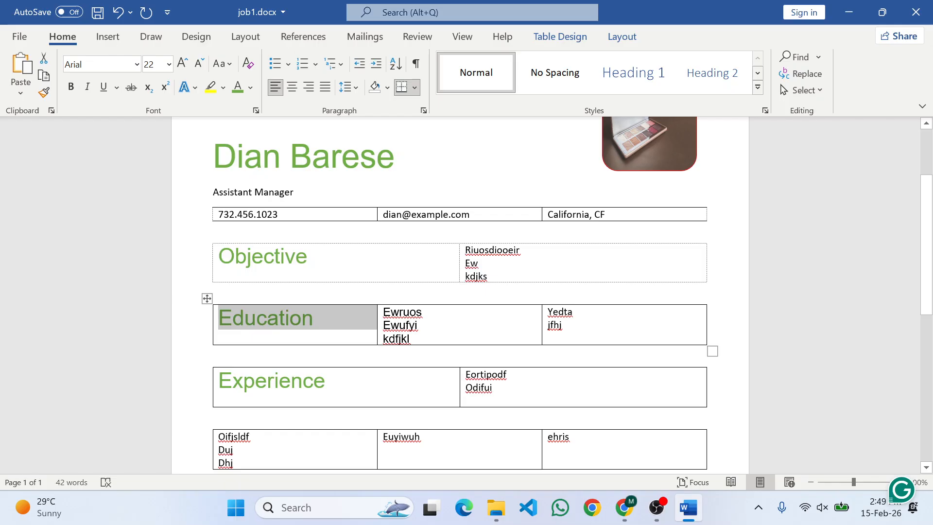
click(206, 297)
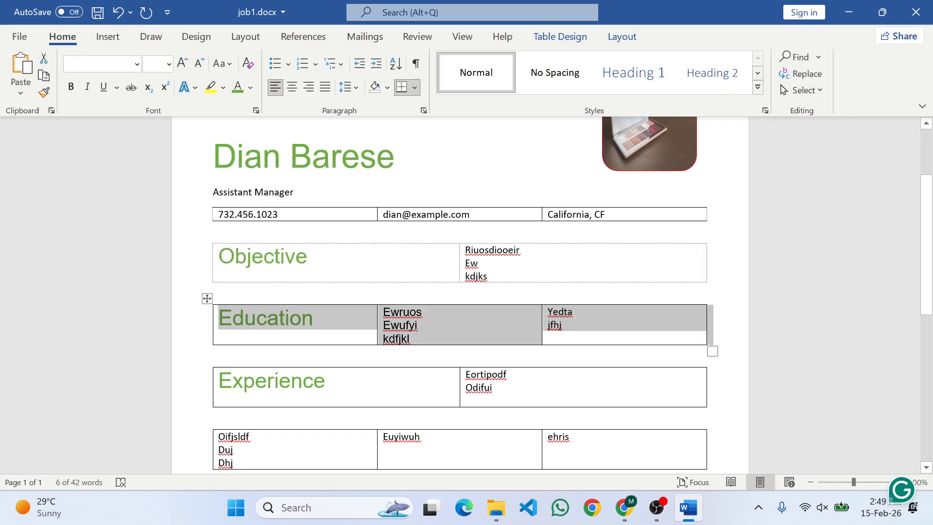
click(414, 87)
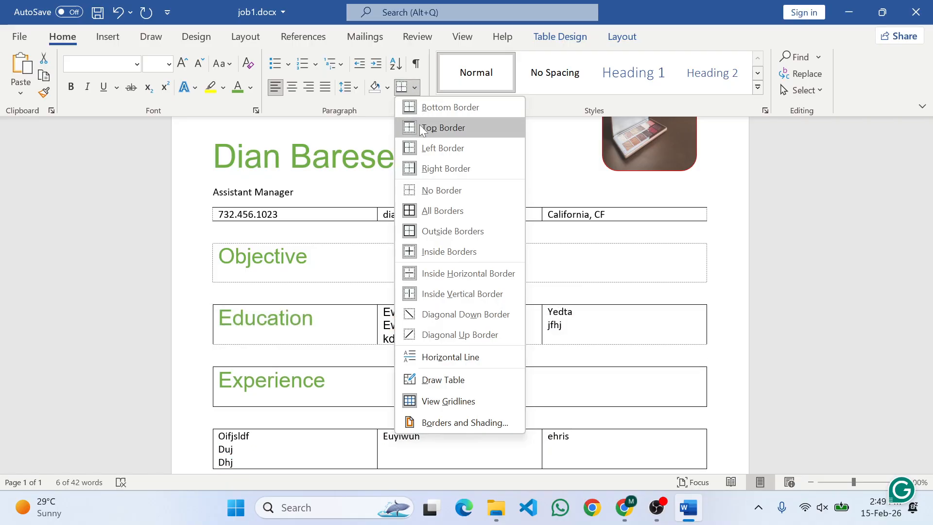
click(424, 190)
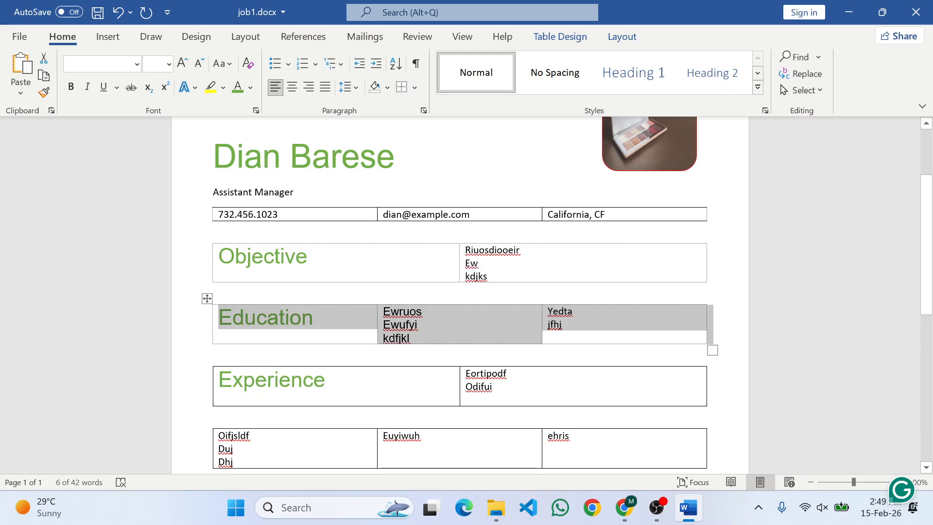
Step: Remove all borders from the whole Experience table
click(214, 369)
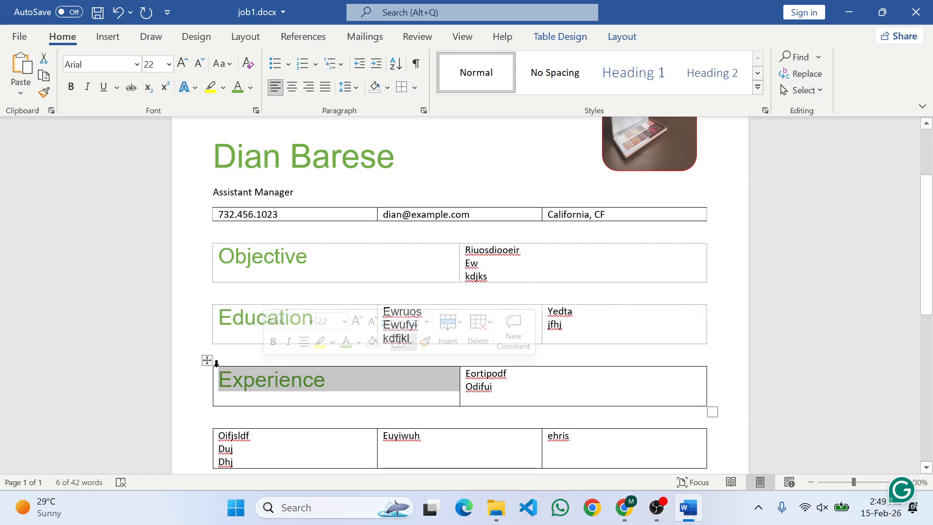
click(414, 88)
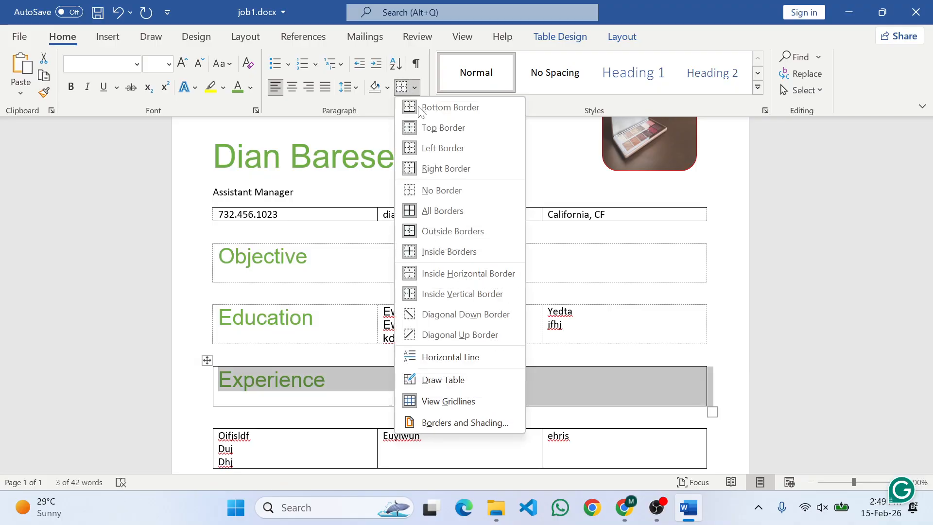
click(437, 188)
Step: Remove all borders from the three-column table between Experience and Communication
scroll(651, 236, down, 3)
scroll(651, 236, down, 1)
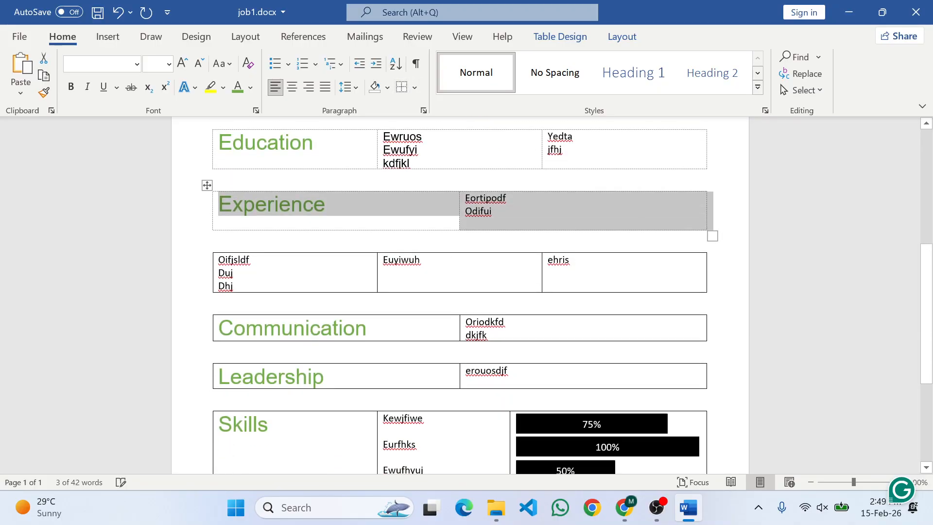
click(236, 250)
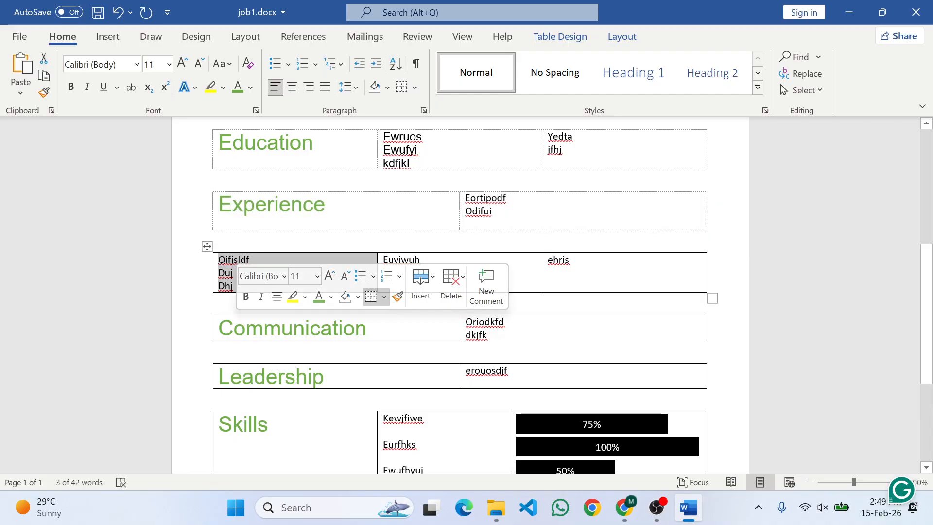
click(208, 256)
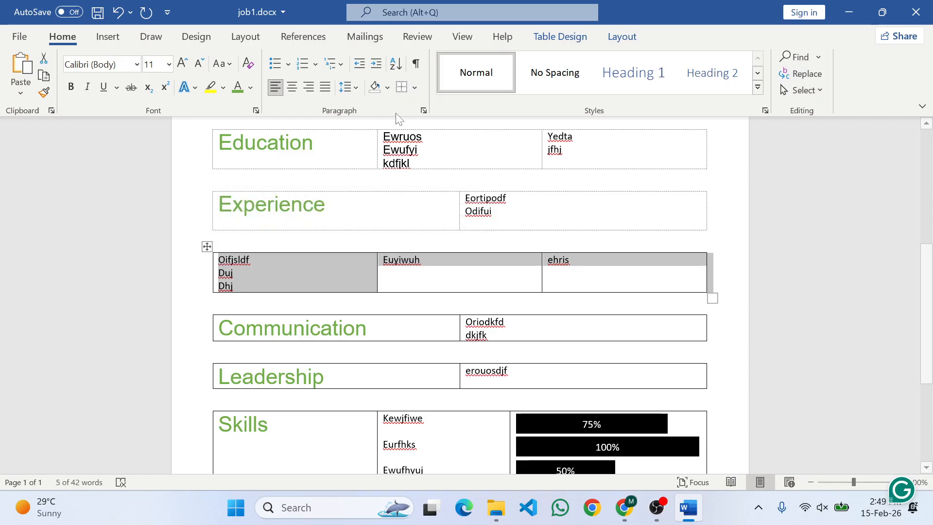
click(415, 85)
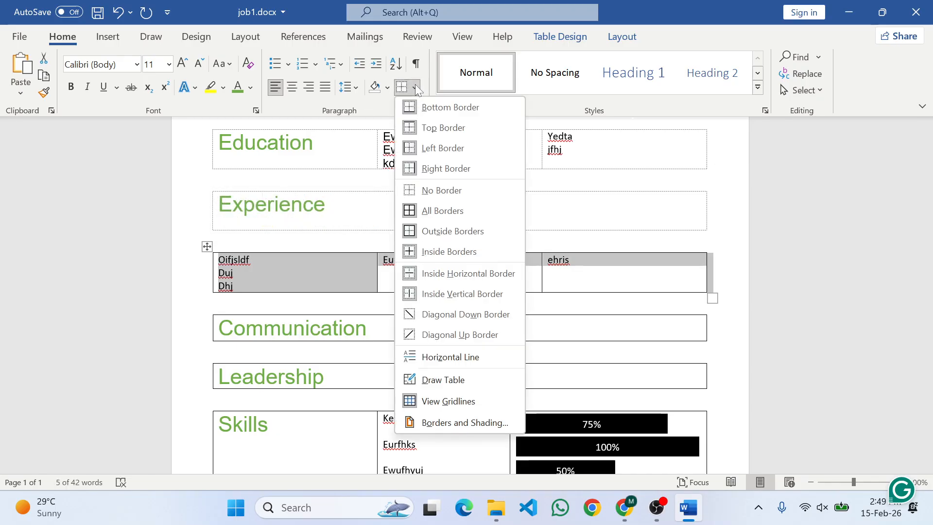
click(440, 191)
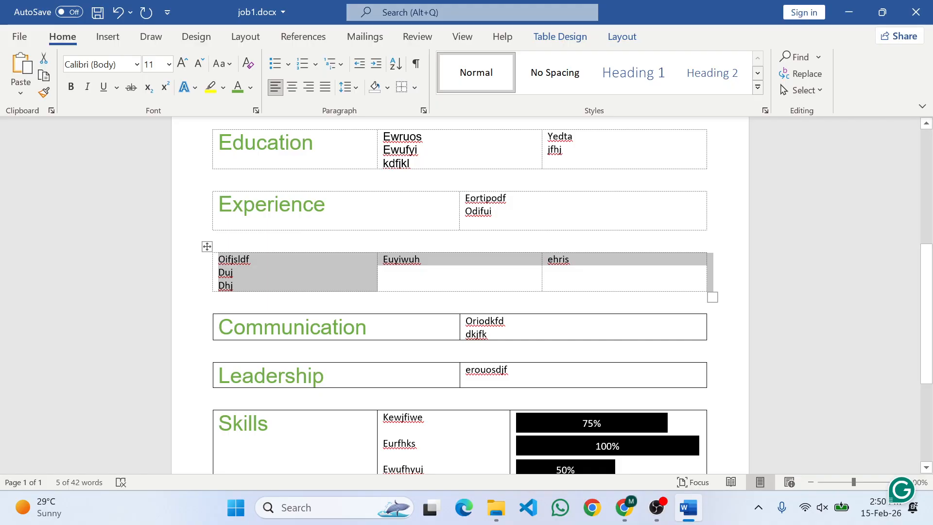
Step: Remove all borders from the Communication heading cell and the Leadership heading cell
click(308, 311)
click(414, 87)
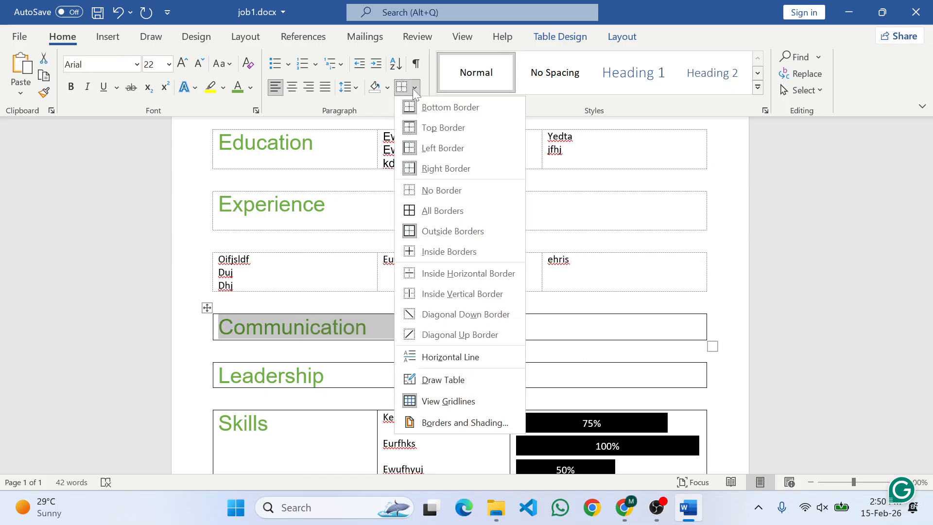
click(421, 195)
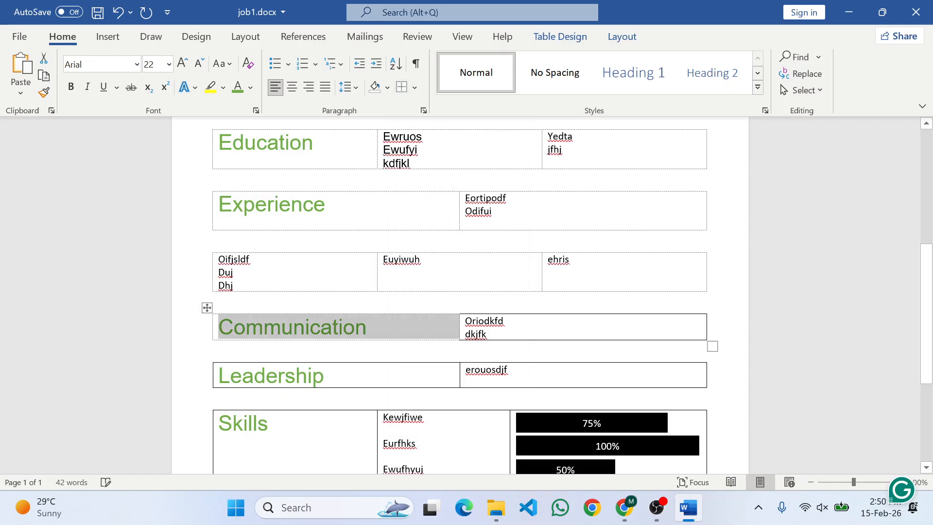
click(267, 359)
click(415, 89)
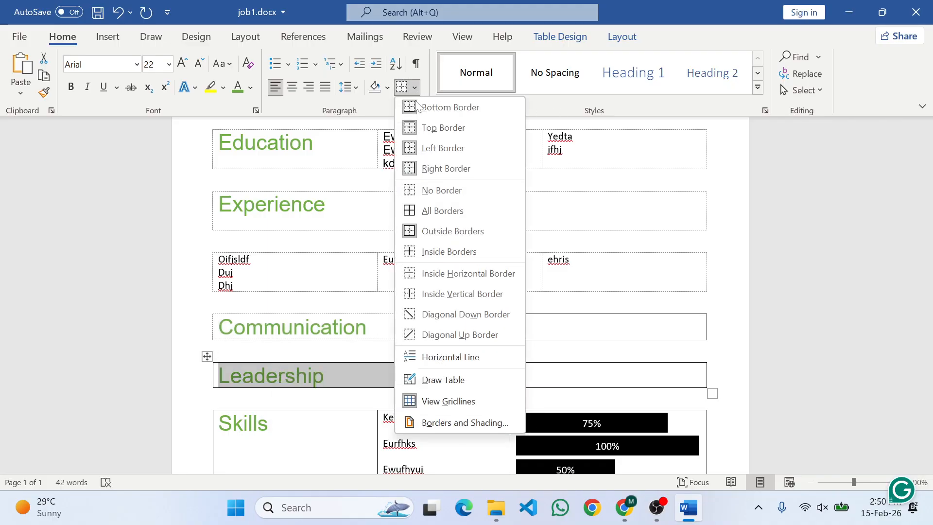
click(420, 192)
Step: Remove all borders from the Skills heading cell
scroll(412, 217, down, 3)
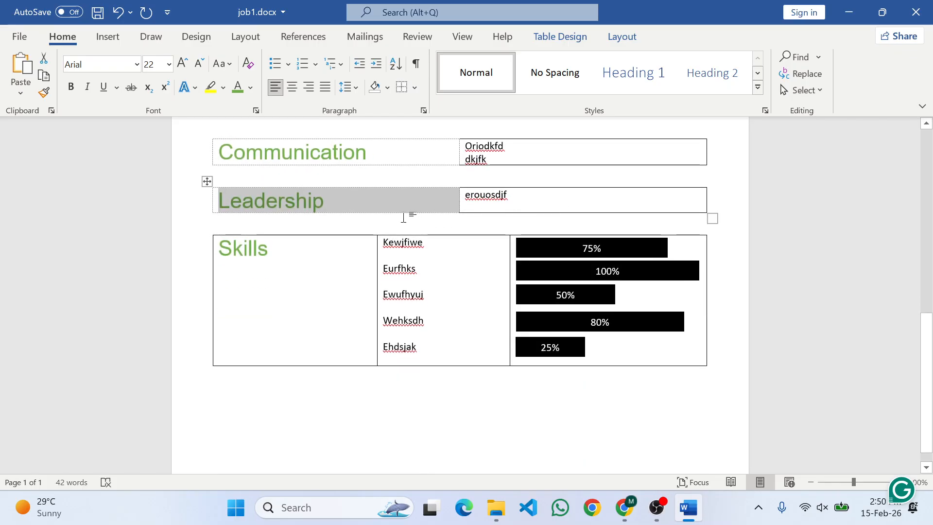
click(308, 231)
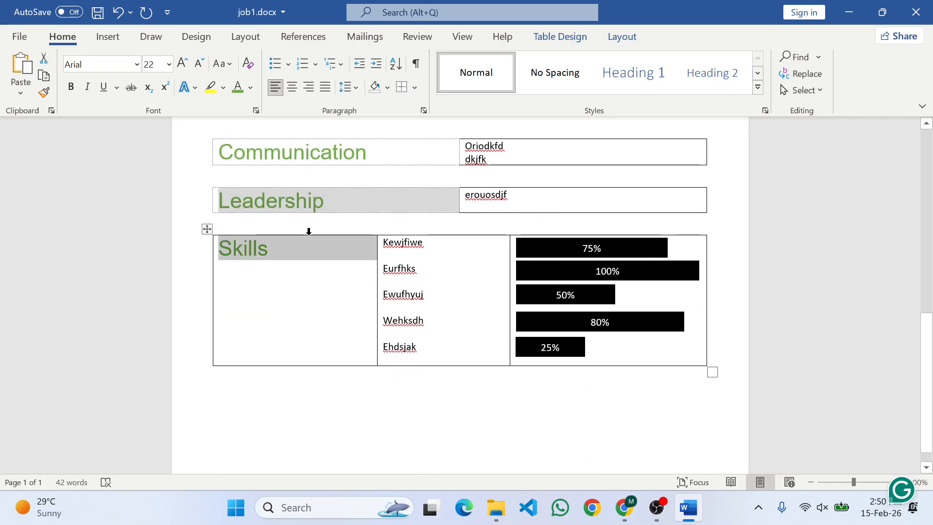
click(415, 88)
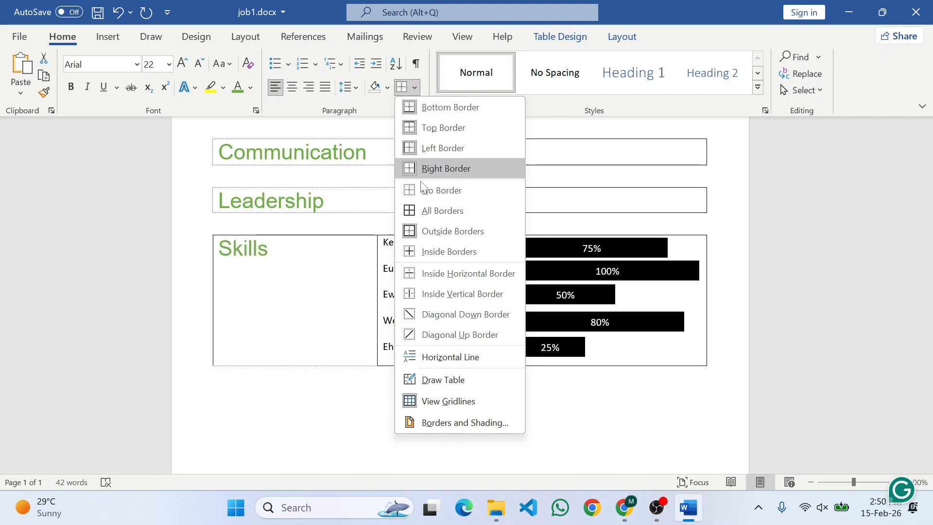
click(436, 190)
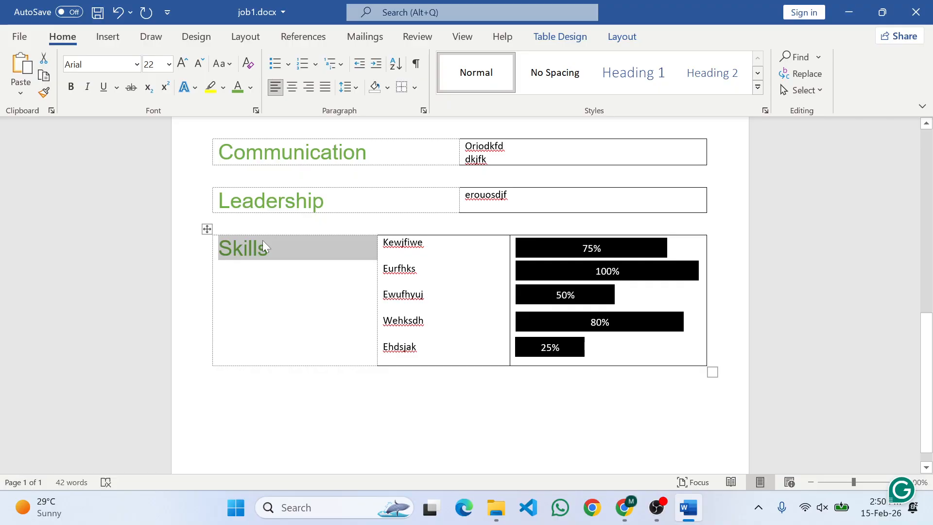
Step: Hide the table gridlines to check the remaining borders, show them again and undo the border removal on the Skills heading cell
click(623, 38)
click(40, 74)
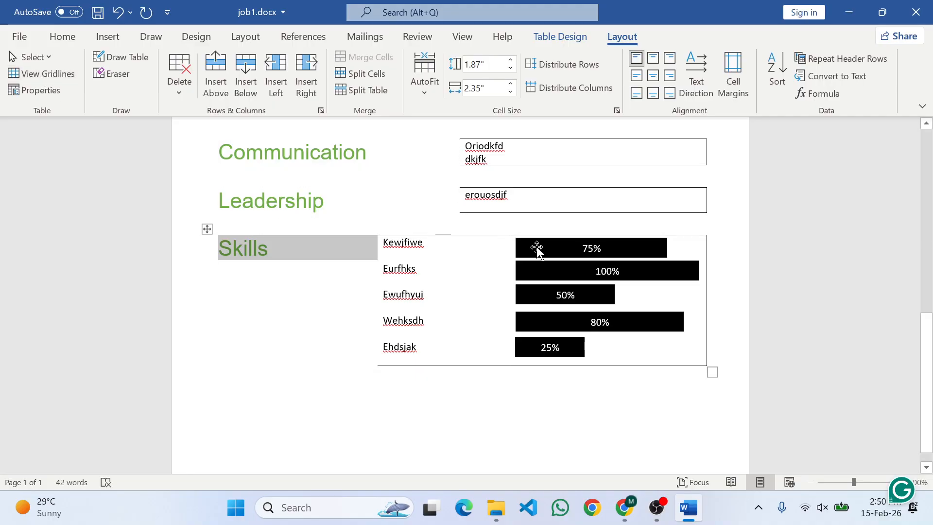
scroll(518, 248, up, 3)
scroll(502, 196, down, 3)
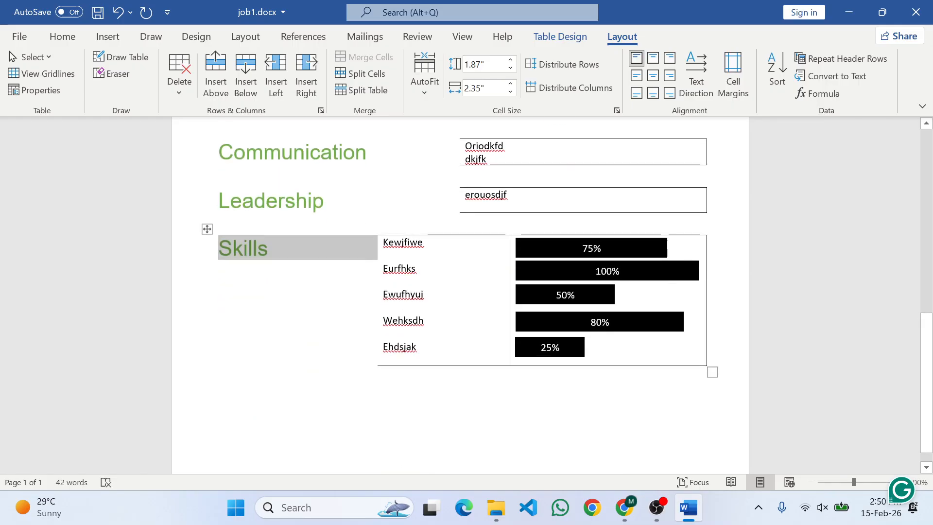
click(51, 76)
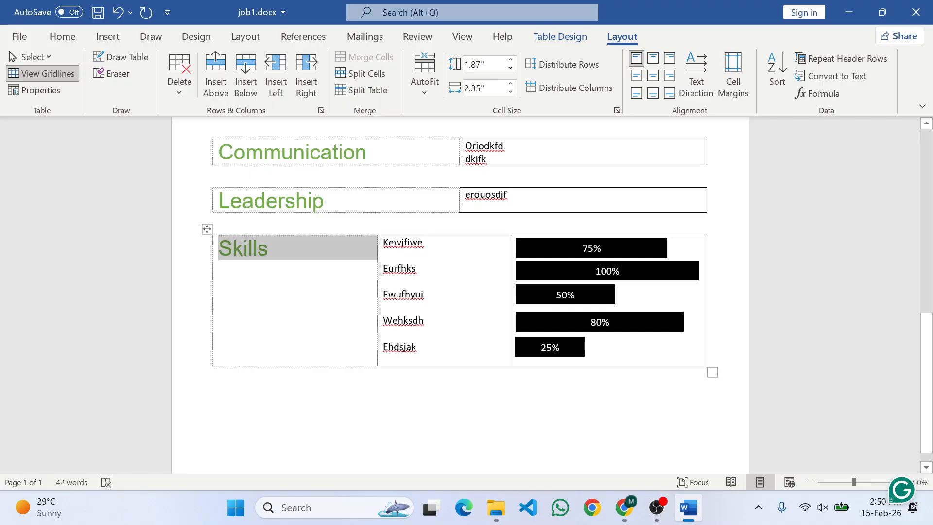
key(ctrl+z)
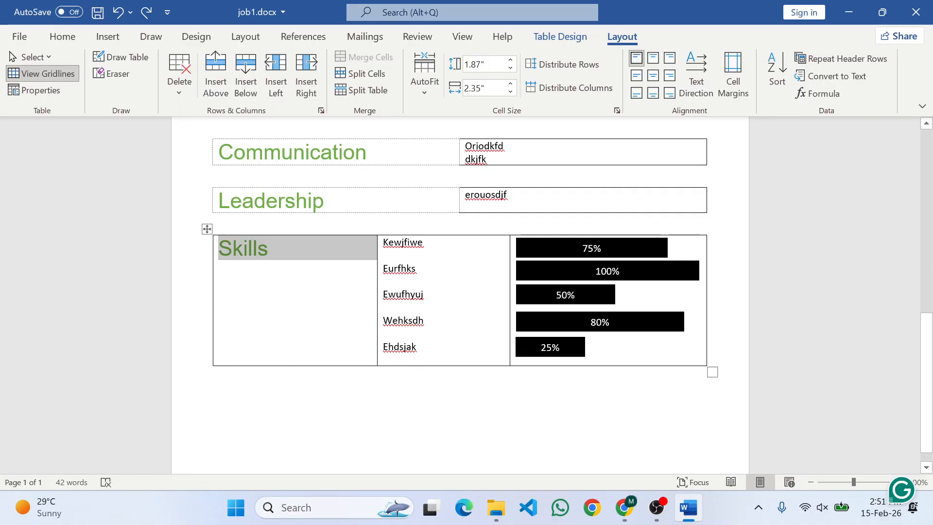
Step: Remove all borders from the whole Communication table, including its text cell
scroll(460, 292, up, 4)
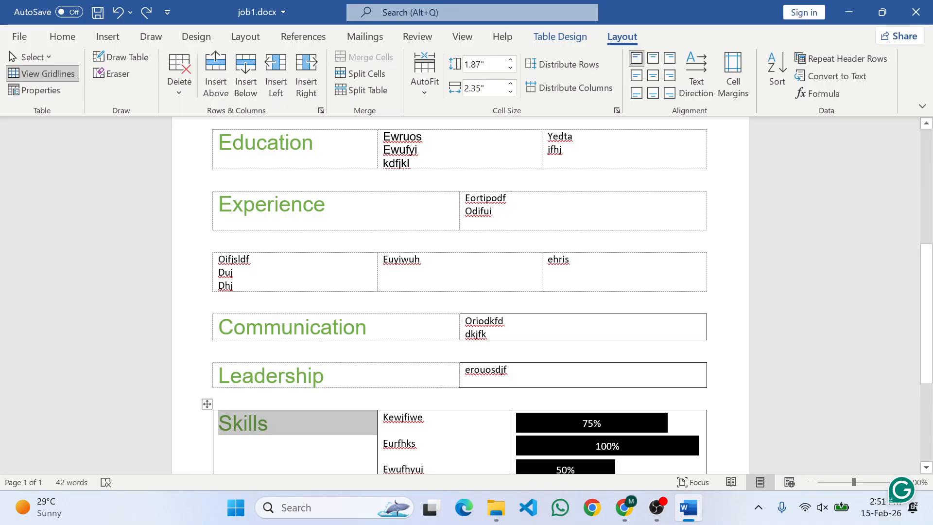
click(491, 311)
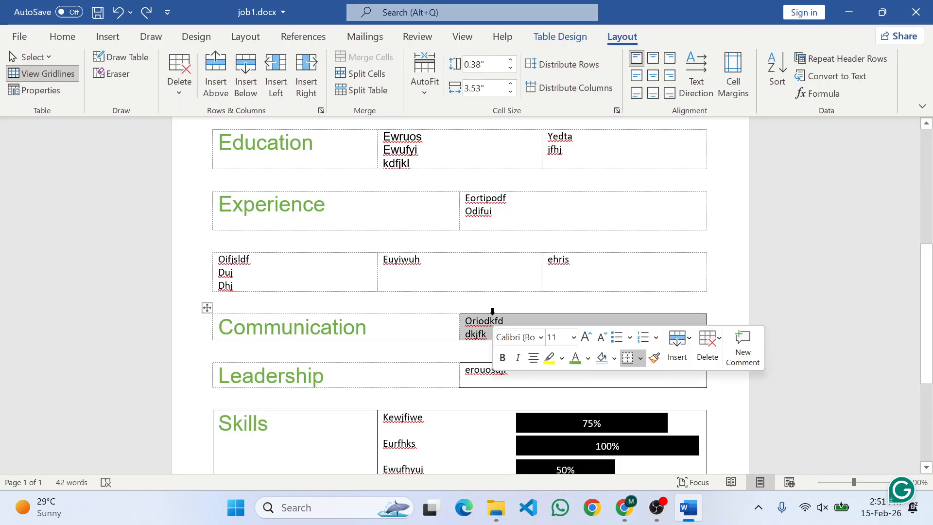
click(208, 307)
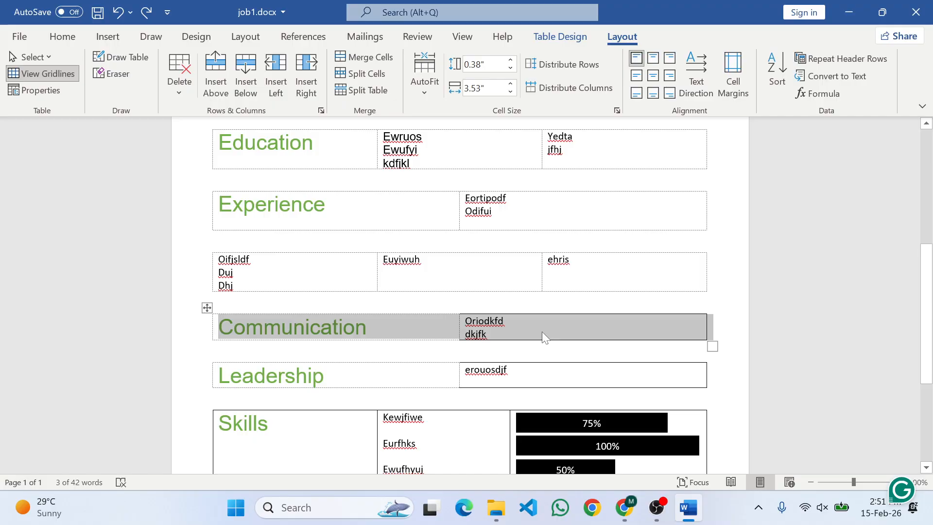
click(72, 38)
click(415, 87)
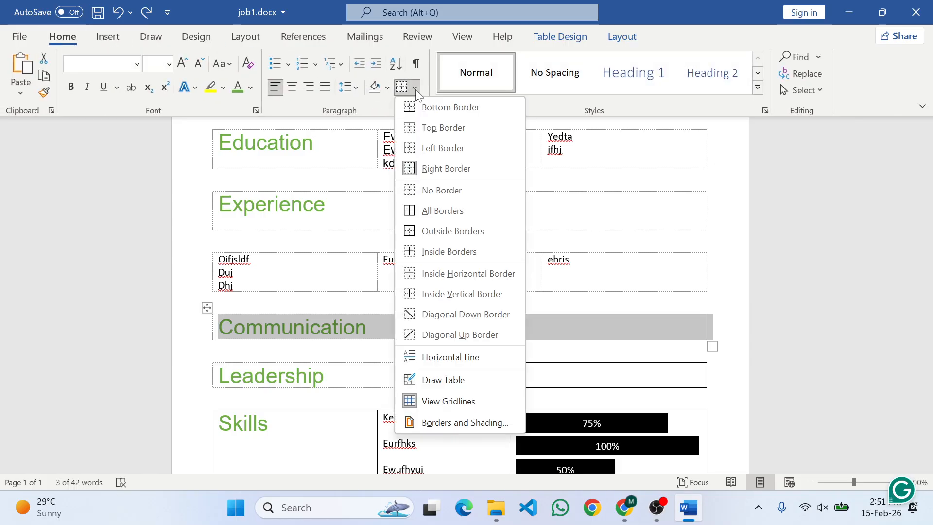
click(430, 190)
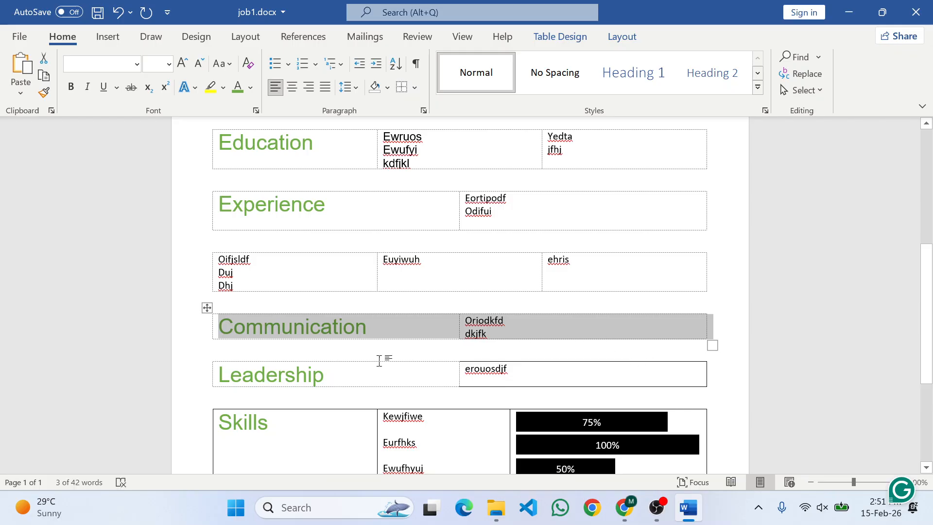
Step: Remove all borders from the whole Leadership table, including its text cell
click(242, 358)
click(207, 355)
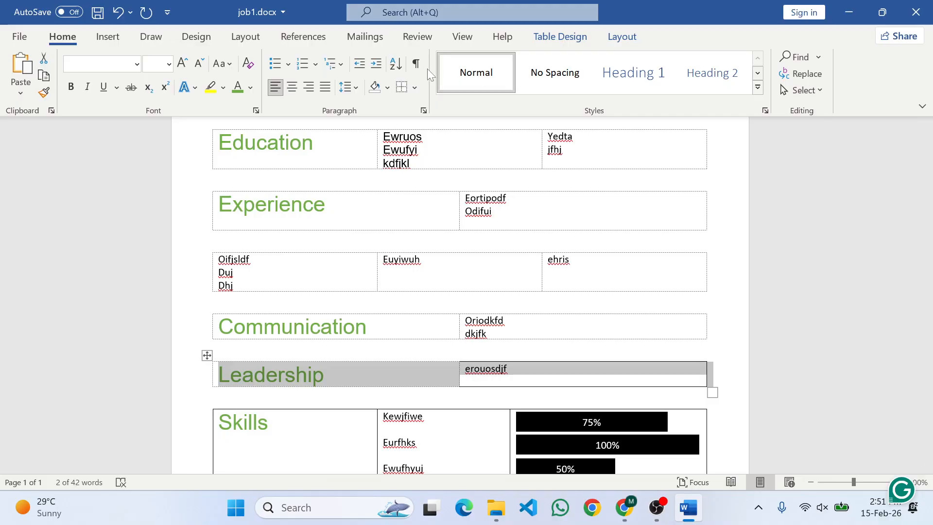
click(415, 87)
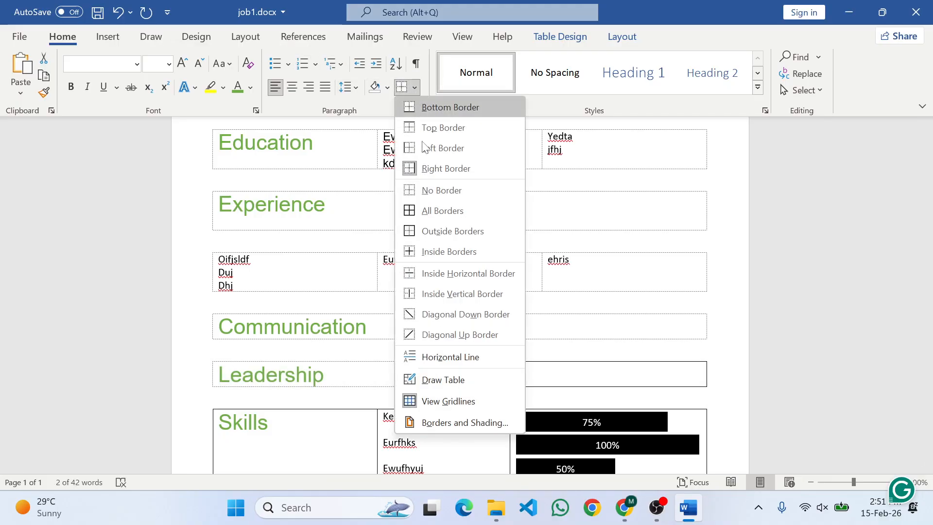
click(439, 190)
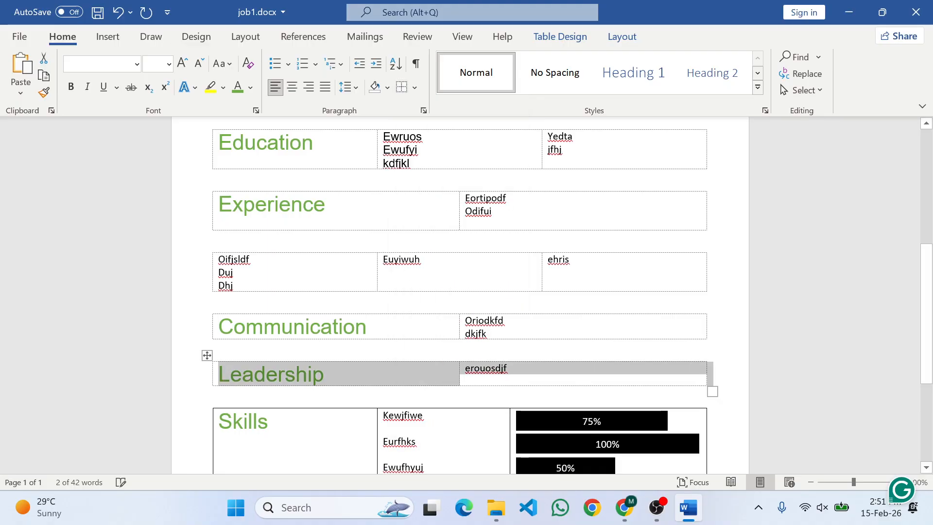
scroll(439, 195, down, 3)
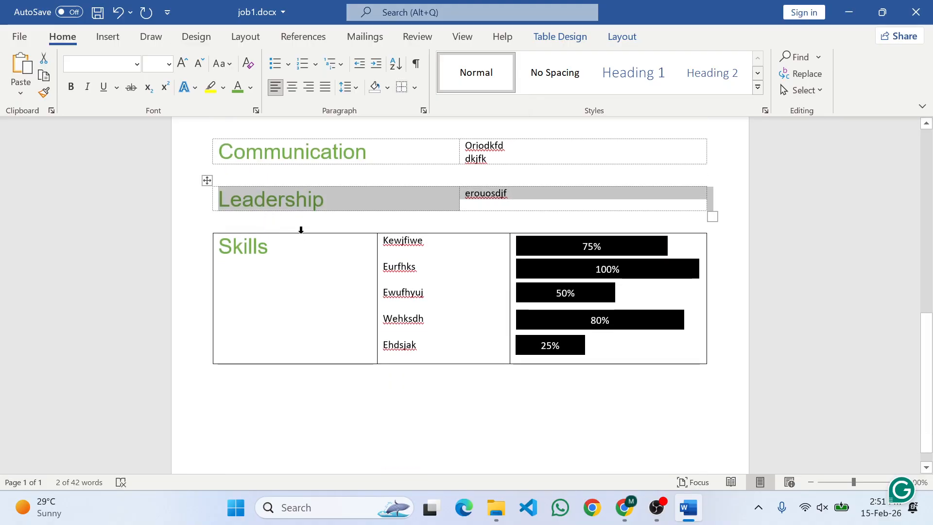
Step: Remove all borders from the whole Skills table, including its skill names and percentage bar cells
click(300, 230)
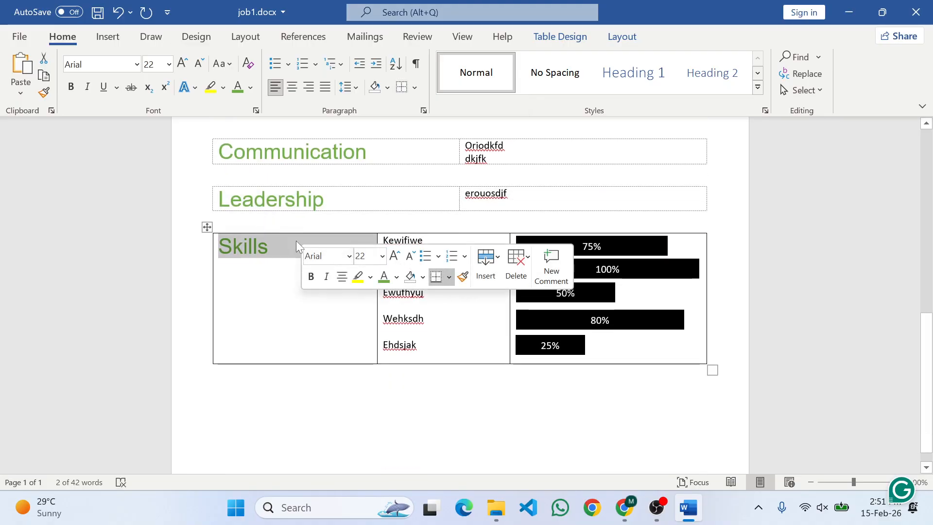
click(206, 227)
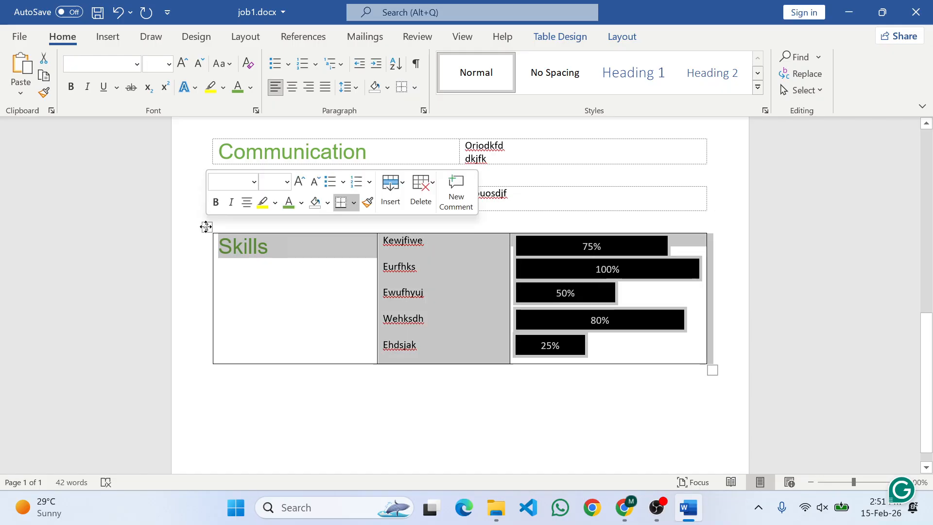
click(417, 89)
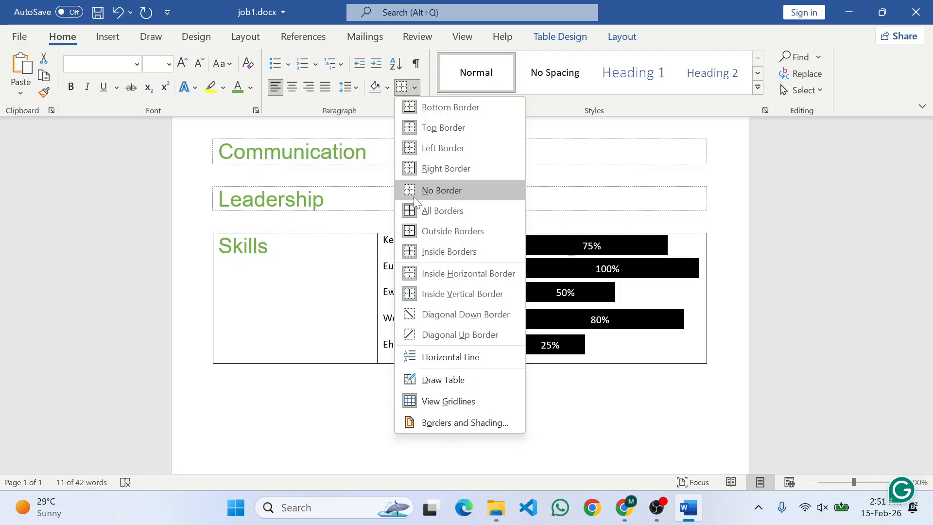
click(441, 191)
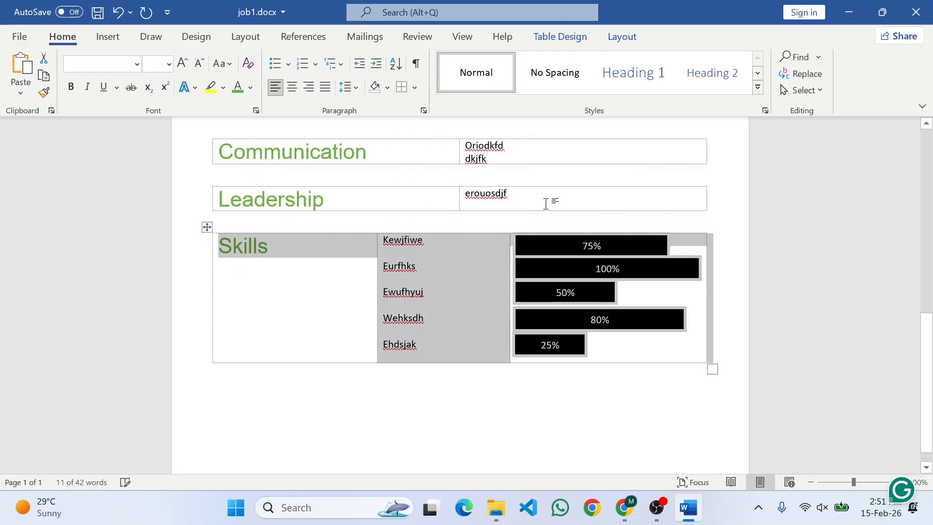
click(511, 267)
Step: Hide the table gridlines to review the borderless sections across the resume, and show the gridlines again
scroll(505, 269, up, 5)
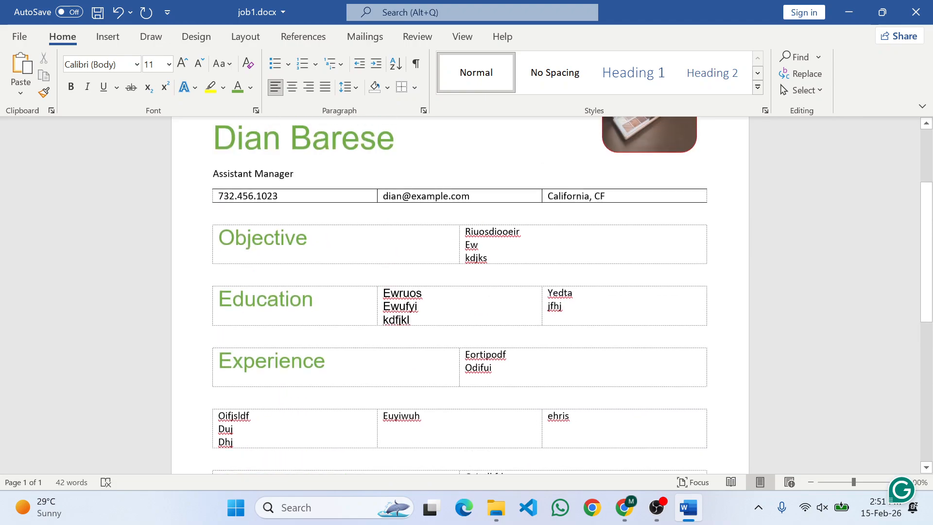
scroll(459, 292, down, 1)
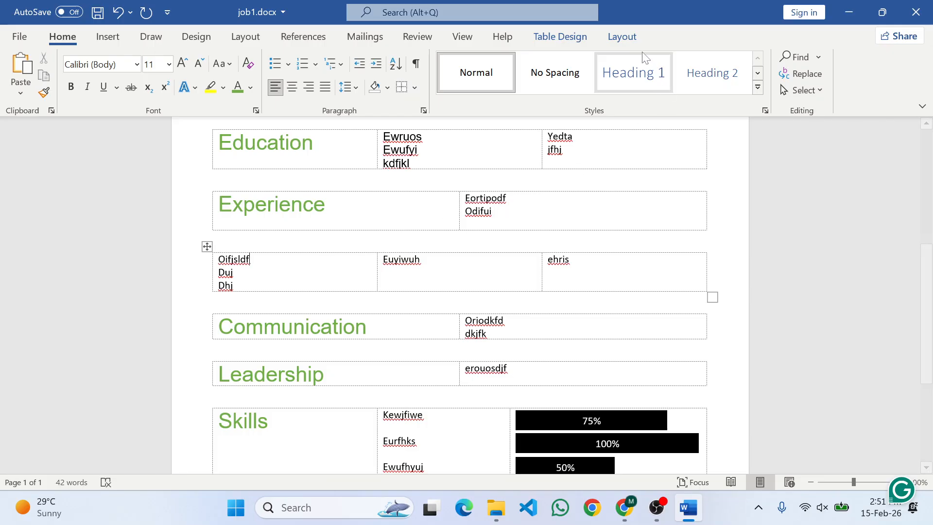
click(622, 36)
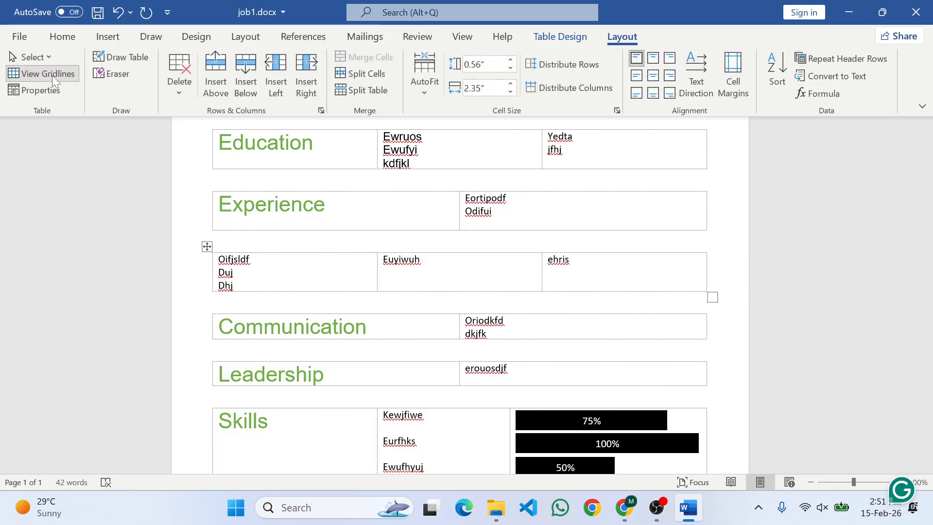
click(51, 75)
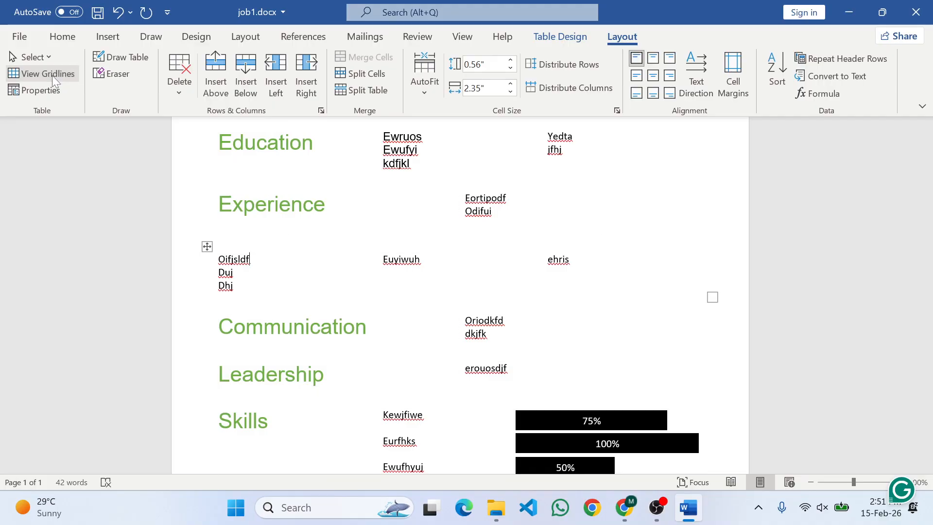
scroll(460, 292, down, 3)
scroll(250, 412, up, 6)
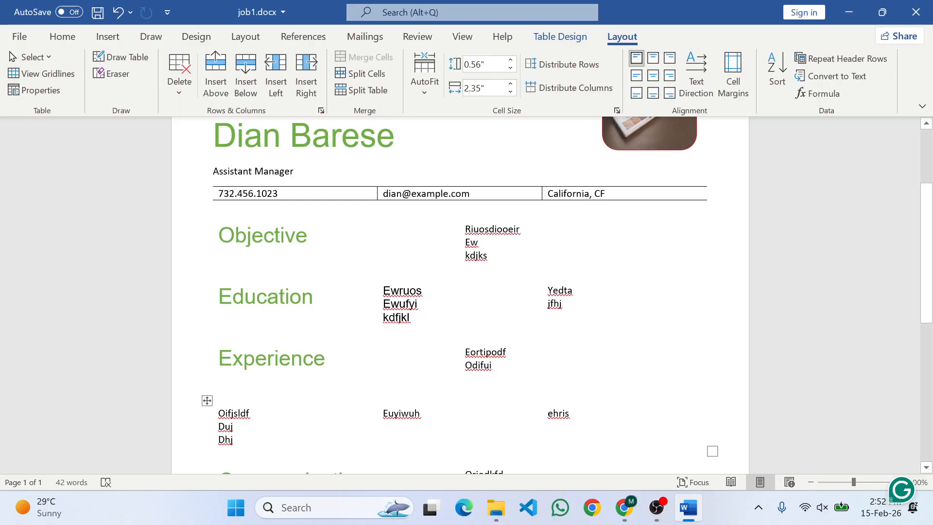
click(308, 196)
click(321, 237)
scroll(459, 291, down, 3)
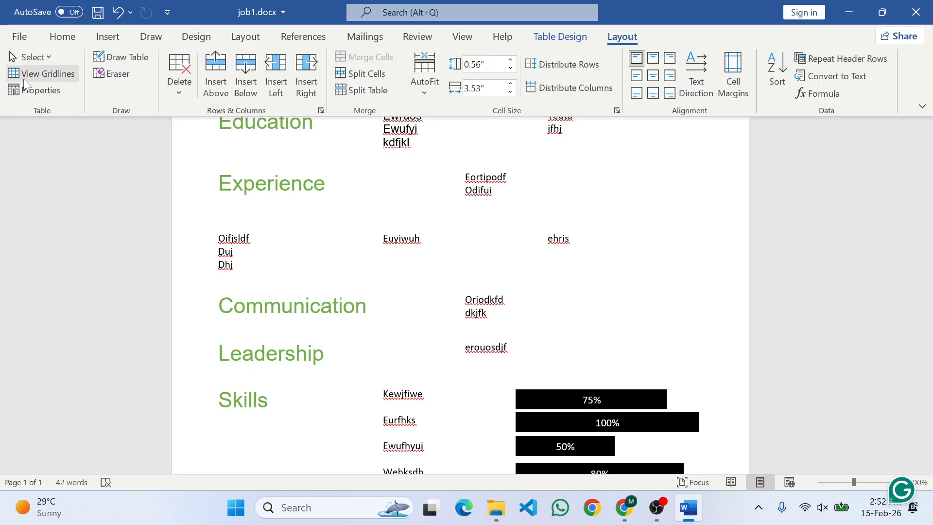
click(42, 77)
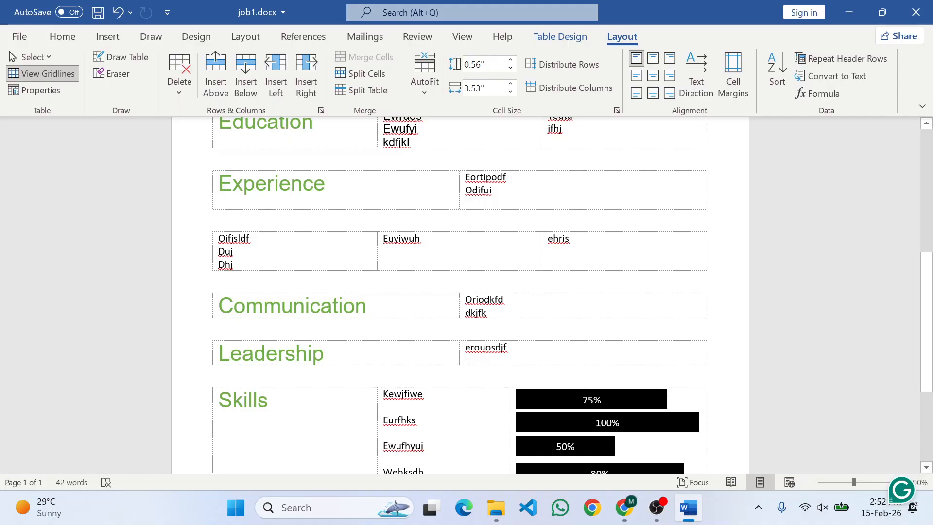
click(236, 252)
scroll(395, 251, up, 3)
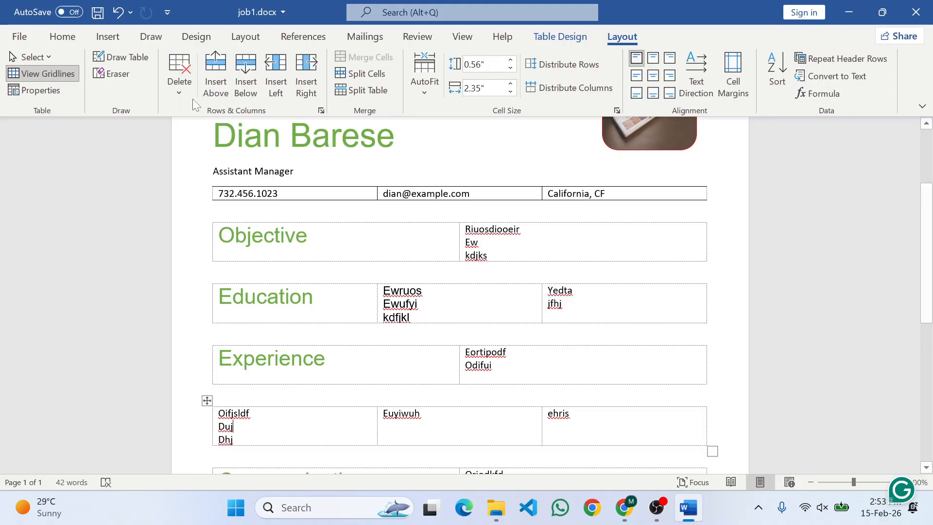
Step: Check the divider lines between the sections in the reference job-1 CO.pdf and return to job1.docx
click(107, 41)
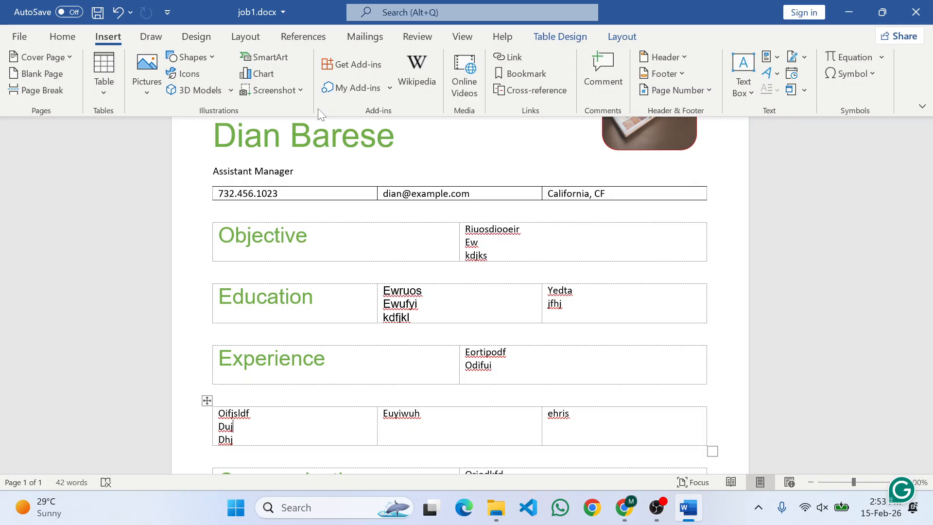
key(alt+Tab)
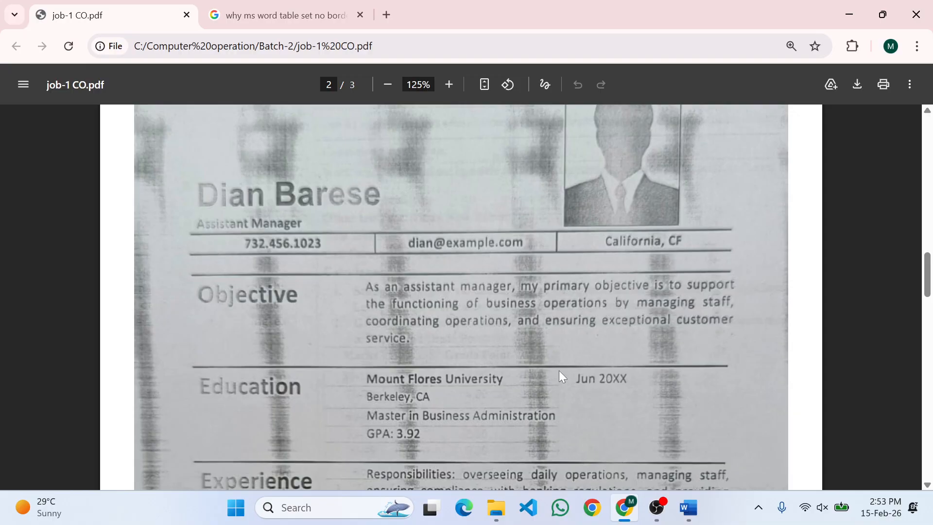
key(alt+Tab)
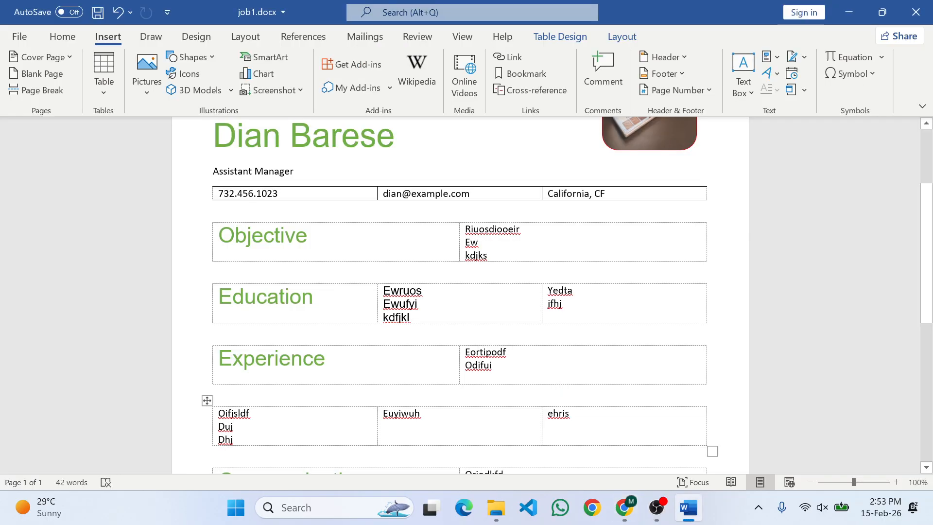
click(211, 57)
click(188, 96)
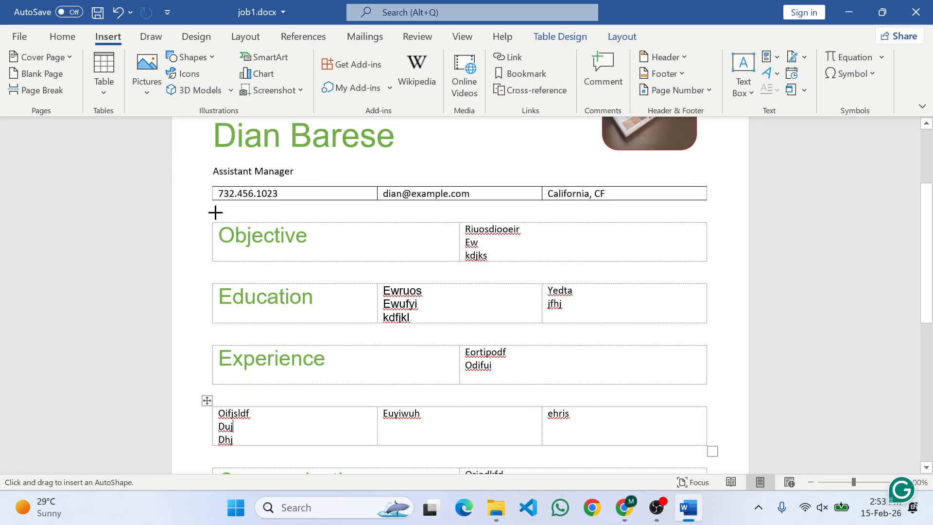
key(alt+Tab)
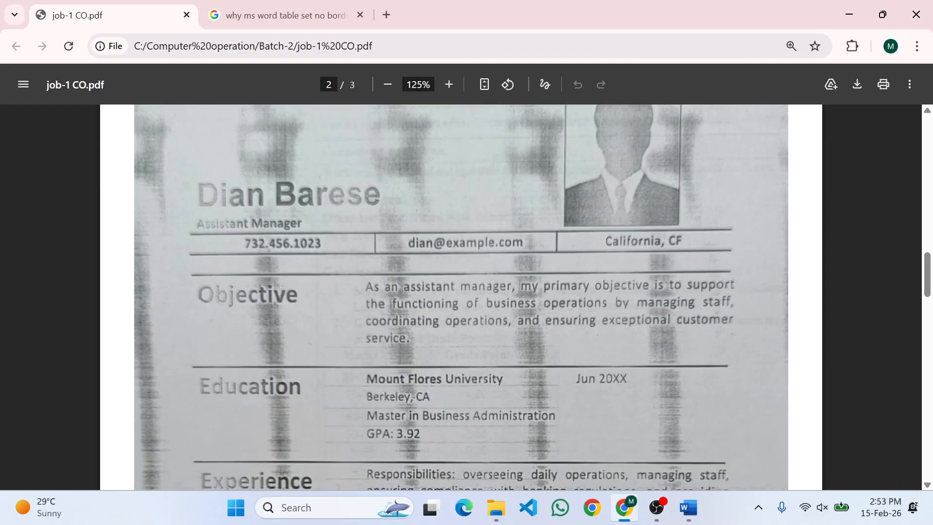
key(alt+Tab)
key(Escape)
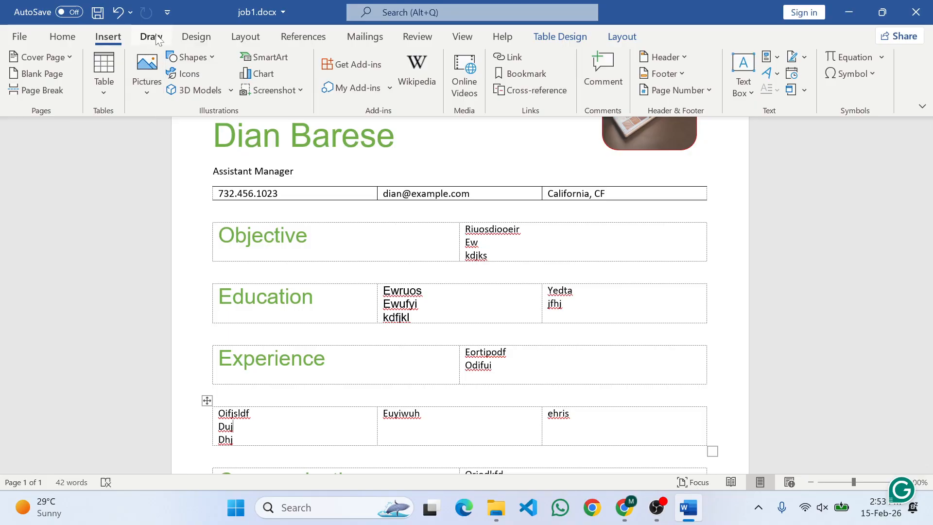
Step: Draw a straight horizontal line about 7.05" long between the contact details table and the Objective table
click(190, 58)
click(187, 94)
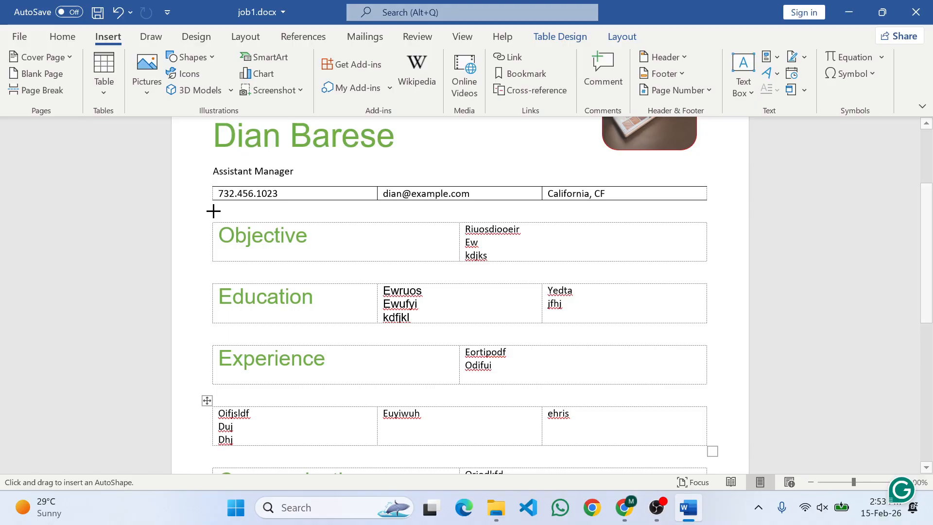
drag(213, 210, 707, 212)
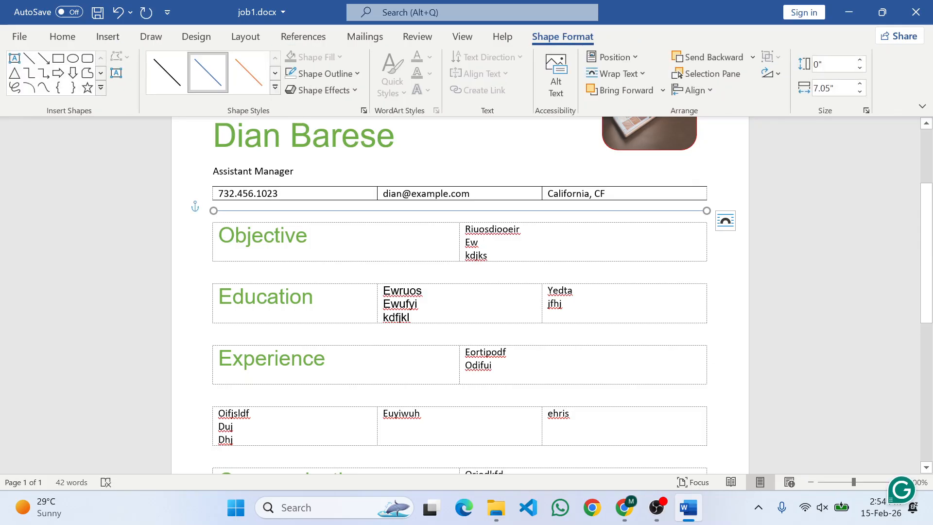
Step: Compare the line above Objective with the reference PDF, and give it a black outline with 1 pt weight
key(alt+Tab)
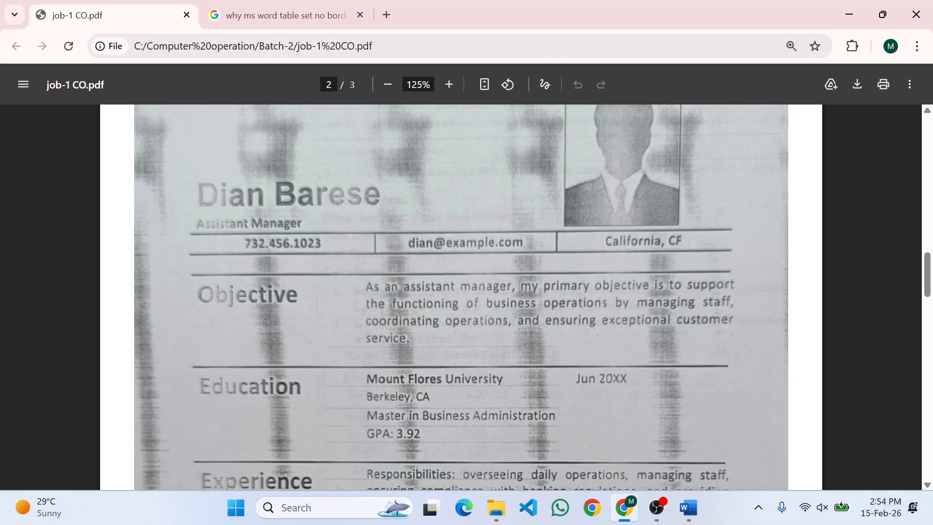
key(alt+Tab)
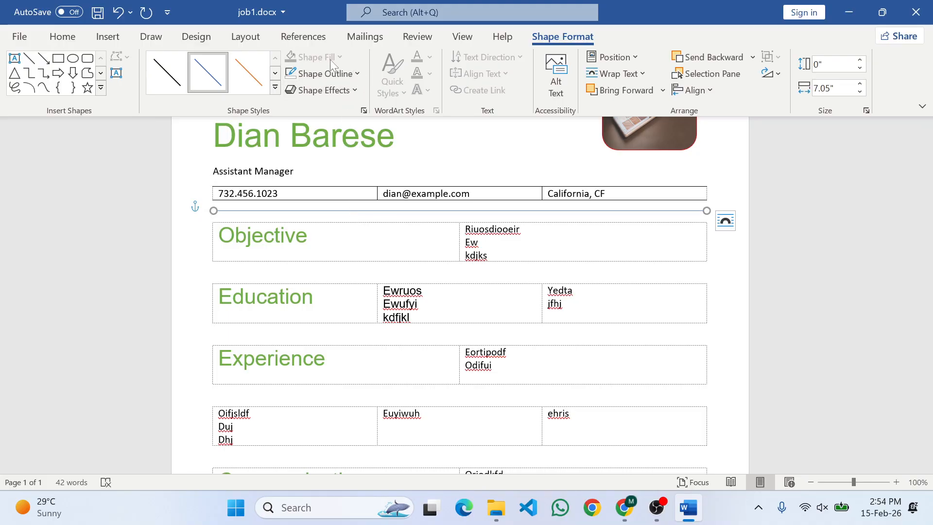
click(358, 74)
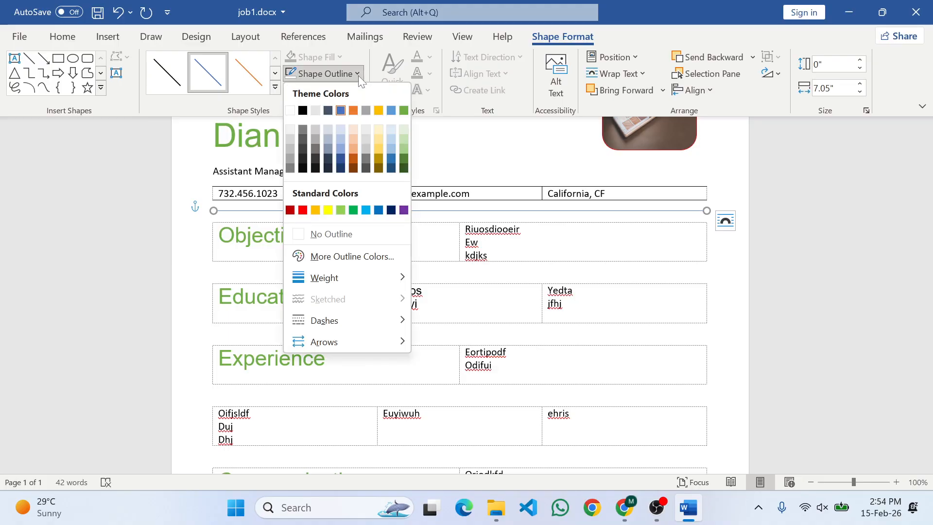
click(303, 111)
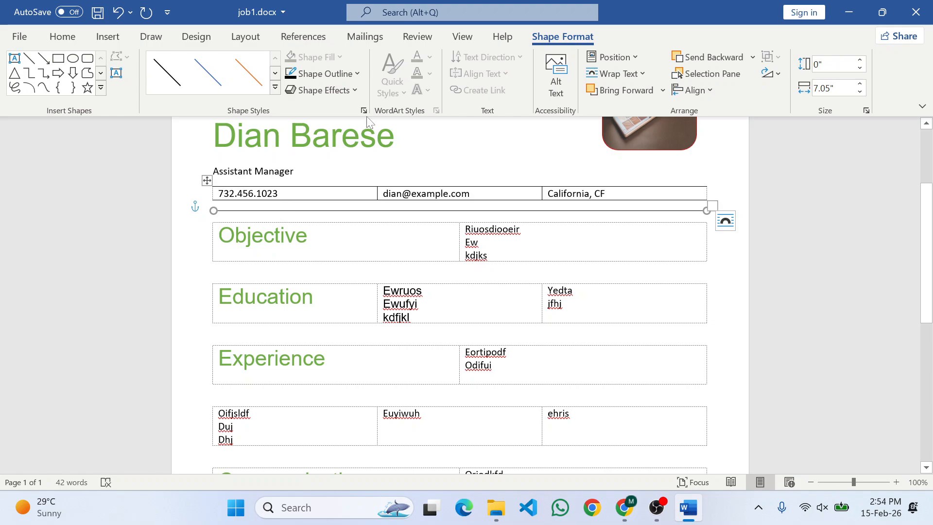
click(357, 73)
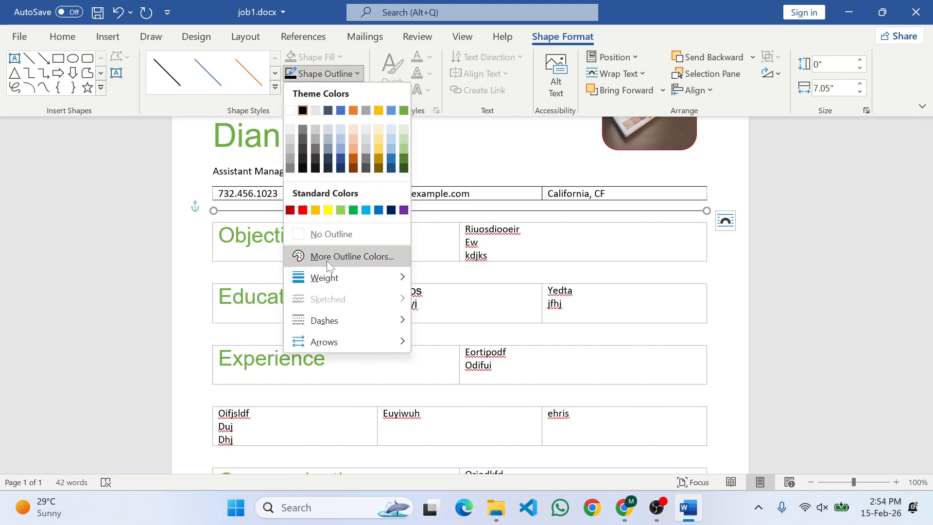
mouse_move(329, 278)
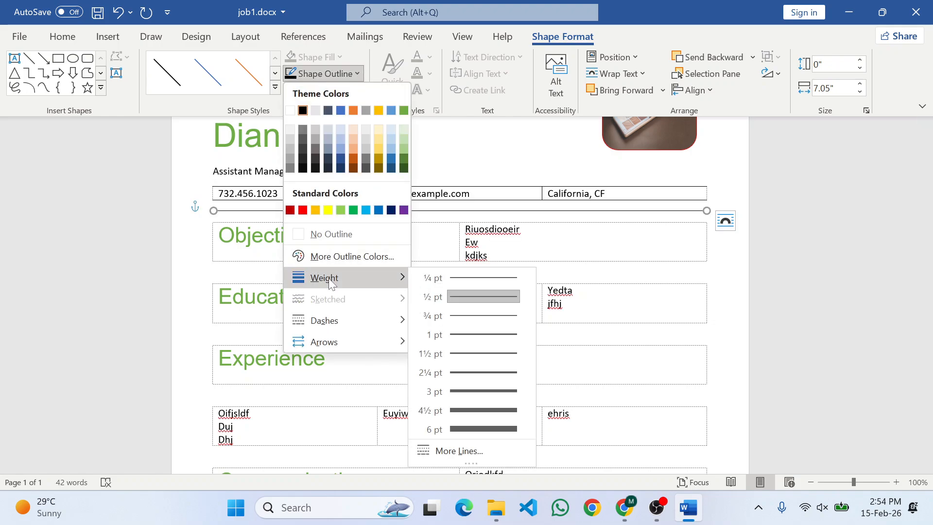
click(459, 333)
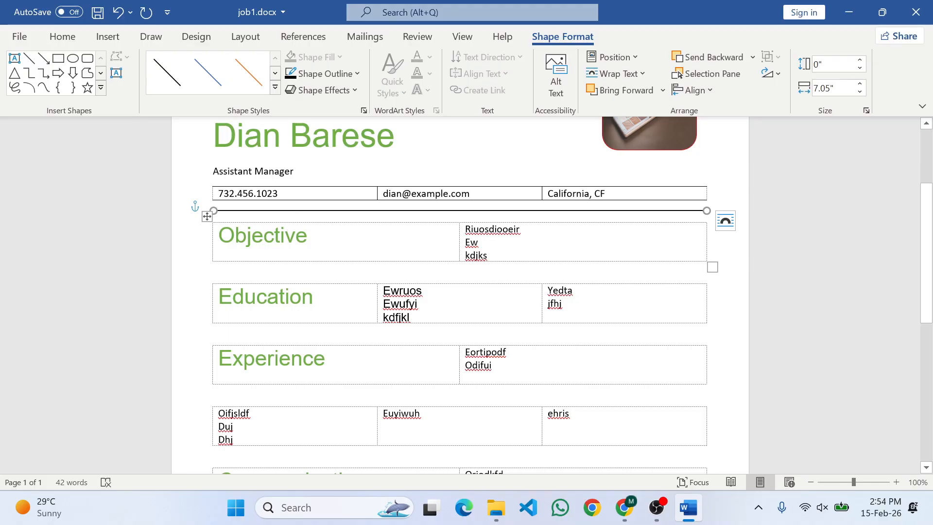
Step: Draw a second straight horizontal line about 7.05" long between the Objective and Education tables
click(108, 36)
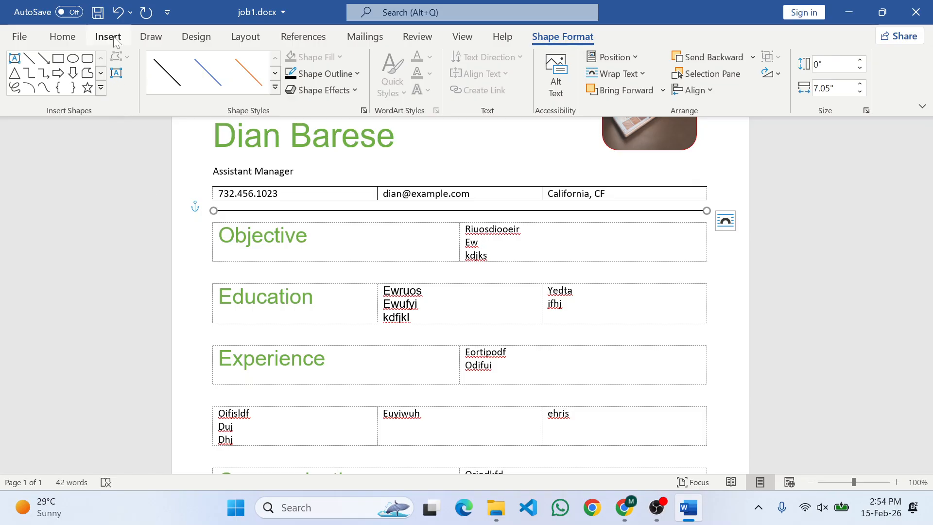
click(211, 56)
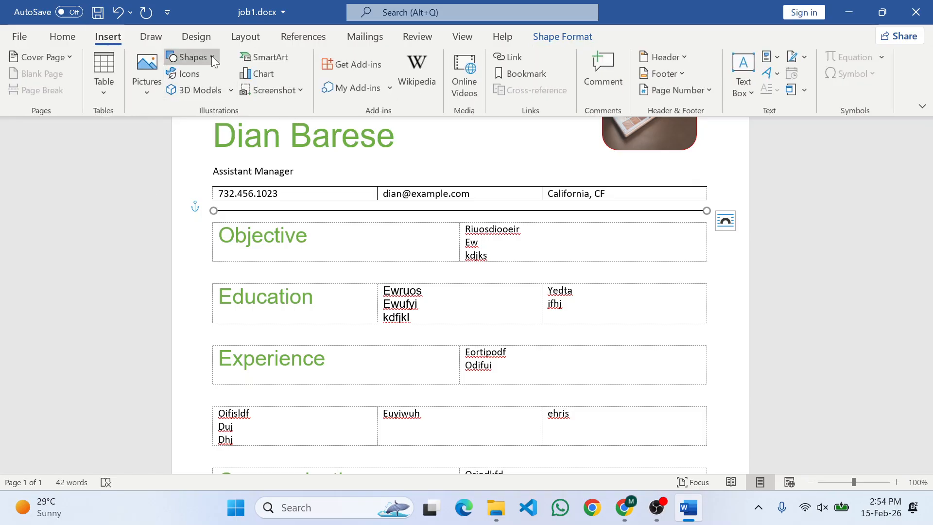
click(186, 96)
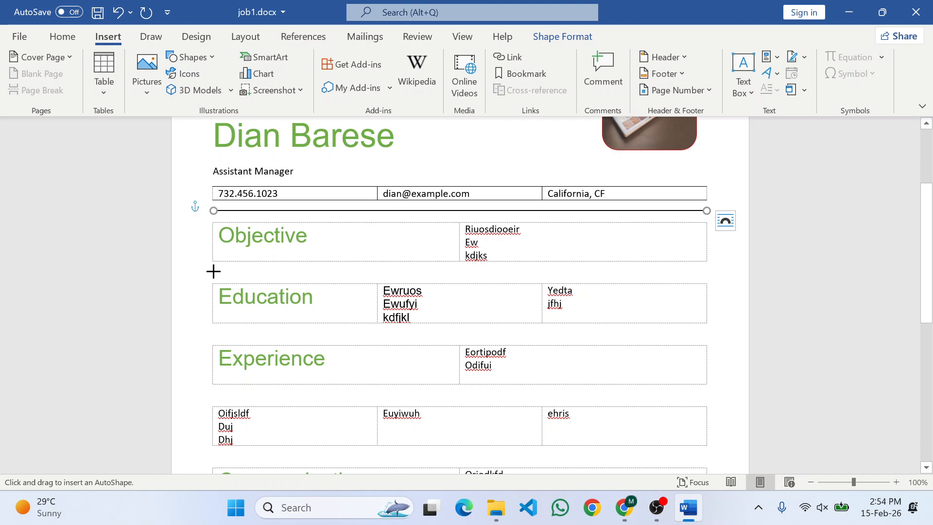
drag(213, 271, 706, 284)
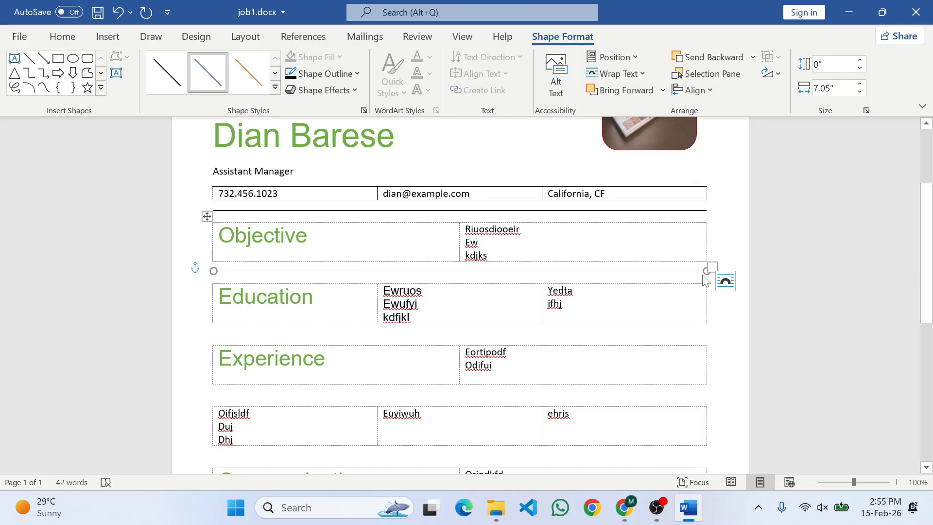
Step: Set the outline of the line between Objective and Education to black with 1 pt weight
click(357, 74)
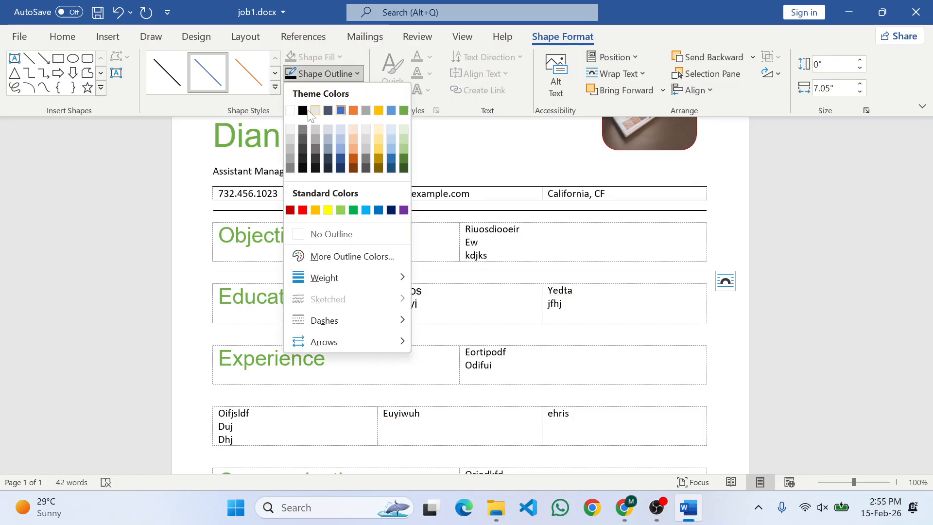
click(304, 110)
click(357, 75)
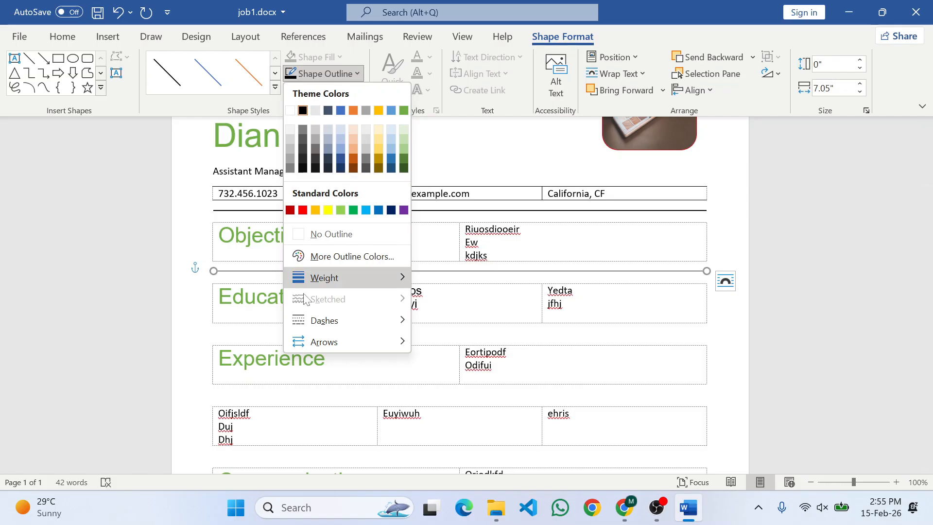
mouse_move(400, 281)
click(441, 336)
Step: Switch to job-1 CO.pdf and examine the divider lines around the Education, Experience and Communication sections
key(alt+Tab)
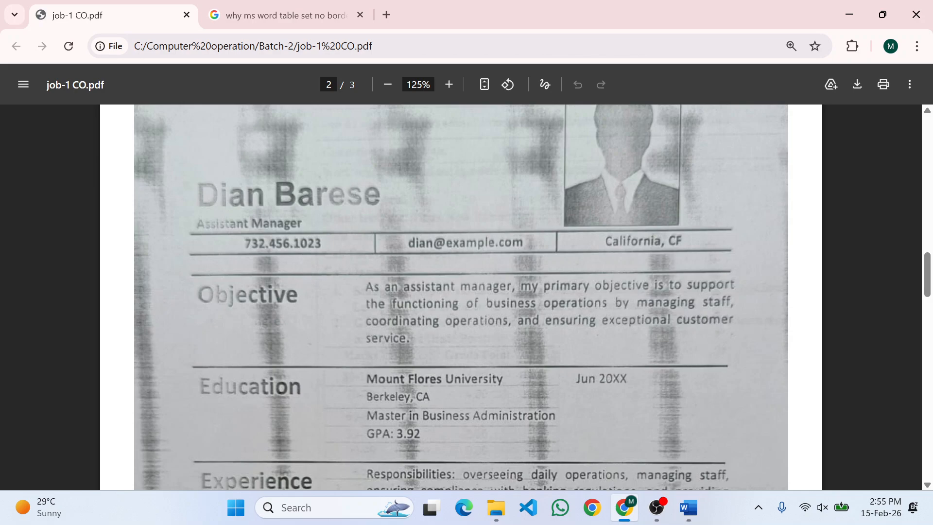
scroll(461, 296, down, 7)
scroll(461, 297, up, 3)
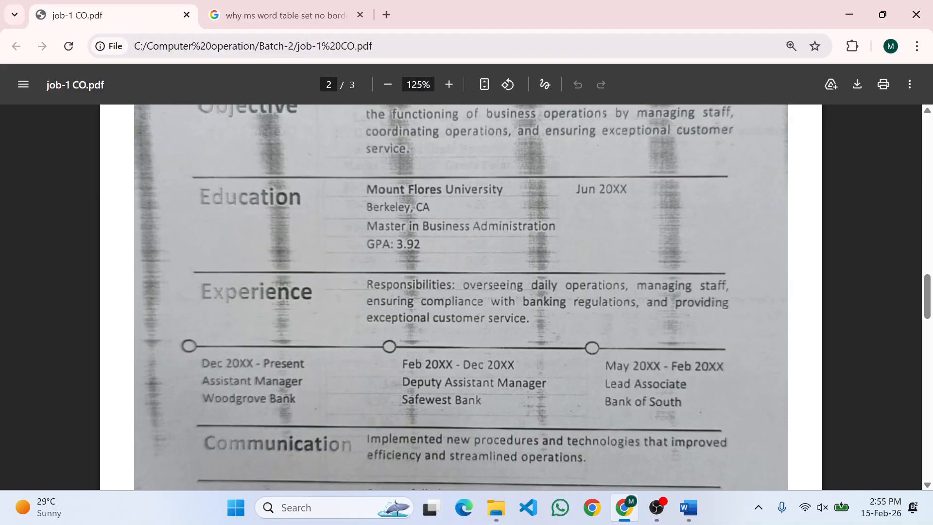
Step: Switch back to job1.docx and draw a straight horizontal line about 7.05" long between the Education and Experience tables
key(alt+Tab)
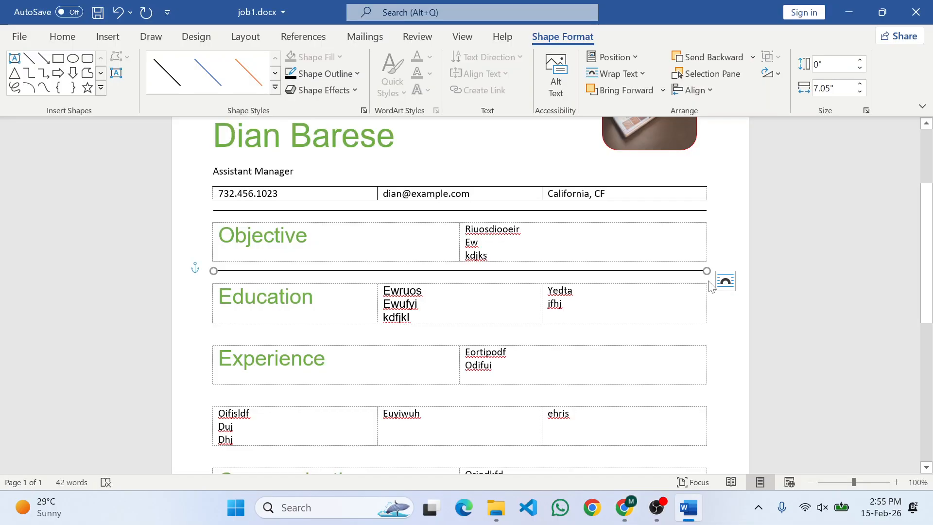
click(108, 37)
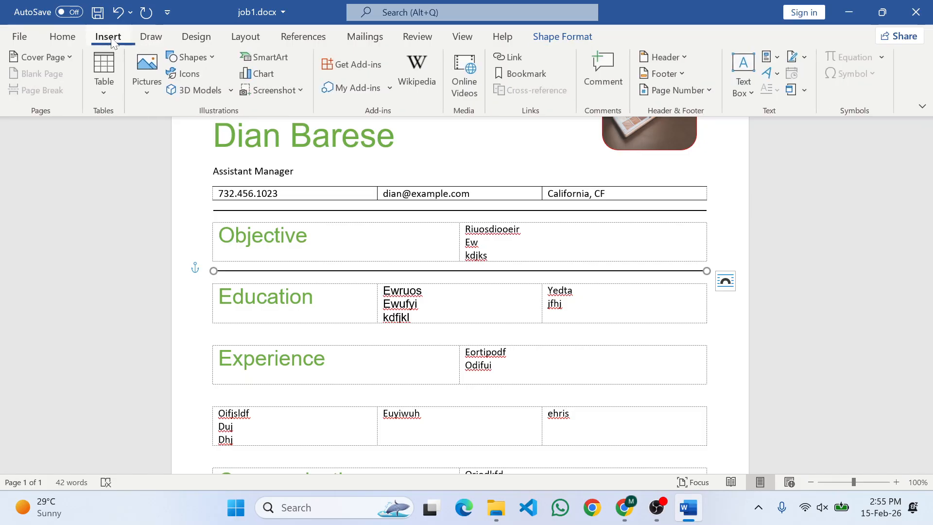
click(214, 56)
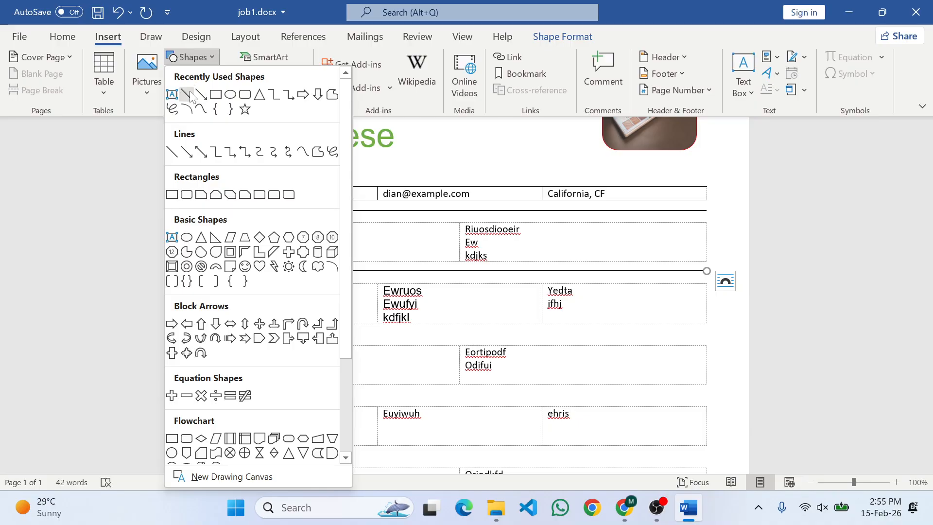
click(193, 96)
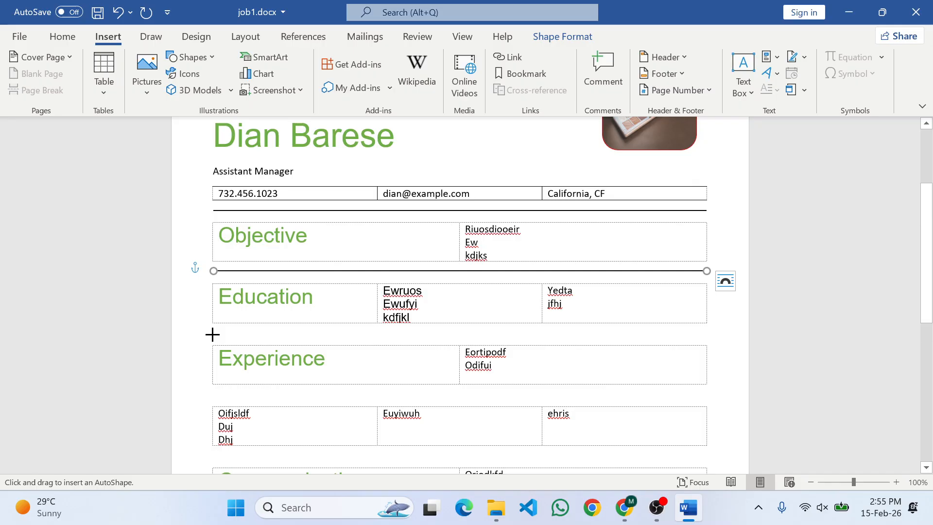
drag(212, 334, 704, 335)
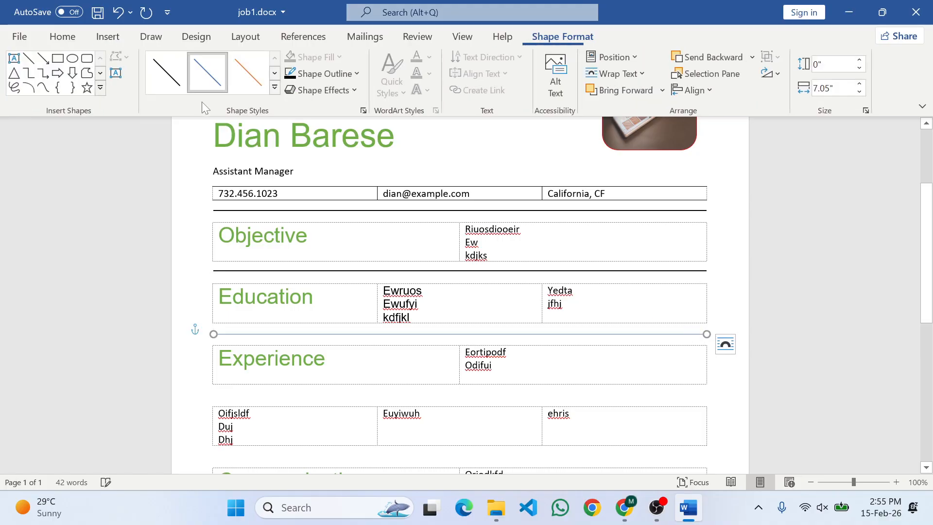
Step: Set the outline of the line between Education and Experience to black with 1 pt weight
click(358, 73)
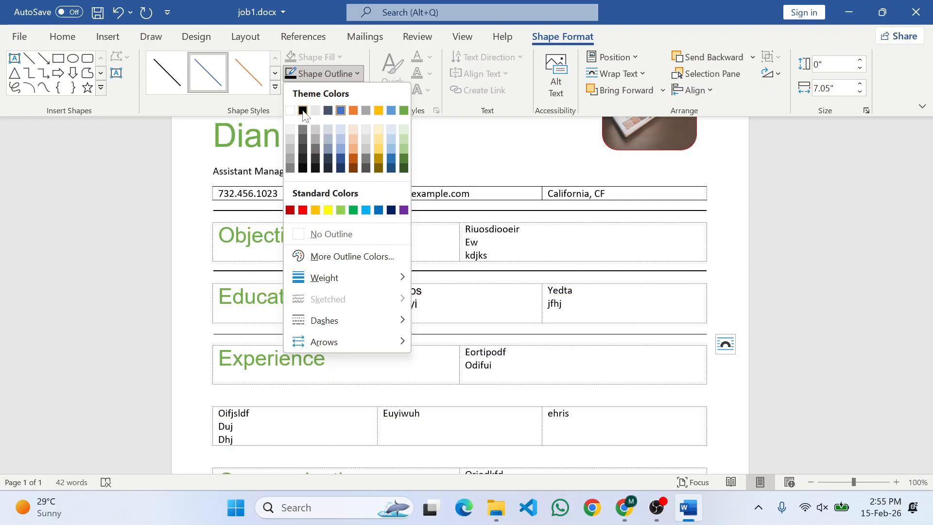
click(323, 106)
click(358, 73)
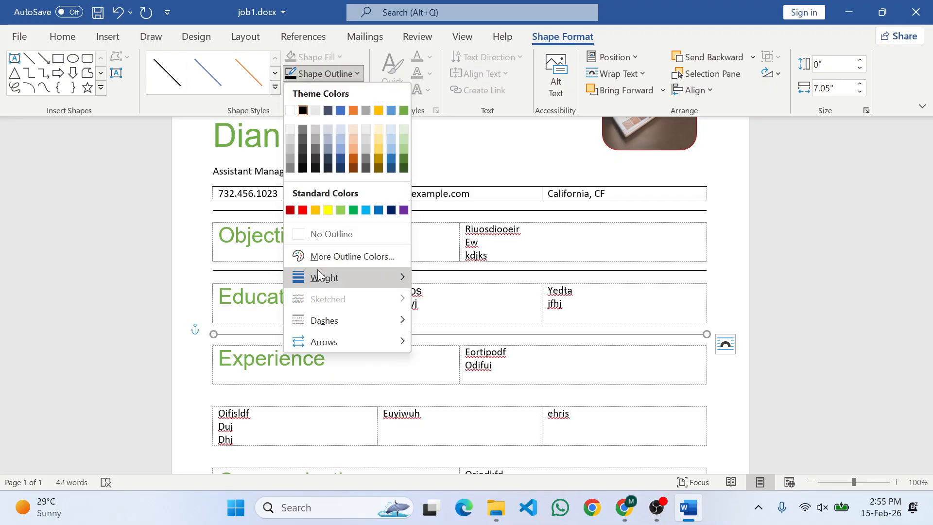
mouse_move(392, 279)
click(474, 336)
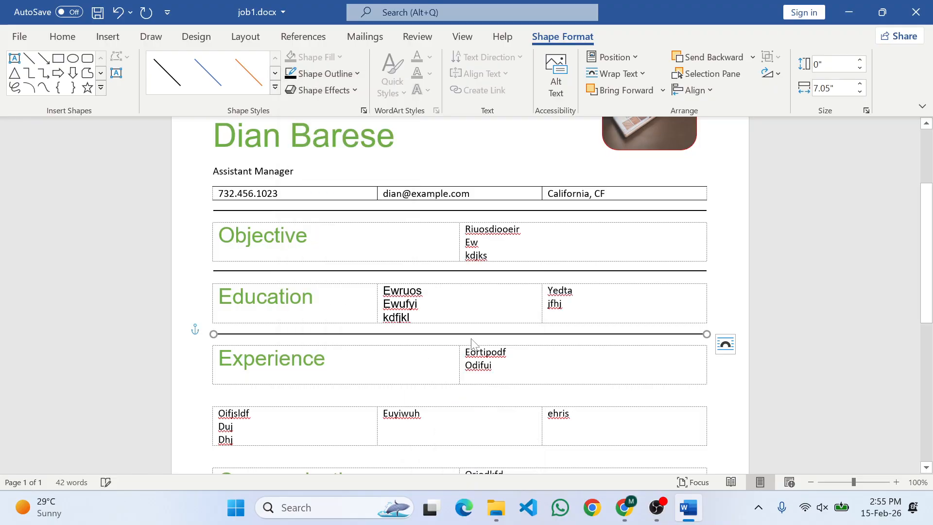
Step: Compare the area below Experience in job1.docx with the circle-marked timeline in job-1 CO.pdf
key(alt+Tab)
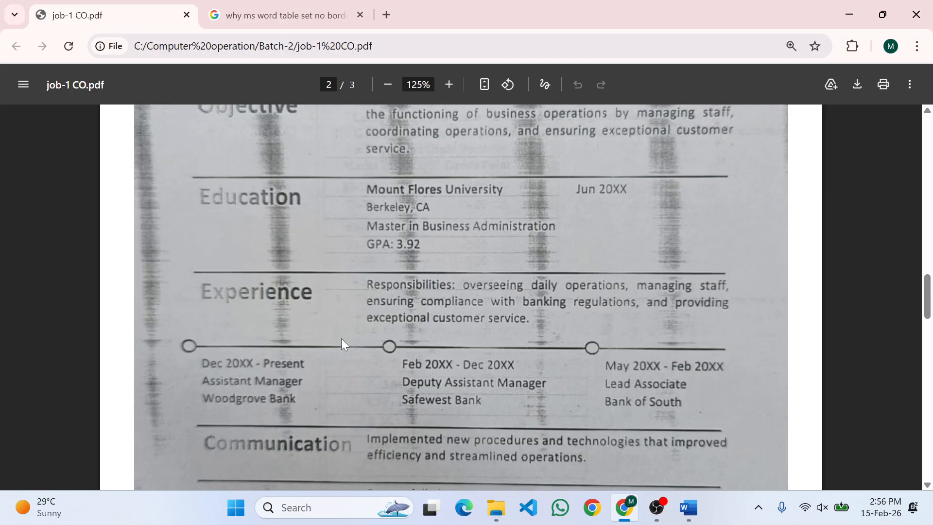
click(689, 508)
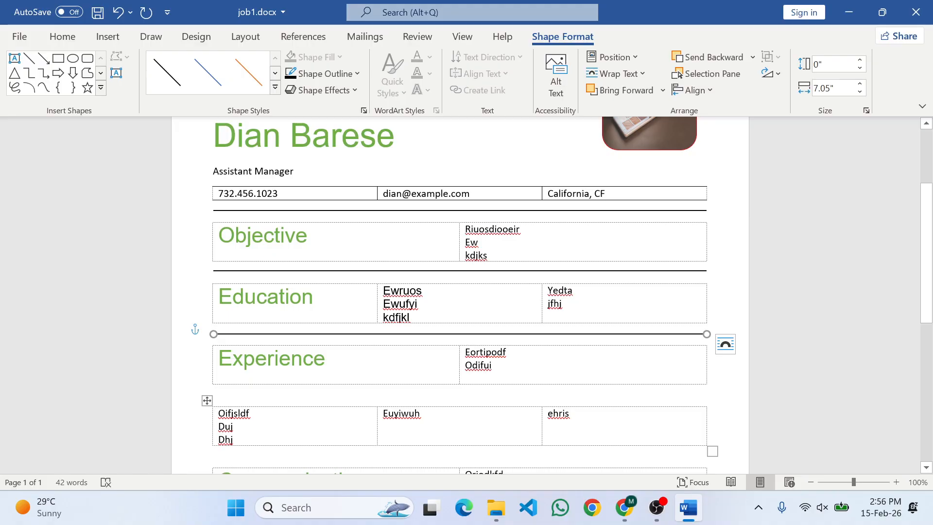
key(alt+Tab)
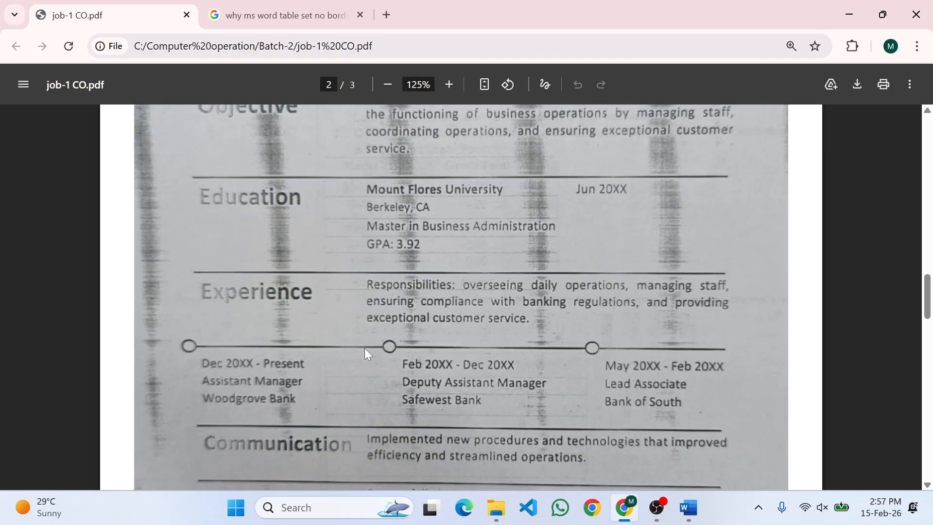
click(688, 507)
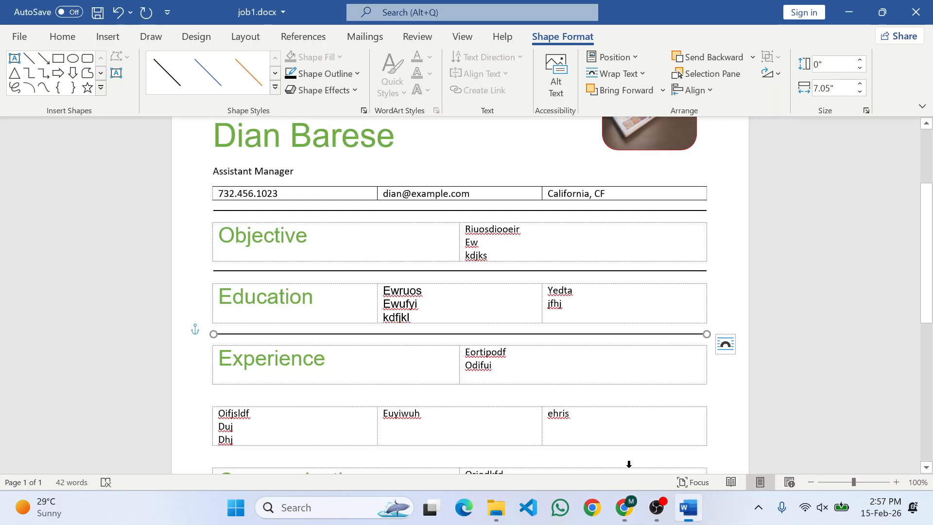
Step: Browse the available shapes for one that matches the circle markers of the reference timeline
scroll(209, 340, down, 3)
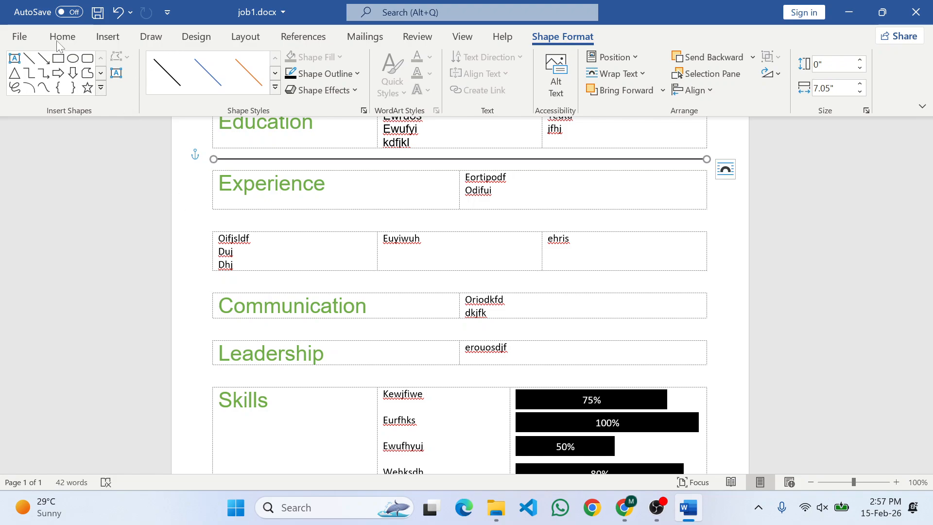
click(107, 37)
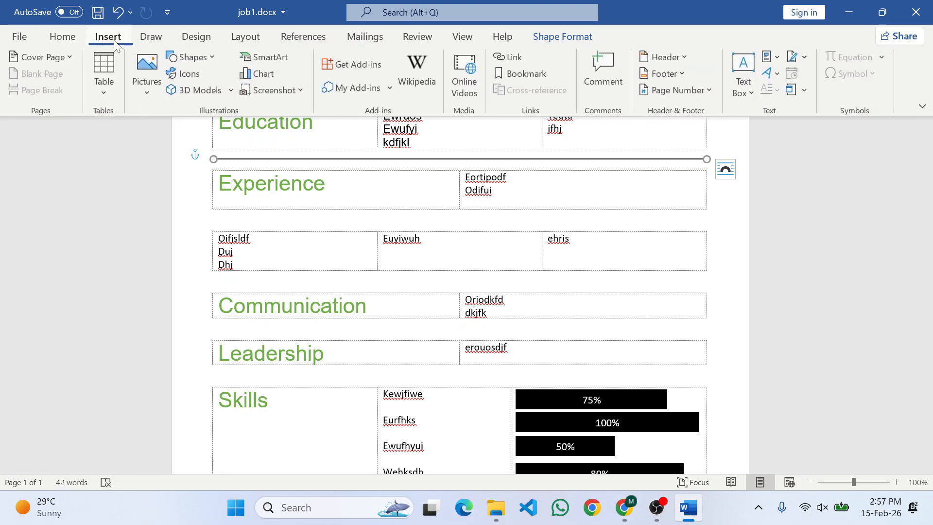
click(212, 60)
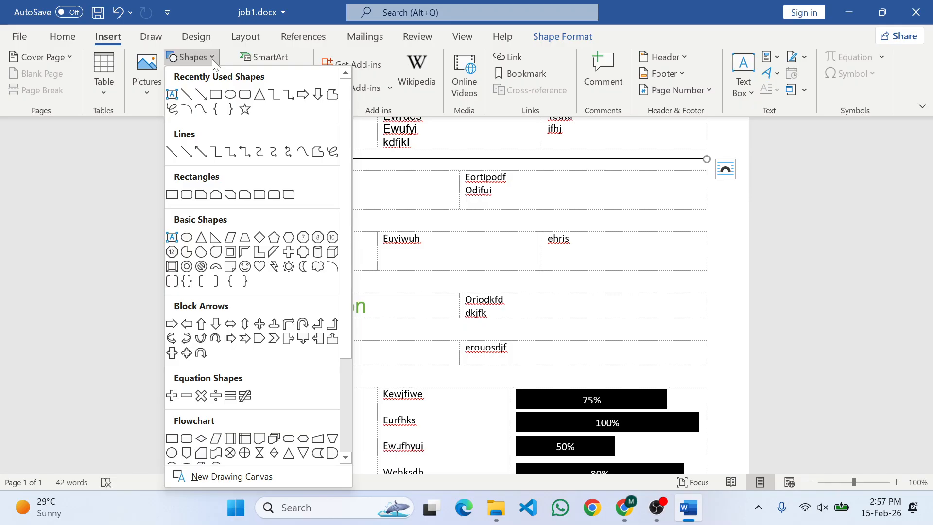
scroll(252, 201, down, 3)
scroll(250, 202, up, 3)
scroll(268, 301, down, 3)
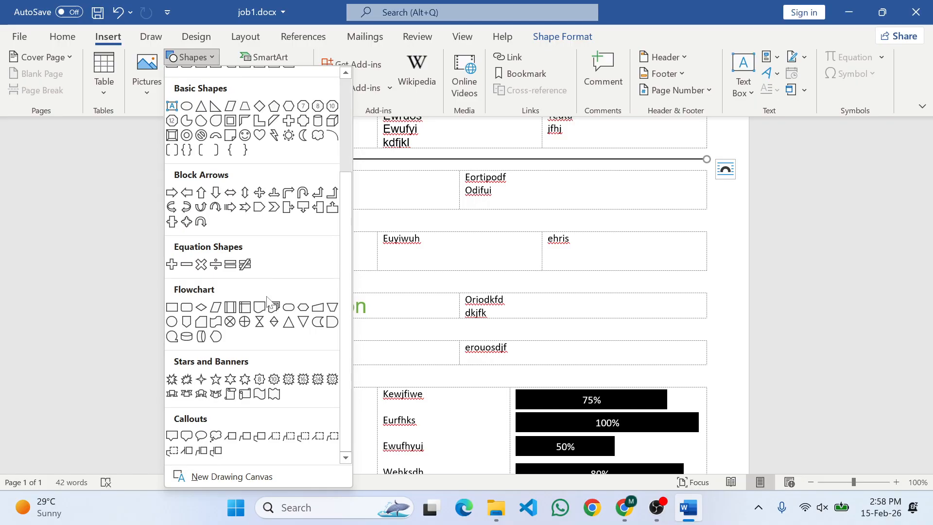
scroll(267, 300, up, 3)
scroll(268, 301, down, 3)
scroll(270, 302, up, 3)
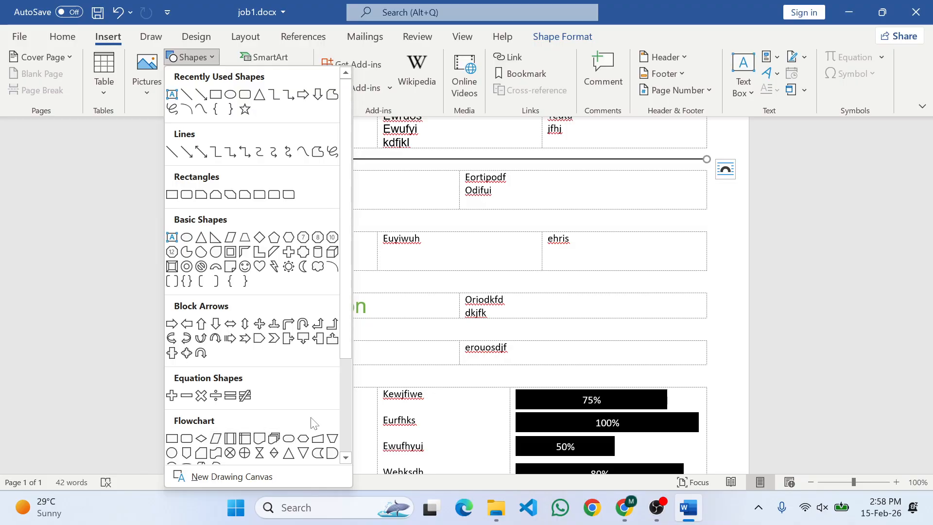
scroll(315, 400, down, 3)
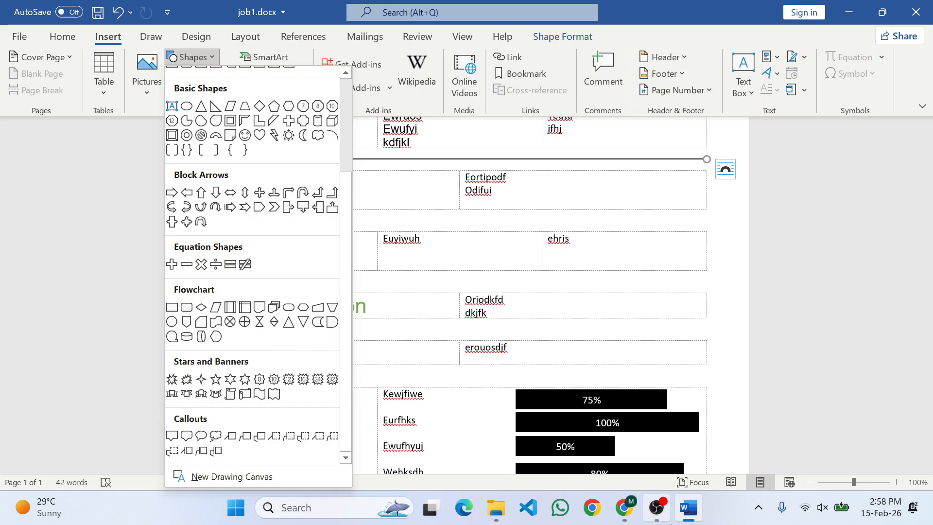
click(656, 507)
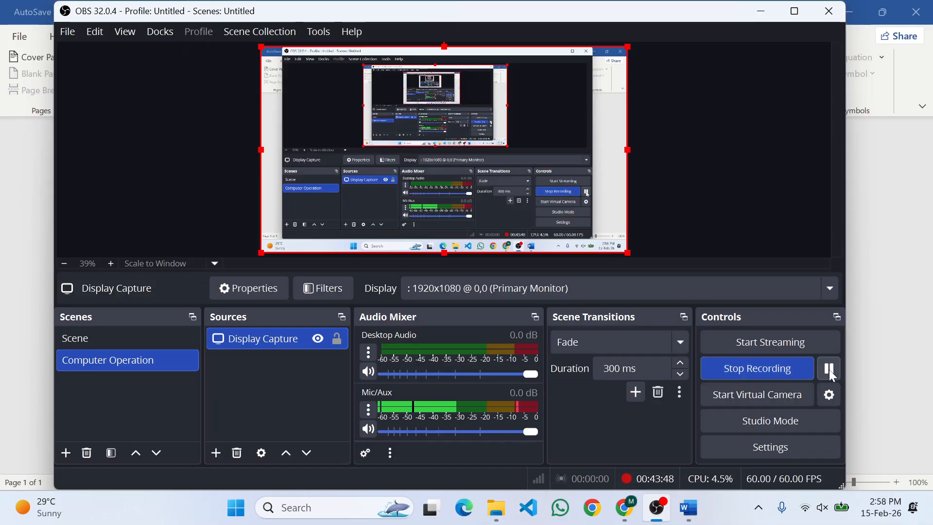
click(760, 12)
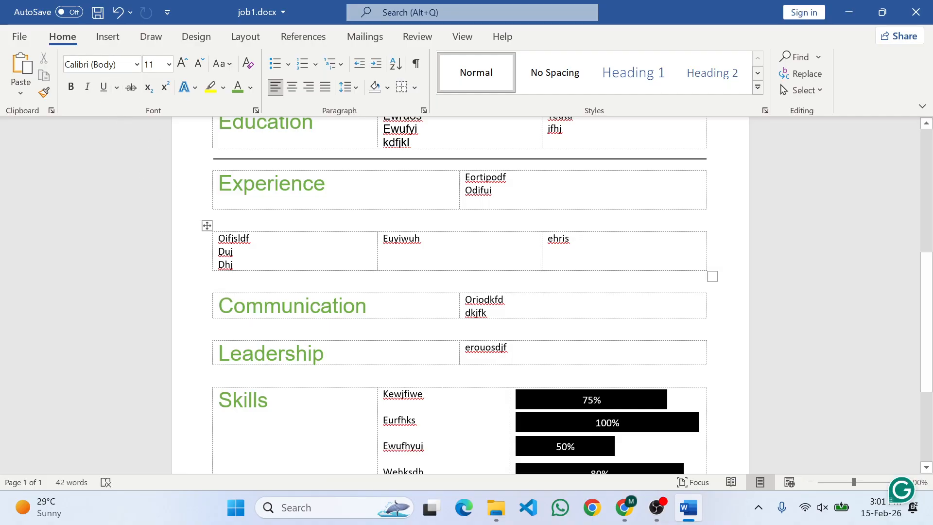
Step: Draw a Circle: Hollow shape about 0.16" by 0.16" at the start of the gap above the Communication table
scroll(227, 290, up, 3)
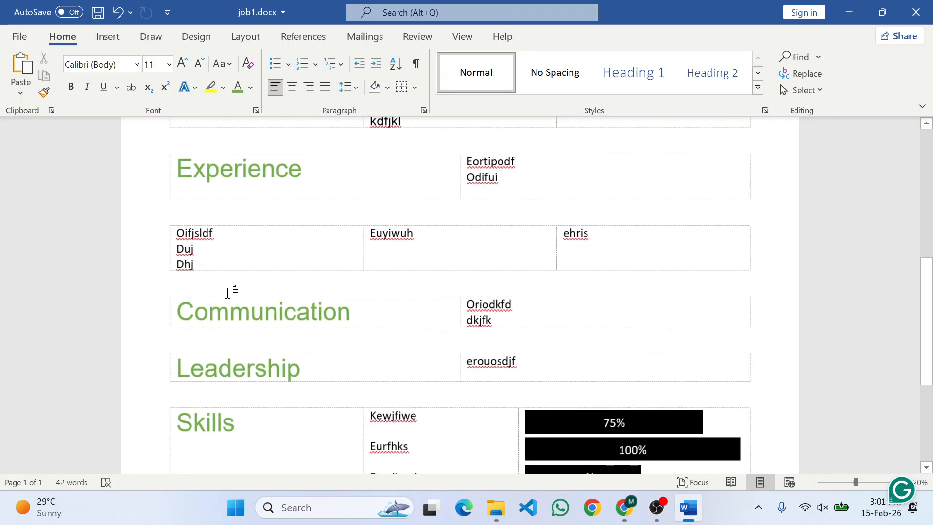
scroll(102, 283, up, 8)
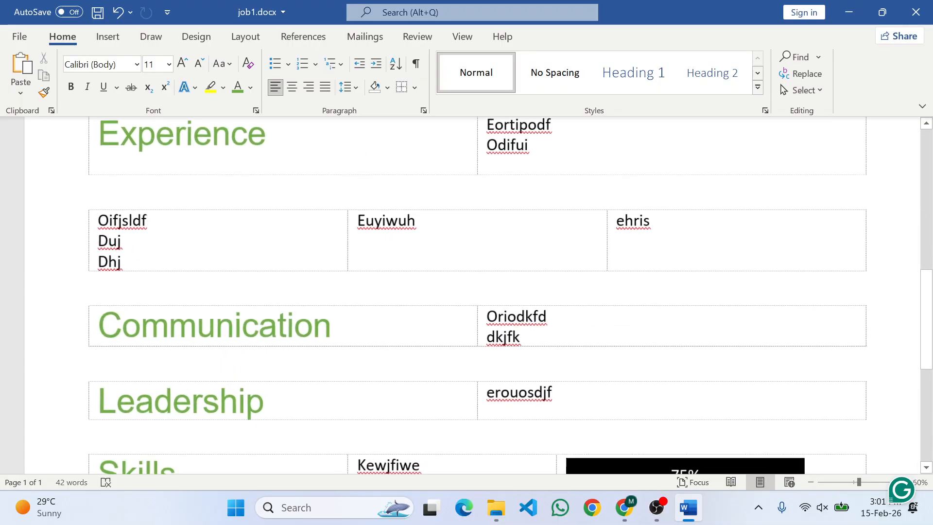
scroll(101, 283, up, 4)
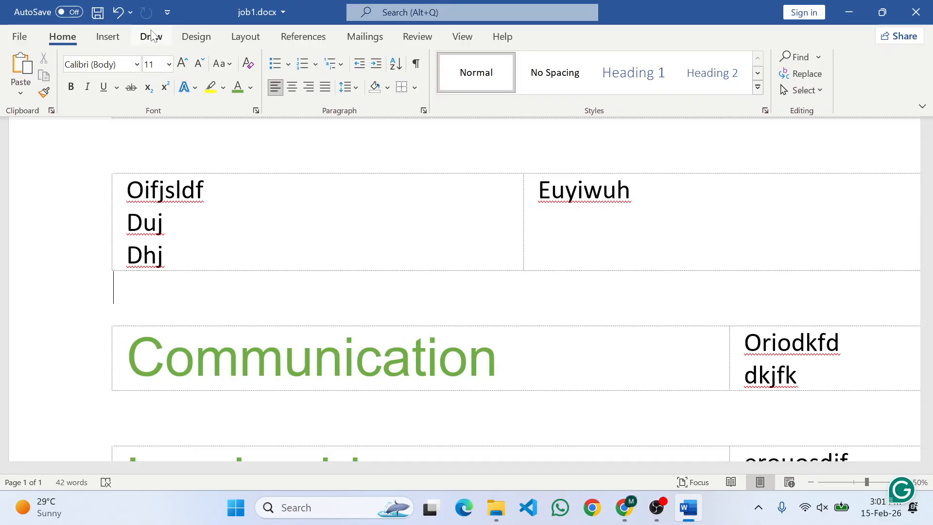
click(108, 38)
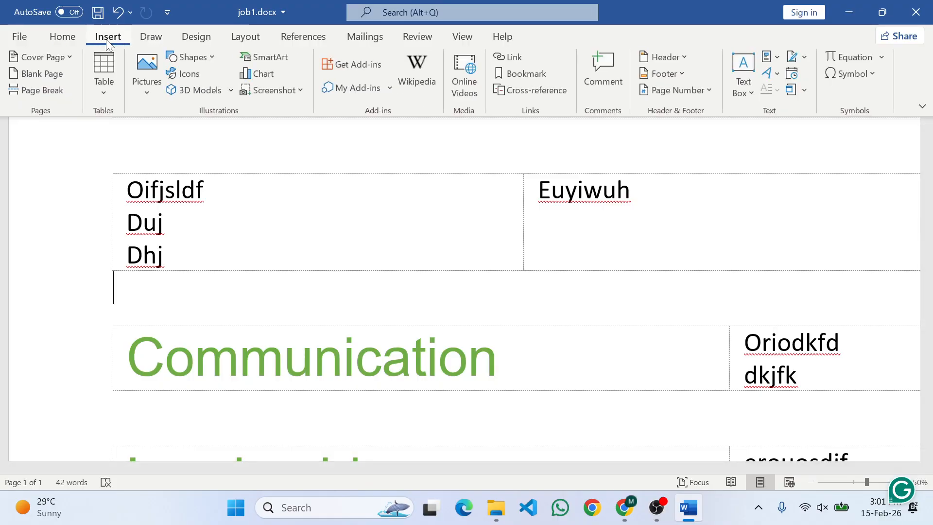
click(213, 57)
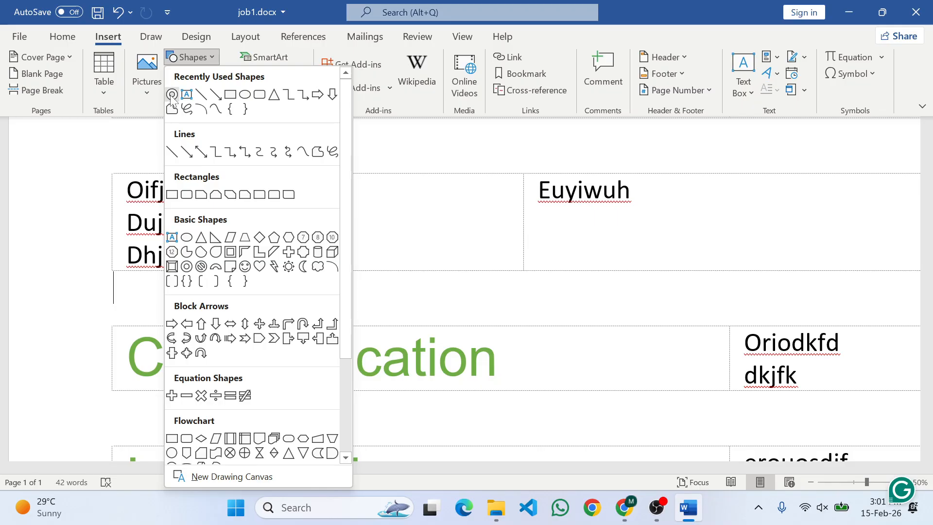
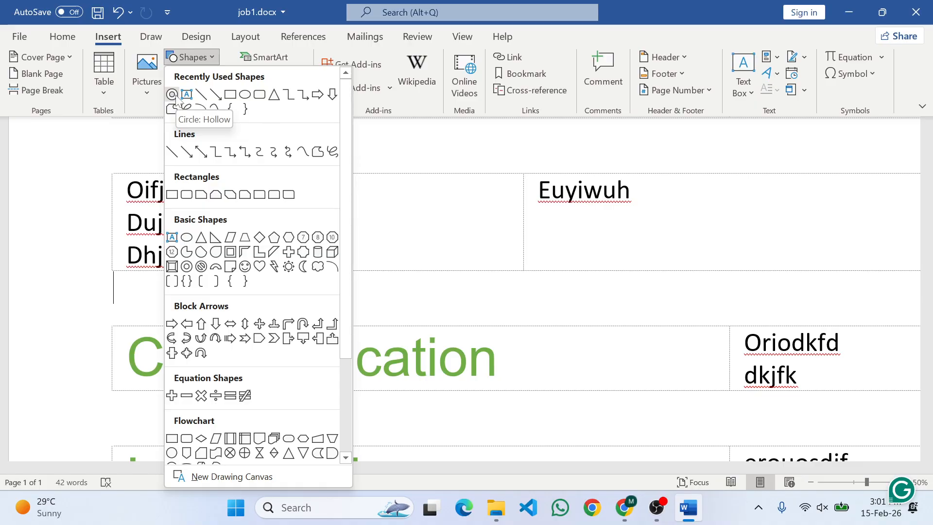
click(174, 96)
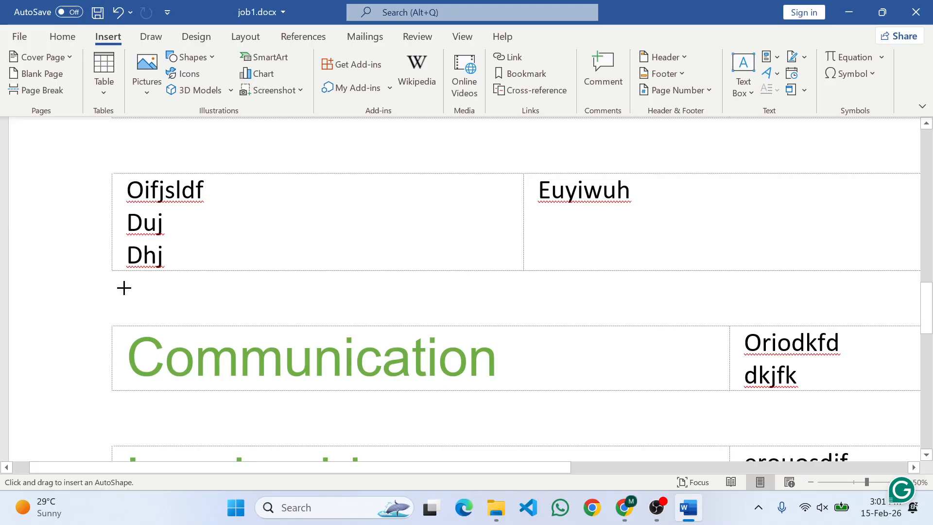
drag(124, 287, 148, 303)
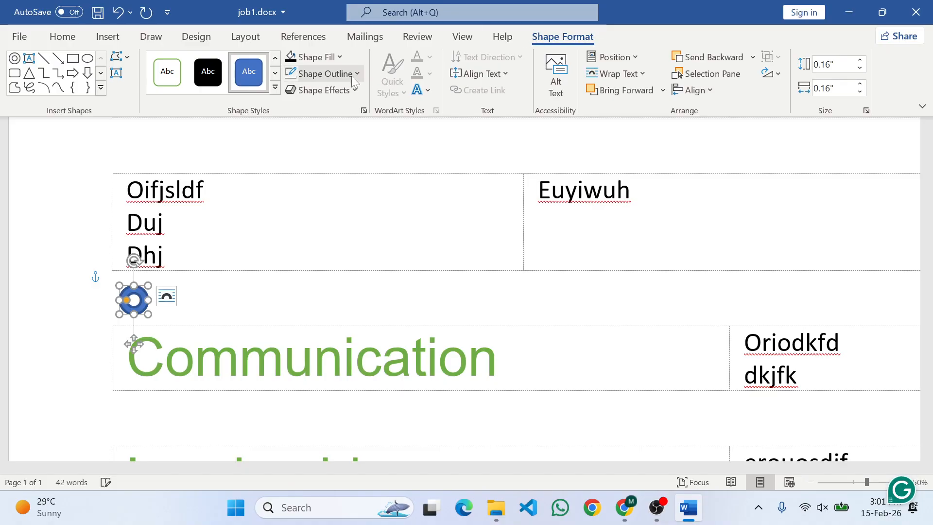
Step: Remove the hollow circle's outline and fill it with black
click(357, 73)
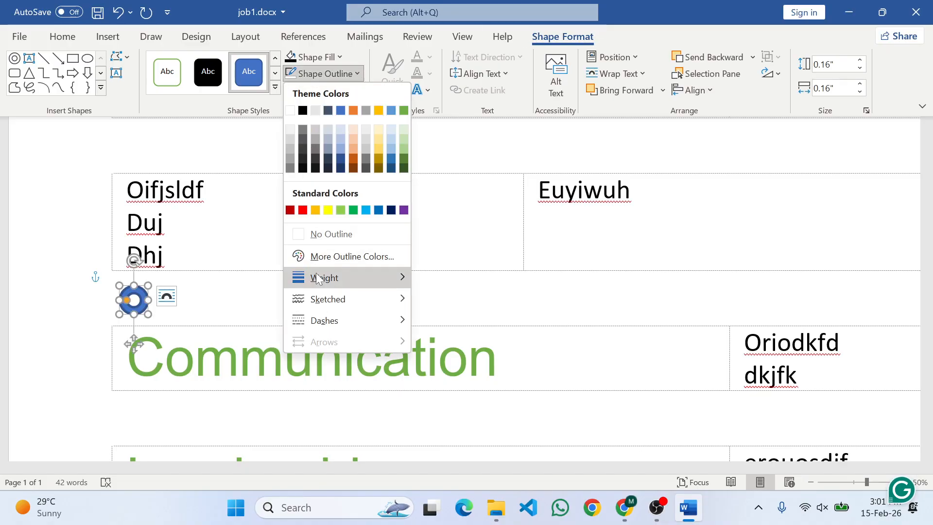
click(342, 235)
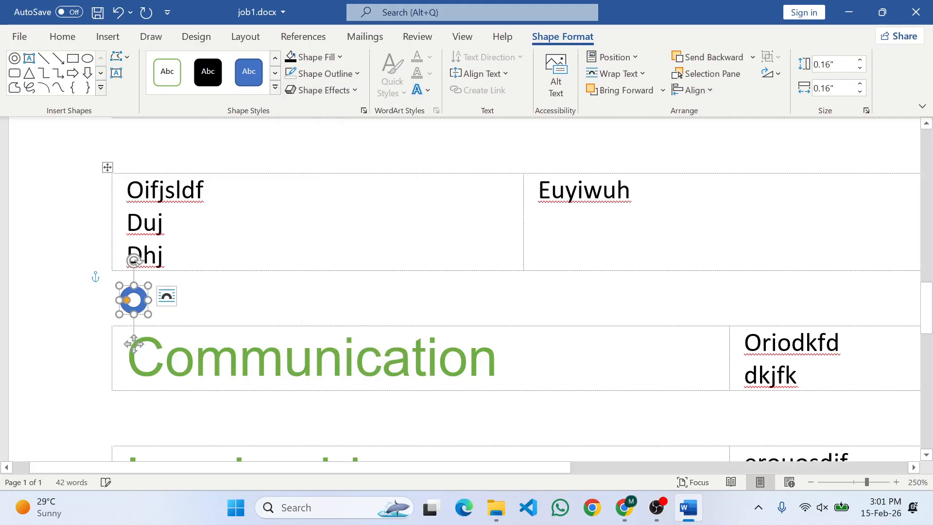
click(340, 57)
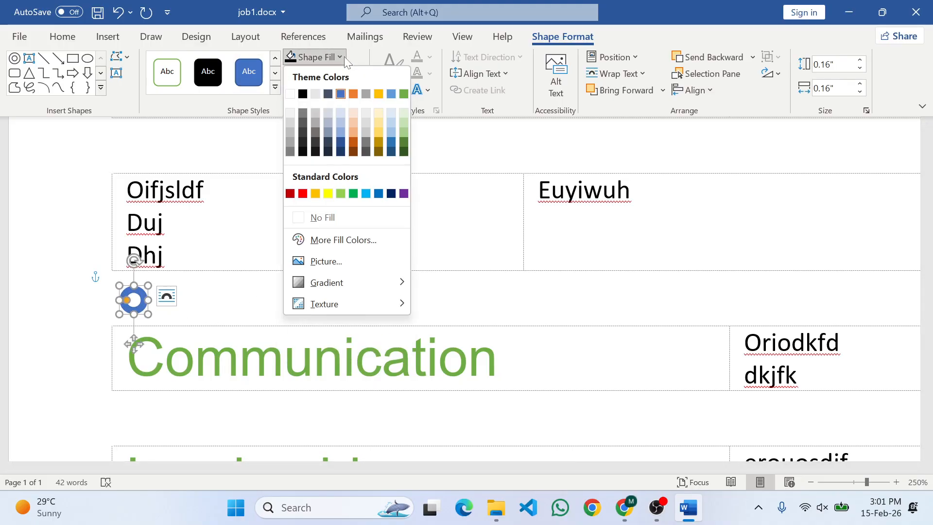
click(303, 94)
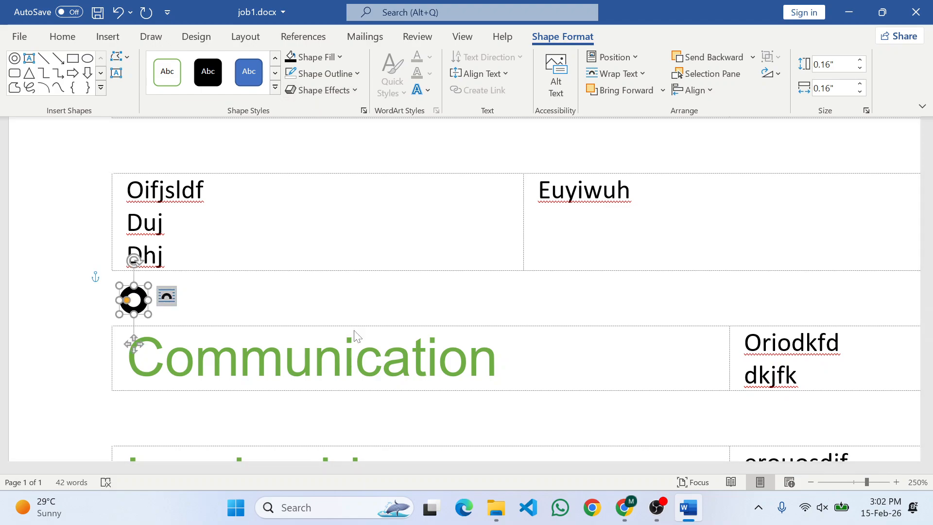
click(287, 295)
ctrl+scroll(287, 295, down, 10)
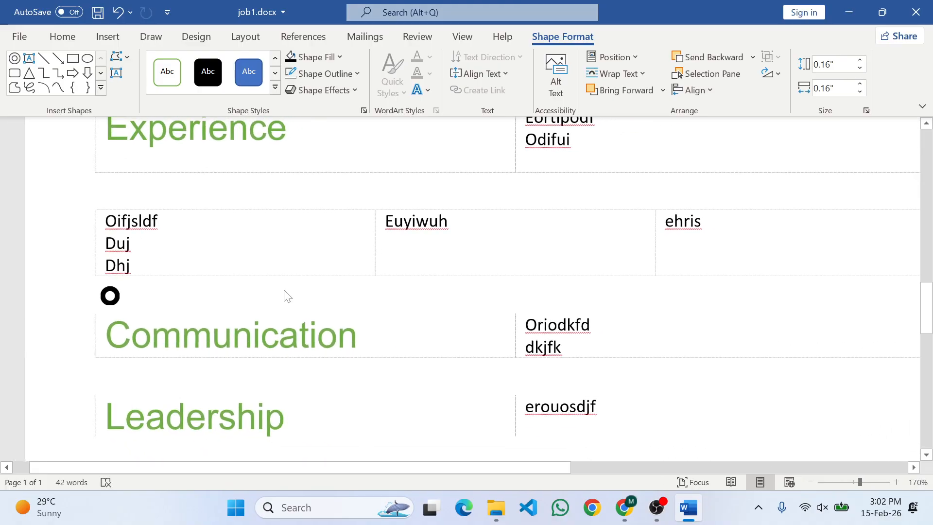
ctrl+scroll(287, 295, down, 4)
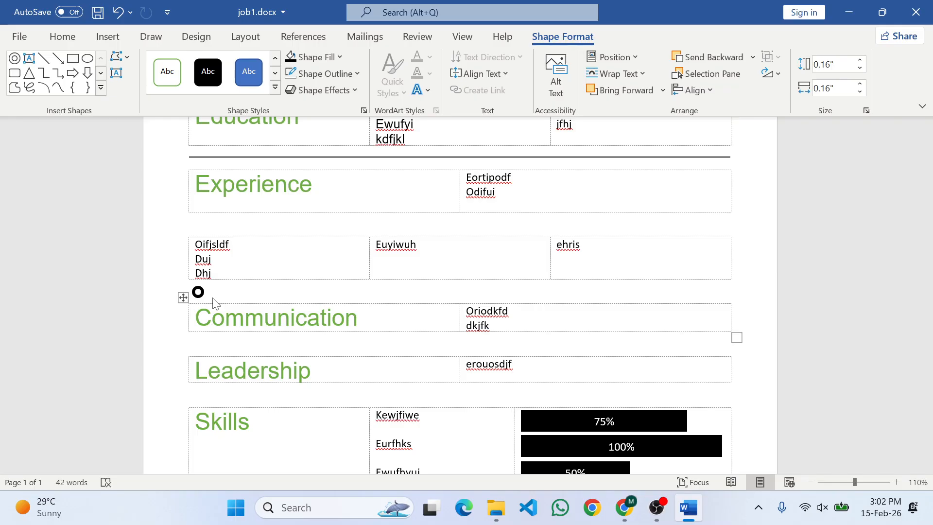
scroll(194, 291, up, 6)
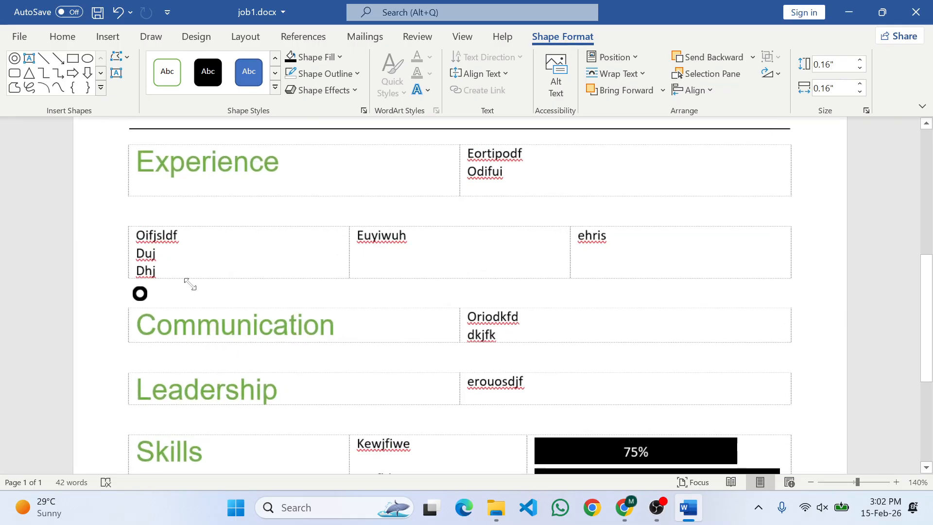
Step: Nudge the black hollow circle left to line up with the left edge of the tables
scroll(95, 287, up, 20)
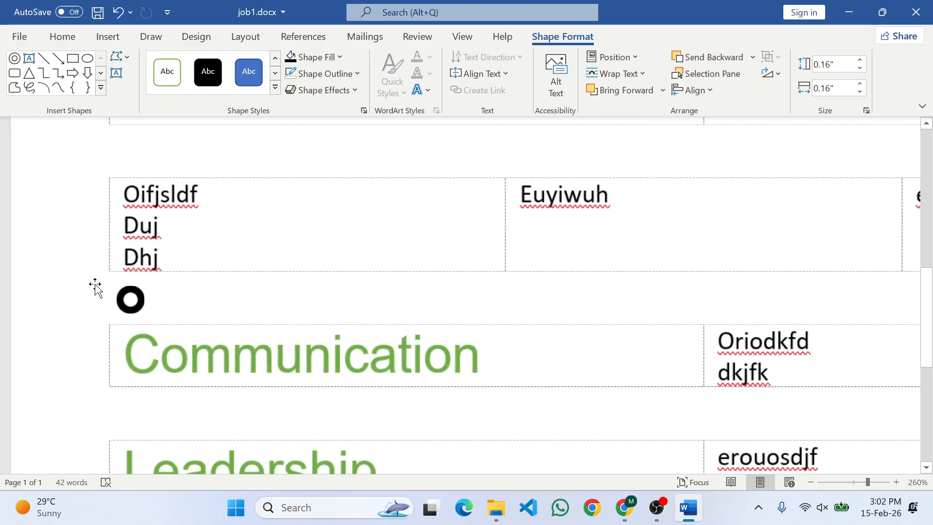
scroll(95, 286, up, 7)
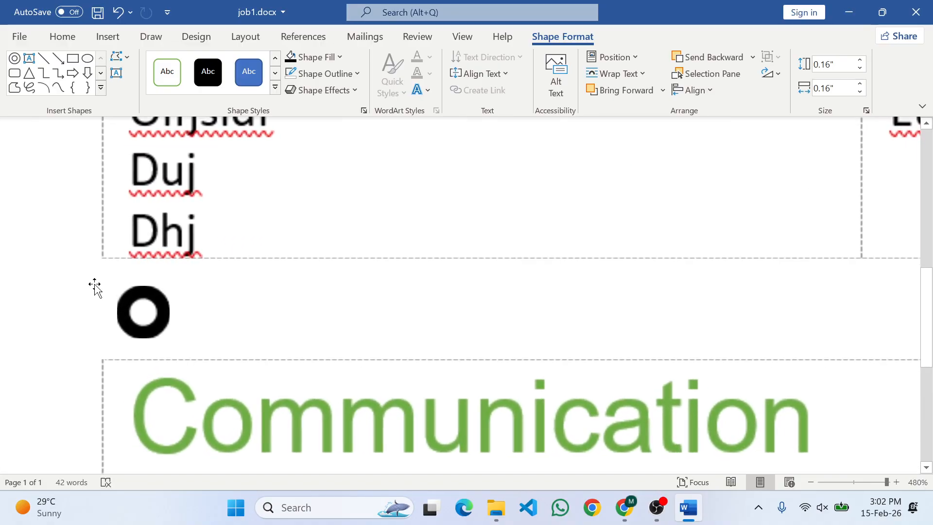
scroll(91, 291, down, 4)
click(91, 291)
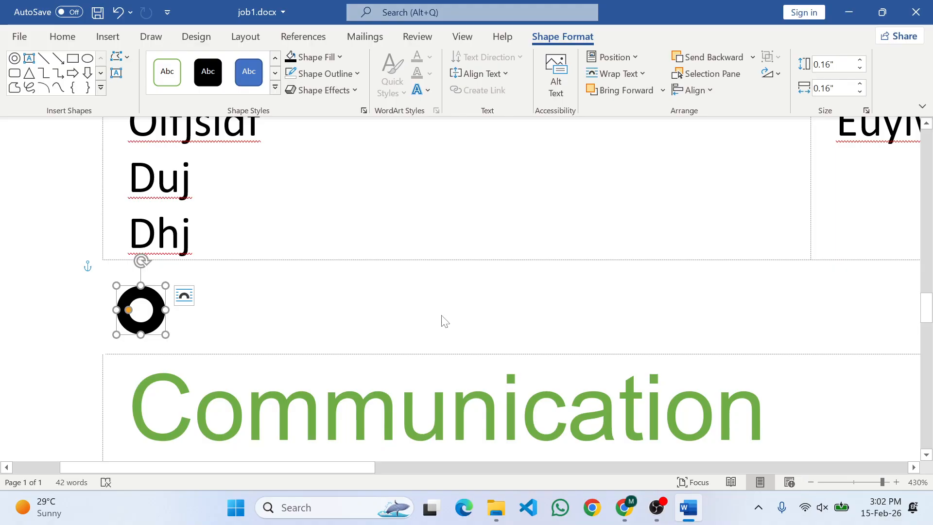
key(ctrl+z)
key(ctrl+z)
key(ctrl+z)
key(ctrl+z)
key(ctrl+z)
key(ctrl+z)
key(ctrl+z)
key(ctrl+z)
key(ctrl+z)
key(ctrl+z)
key(ctrl+z)
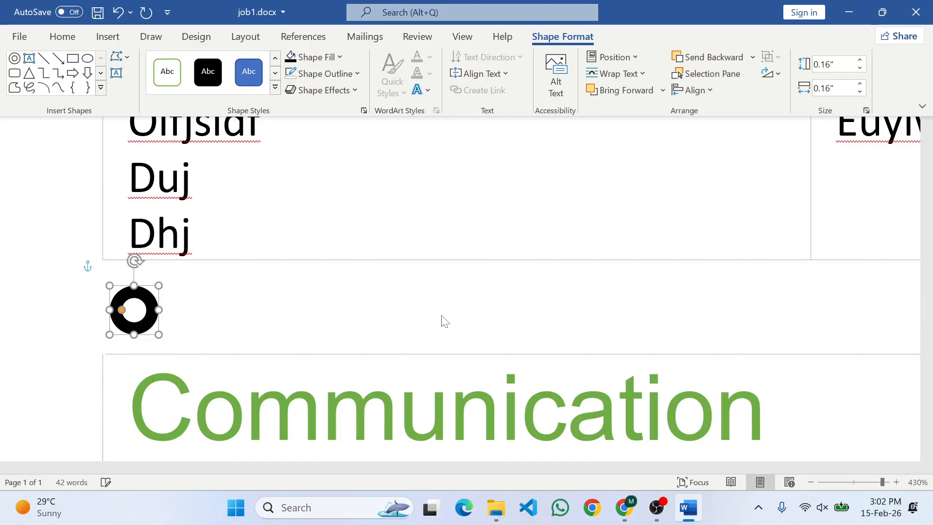
key(ctrl+z)
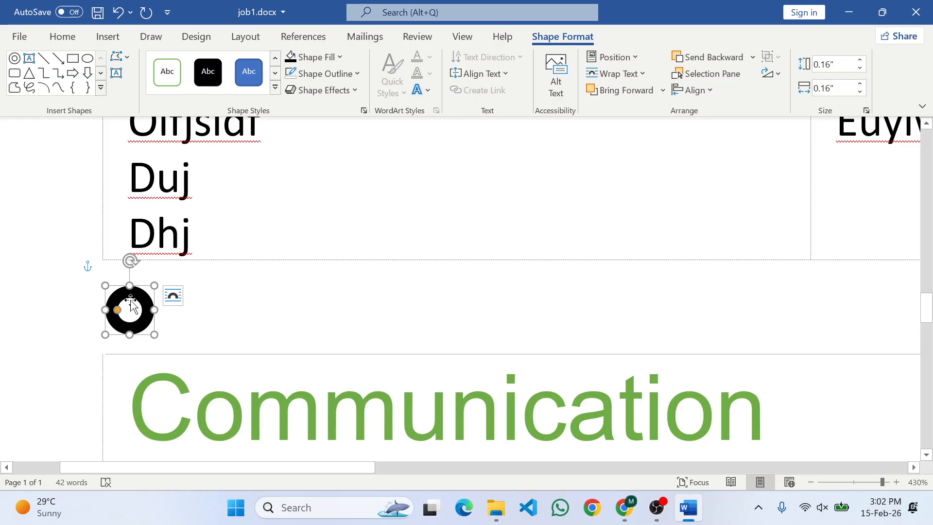
Step: Draw a horizontal straight line about 2.16" long from the circle's right edge to the end of the first column
click(108, 37)
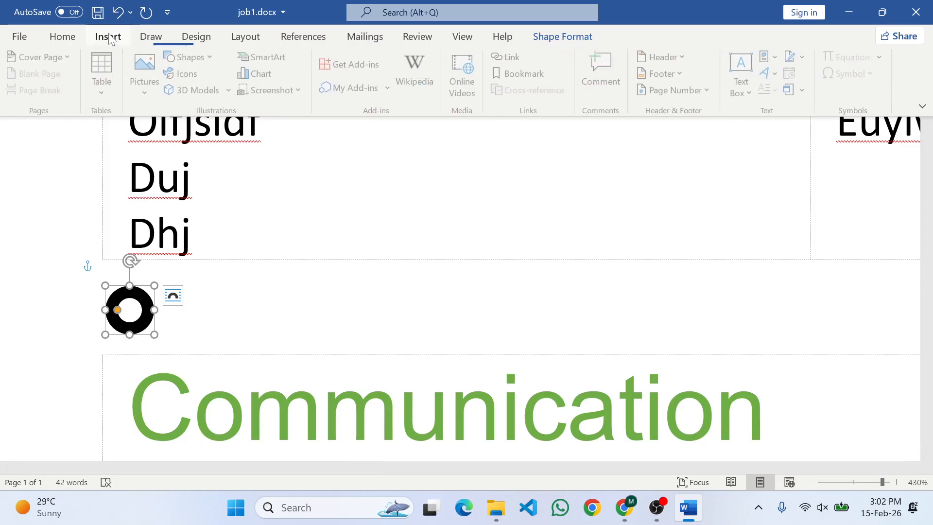
click(212, 56)
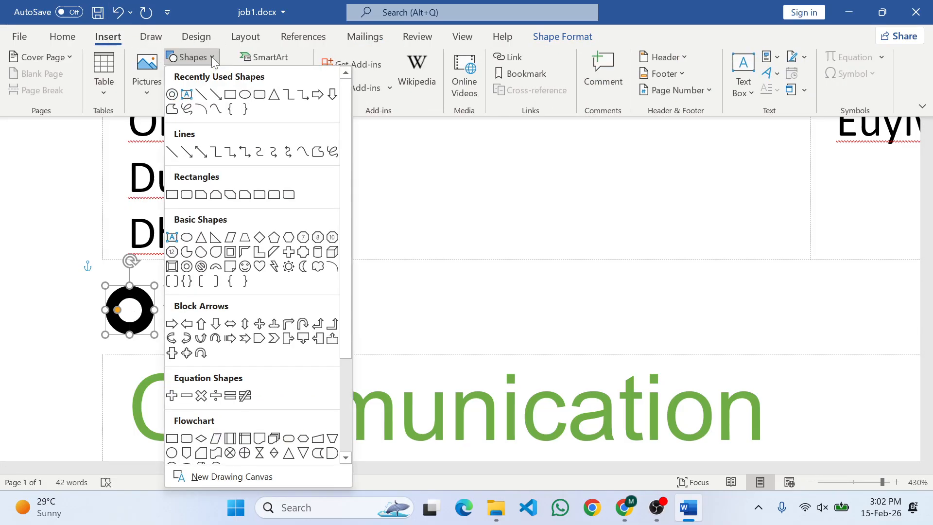
click(202, 97)
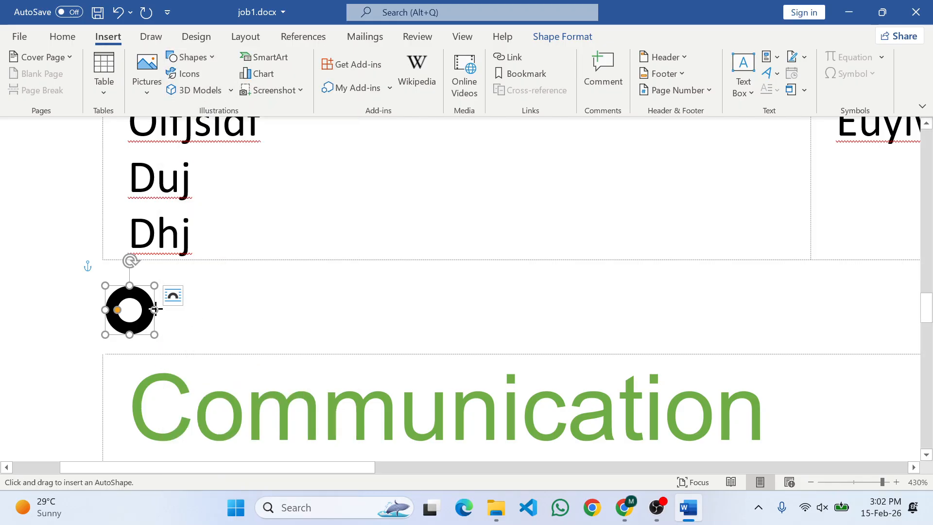
drag(158, 310, 807, 309)
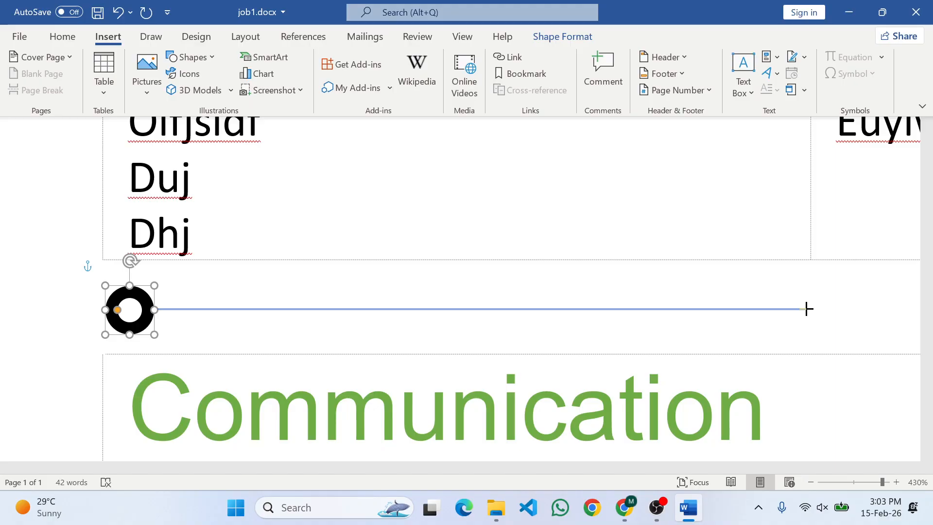
drag(807, 309, 807, 308)
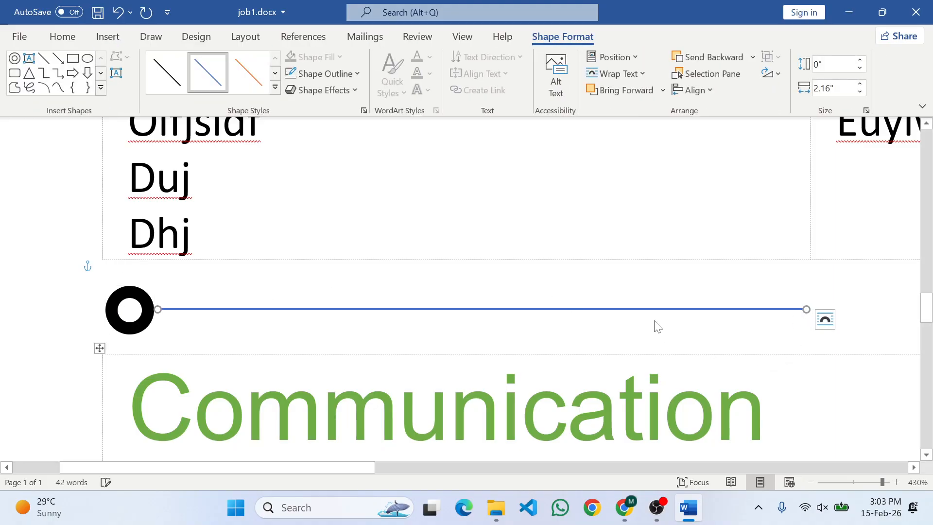
Step: Examine how the line meets the circle and the first column of the three-column Experience table
scroll(574, 278, down, 3)
scroll(572, 277, up, 6)
scroll(572, 277, down, 1)
scroll(570, 277, down, 4)
scroll(639, 272, down, 10)
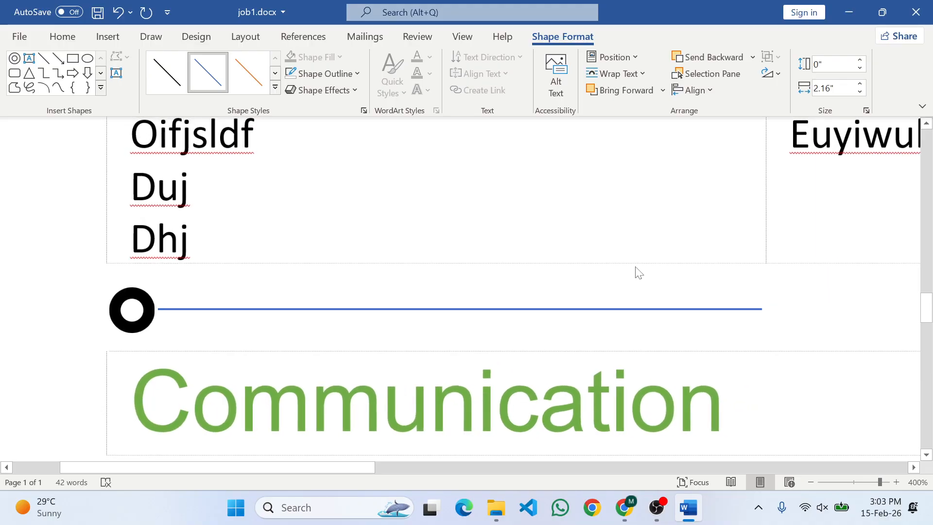
scroll(638, 273, down, 14)
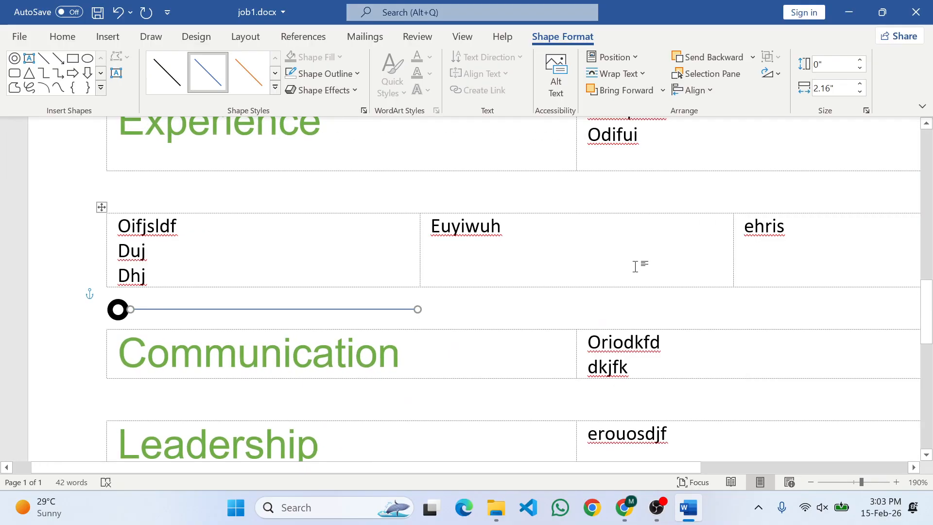
scroll(635, 266, down, 2)
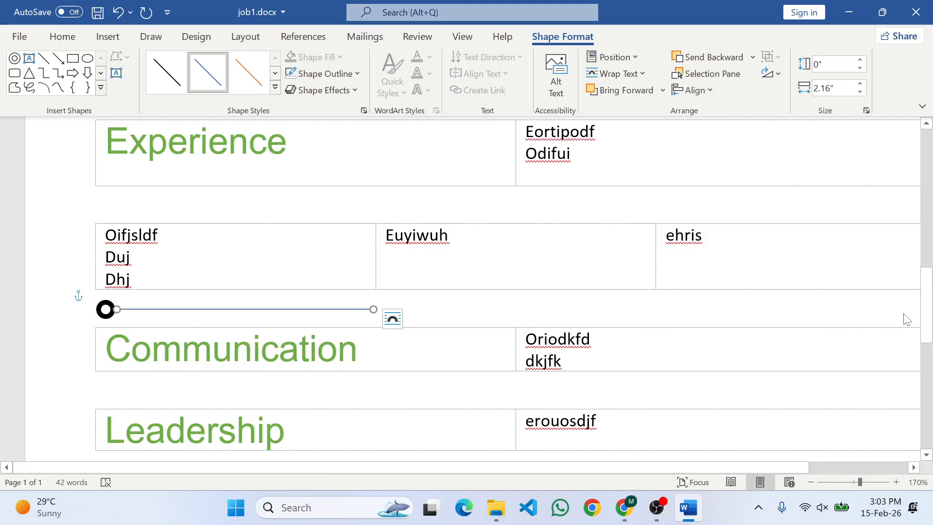
click(105, 308)
scroll(105, 309, up, 17)
scroll(116, 299, up, 13)
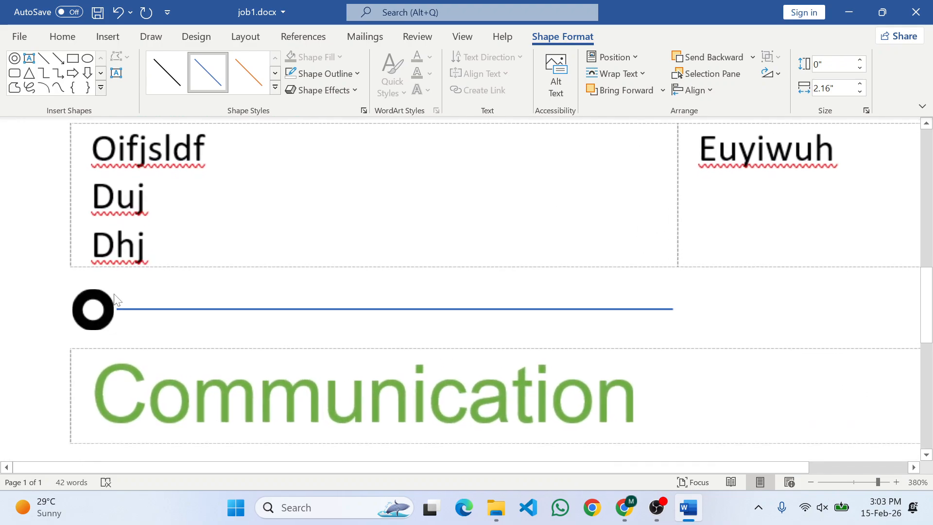
scroll(116, 299, up, 2)
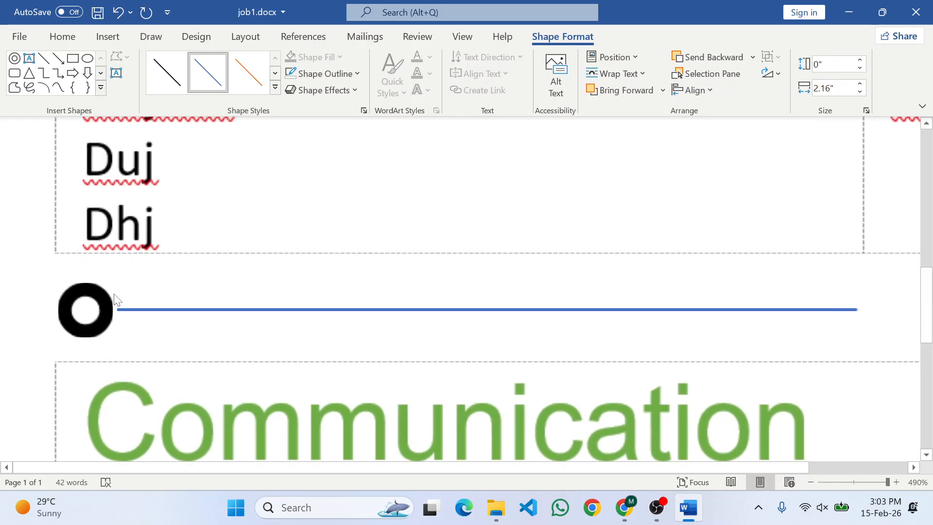
Step: Set the timeline line's weight to 1 pt and its outline colour to black
click(493, 310)
click(499, 315)
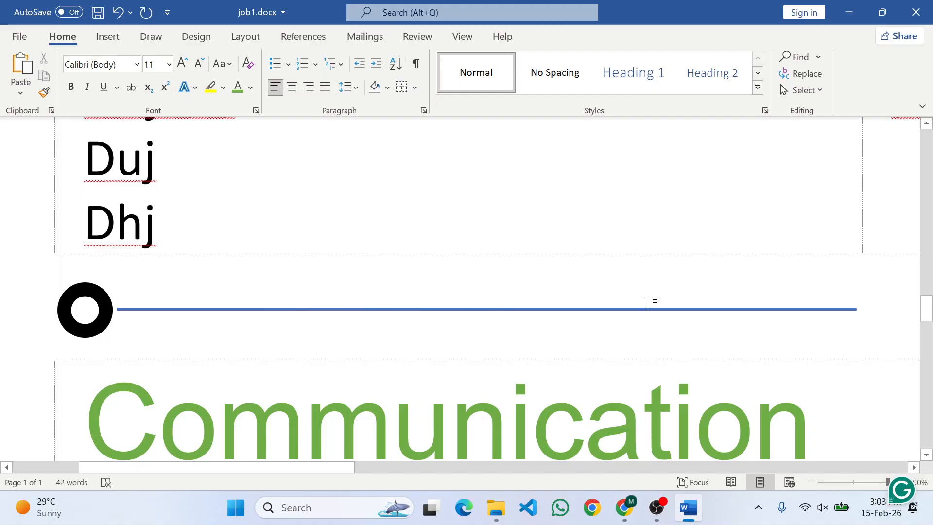
click(851, 309)
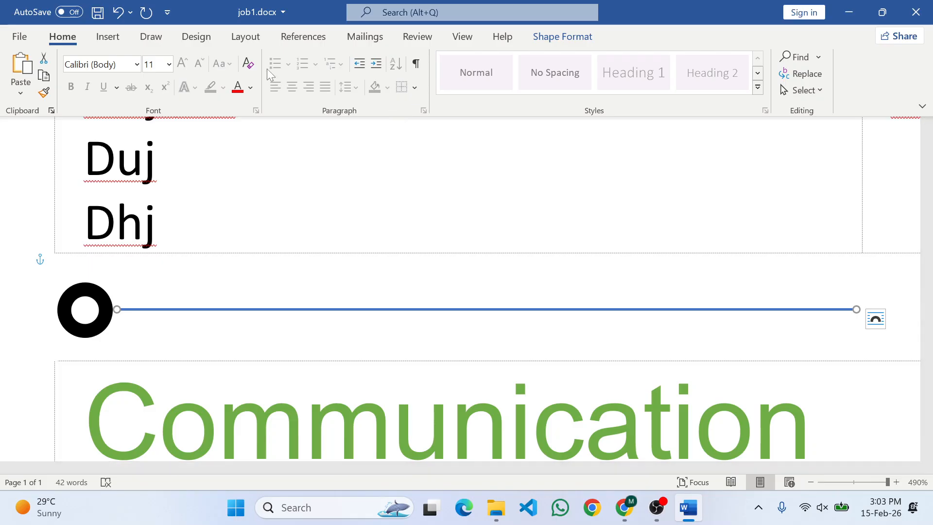
click(563, 38)
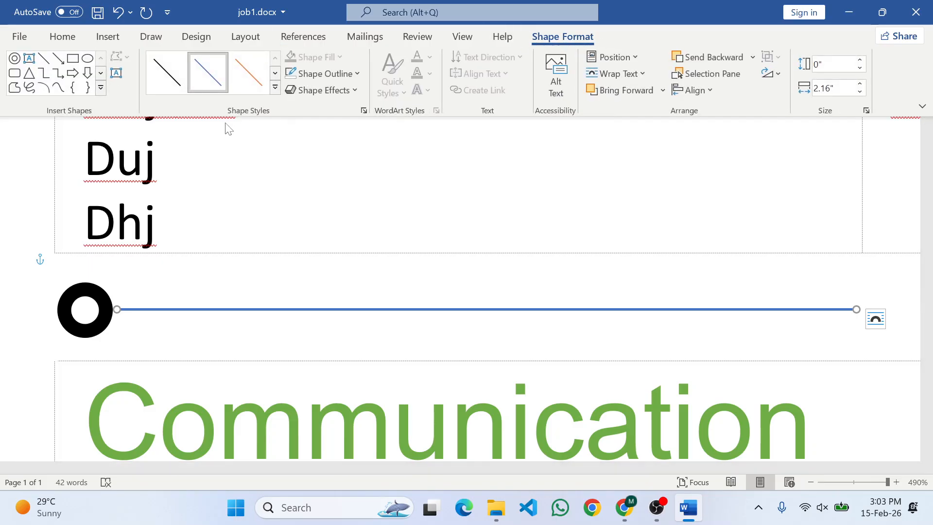
click(362, 74)
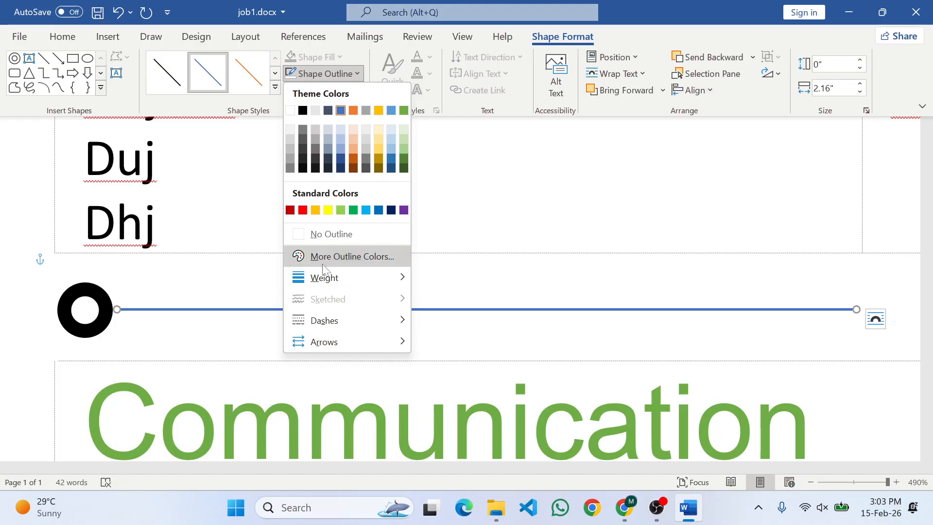
mouse_move(325, 279)
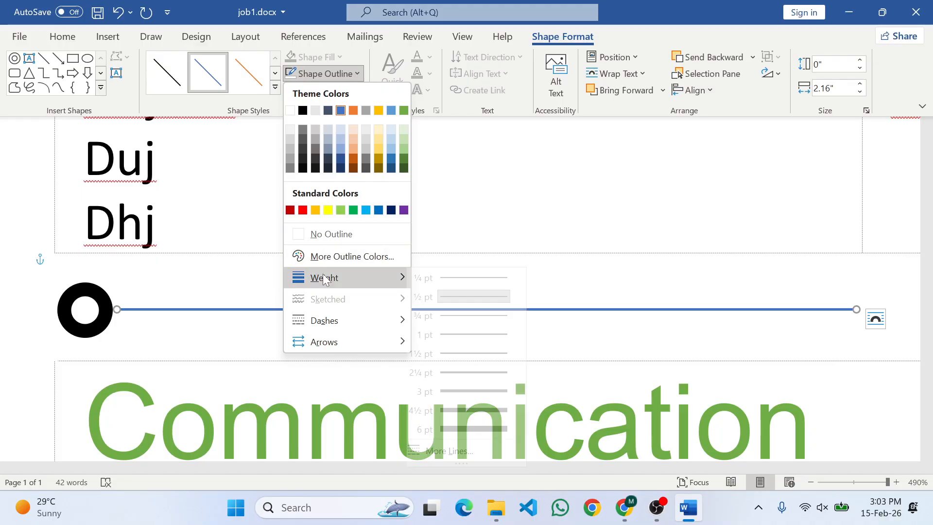
click(447, 333)
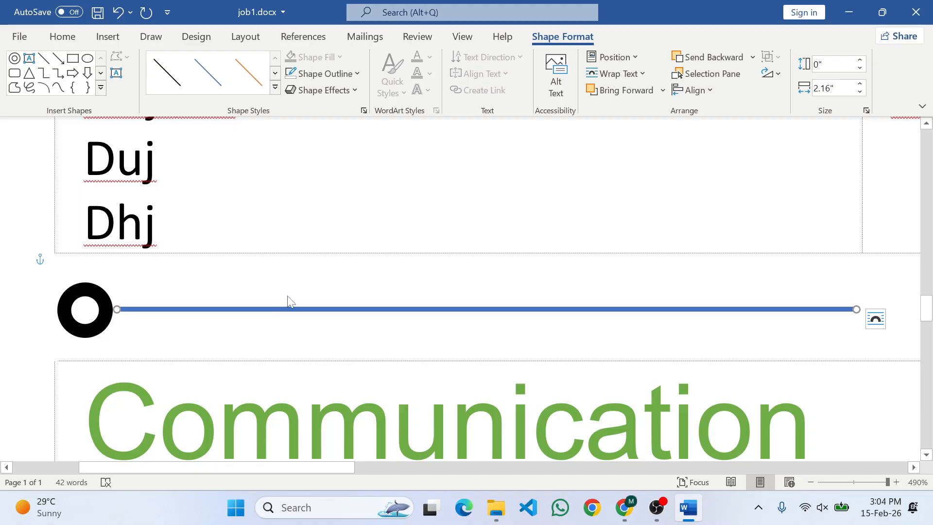
click(353, 75)
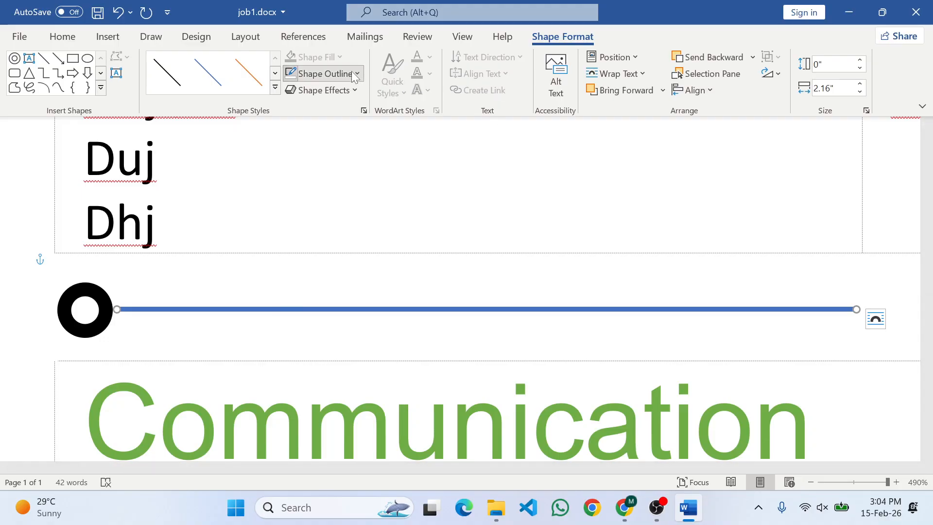
click(303, 111)
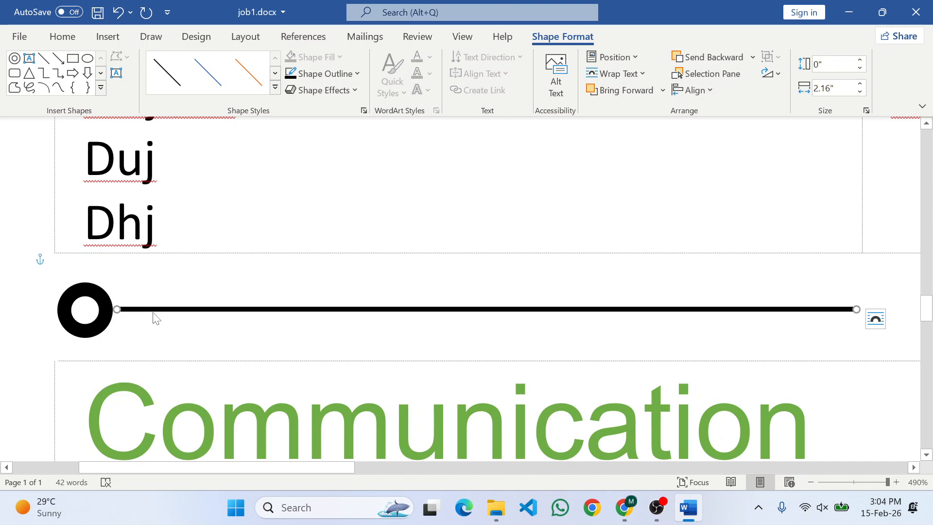
Step: Nudge the line left until it touches the circle and extend its far end back to the column edge, about 2.17" long
key(ctrl+Left)
key(ctrl+Left)
key(ctrl+Left)
key(ctrl+Left)
key(ctrl+Left)
key(ctrl+Left)
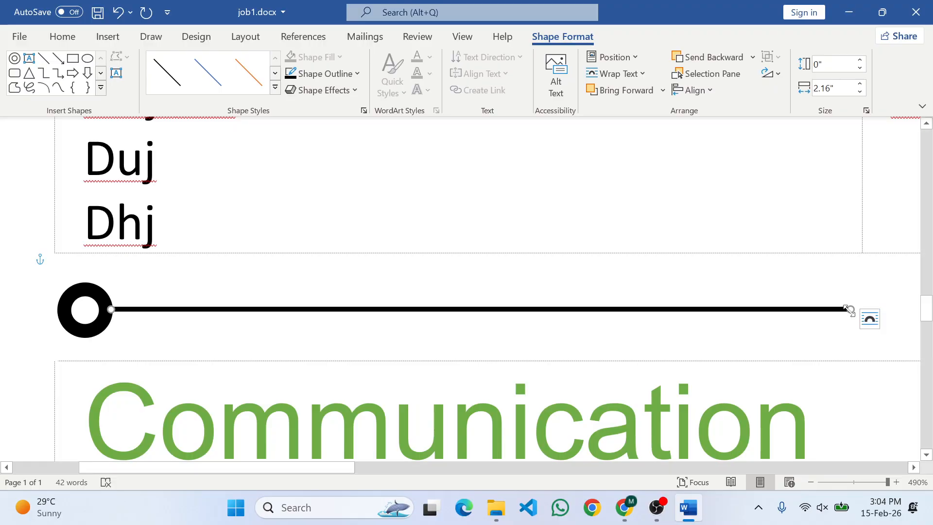
drag(849, 309, 856, 309)
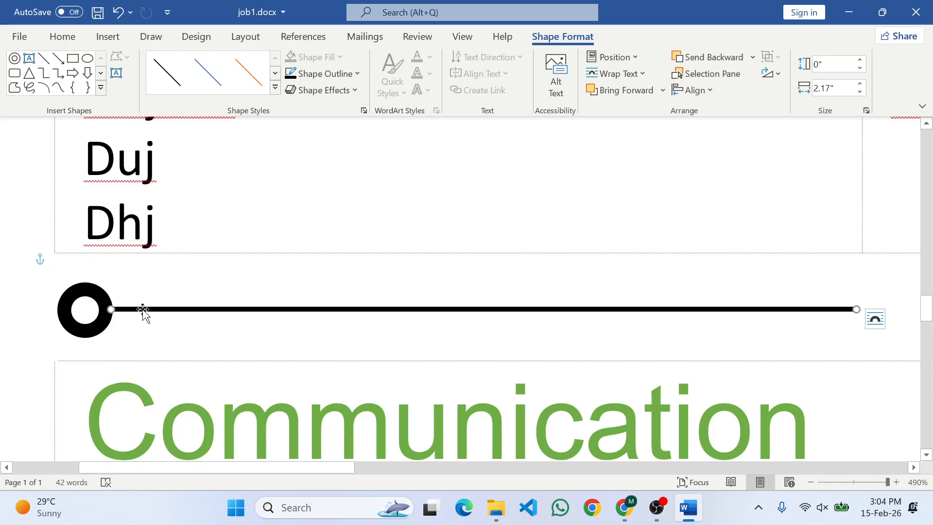
Step: Group the hollow circle and the line into one object
click(74, 291)
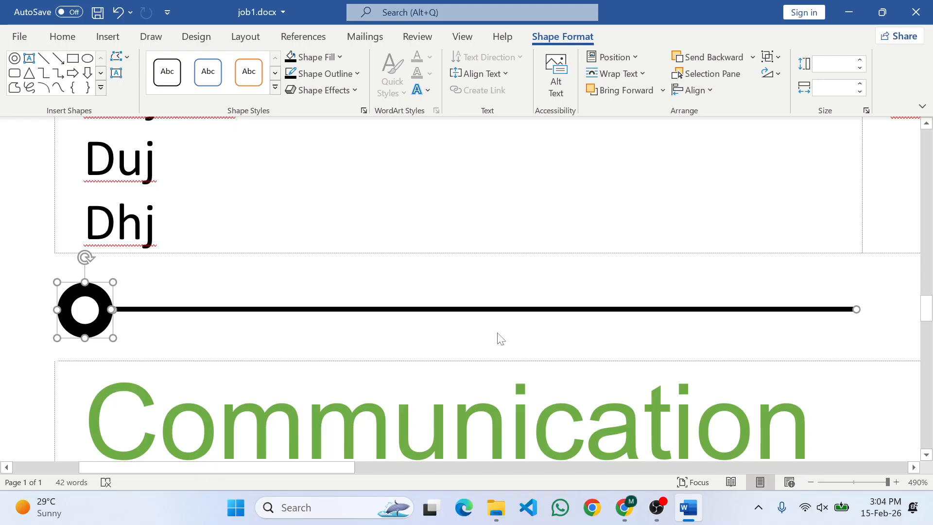
click(771, 57)
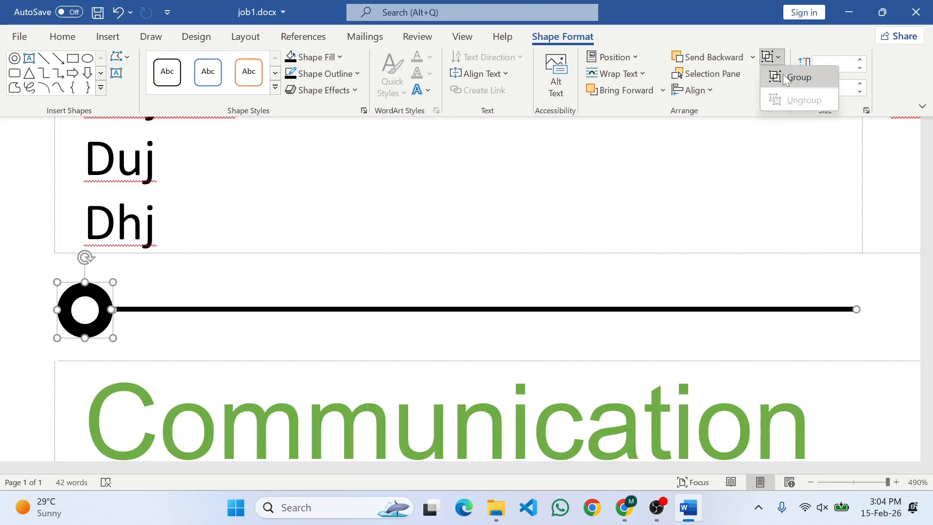
click(793, 77)
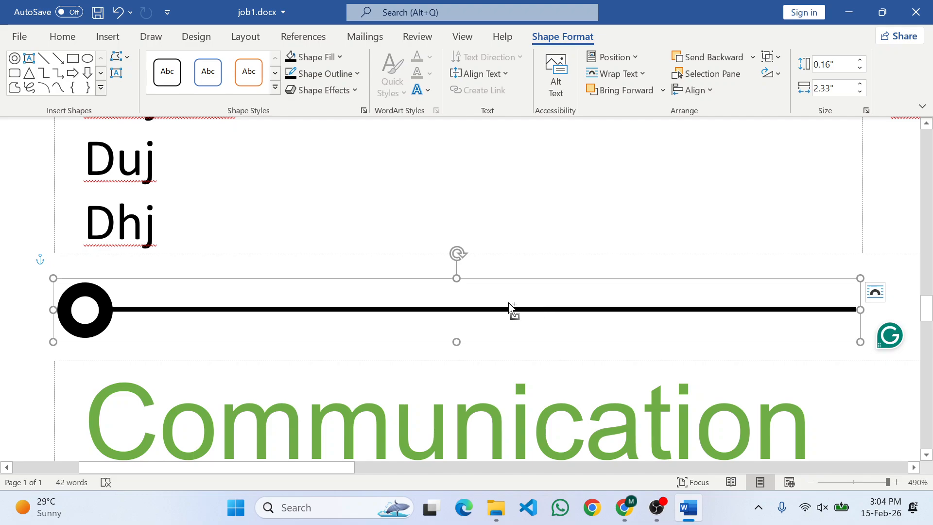
Step: Try to shift the grouped circle's line beneath the second column, and undo the move
ctrl+scroll(512, 308, down, 20)
ctrl+scroll(512, 308, down, 11)
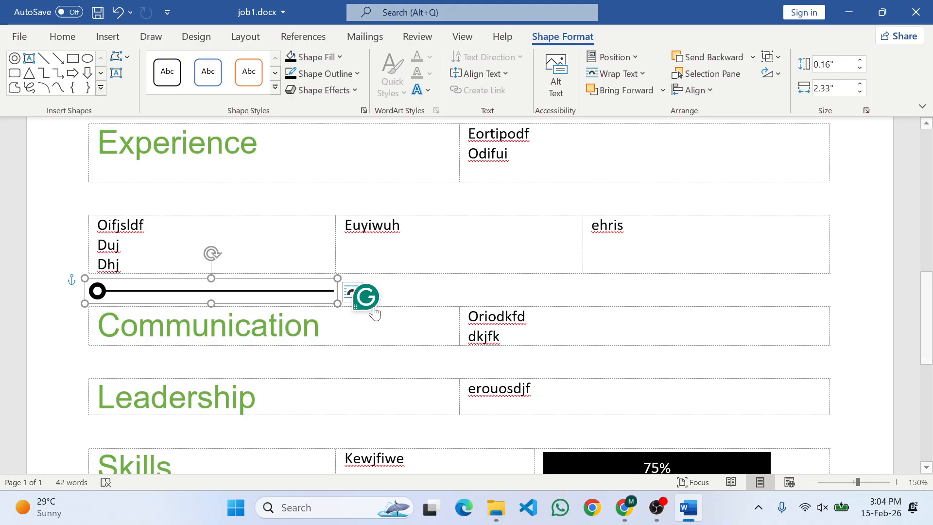
click(176, 292)
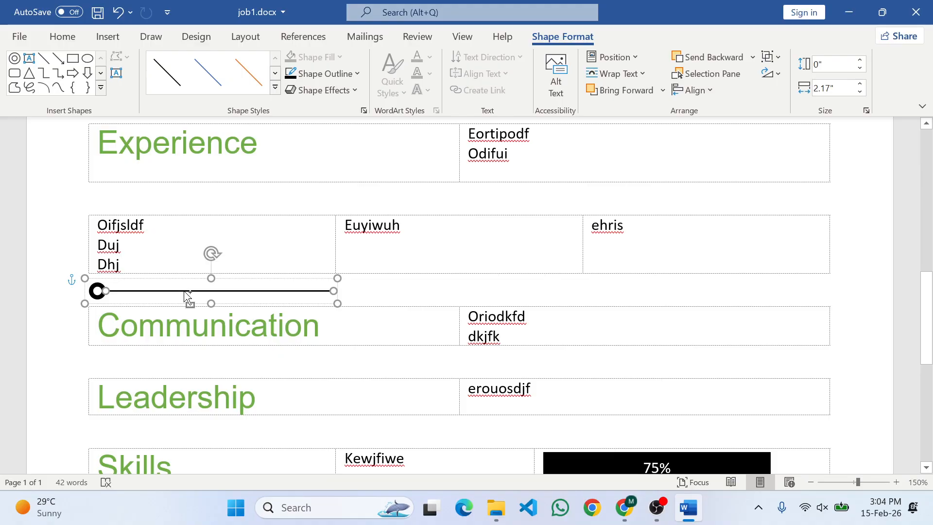
drag(187, 294, 420, 303)
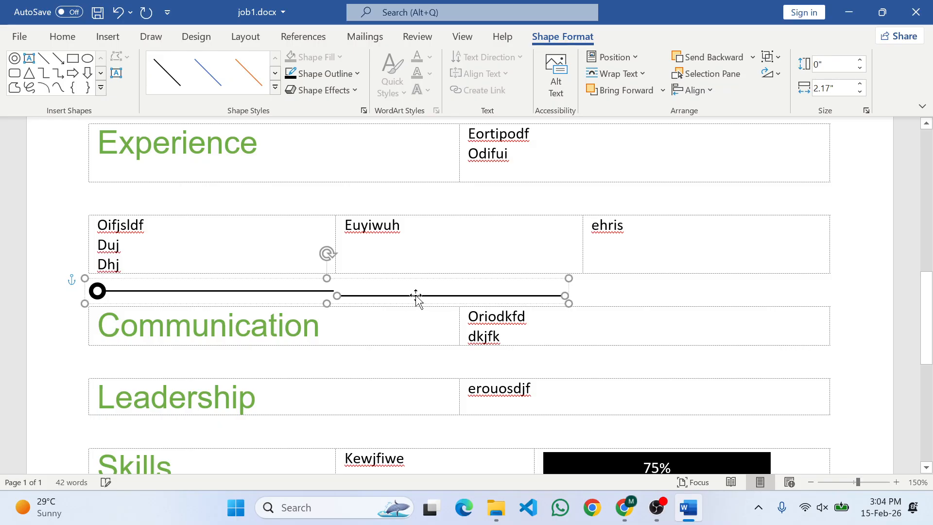
key(ctrl+z)
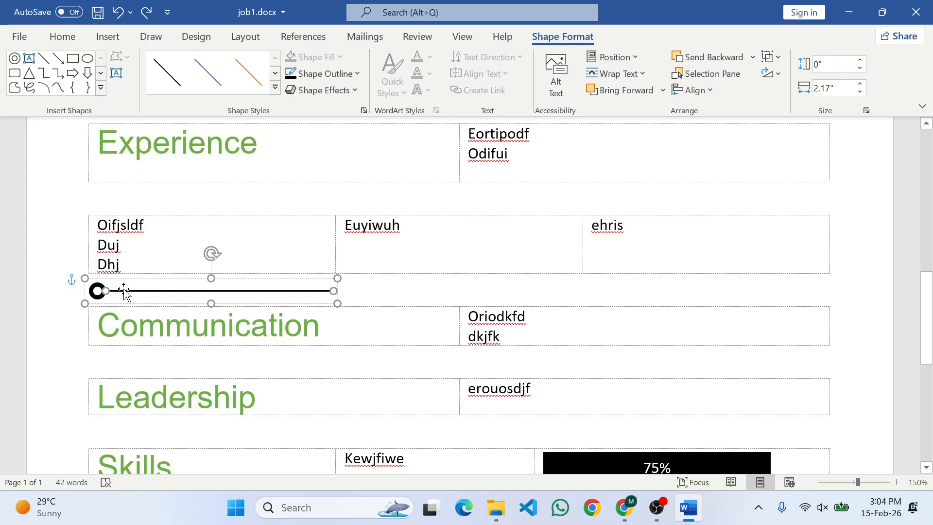
Step: Ungroup the hollow circle and the line
shift+click(98, 291)
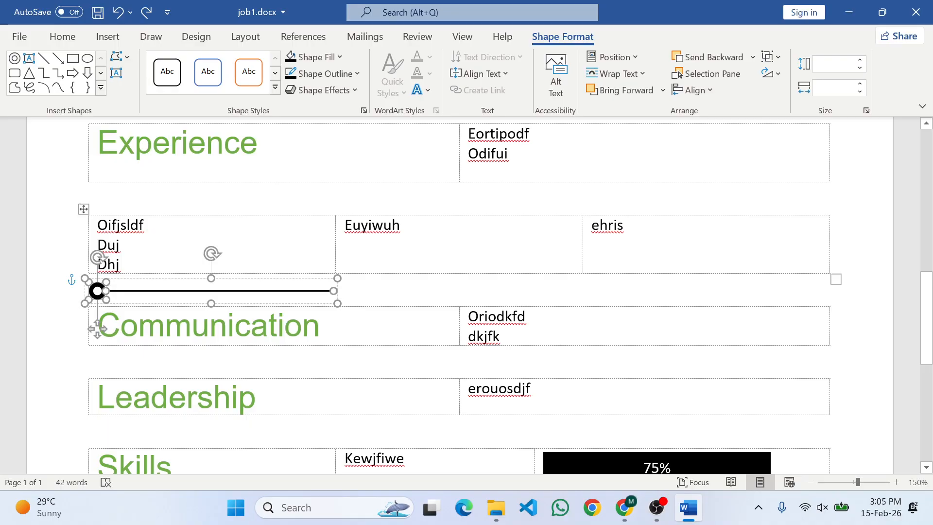
click(771, 56)
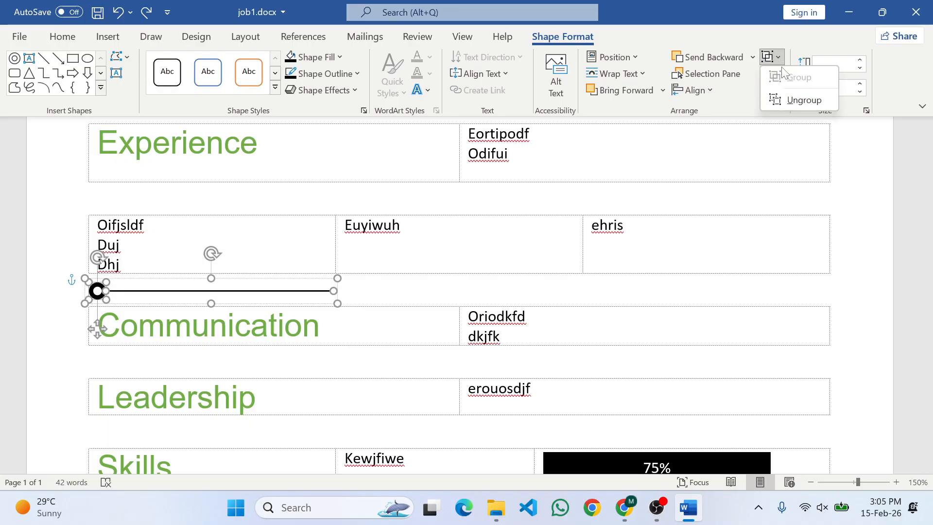
click(802, 100)
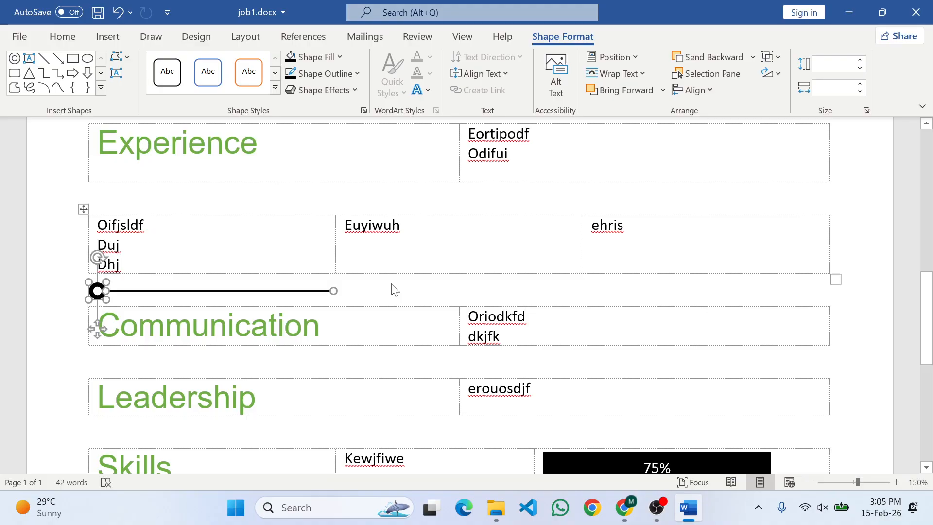
Step: Group the hollow circle and line, and place copies of the group end to end beneath the second and third Experience columns
click(778, 57)
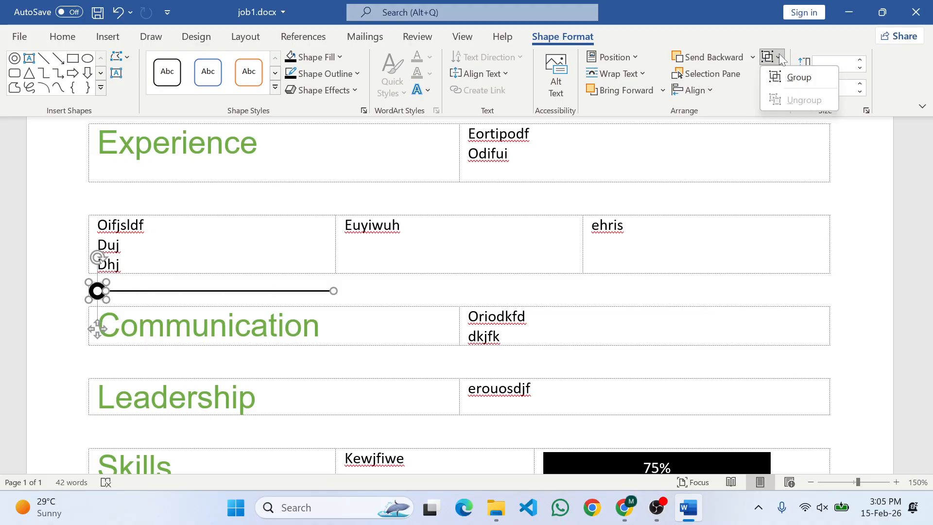
click(798, 76)
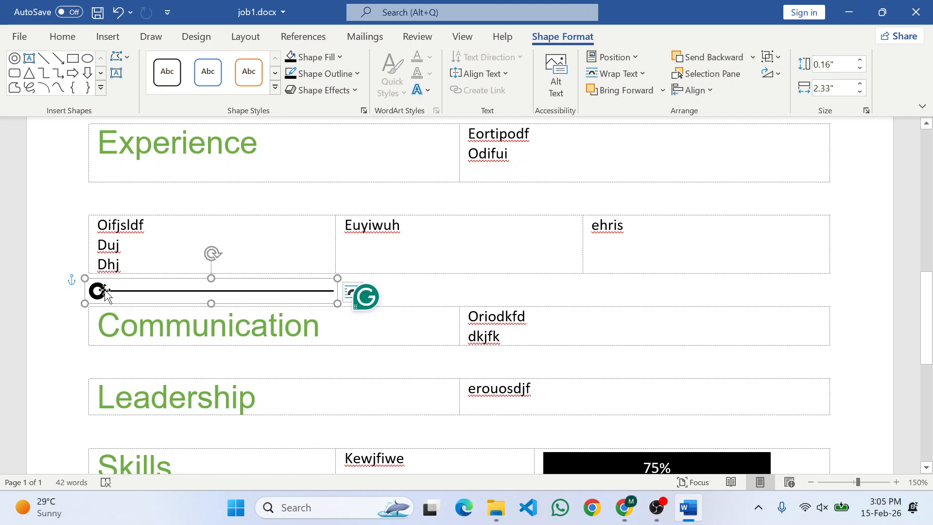
drag(105, 291, 345, 292)
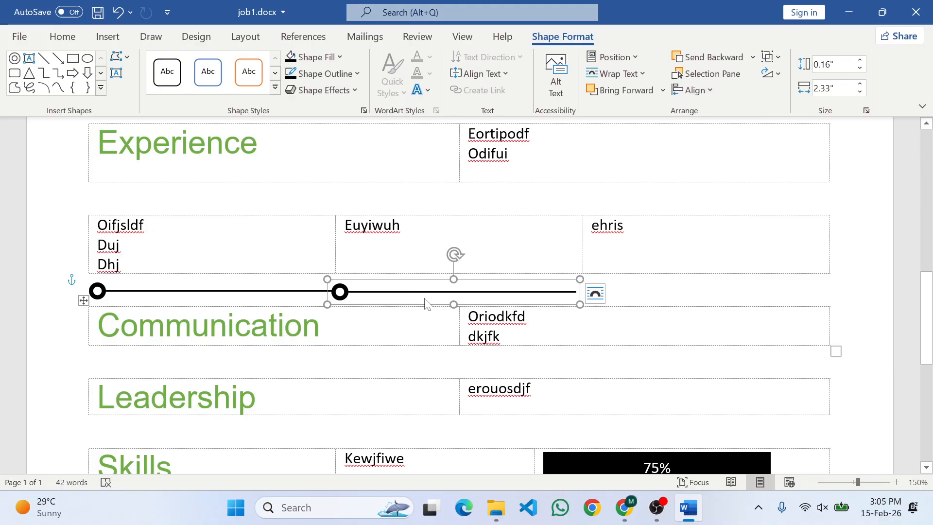
drag(427, 311, 666, 304)
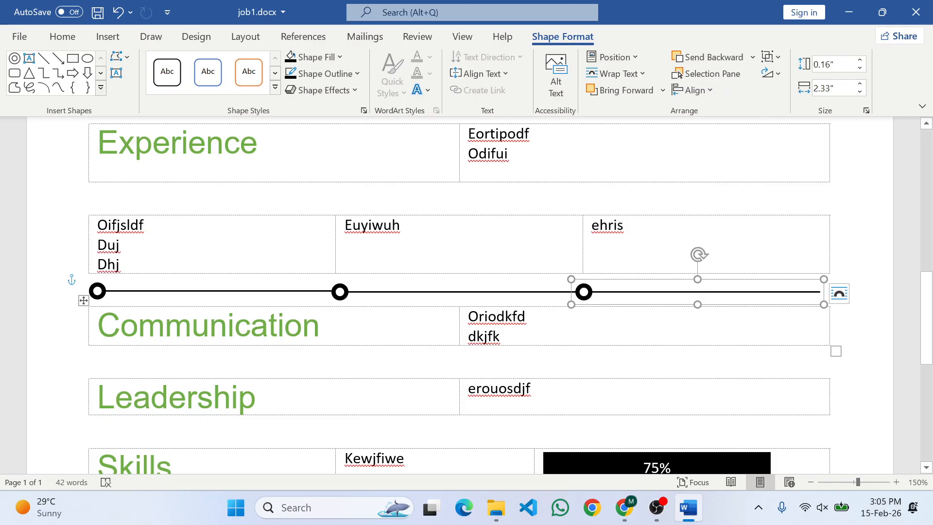
scroll(466, 291, down, 4)
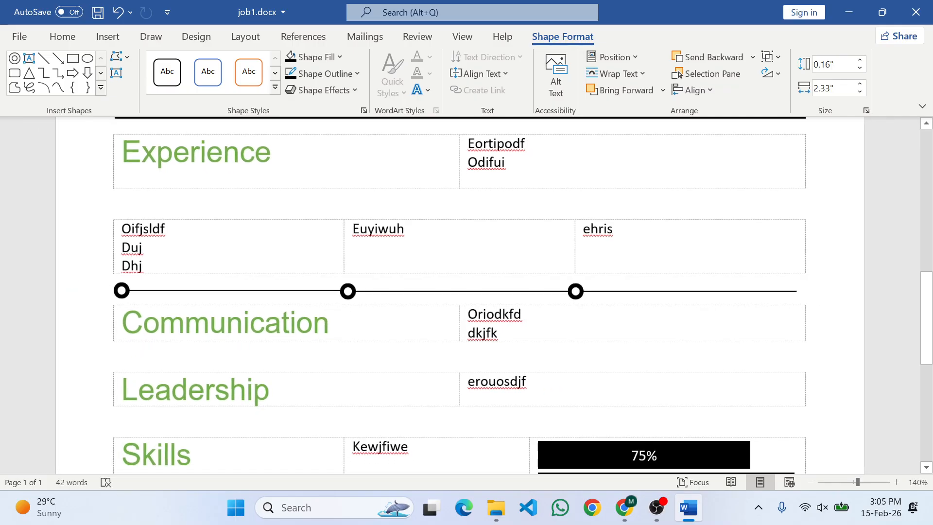
scroll(427, 266, down, 1)
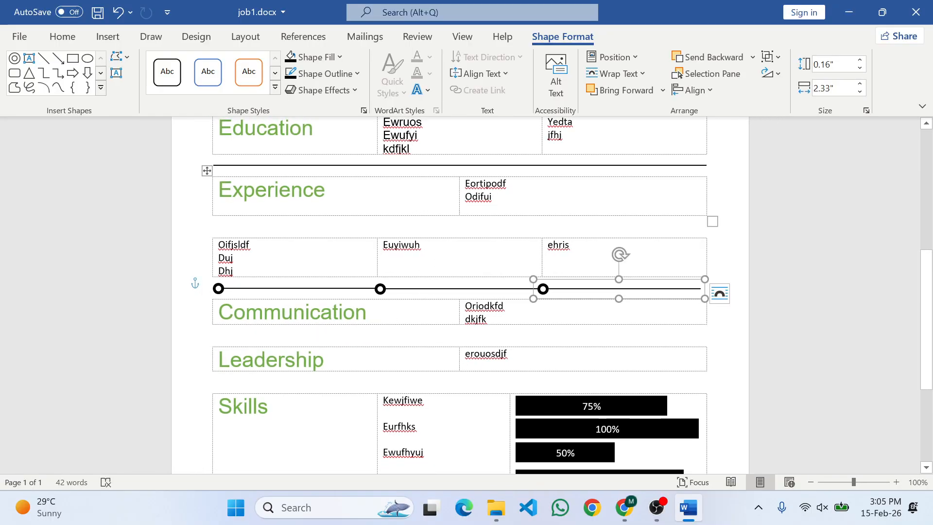
click(402, 222)
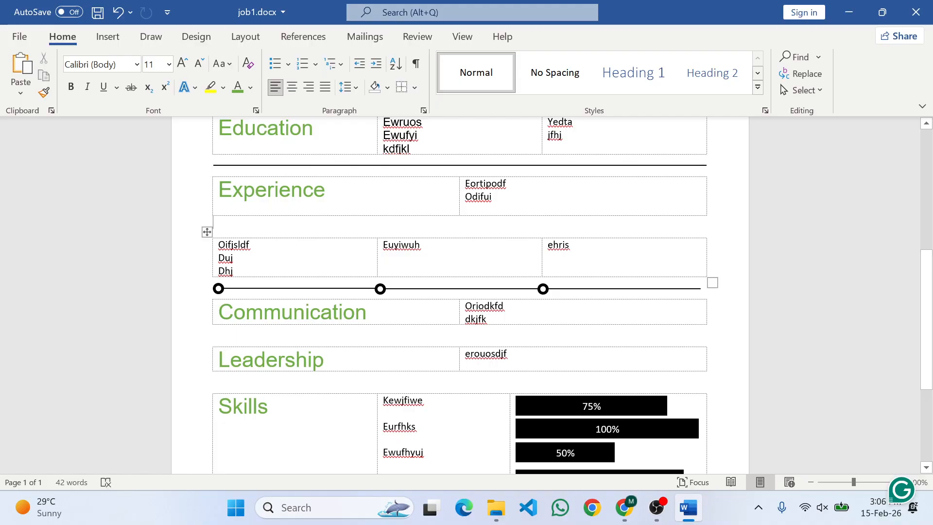
Step: Switch to job-1 CO.pdf in Chrome and examine the sample resume from its skill bars up to the photo and contact row
key(alt+Tab)
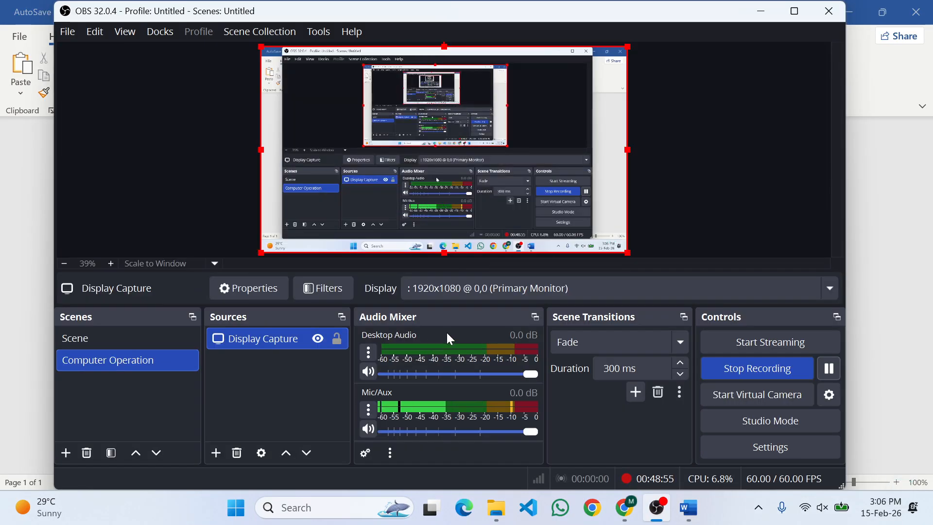
key(alt+Tab)
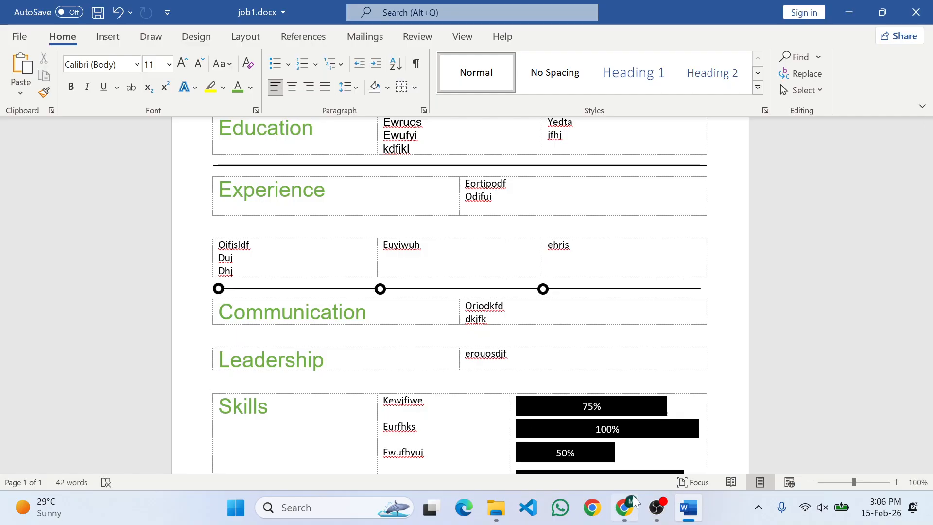
click(624, 507)
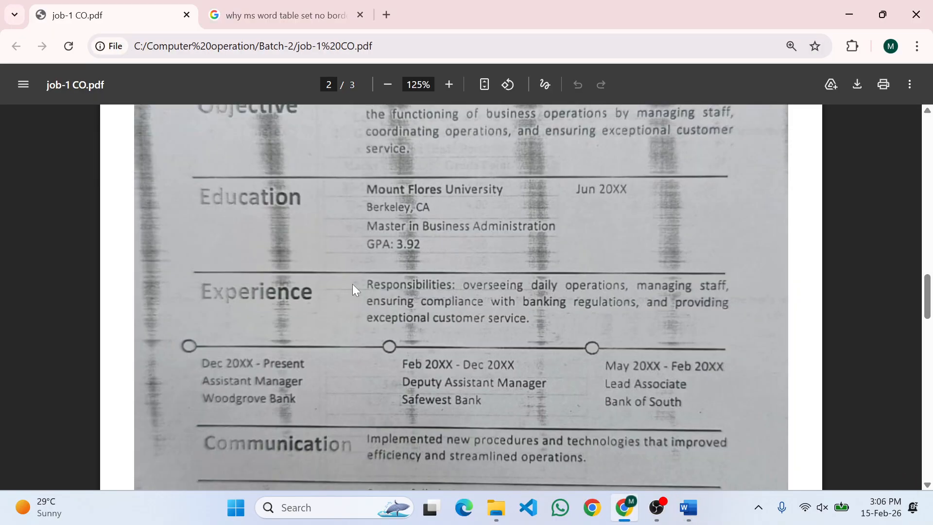
scroll(432, 313, down, 15)
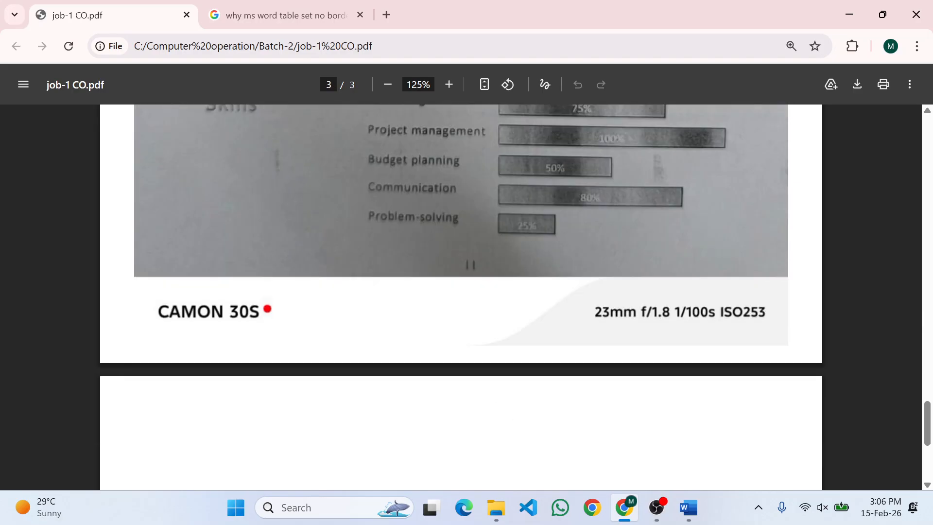
scroll(461, 296, up, 10)
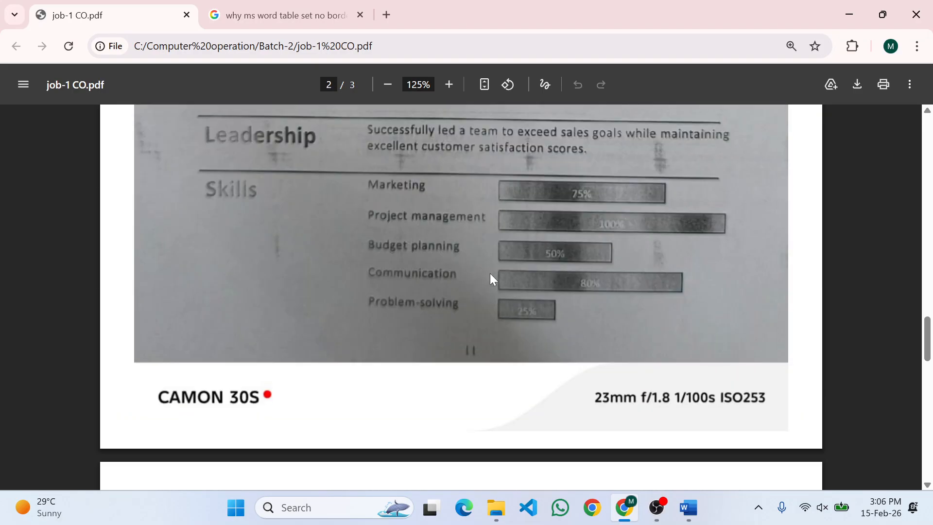
scroll(538, 298, up, 8)
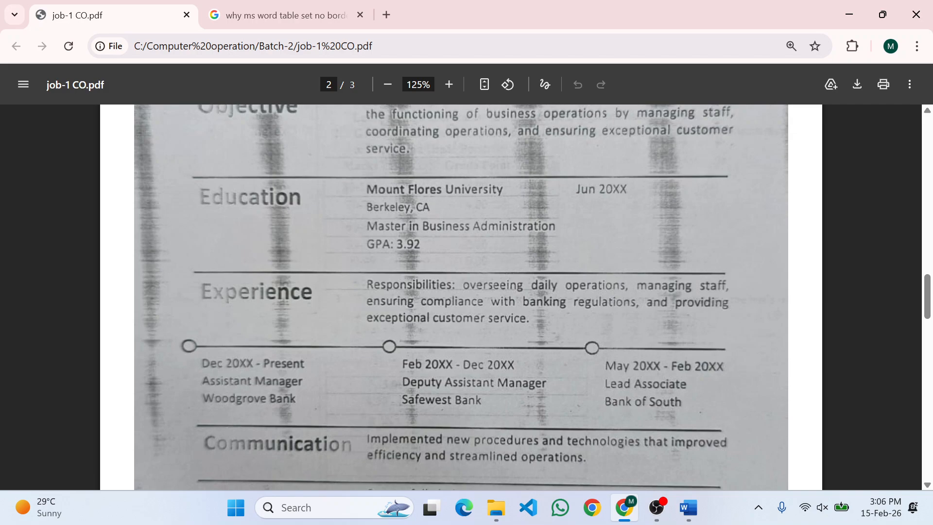
scroll(460, 296, up, 7)
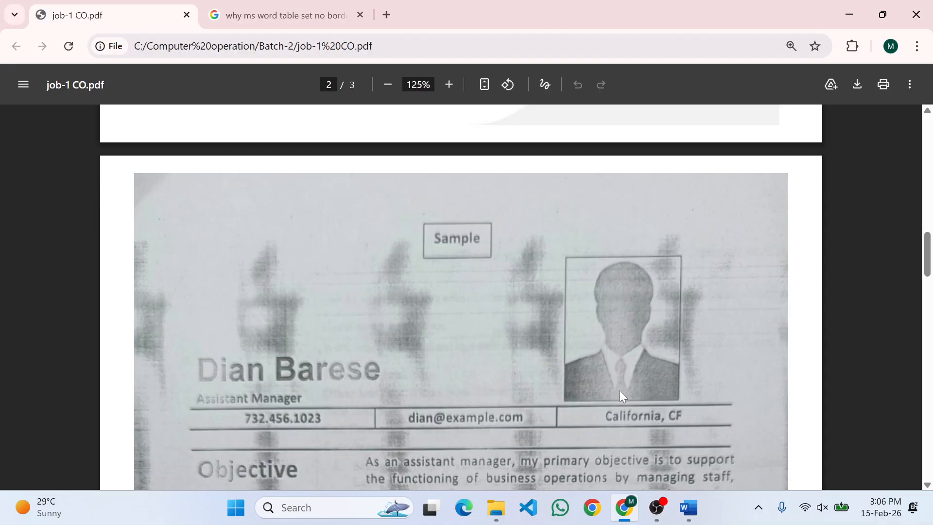
Step: Return to the Word resume and centre the email address in the middle cell of the contact table, checking it against the PDF
key(alt+Tab)
scroll(619, 388, up, 4)
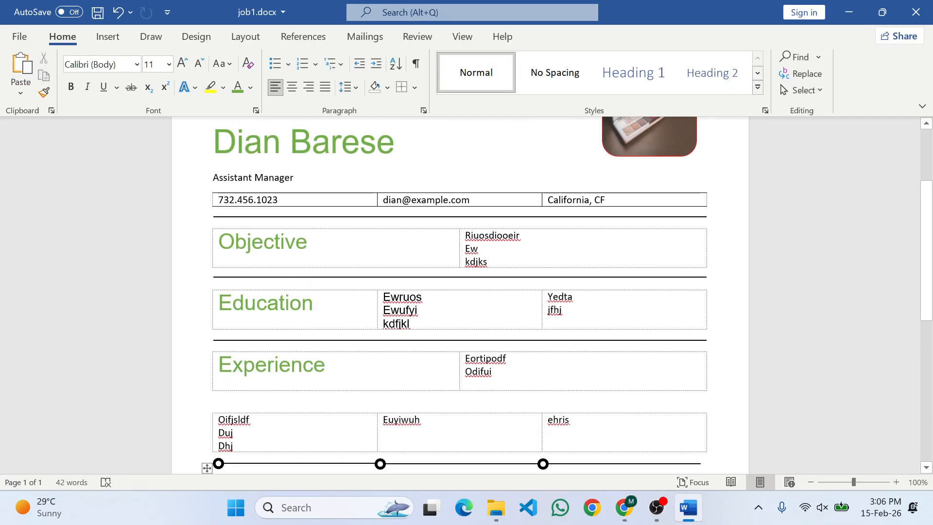
scroll(461, 294, up, 3)
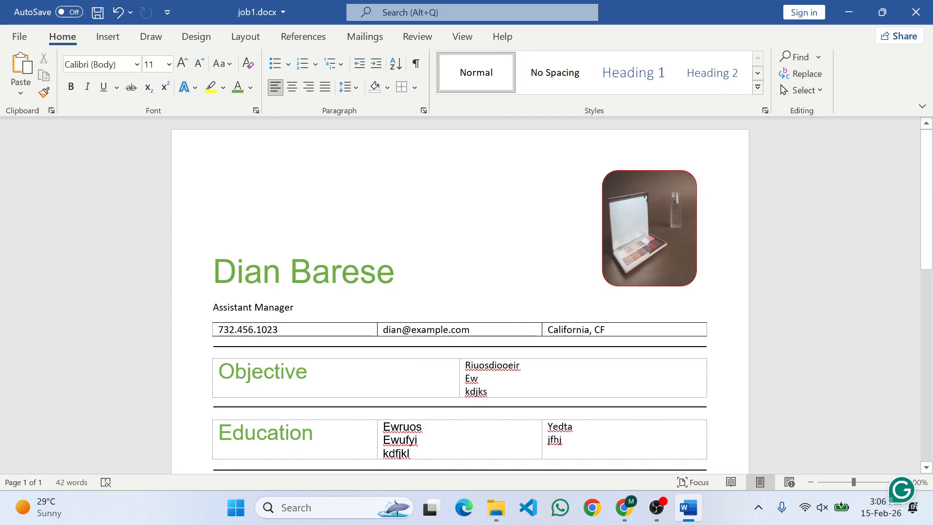
drag(474, 330, 385, 330)
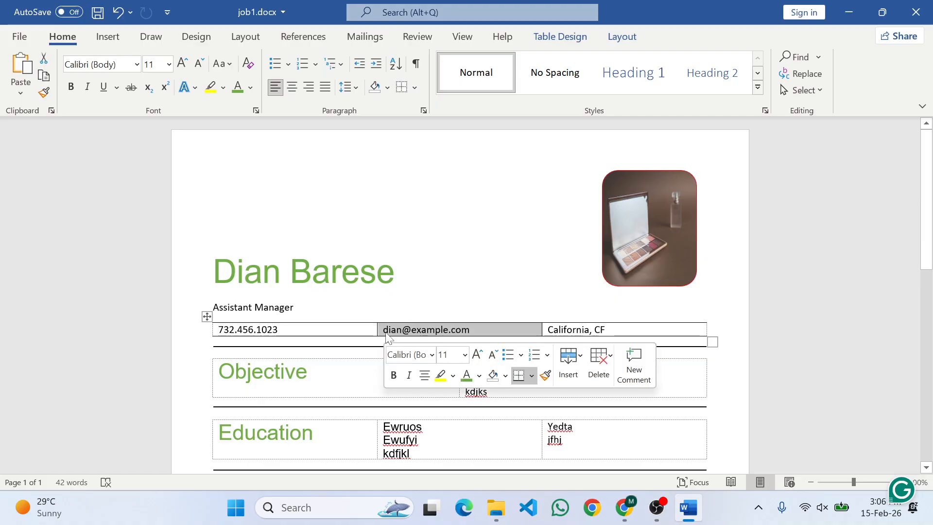
key(alt+Tab)
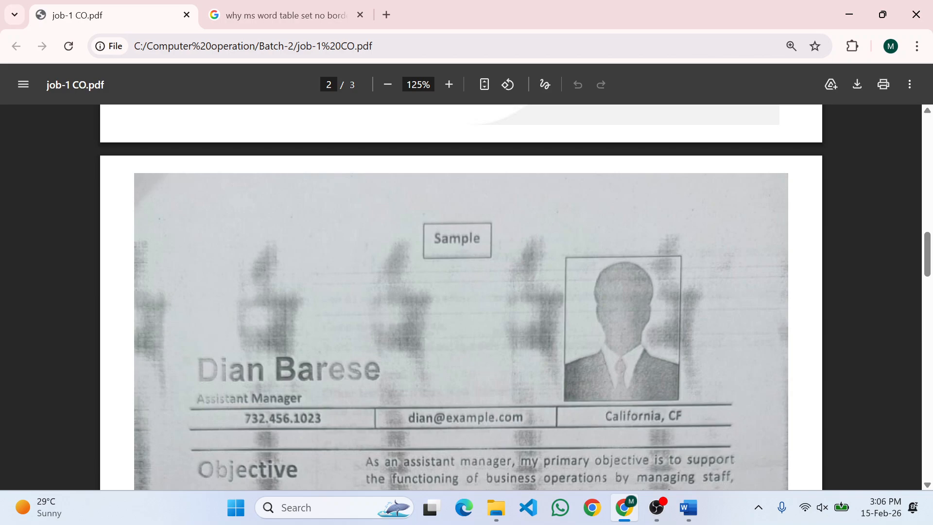
key(alt+Tab)
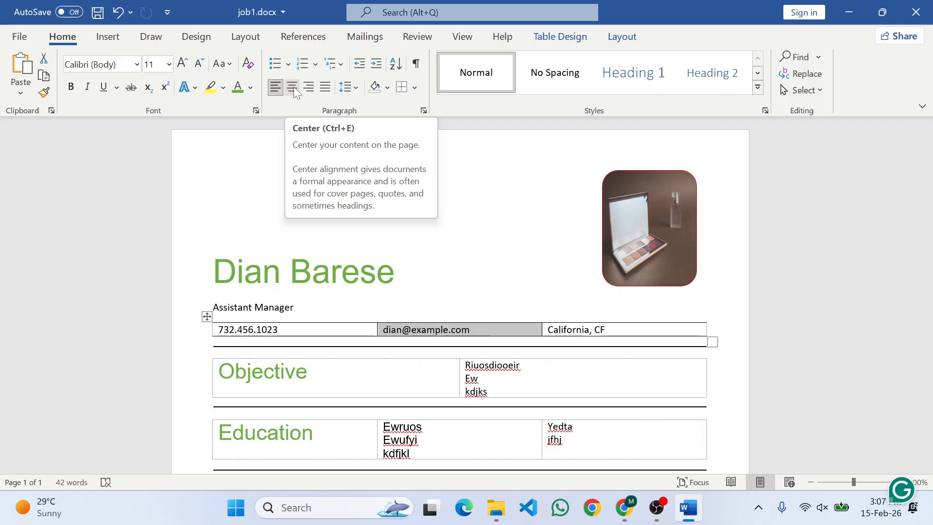
key(ctrl+e)
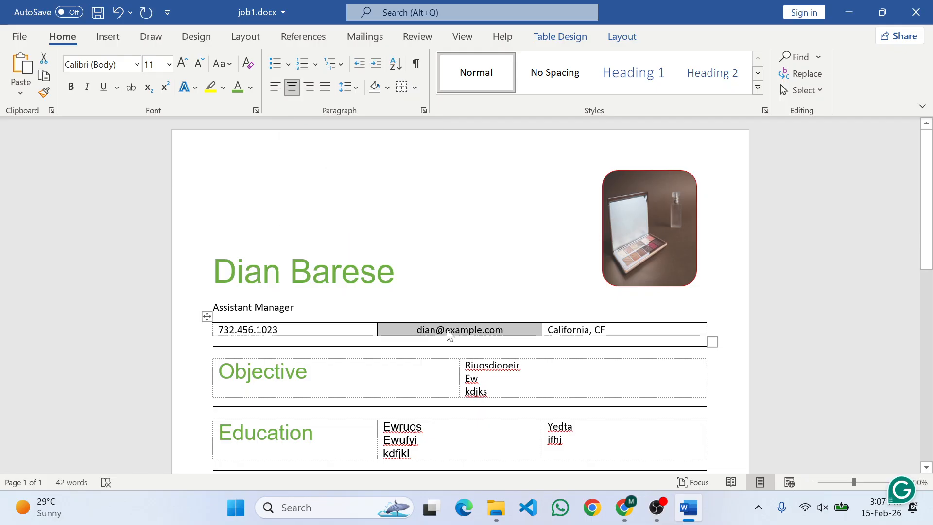
Step: Centre the phone number and the location in their cells of the contact table, and save the document
click(268, 329)
double_click(268, 329)
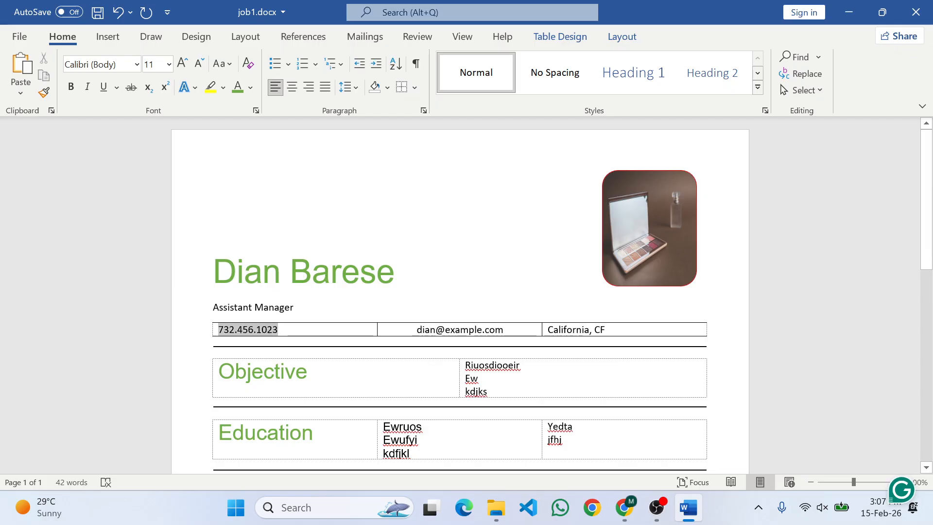
click(291, 90)
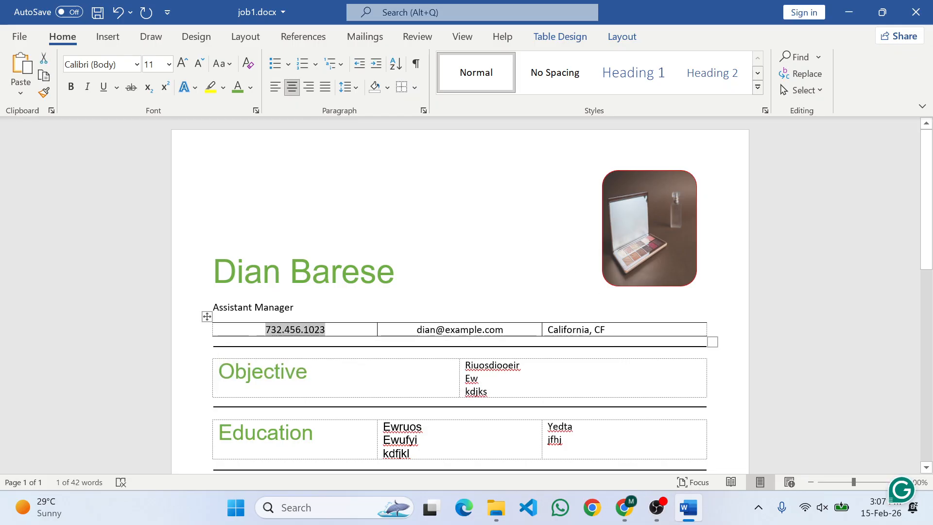
drag(605, 330, 549, 330)
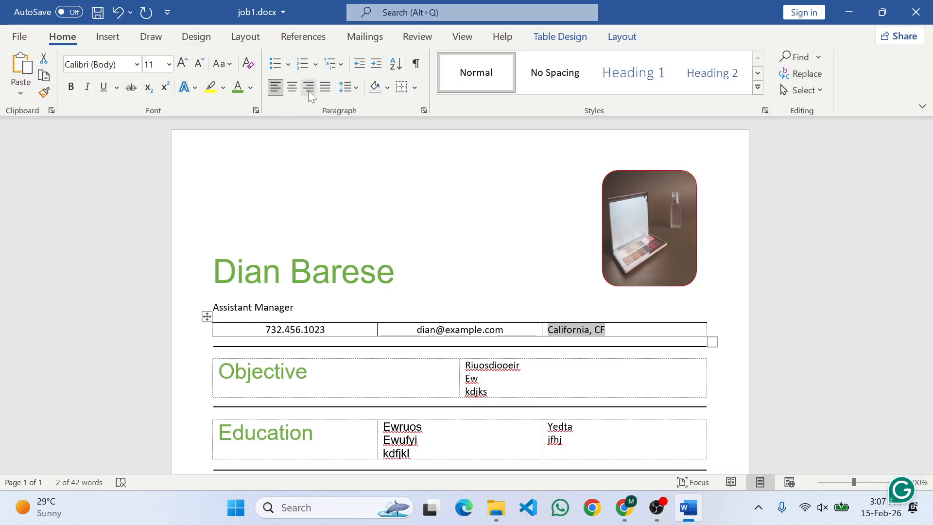
click(292, 88)
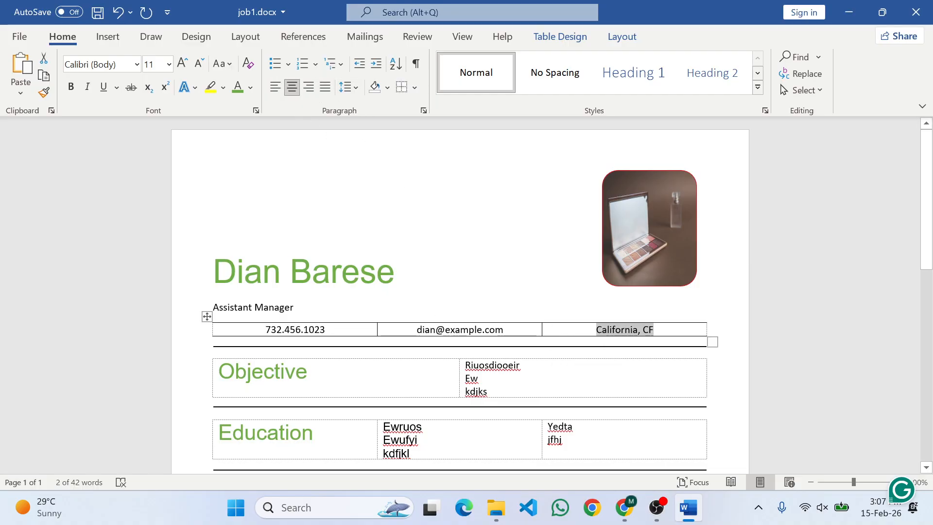
key(ctrl+s)
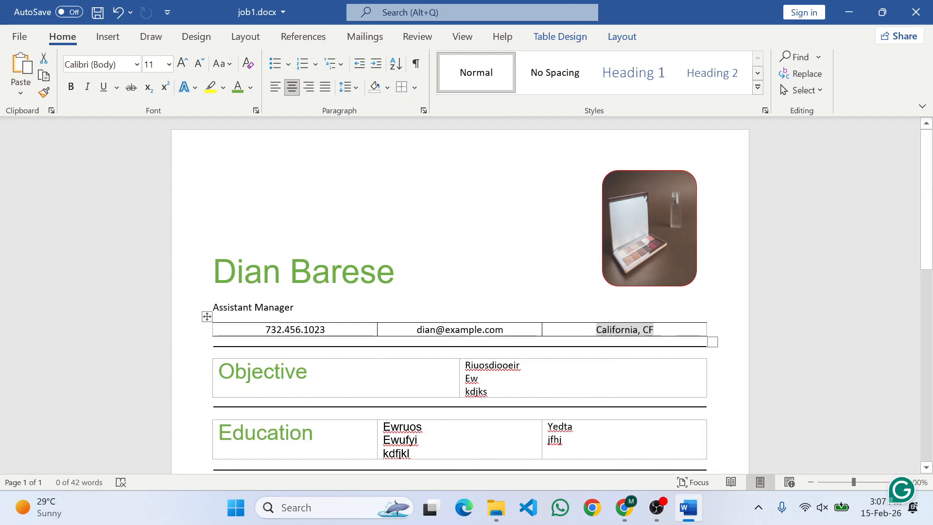
double_click(463, 330)
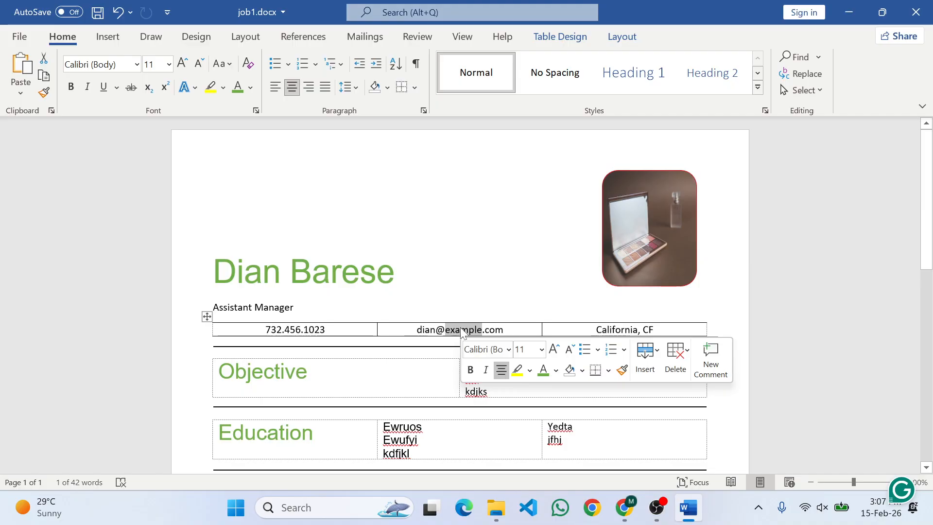
drag(477, 329, 416, 334)
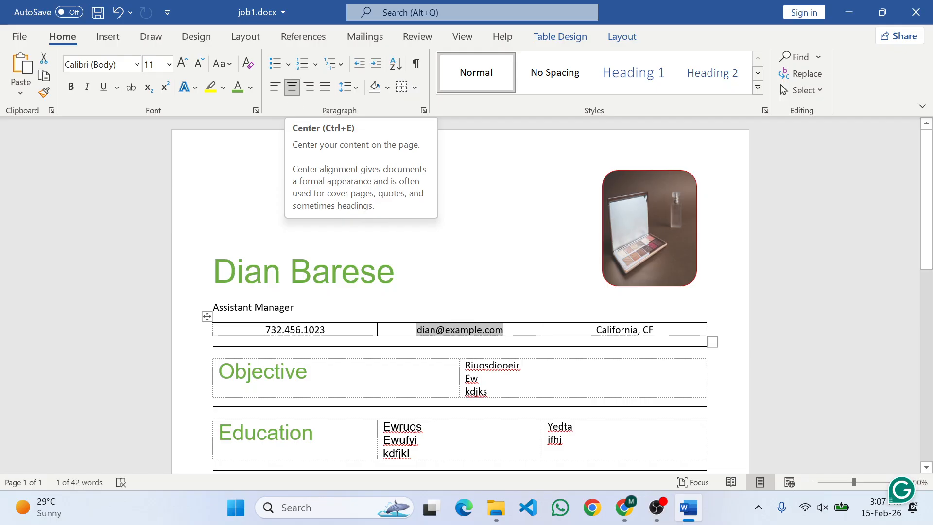
click(469, 334)
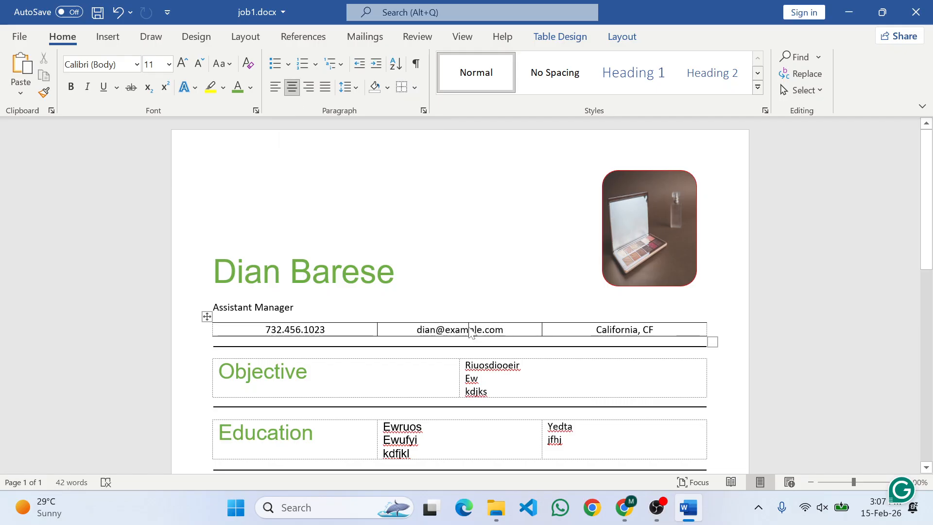
Step: Compare the resume's Objective, Education, Experience and Communication sections with job-1 CO.pdf in Chrome, and return to the Word resume
scroll(469, 333, down, 3)
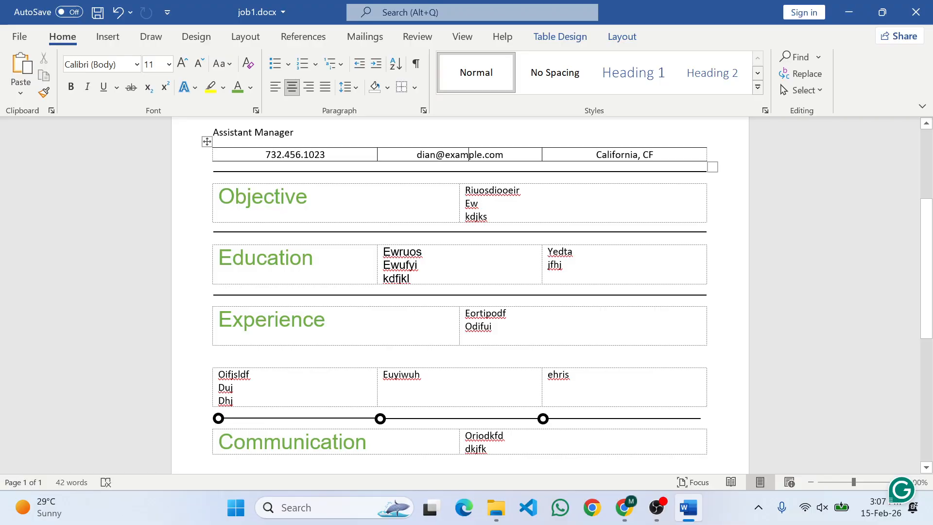
key(alt+Tab)
scroll(395, 362, down, 10)
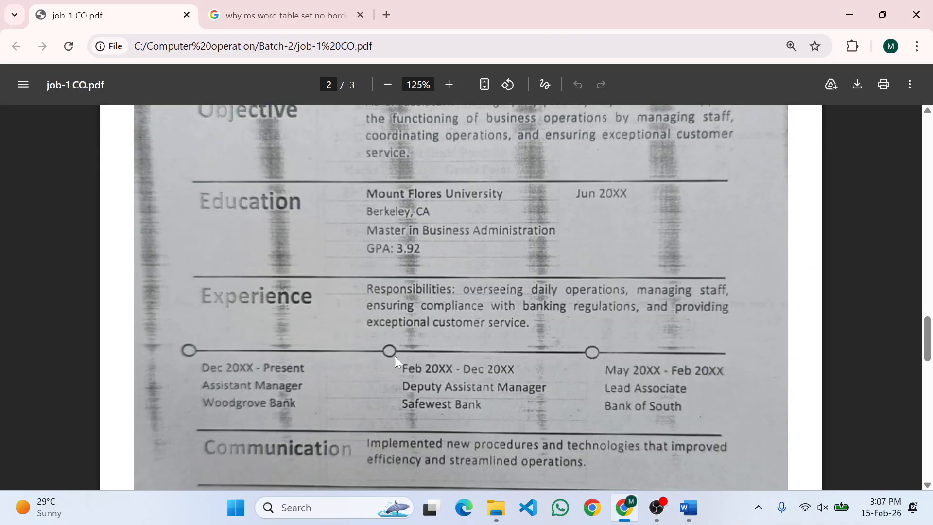
scroll(398, 350, up, 8)
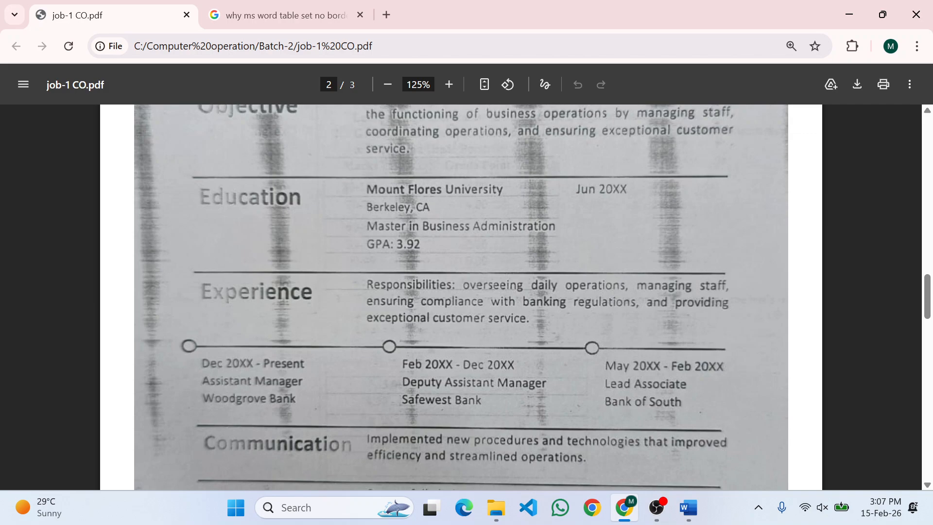
click(688, 507)
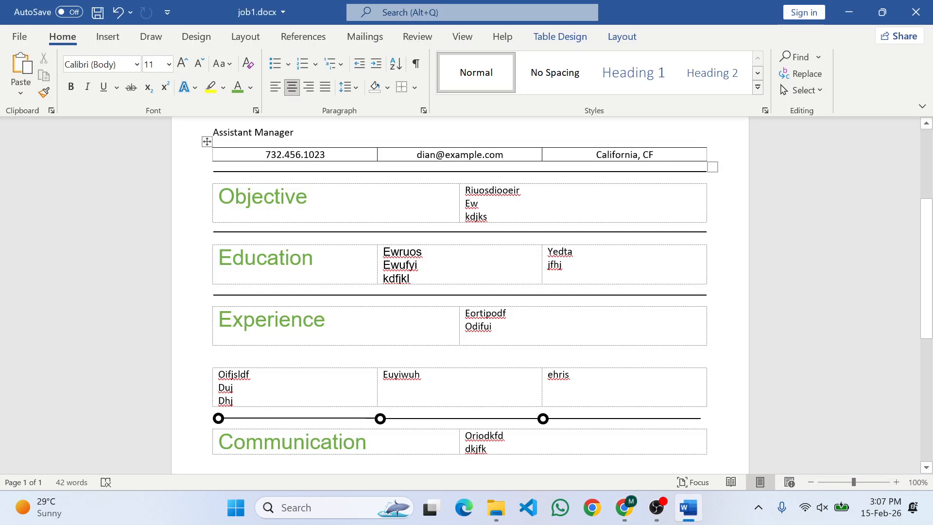
Step: Try centre and right alignment on the Objective heading, and set it back to left alignment
double_click(256, 196)
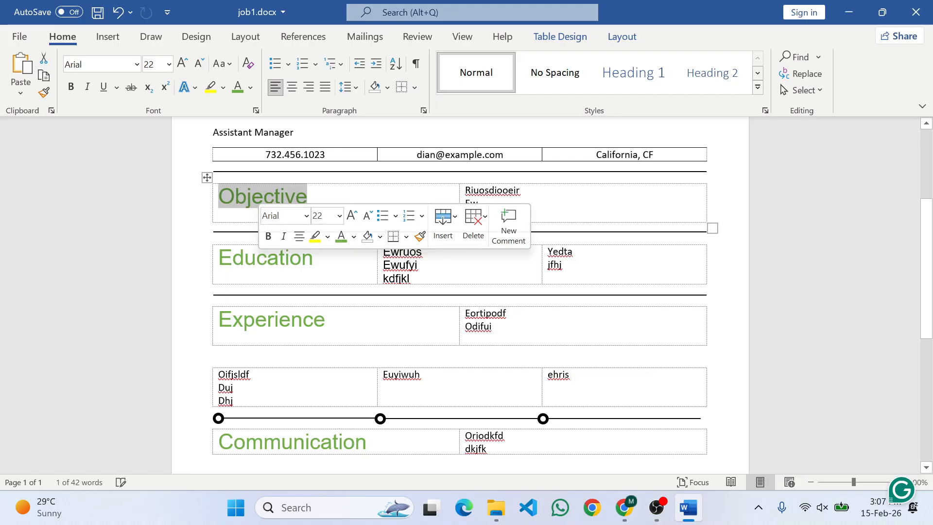
click(291, 87)
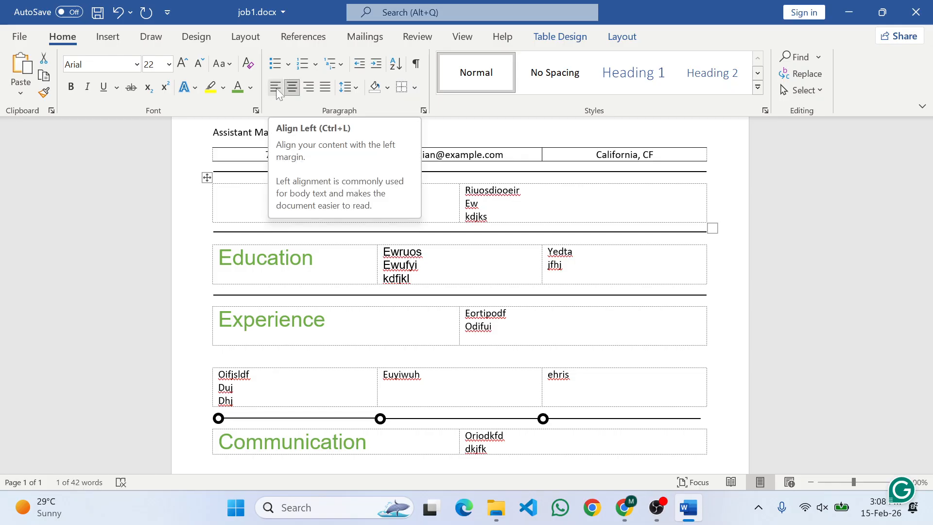
click(308, 88)
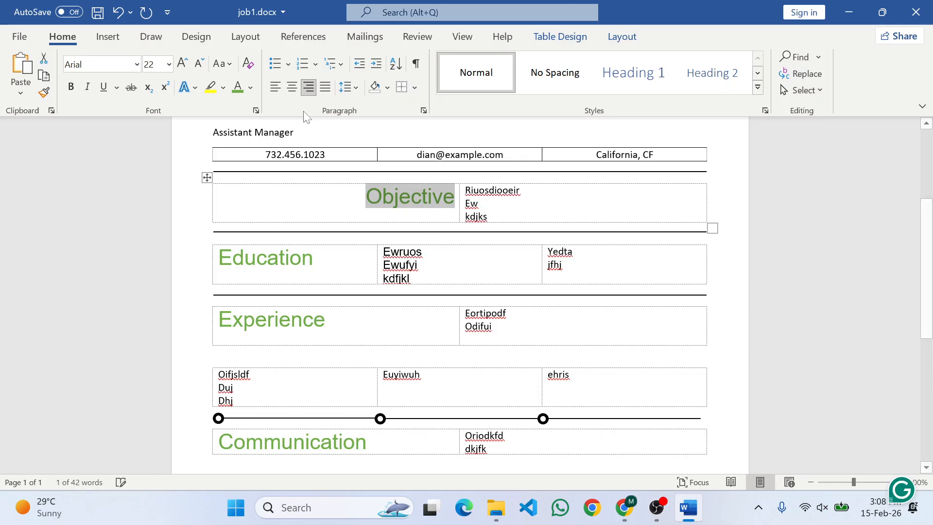
click(292, 85)
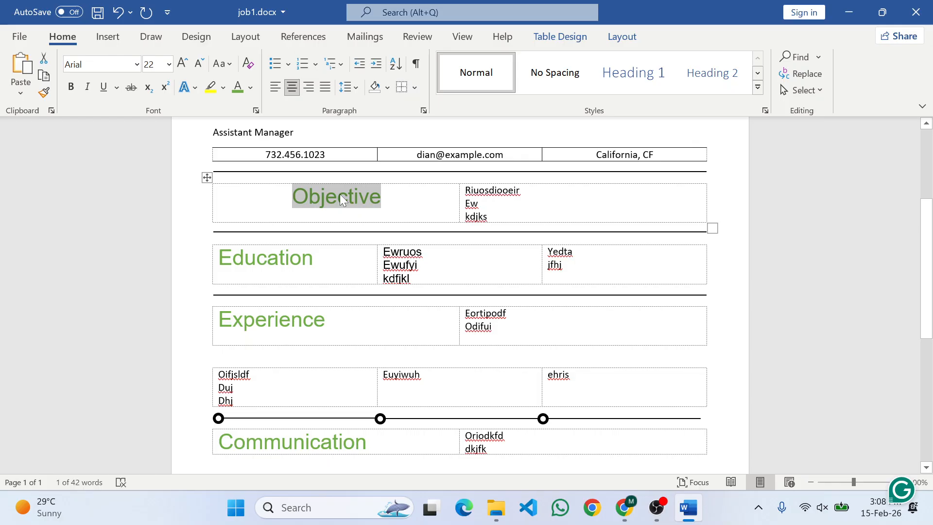
click(357, 87)
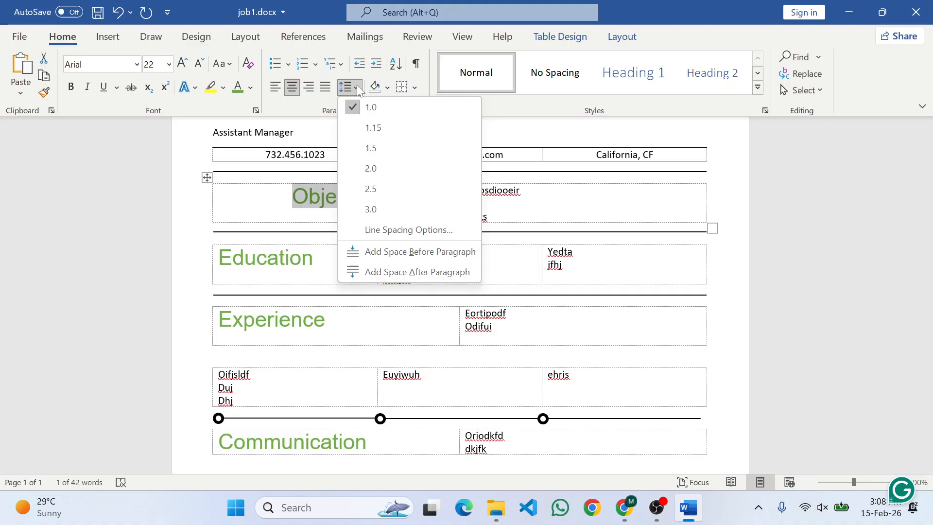
click(357, 85)
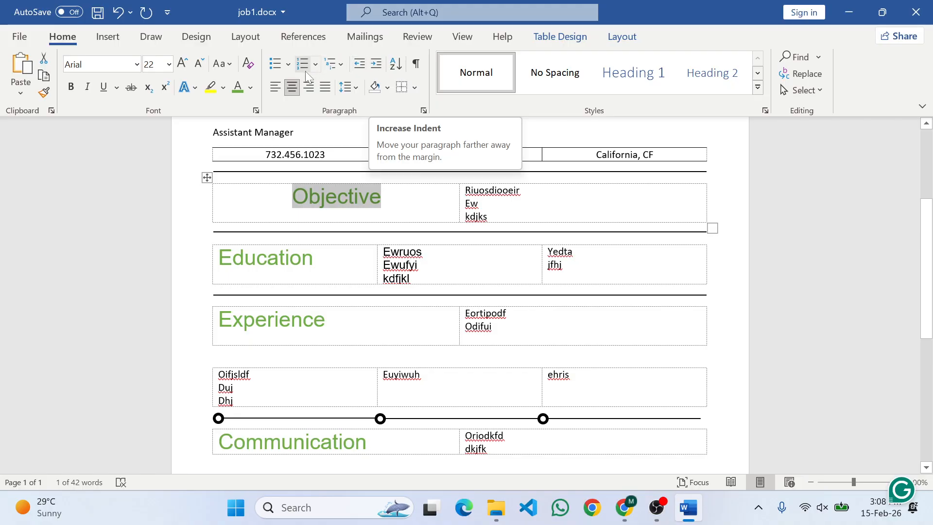
click(275, 87)
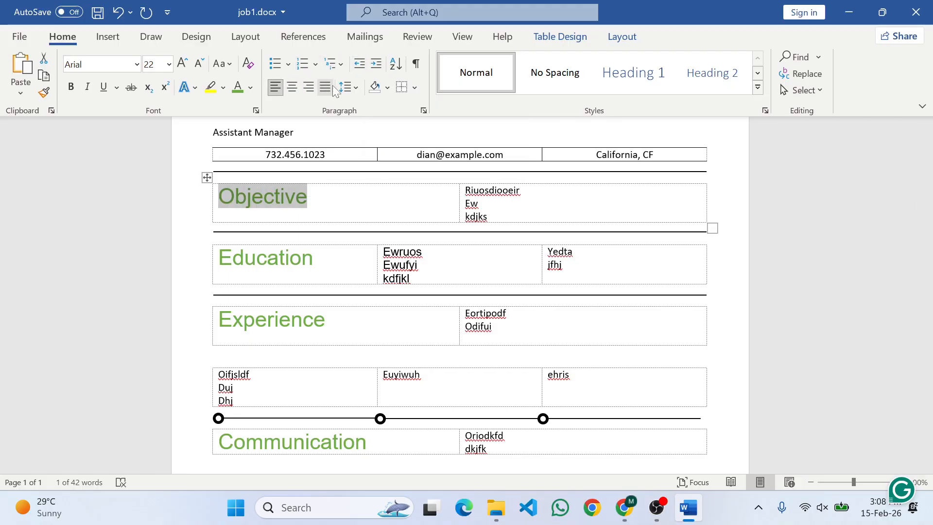
Step: Examine the line spacing, multilevel list, numbering and bullet options available for the Objective heading
click(284, 197)
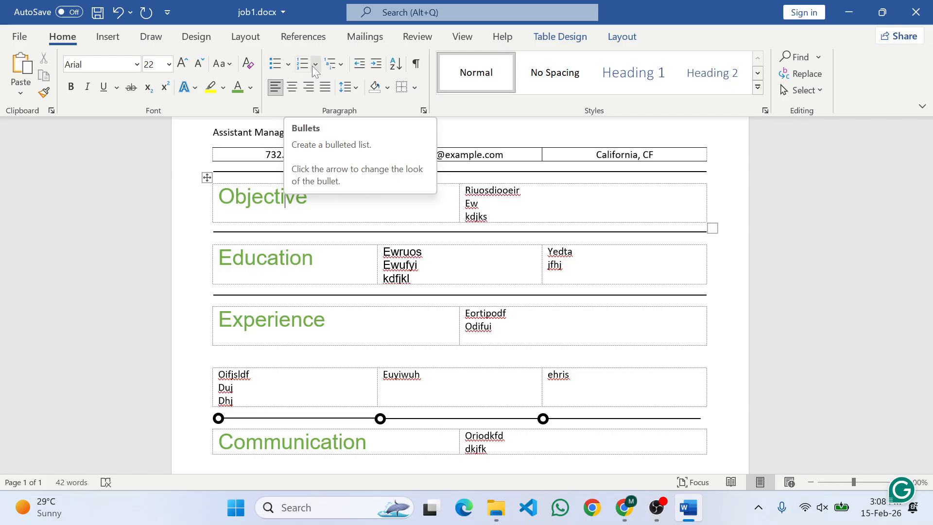
click(356, 87)
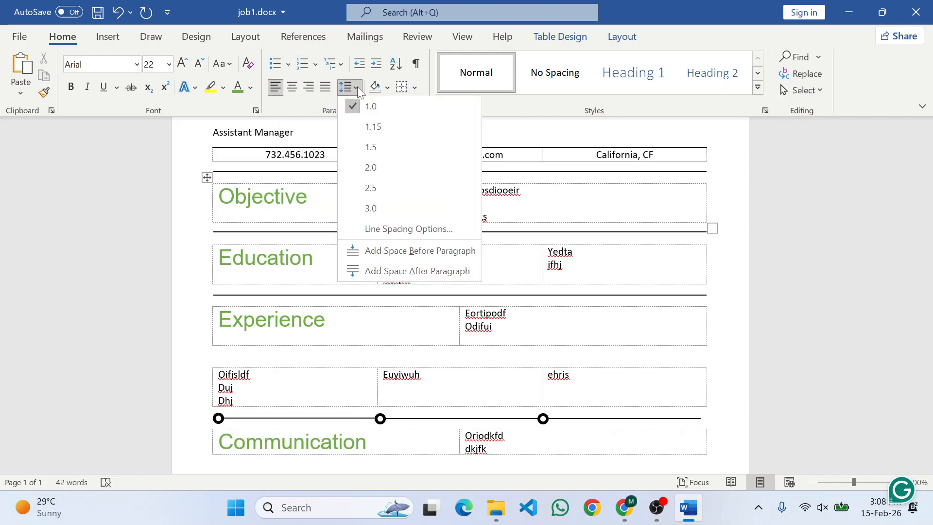
click(357, 86)
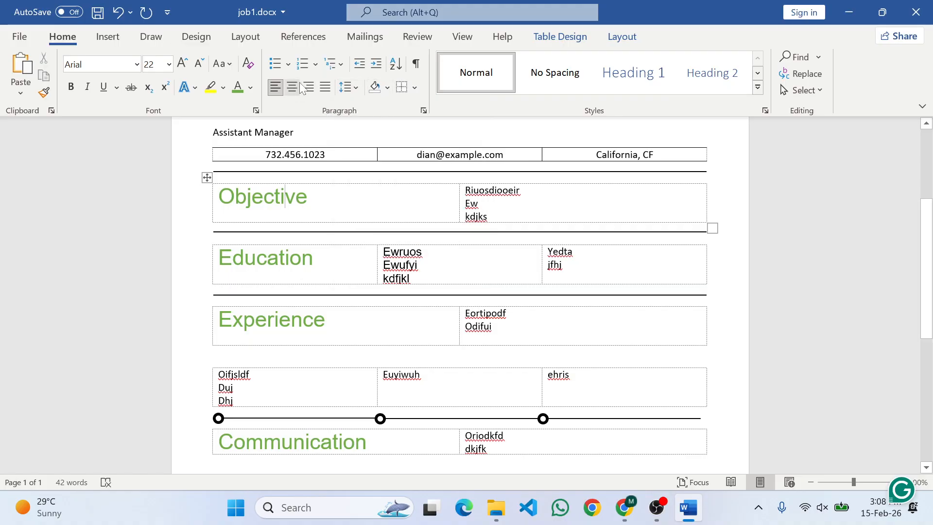
click(251, 196)
double_click(252, 197)
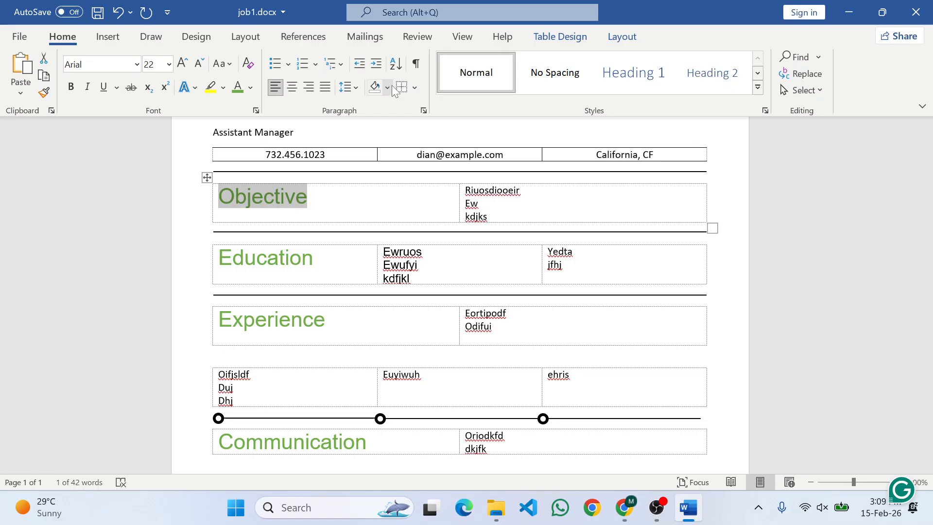
click(356, 88)
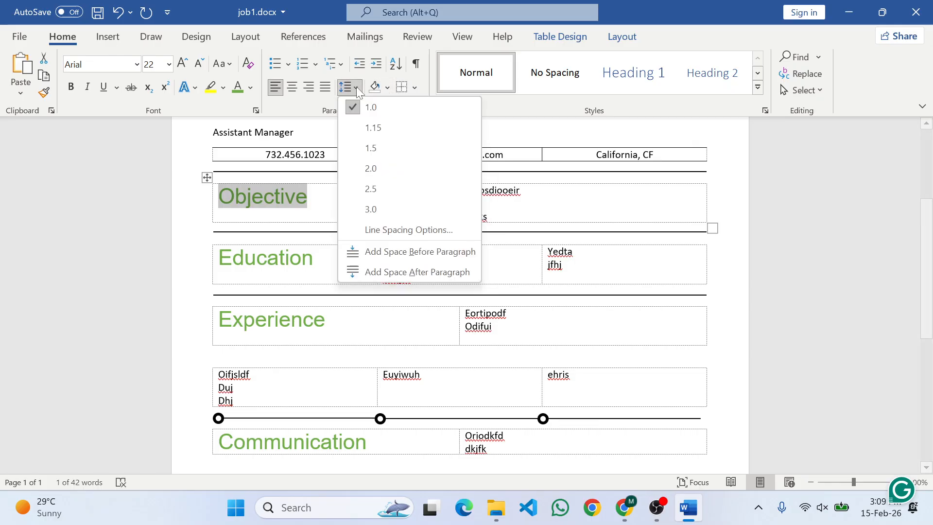
click(356, 87)
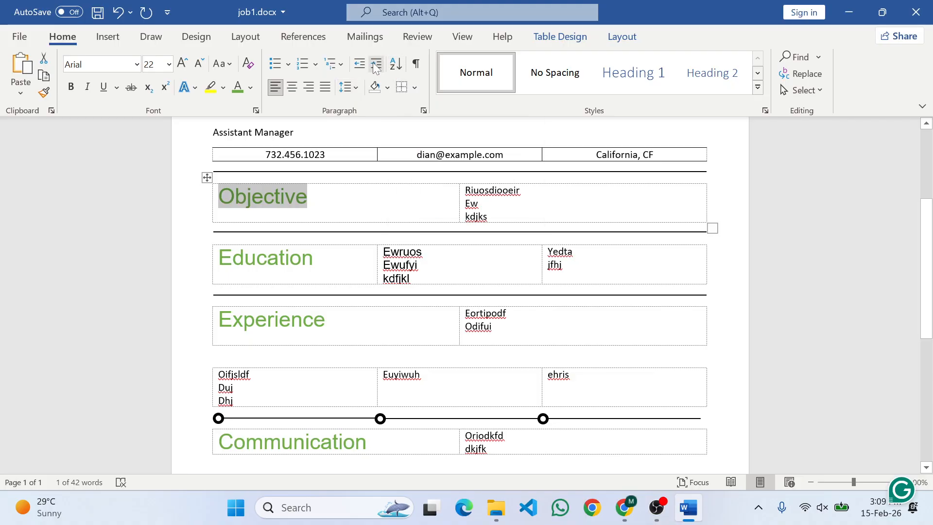
click(345, 61)
click(345, 61)
click(315, 64)
click(315, 64)
click(287, 64)
click(287, 64)
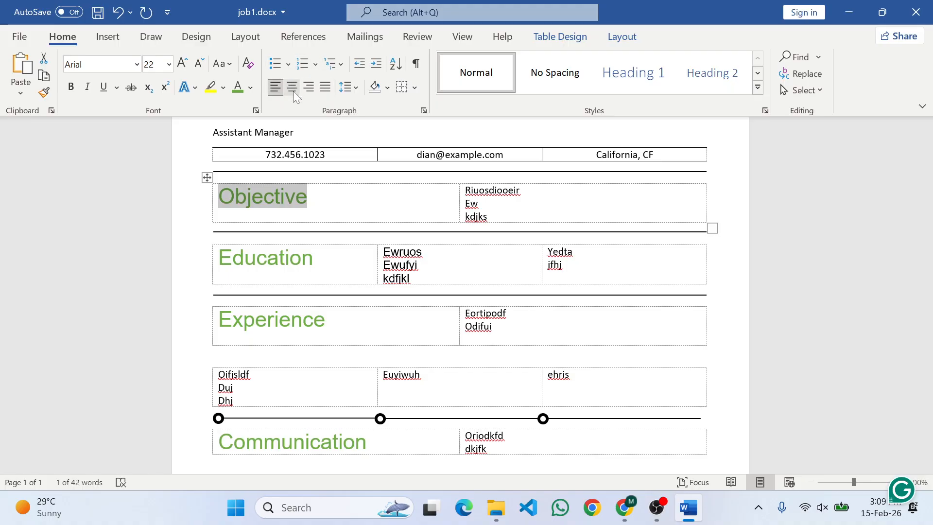
click(278, 188)
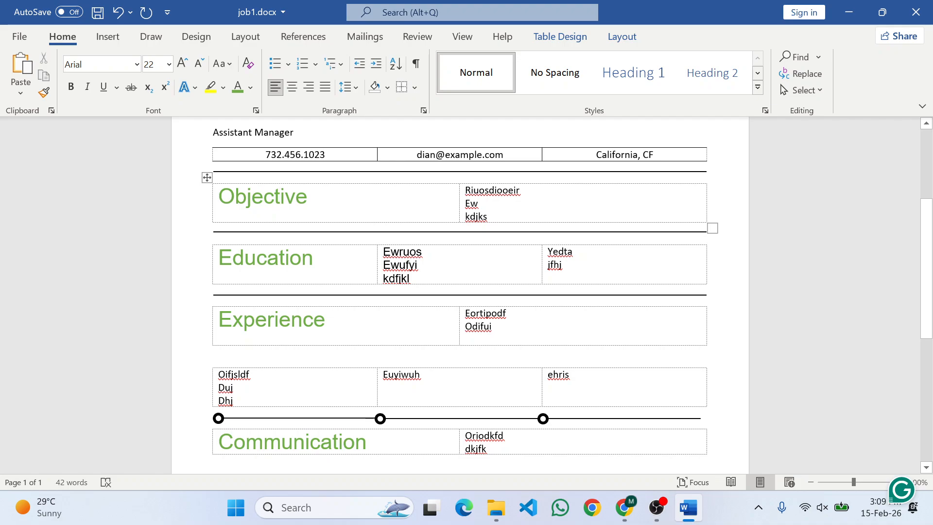
click(274, 196)
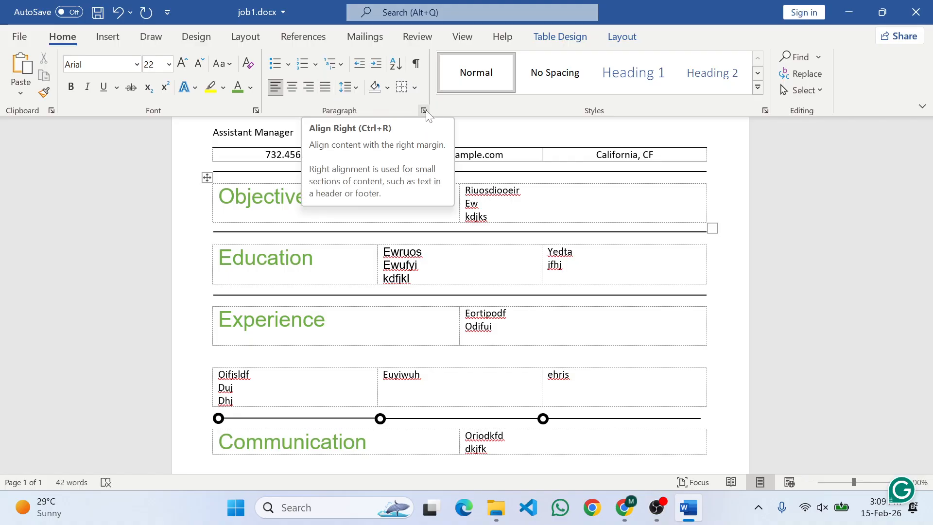
Step: Examine the alignment, outline level and page break options in the Objective heading's Paragraph settings
double_click(251, 196)
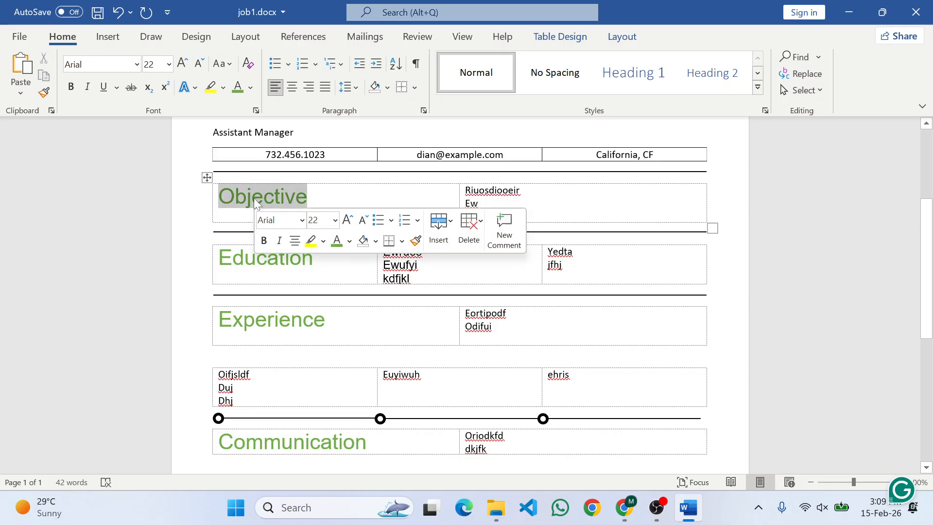
click(424, 111)
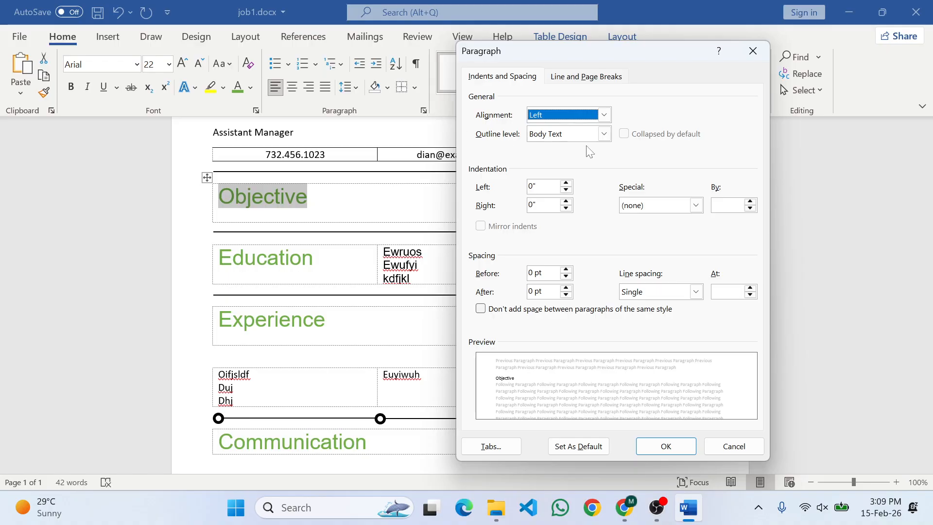
click(608, 116)
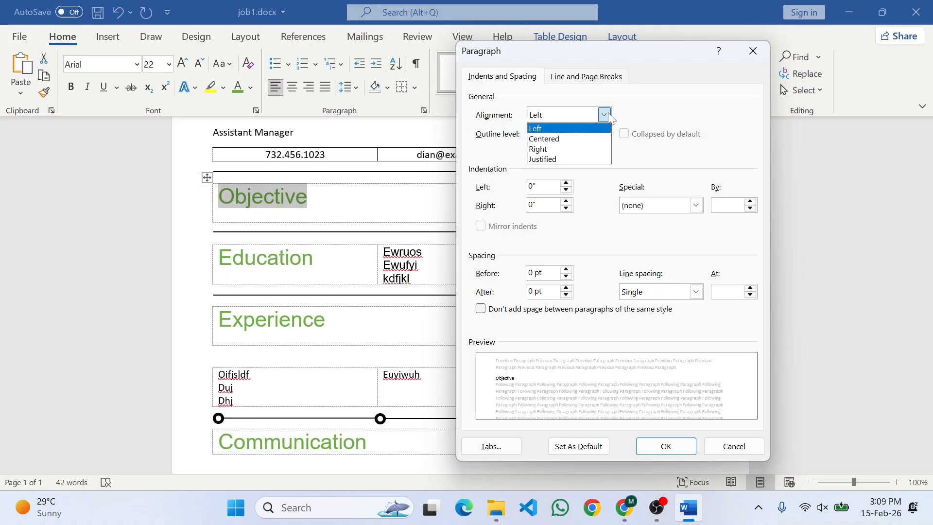
click(605, 115)
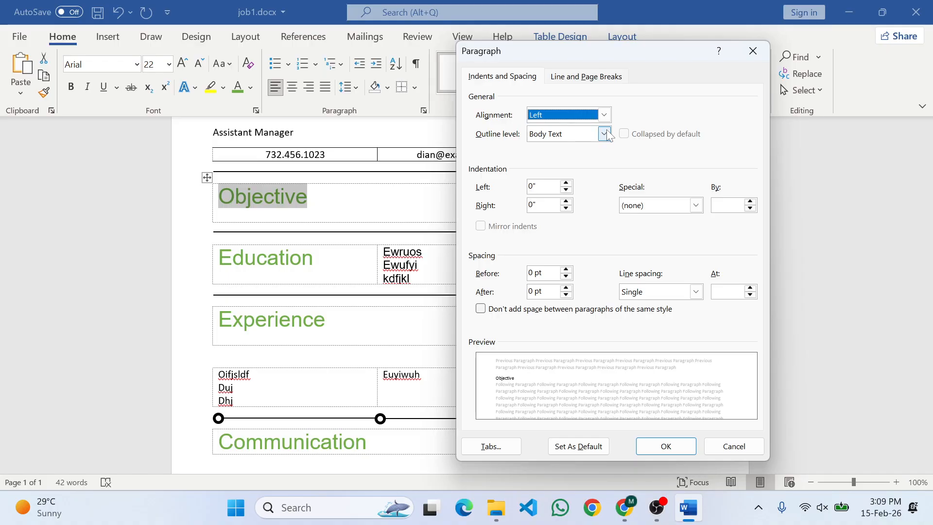
click(606, 134)
click(607, 135)
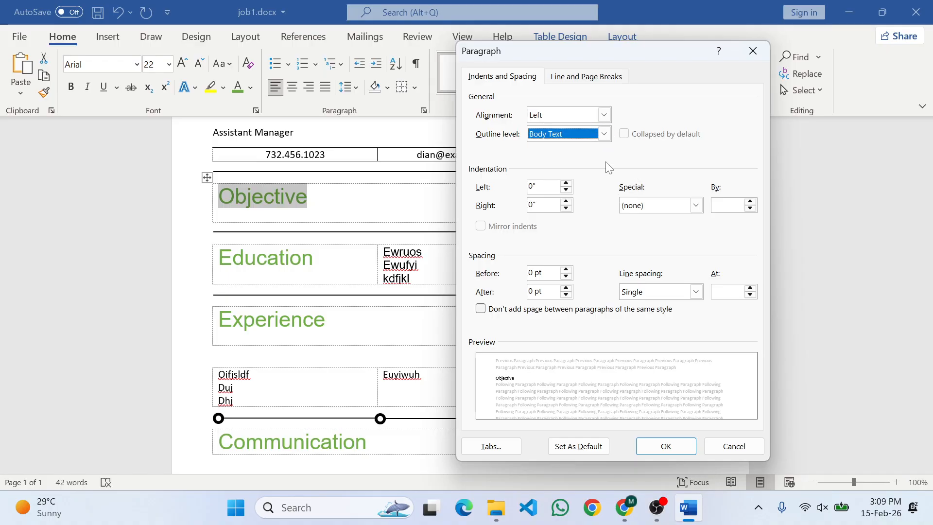
click(576, 78)
click(503, 77)
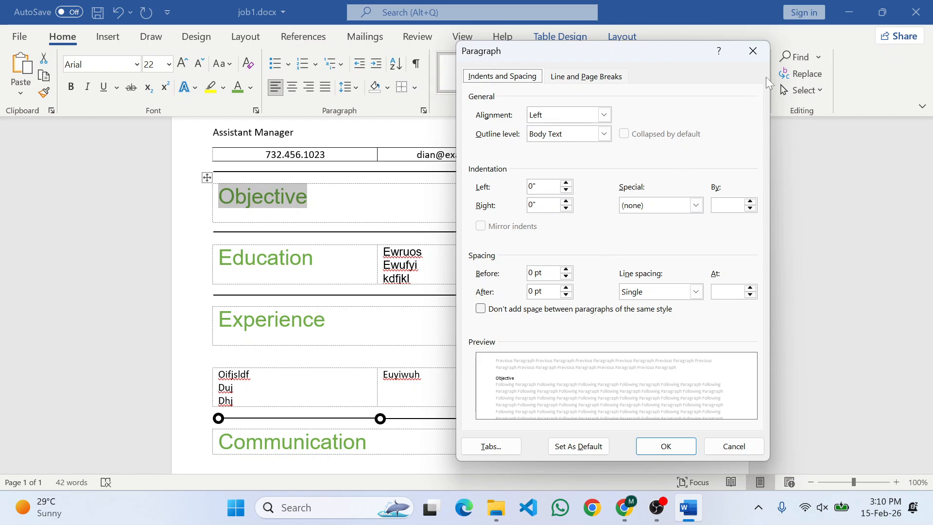
click(753, 51)
click(657, 507)
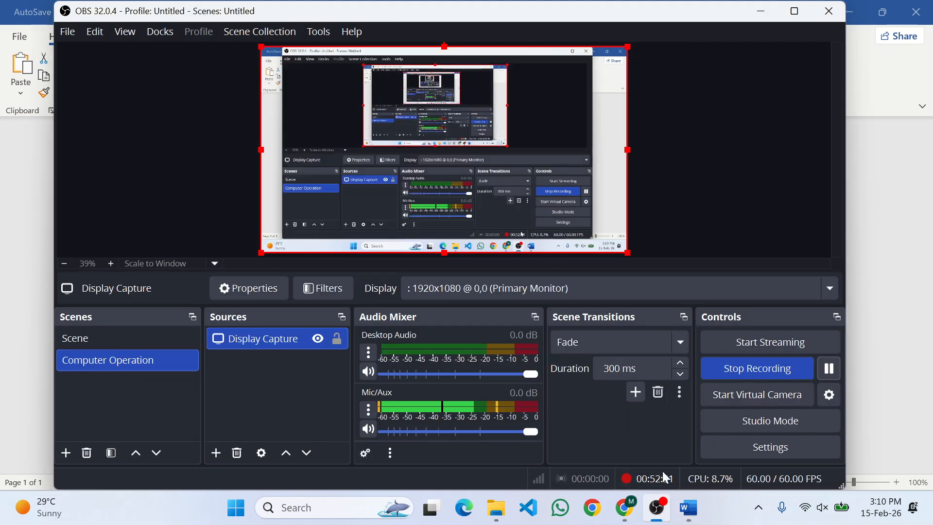
click(760, 10)
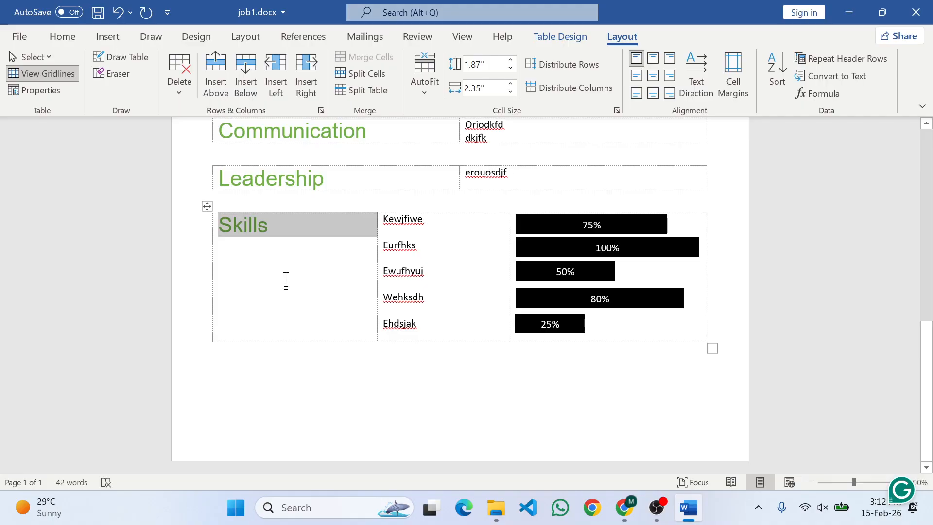
Step: Try top-centre and middle-centre alignment on the Skills heading's table cell, and set it back to top-left alignment
click(653, 55)
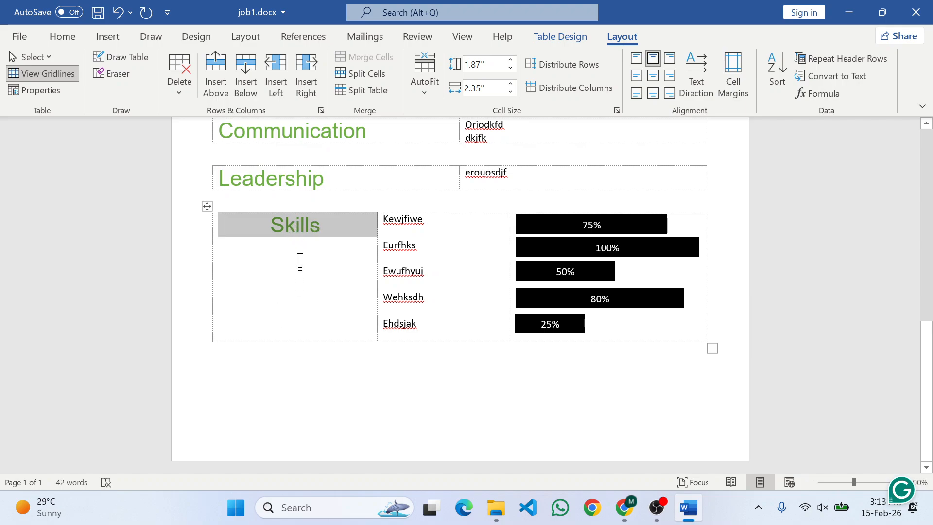
click(654, 76)
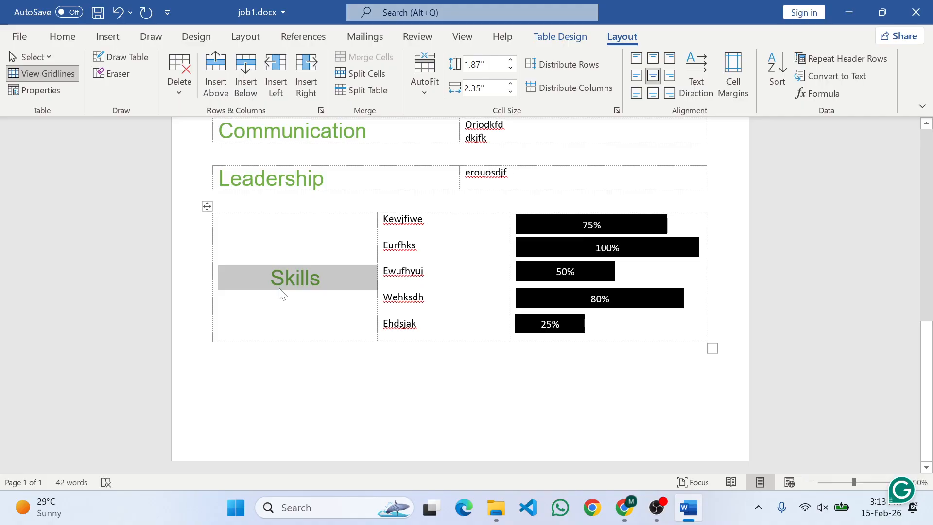
click(637, 59)
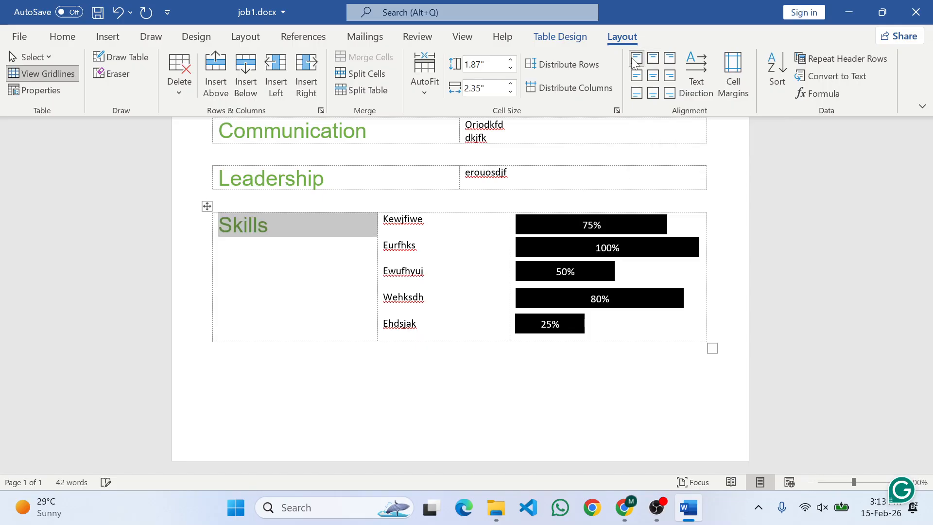
click(254, 219)
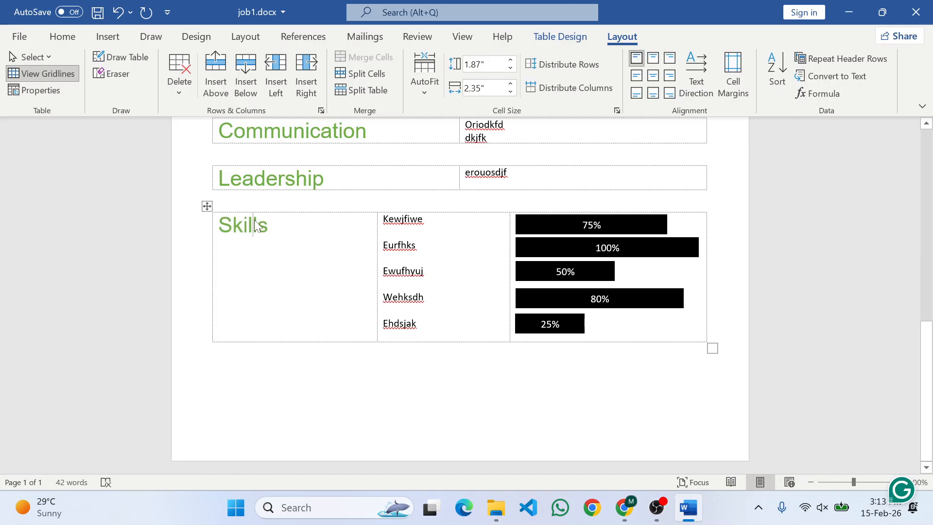
Step: Switch to job-1 CO.pdf in Chrome, check the heading position in the sample's Skills section, and return to the Word resume
key(alt+Tab)
key(alt+Tab)
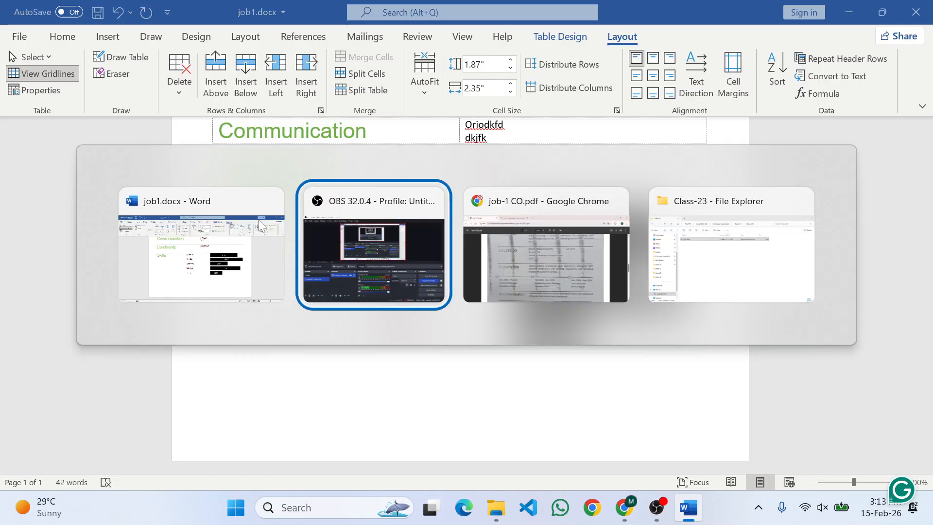
scroll(313, 350, down, 7)
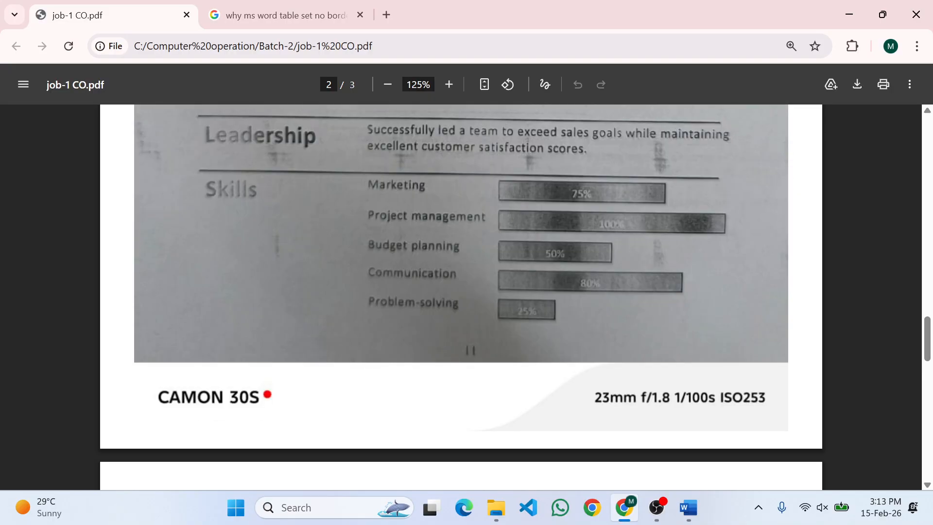
key(alt+Tab)
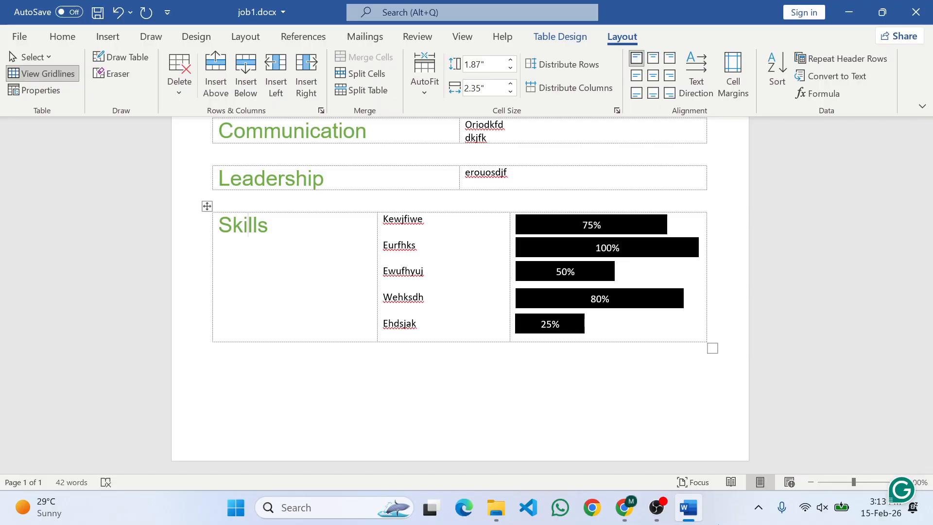
click(658, 509)
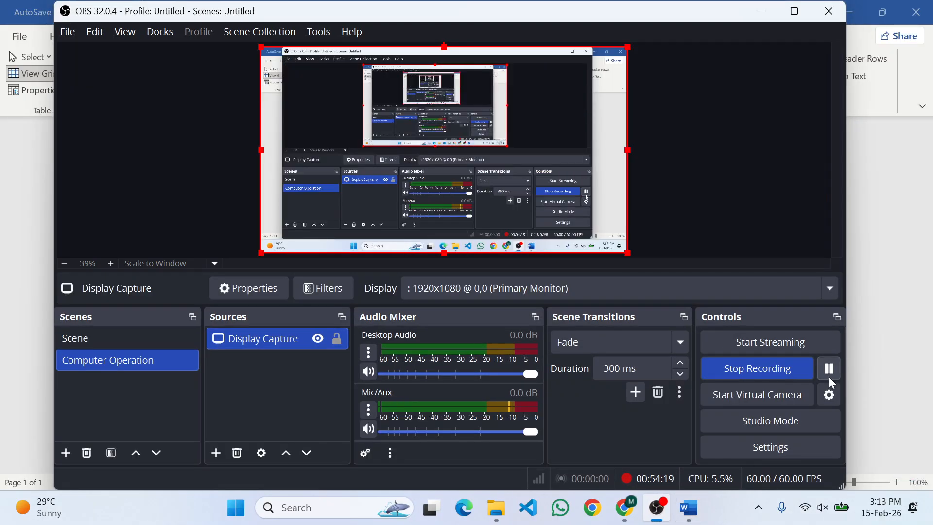
click(761, 11)
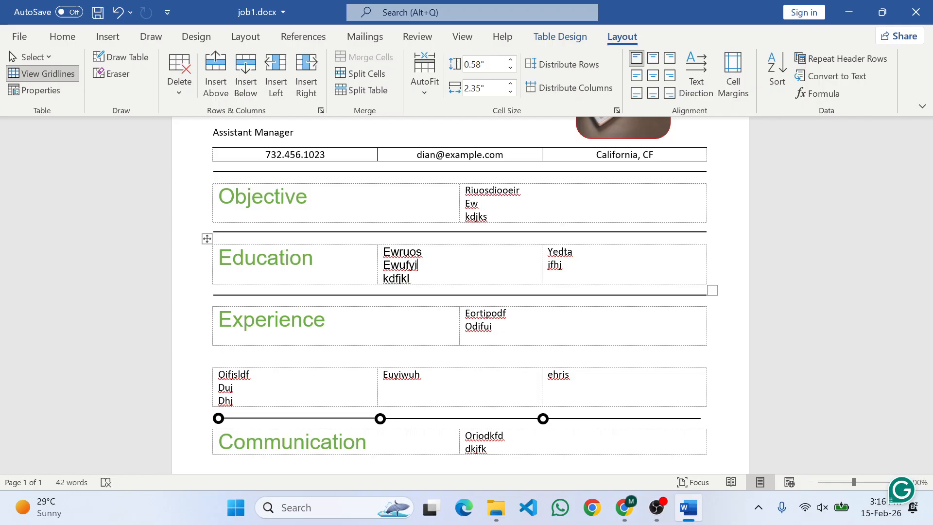
Step: Toggle the table gridlines of the resume off and on with the Education table active, and leave them hidden
click(307, 197)
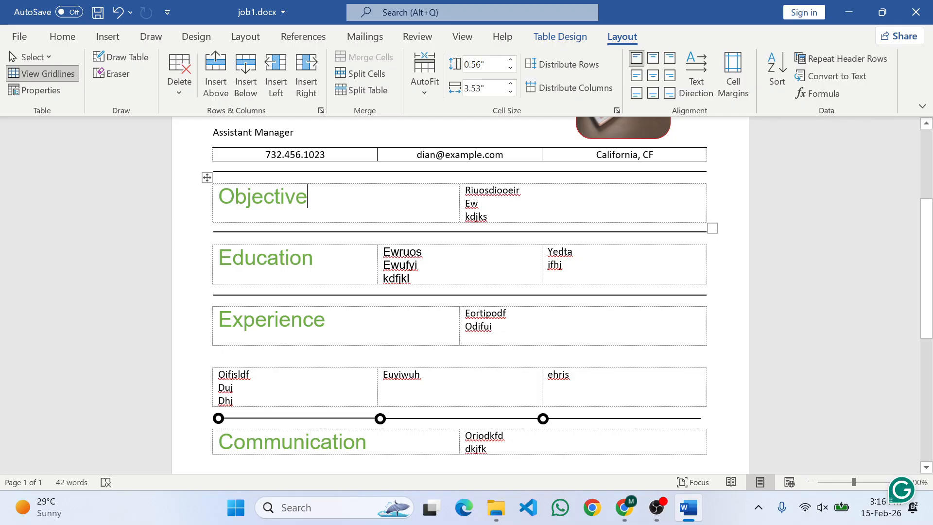
click(418, 265)
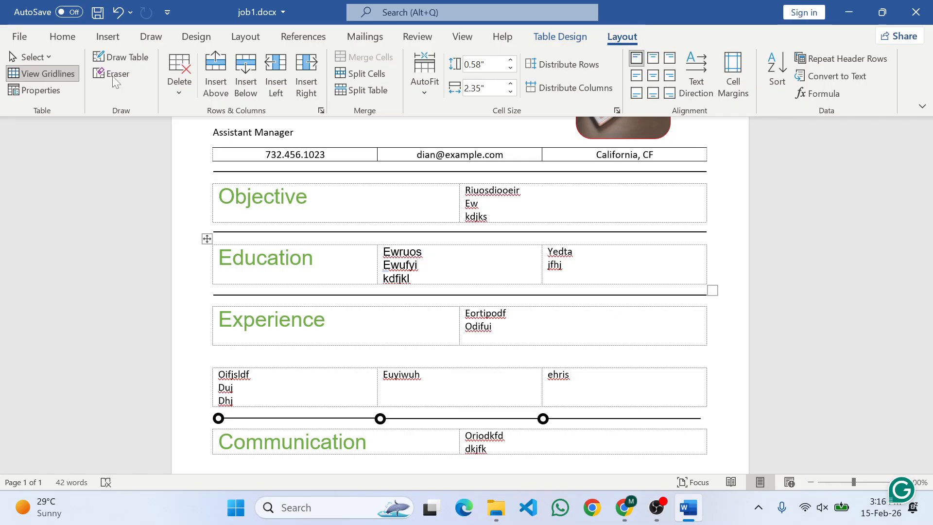
click(48, 76)
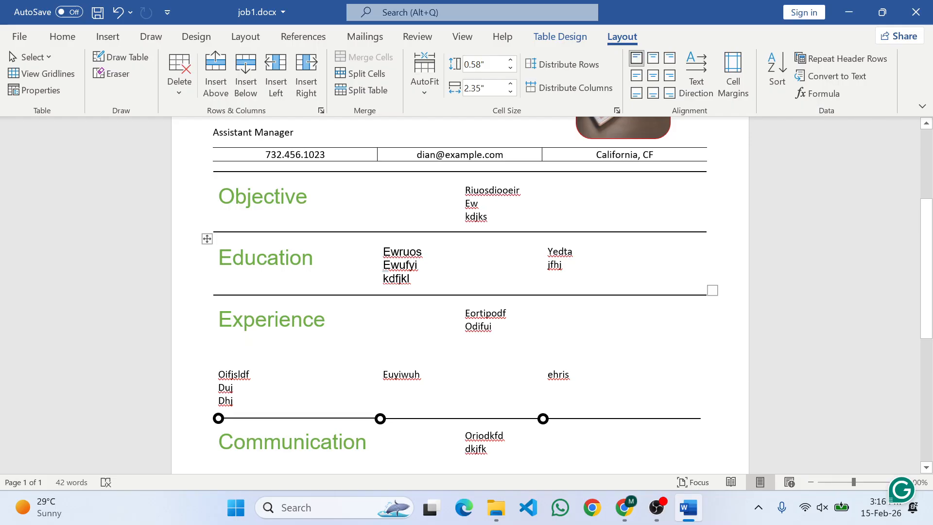
click(27, 74)
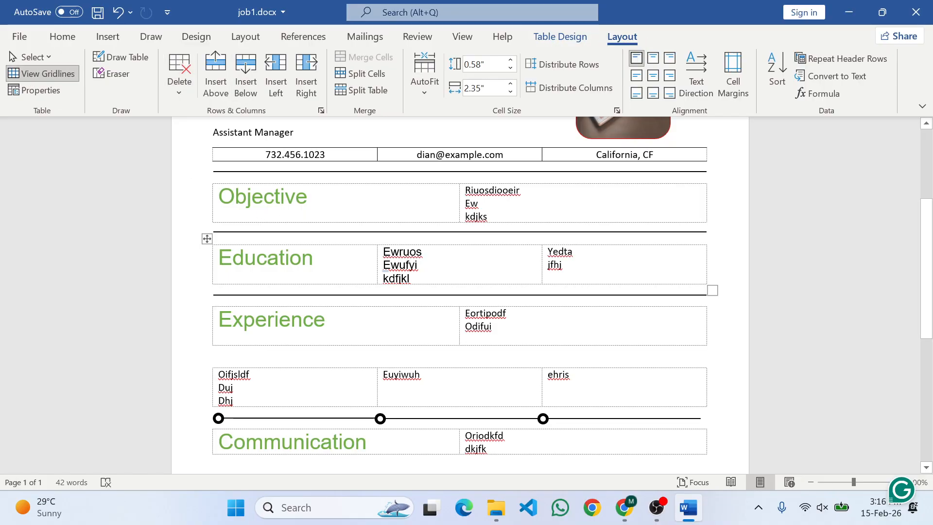
click(38, 72)
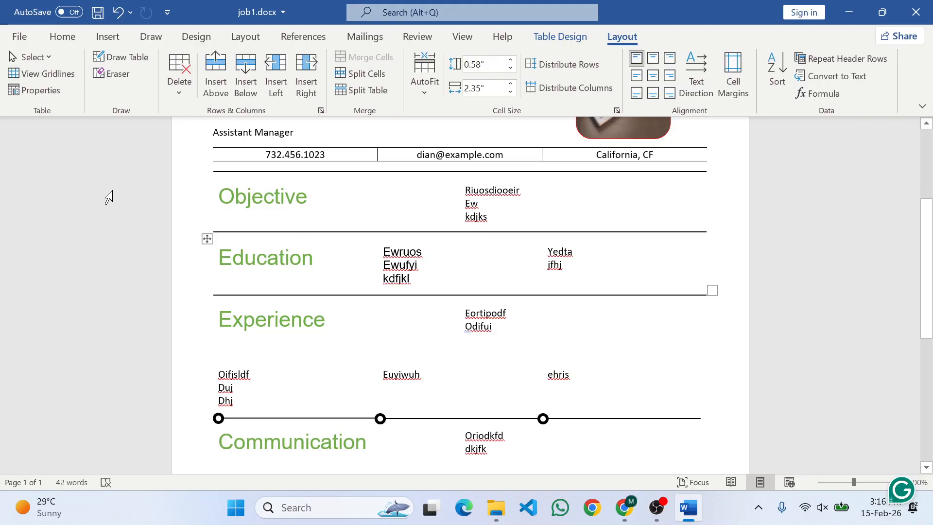
click(26, 77)
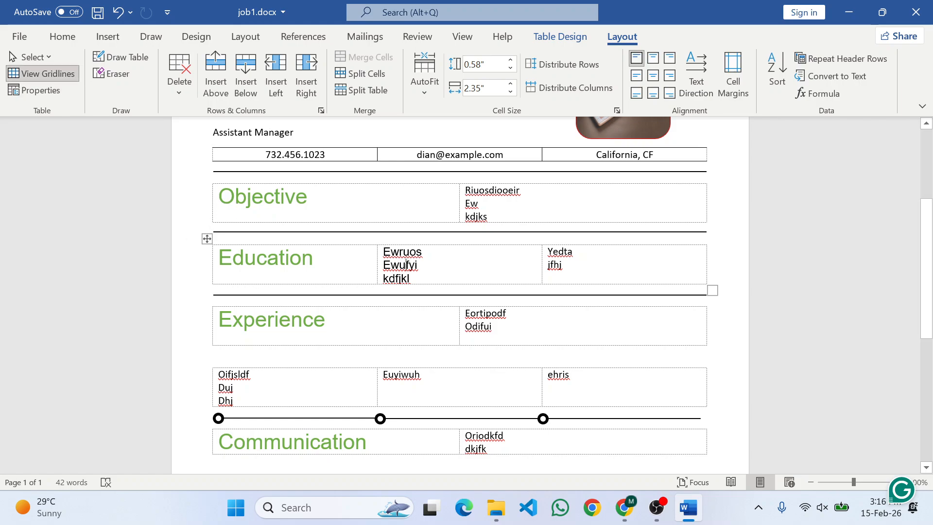
click(42, 75)
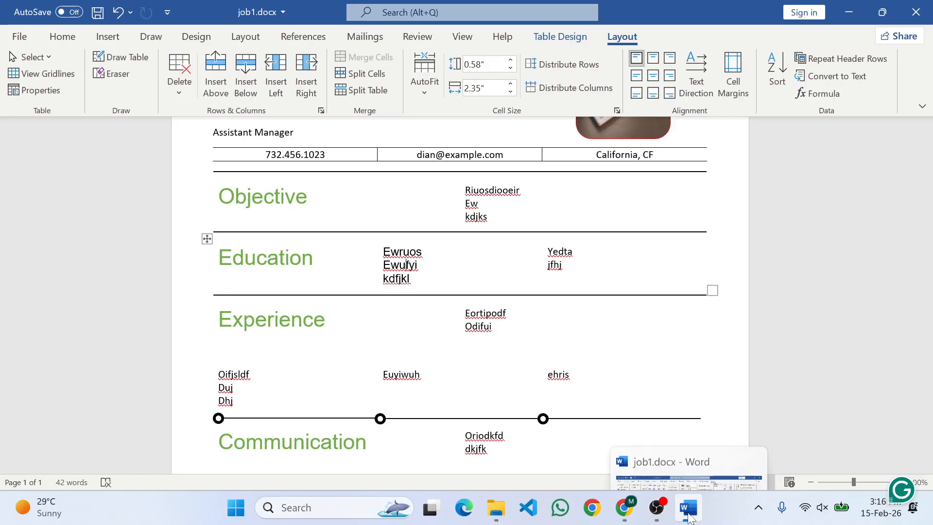
click(657, 494)
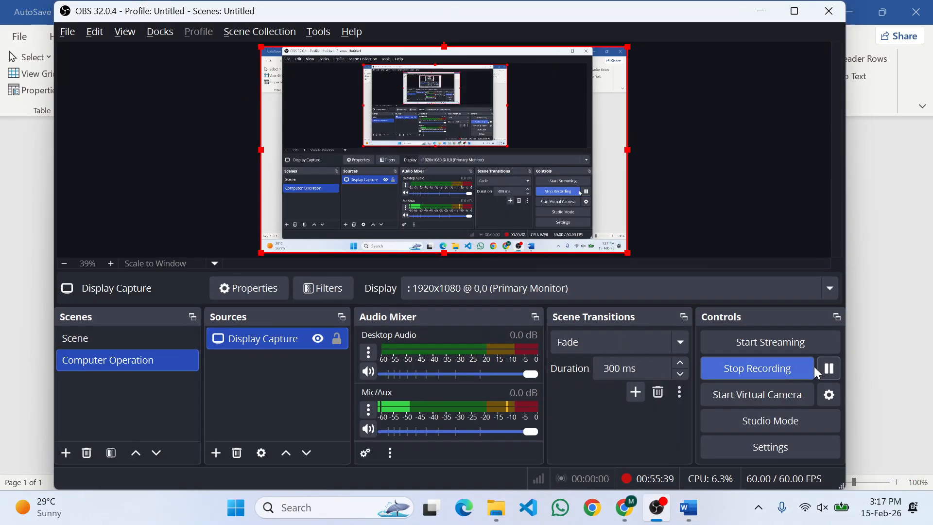
click(829, 368)
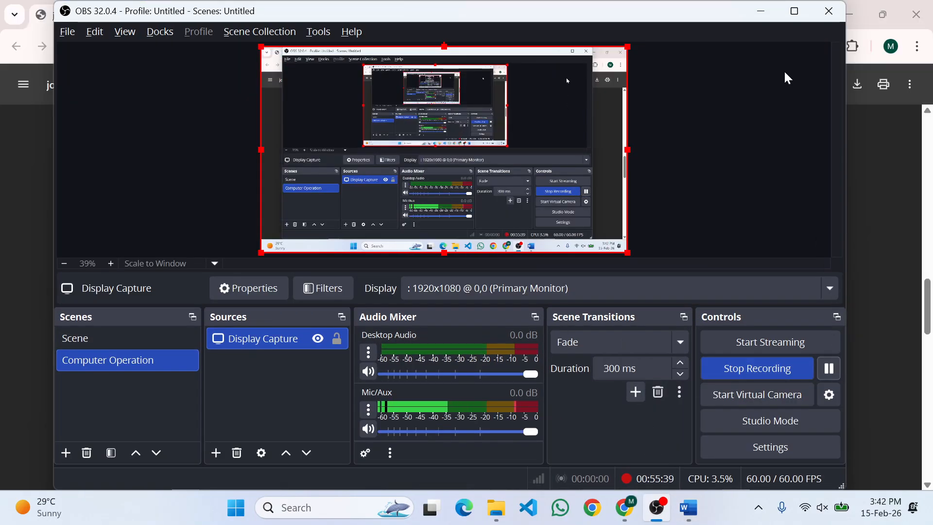
click(761, 11)
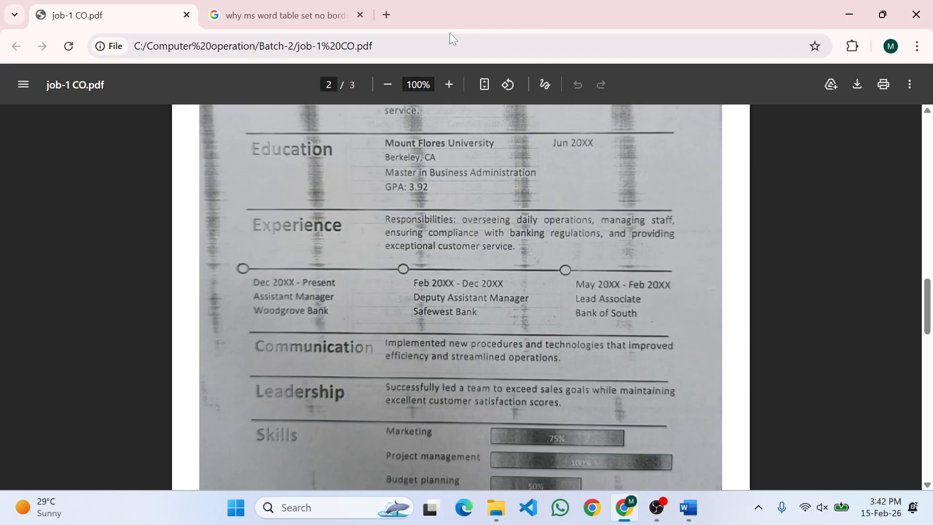
Step: In a new Chrome tab, search Google for w3schools and open the W3Schools website
click(393, 16)
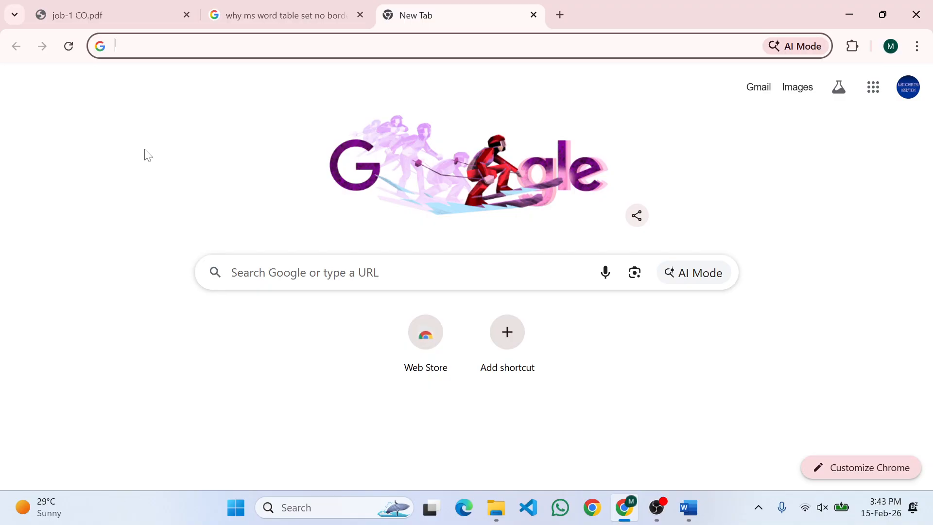
text(w3)
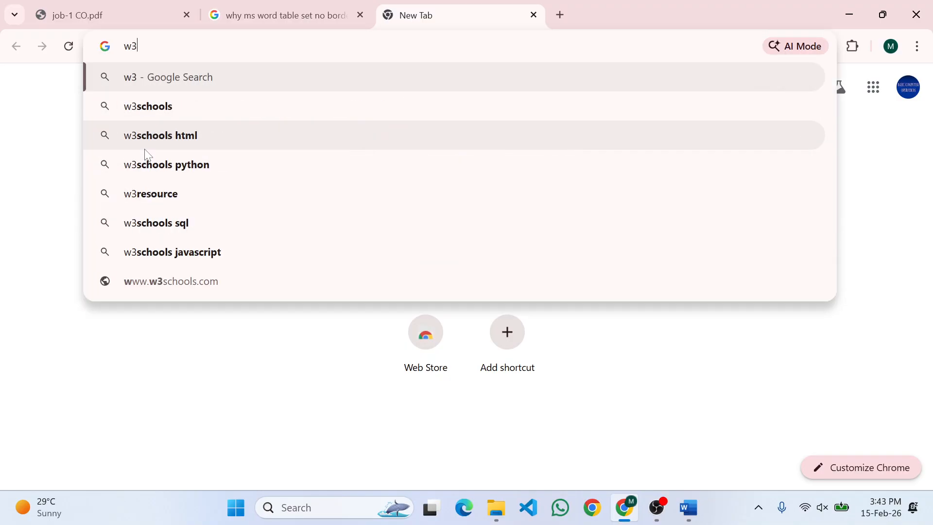
text(sh)
key(BackSpace)
text(c)
key(Return)
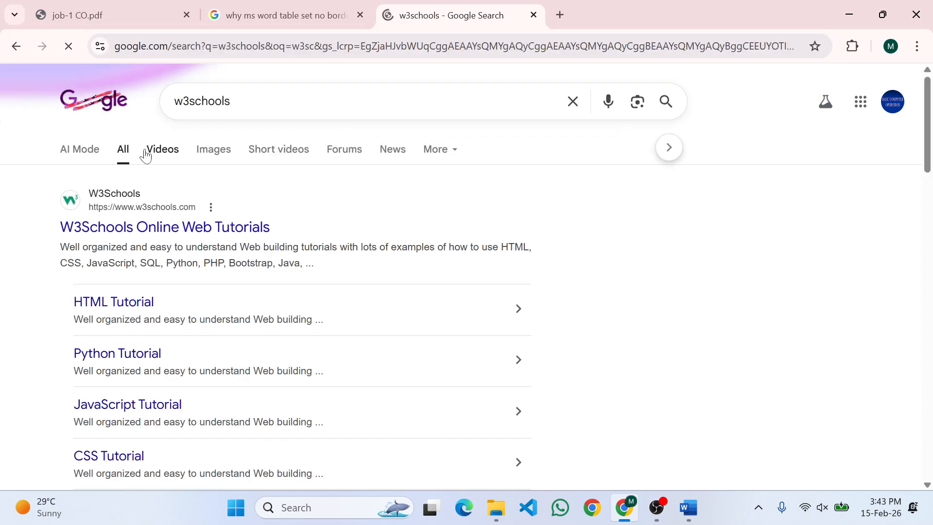
click(119, 208)
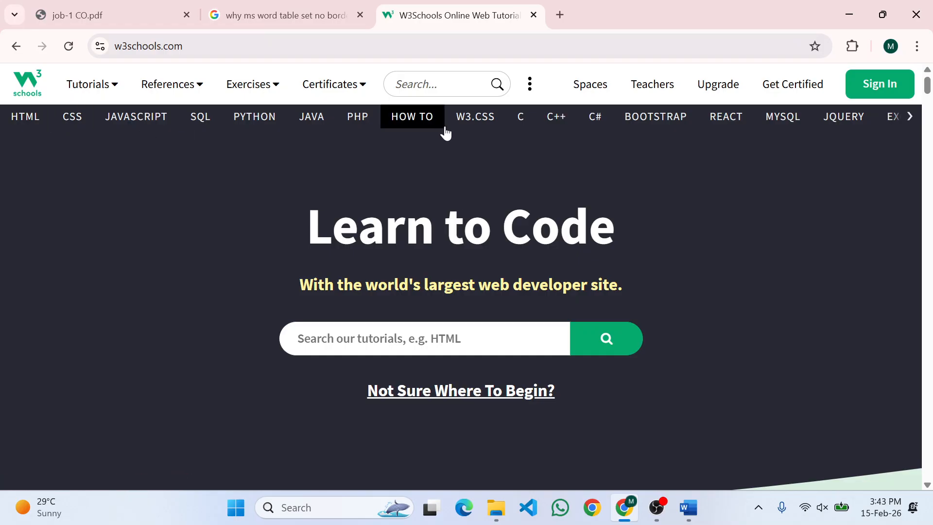
Step: Open the W3Schools Excel tutorial and look over its home page and lesson list
click(909, 116)
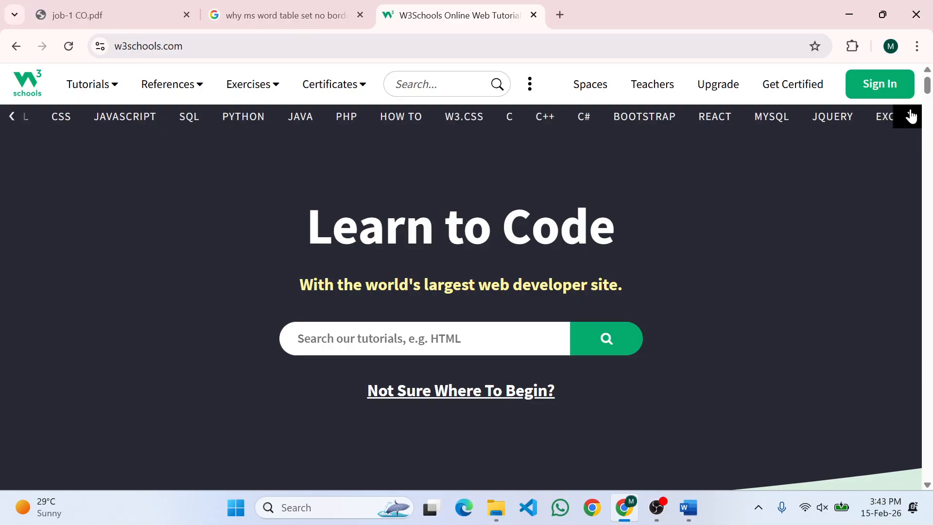
click(881, 124)
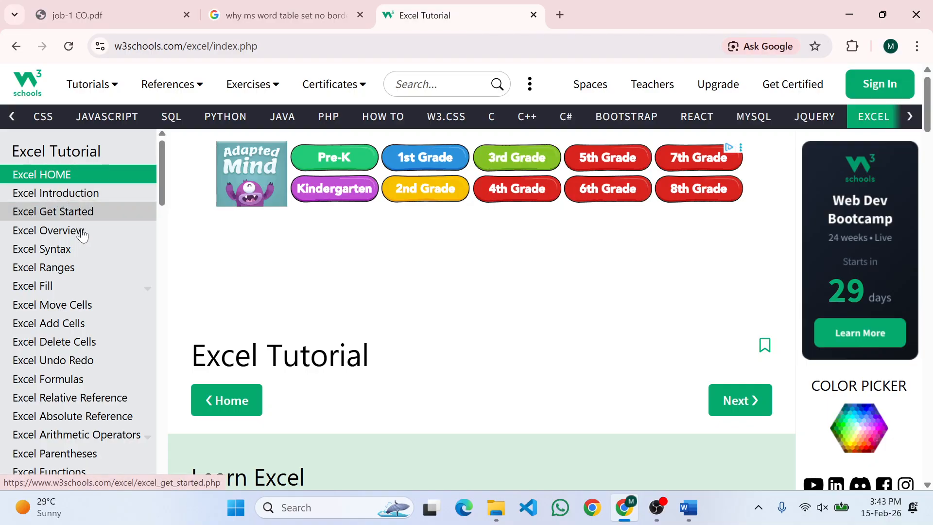
scroll(87, 246, down, 15)
scroll(90, 248, up, 13)
scroll(89, 249, up, 10)
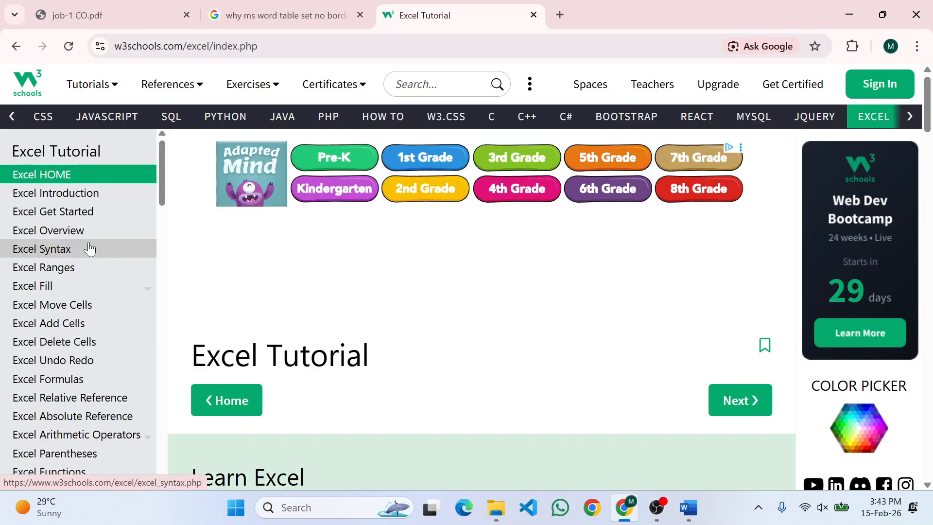
scroll(408, 302, down, 8)
scroll(499, 314, up, 8)
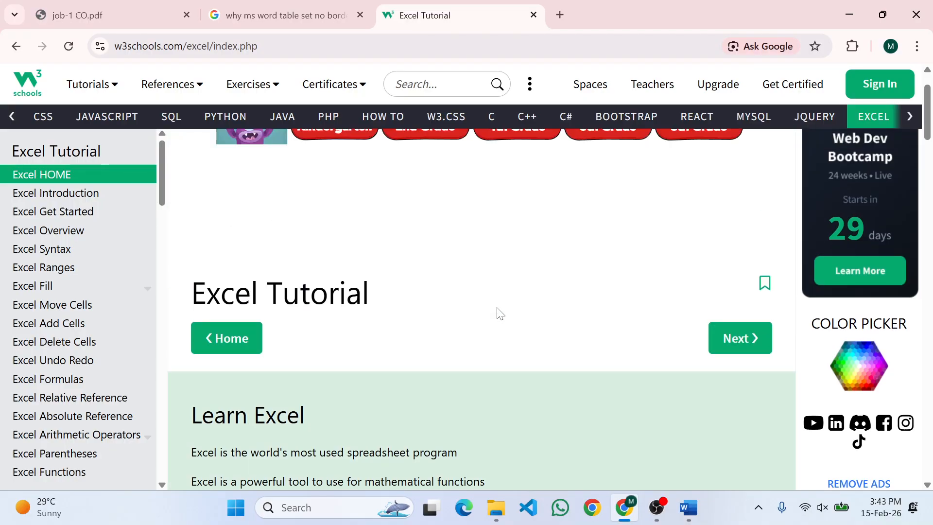
Step: Open the Excel Introduction lesson, skim it, and return to its "What is Excel?" section
click(55, 193)
scroll(541, 291, down, 10)
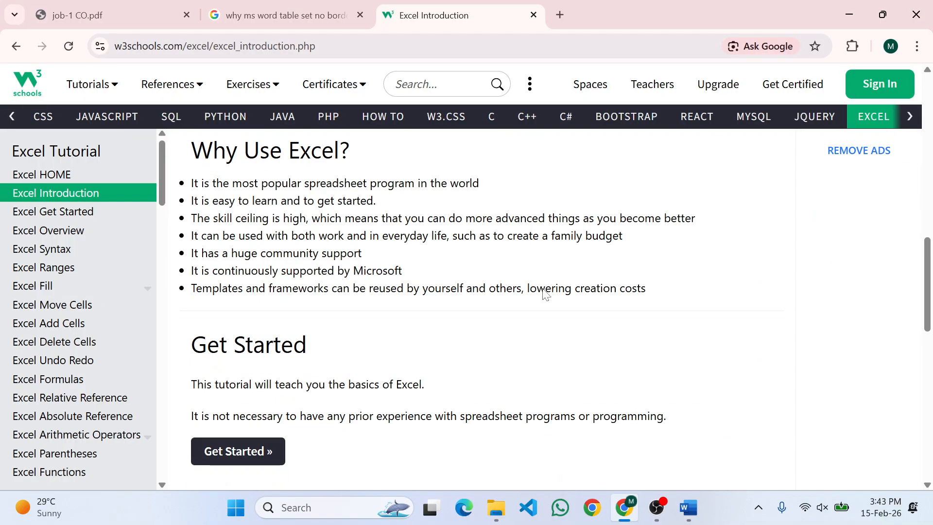
scroll(544, 294, up, 5)
scroll(545, 294, up, 7)
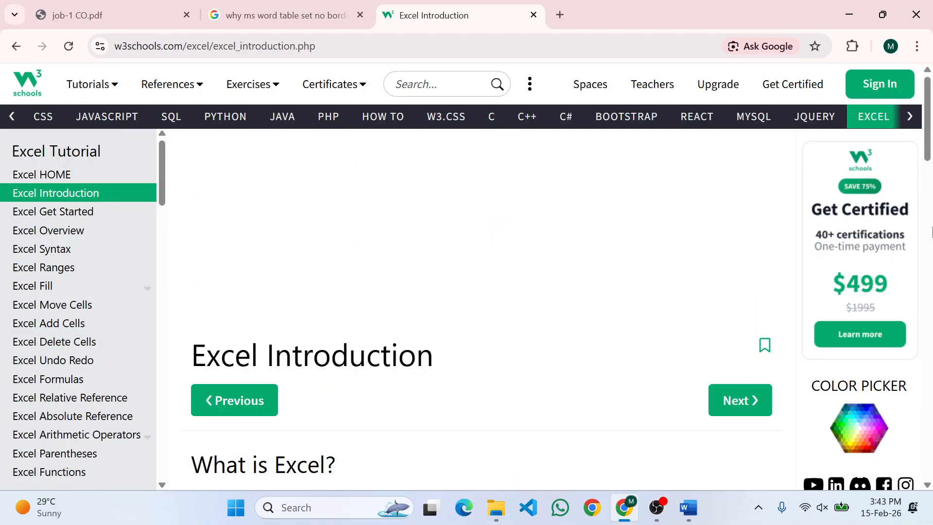
scroll(539, 364, down, 5)
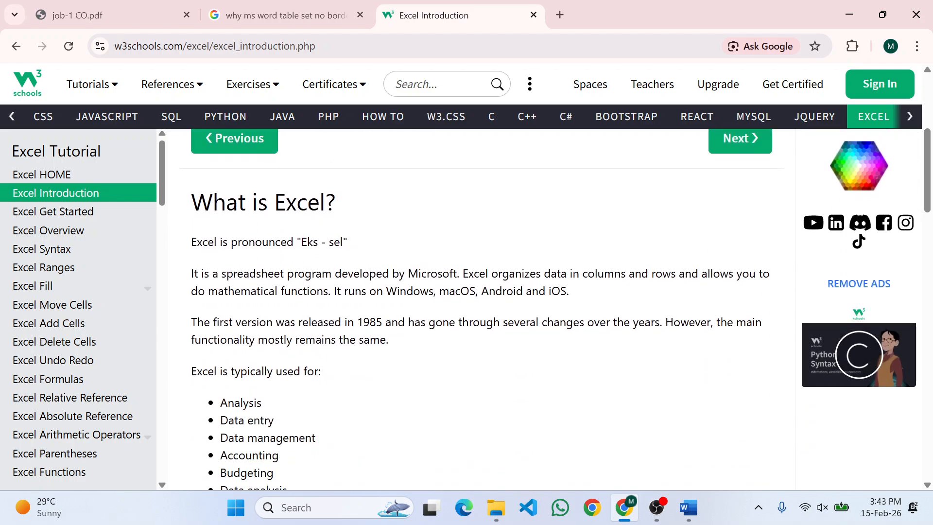
Step: Read the "What is Excel?" section, highlighting the pronunciation of Excel, the spreadsheet program sentence and the word Microsoft
drag(213, 202, 297, 202)
click(298, 204)
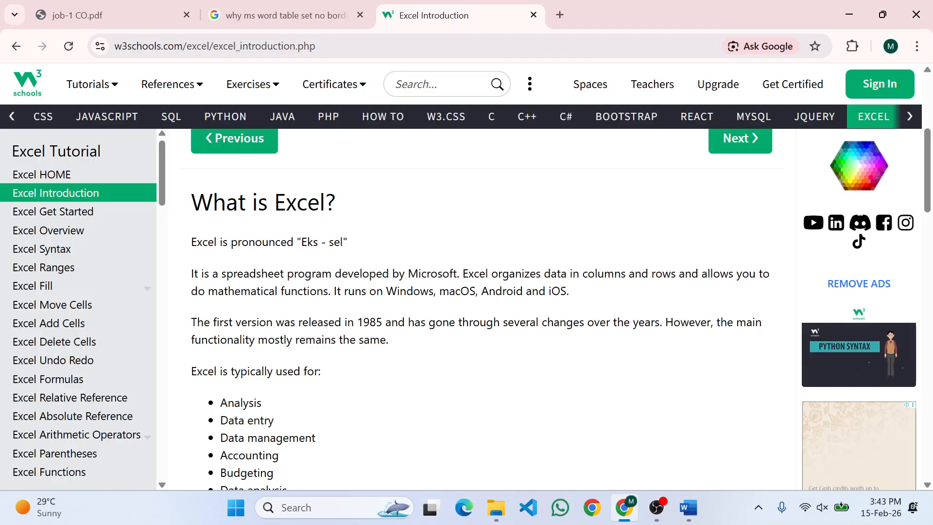
drag(342, 241, 301, 242)
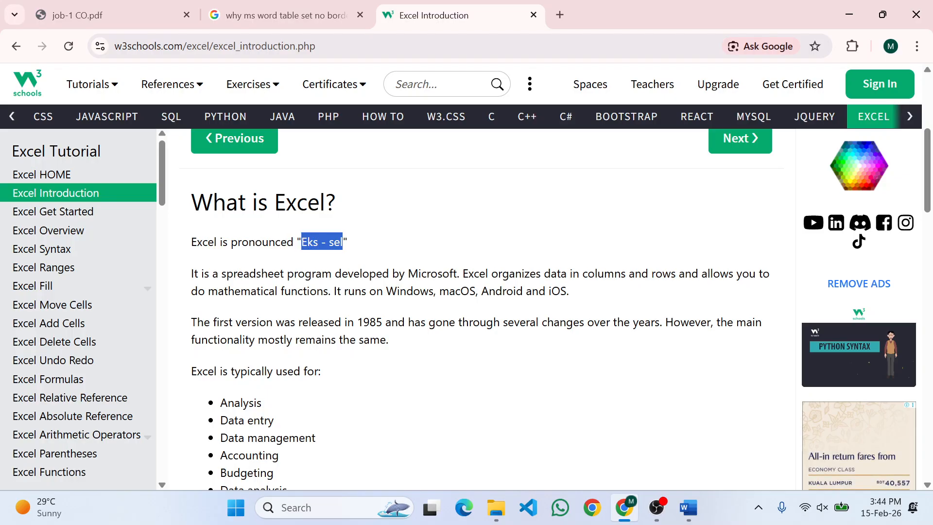
click(311, 242)
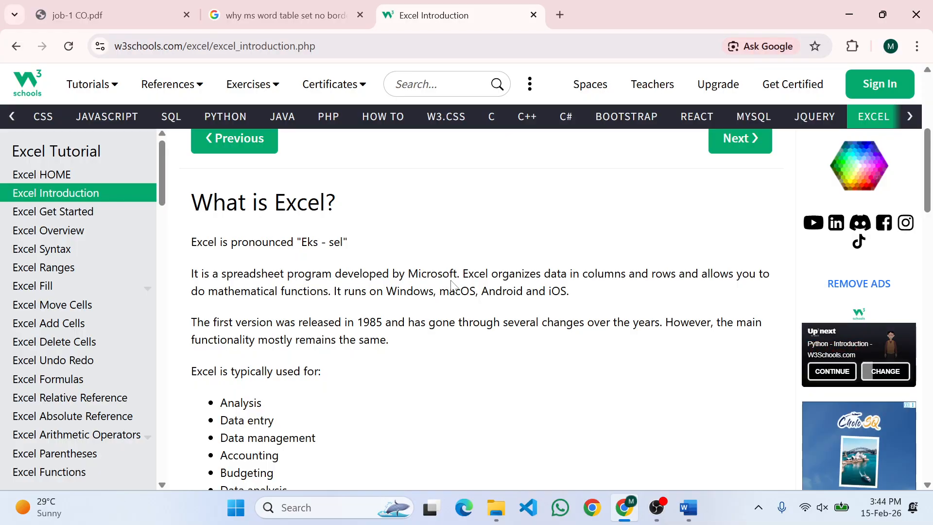
drag(459, 273, 191, 274)
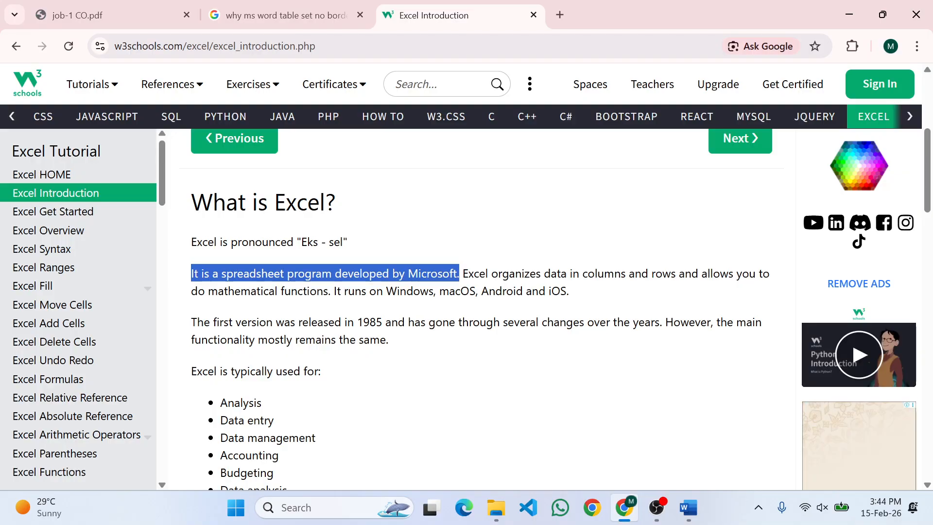
double_click(433, 273)
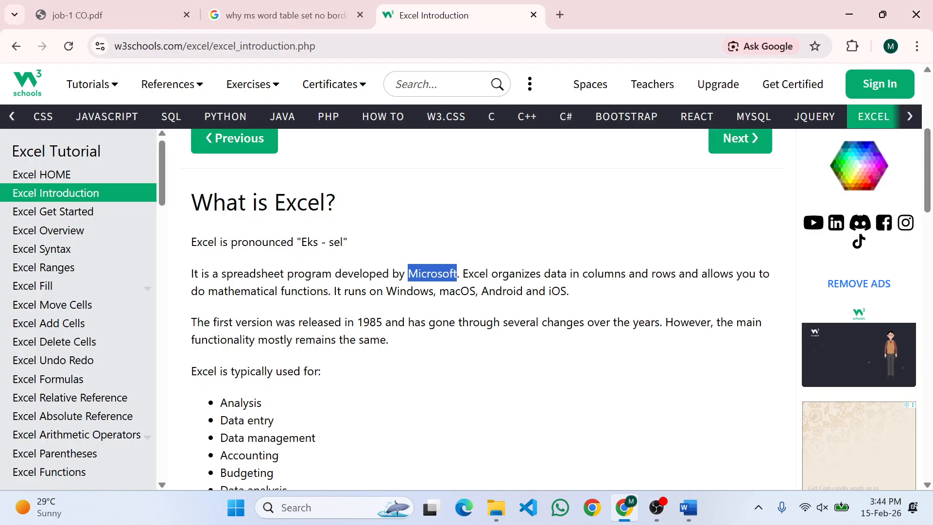
click(433, 274)
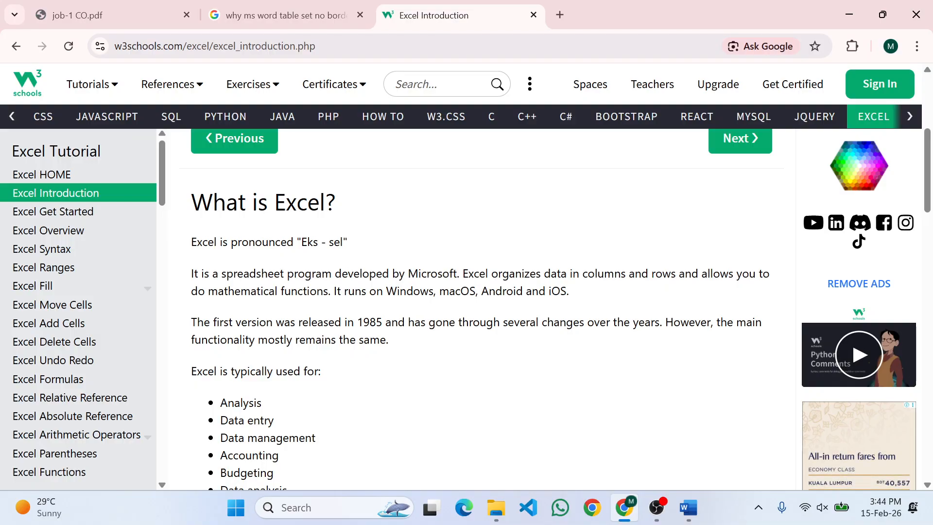
Step: Point out the "What is Excel?" heading and highlight the supported platforms Windows, macOS, Android and iOS in the paragraph
drag(212, 202, 327, 203)
click(326, 202)
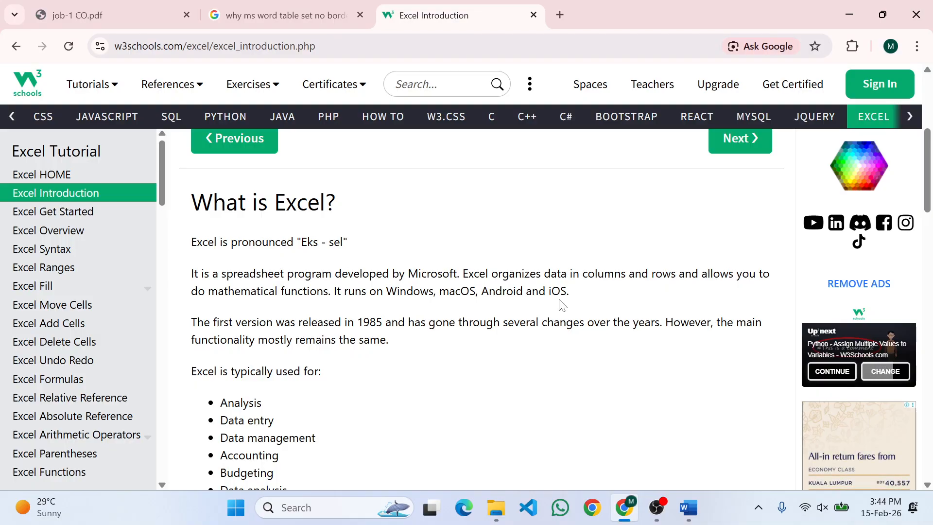
drag(414, 291, 420, 291)
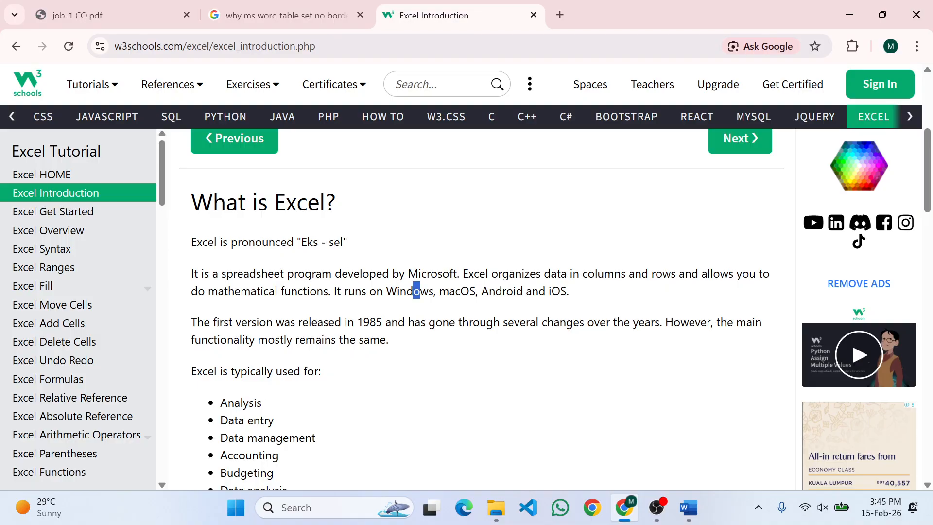
click(418, 292)
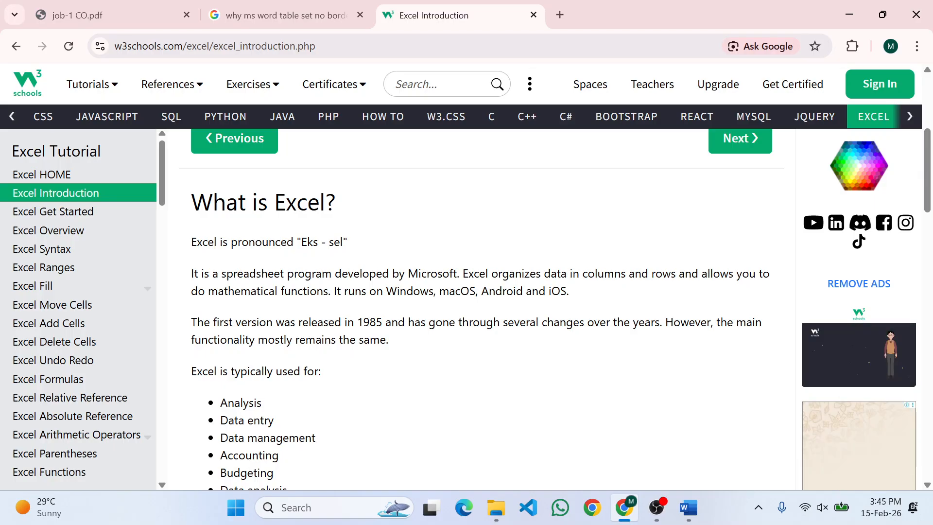
double_click(457, 291)
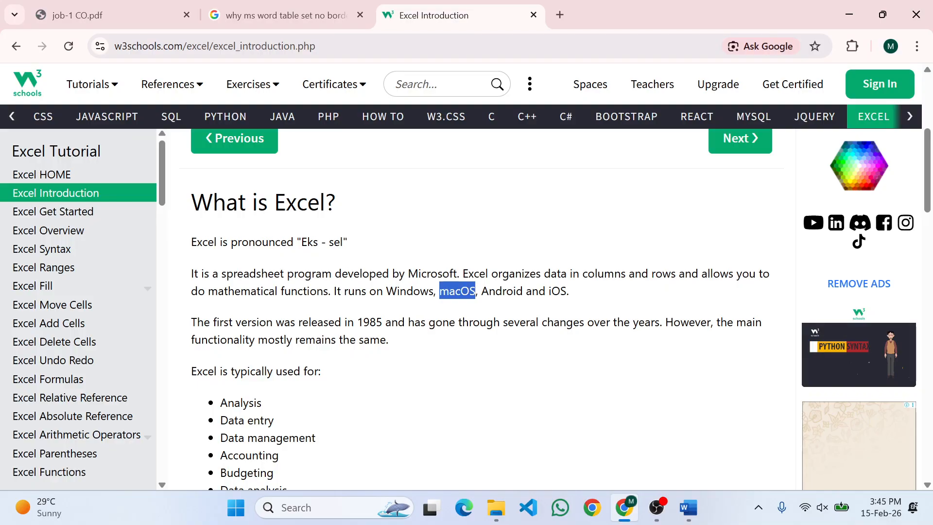
click(457, 291)
double_click(503, 291)
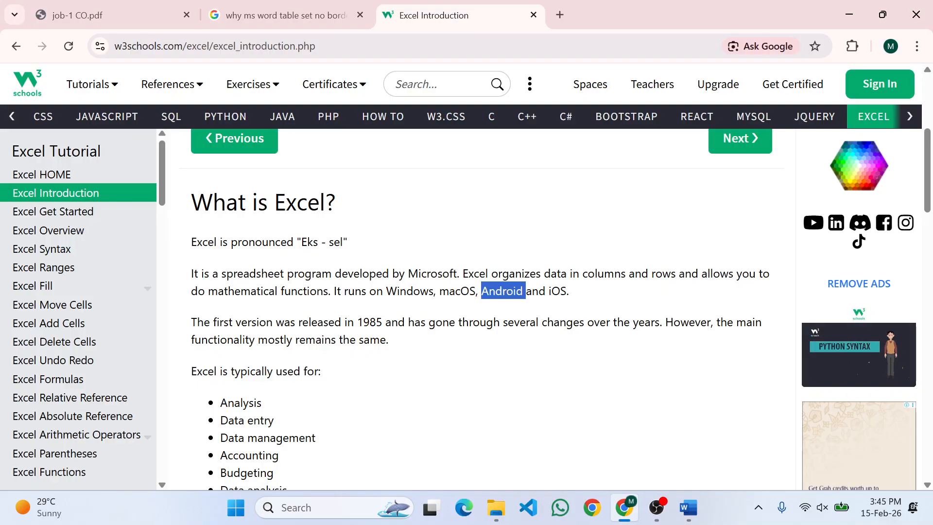
double_click(557, 291)
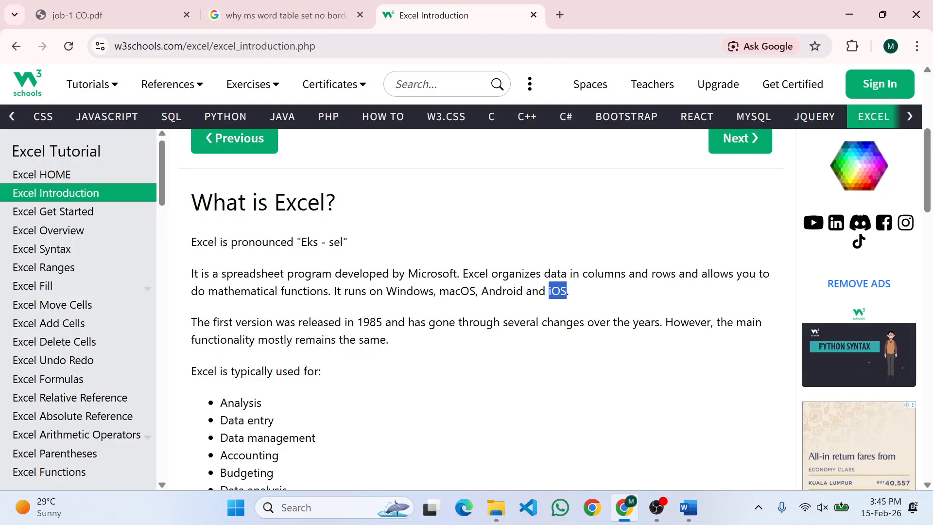
Step: Highlight iOS, the release year 1985 and the "Excel is typically used for" line while reading the "What is Excel?" section
double_click(558, 291)
click(557, 291)
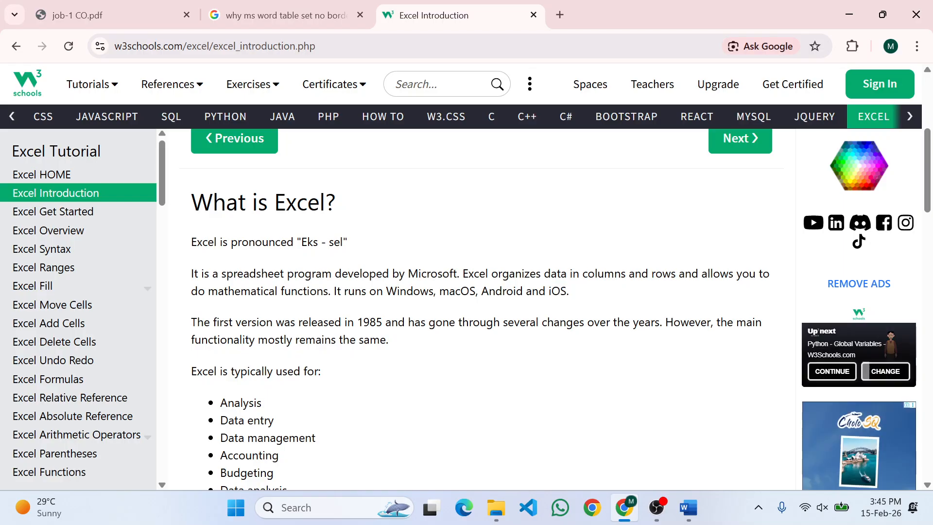
drag(376, 322, 357, 322)
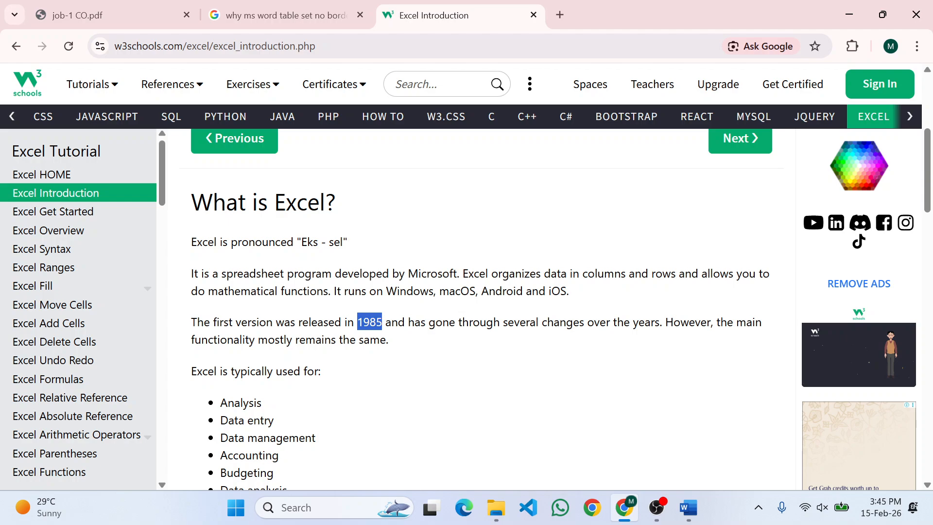
click(430, 350)
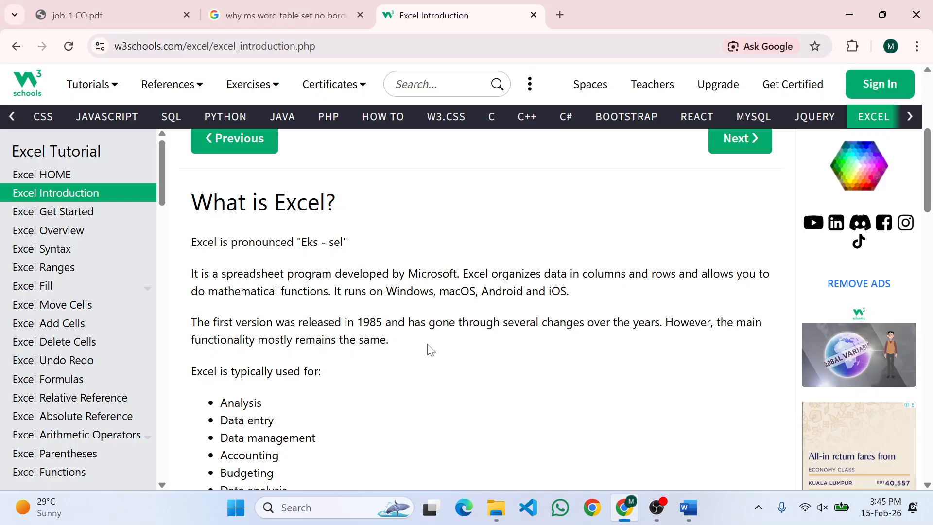
drag(191, 372, 312, 369)
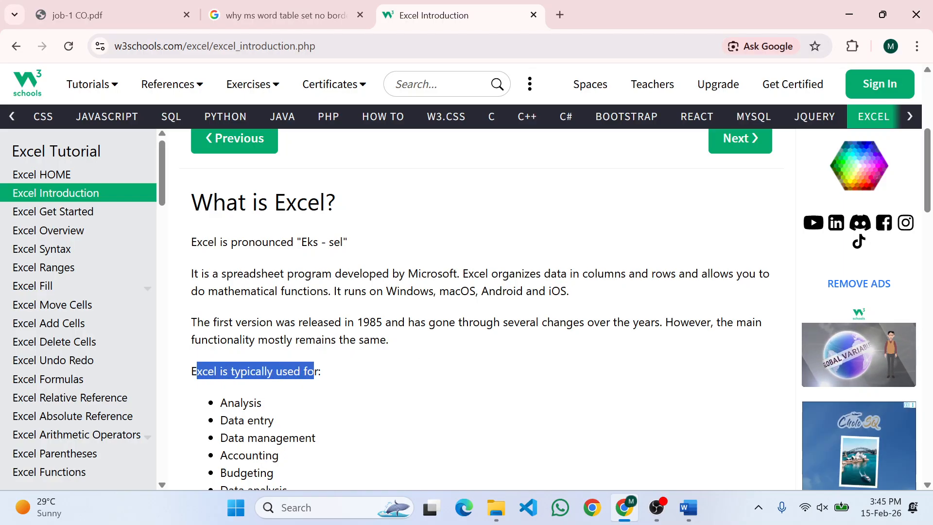
click(475, 352)
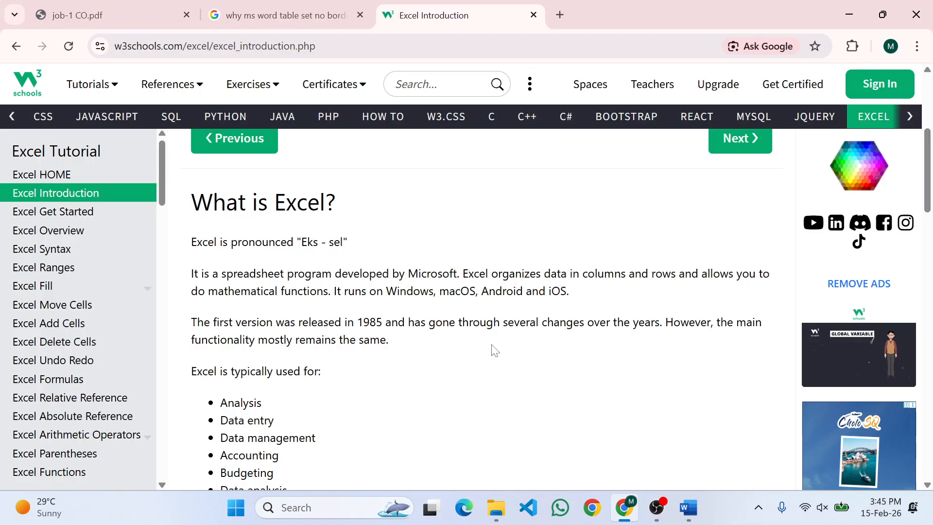
Step: Read the list of typical Excel uses, highlighting Data entry, Data management, Accounting and Budgeting
scroll(486, 351, down, 2)
scroll(495, 350, down, 3)
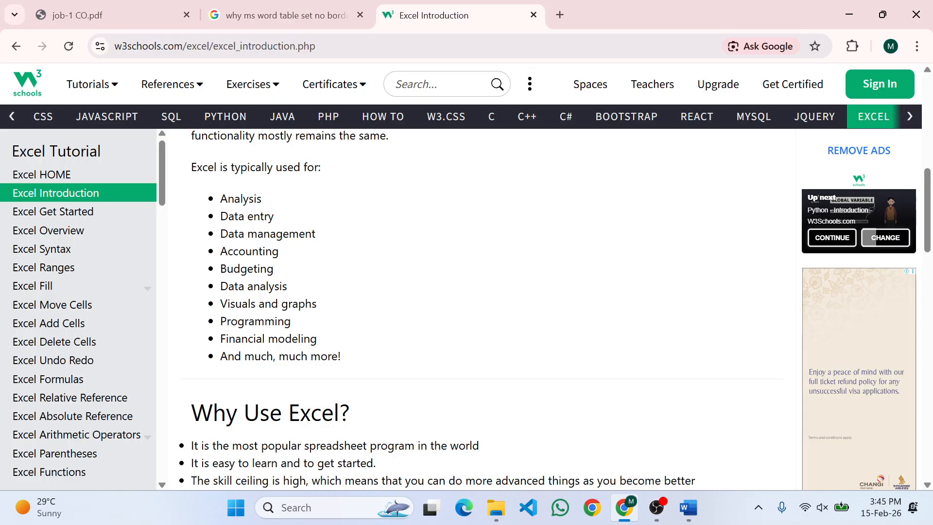
drag(228, 217, 274, 217)
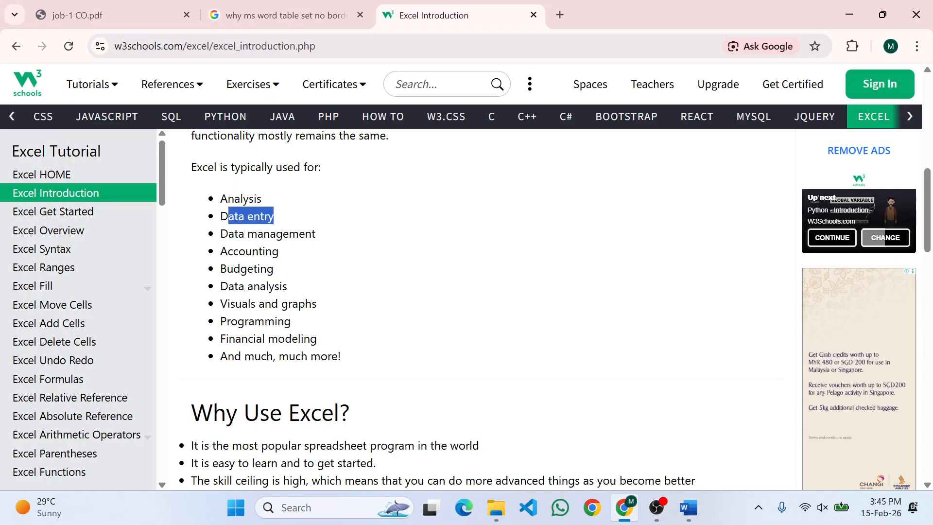
click(290, 224)
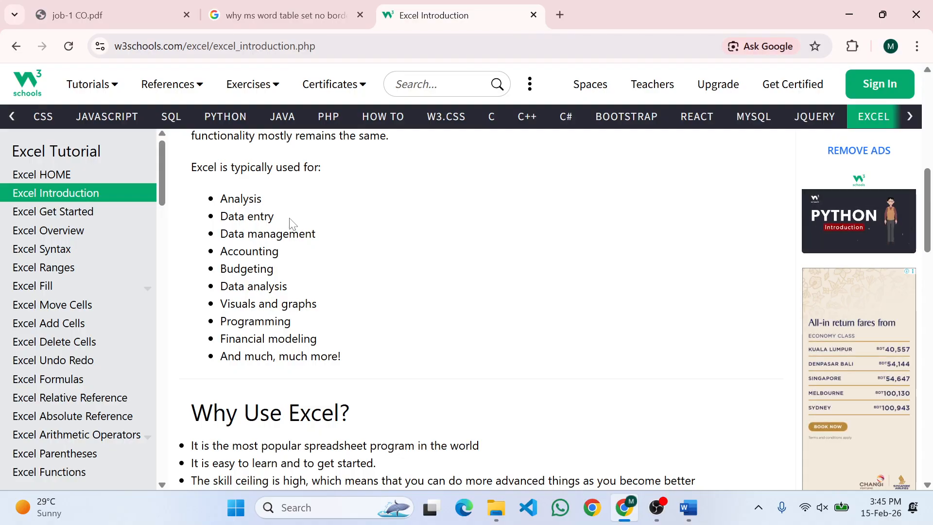
drag(228, 234, 299, 234)
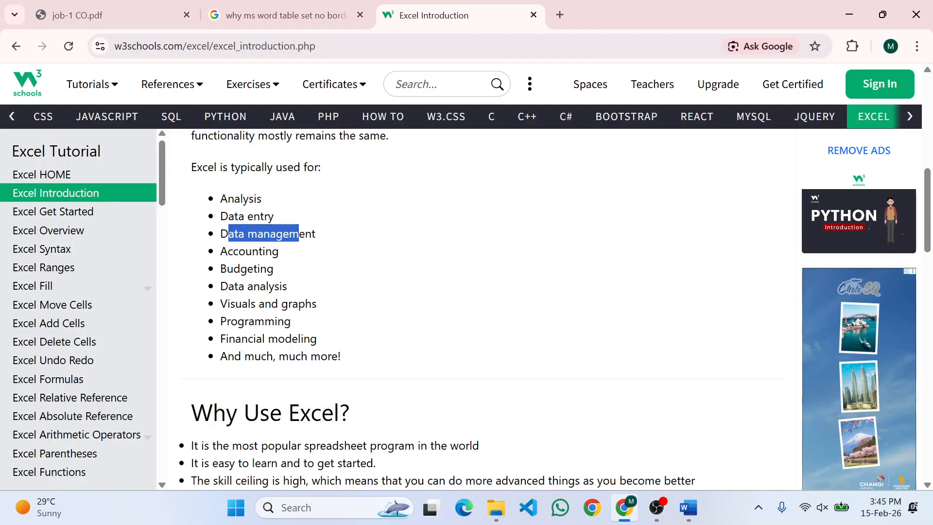
double_click(249, 251)
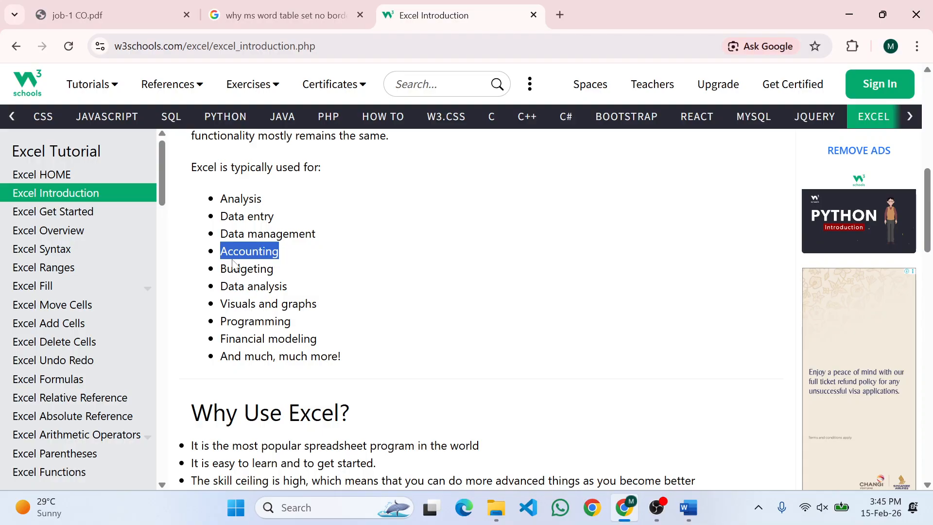
double_click(247, 270)
click(246, 284)
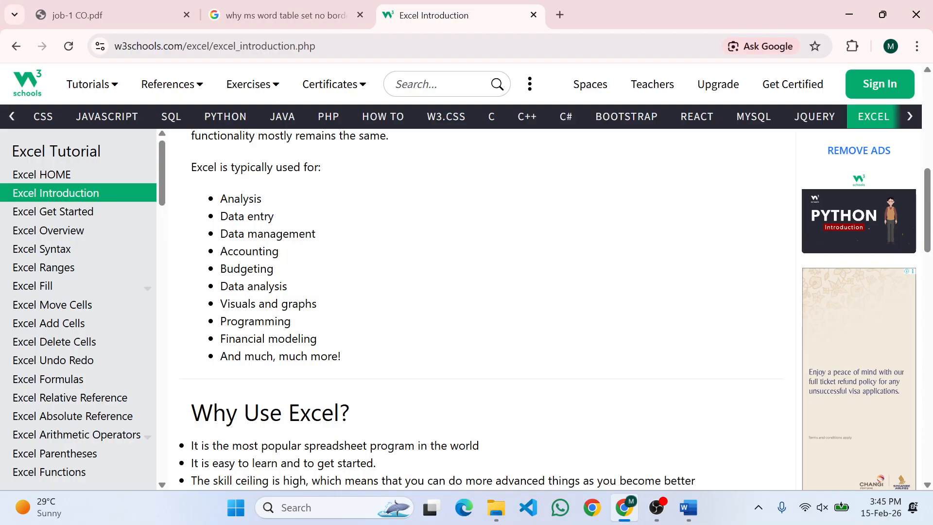
Step: Highlight Visuals and graphs, Programming and the last two list items, and mark the first three uses from Analysis to Data management
drag(242, 304, 311, 304)
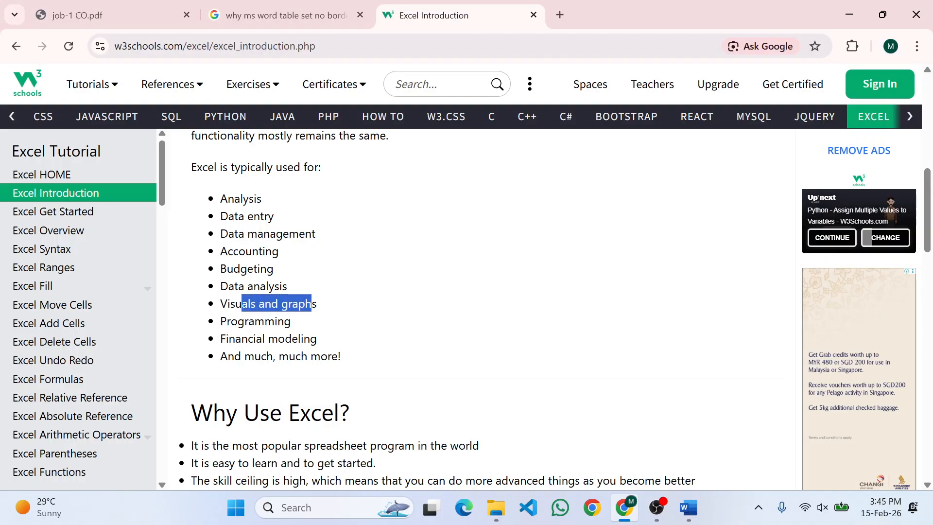
click(368, 314)
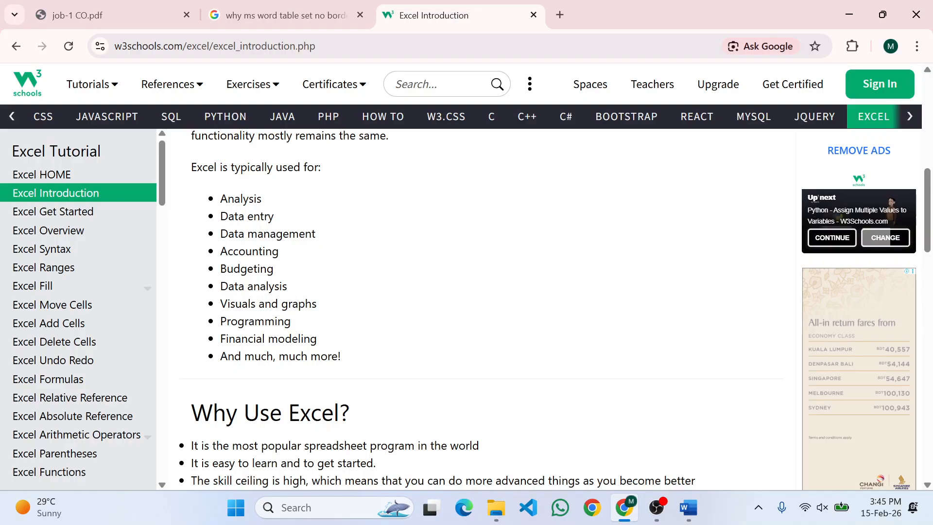
double_click(255, 321)
click(359, 318)
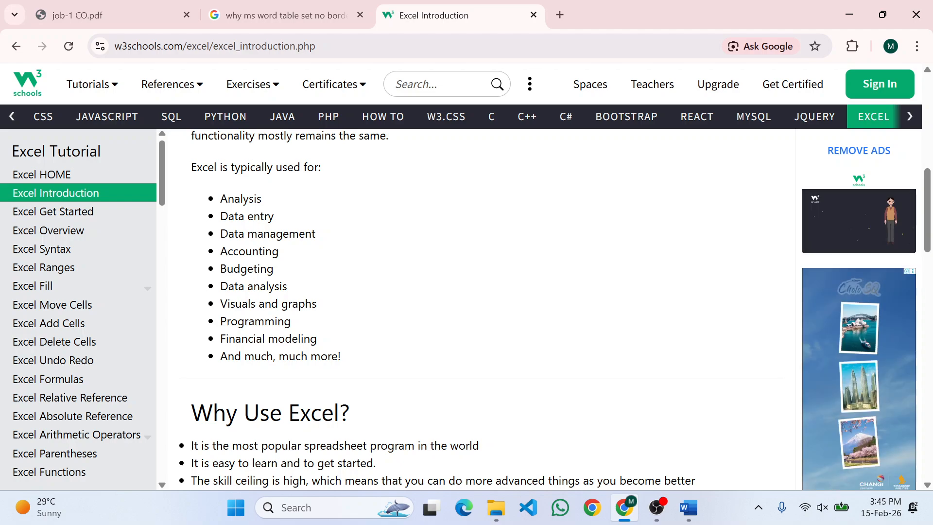
drag(349, 356, 200, 346)
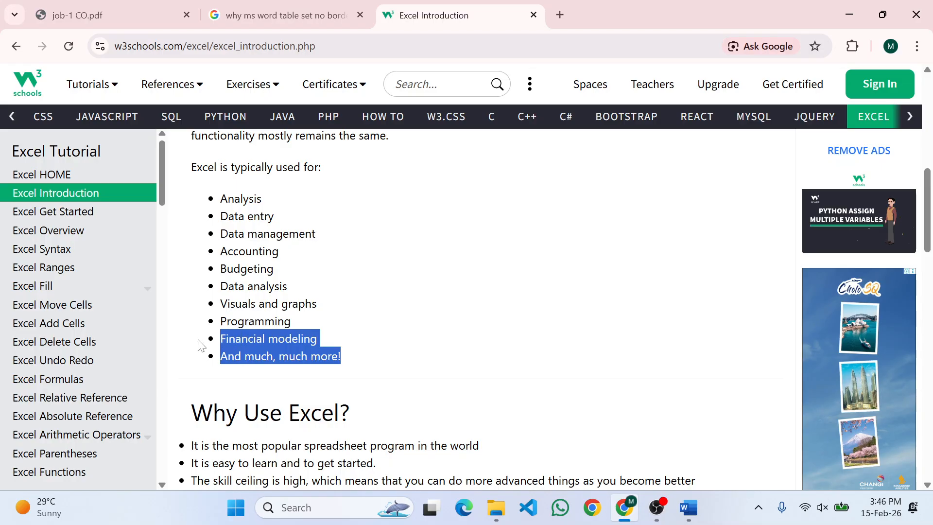
click(348, 328)
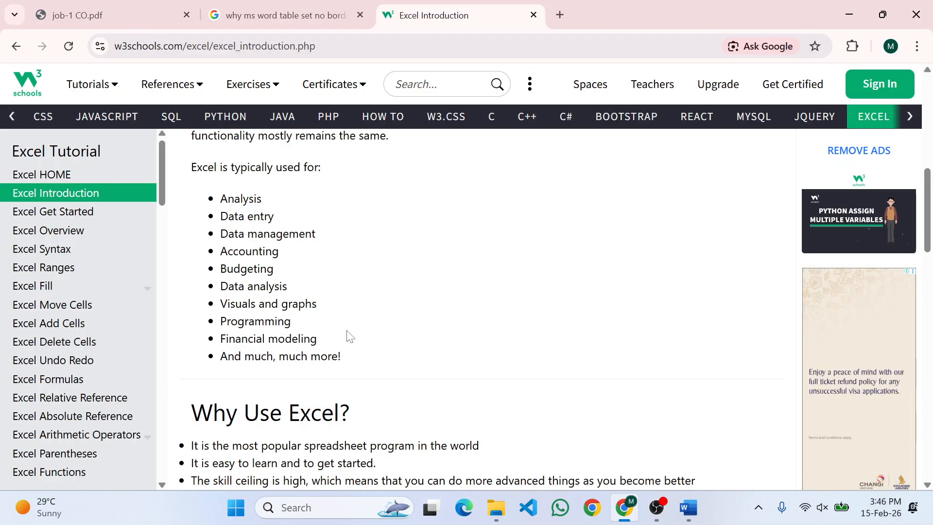
drag(343, 359, 204, 355)
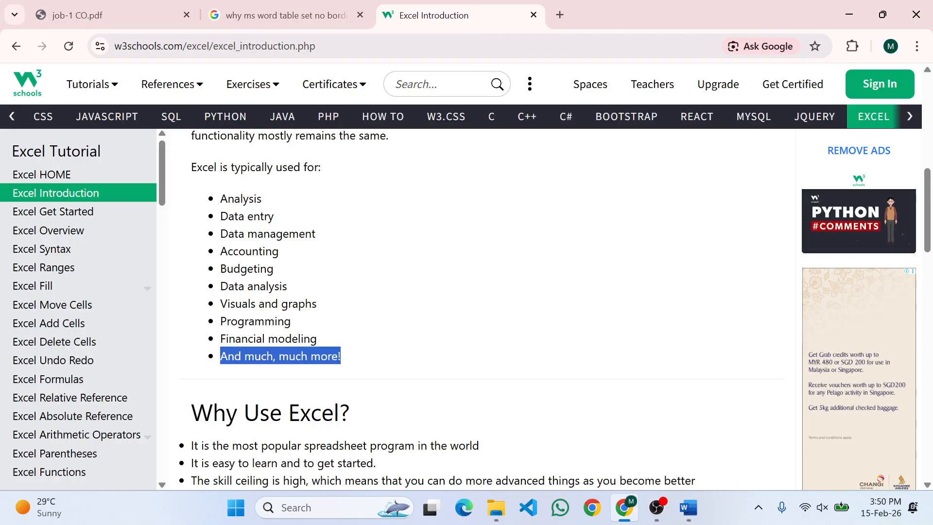
drag(221, 198, 270, 235)
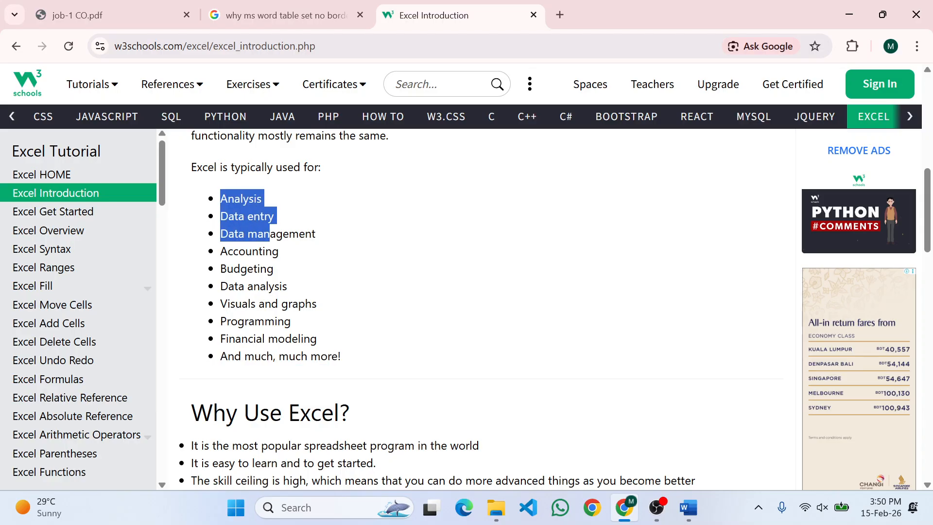
click(248, 264)
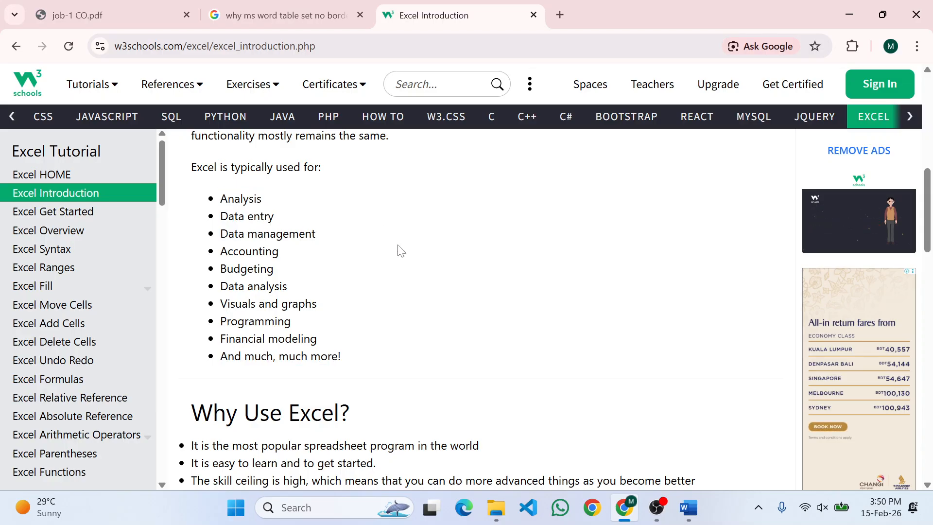
Step: Read the "Why Use Excel?" section, highlighting its heading and the bullet points from popularity to continuous Microsoft support
scroll(398, 251, down, 6)
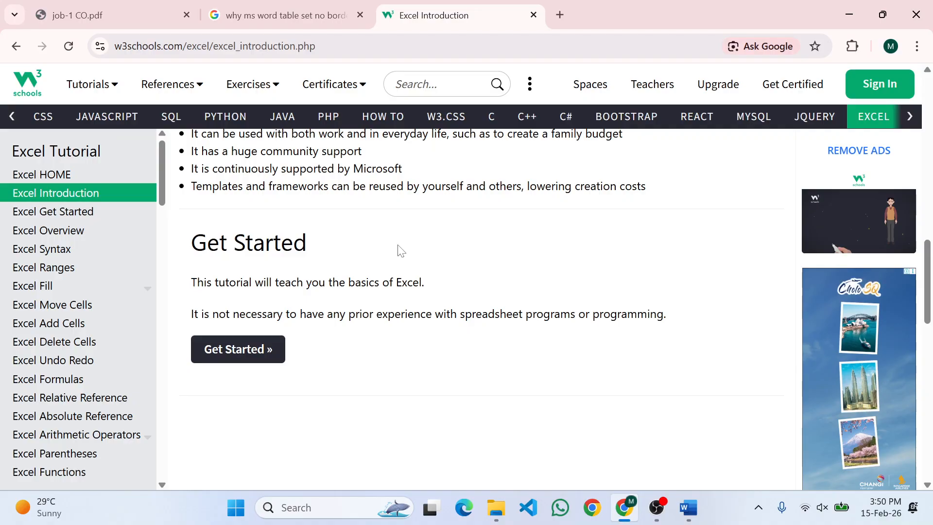
scroll(398, 250, up, 6)
drag(213, 413, 338, 413)
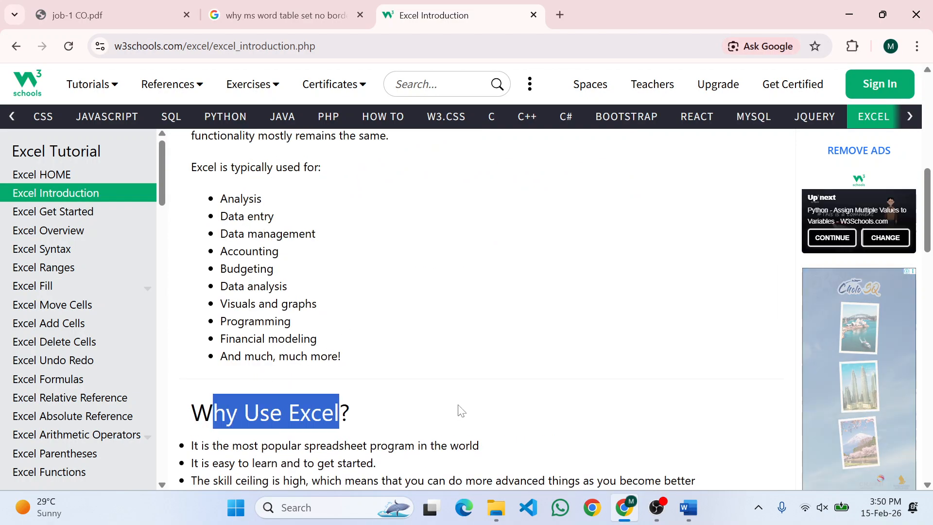
scroll(746, 302, down, 3)
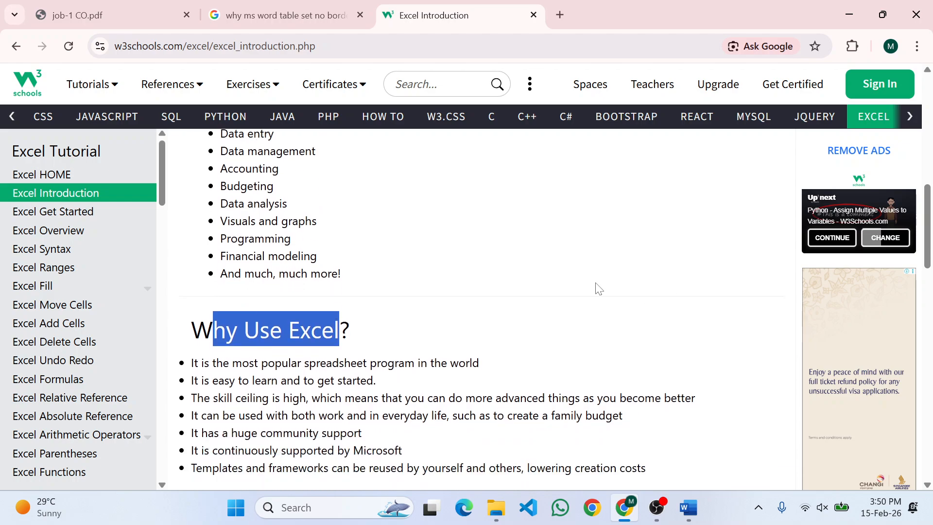
drag(199, 300, 281, 335)
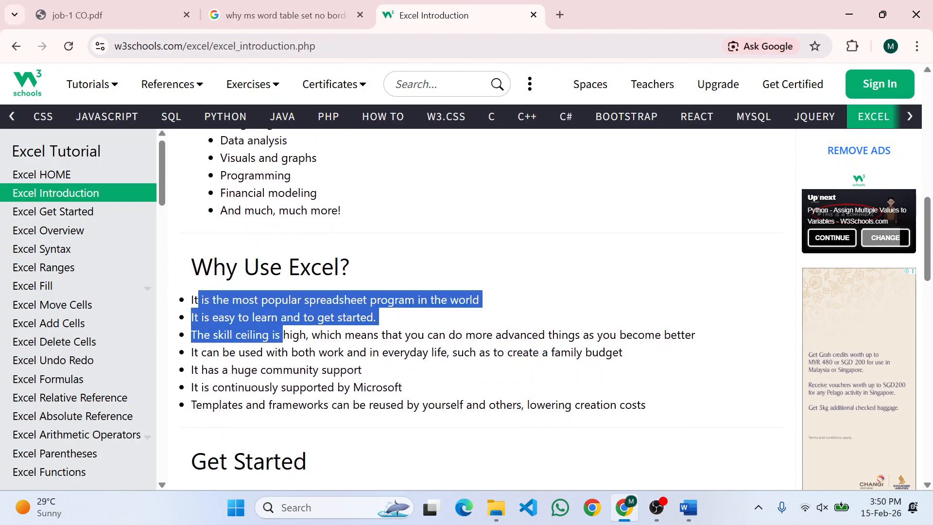
click(283, 335)
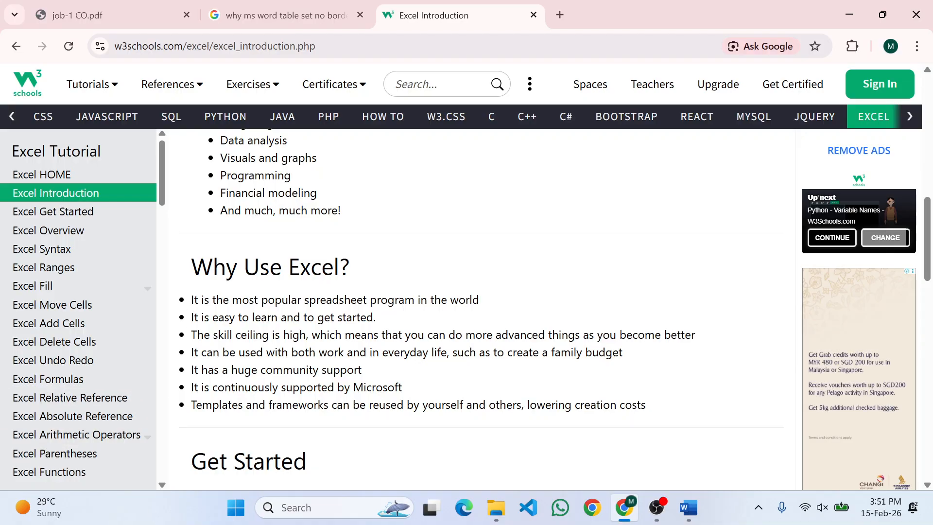
drag(191, 300, 305, 387)
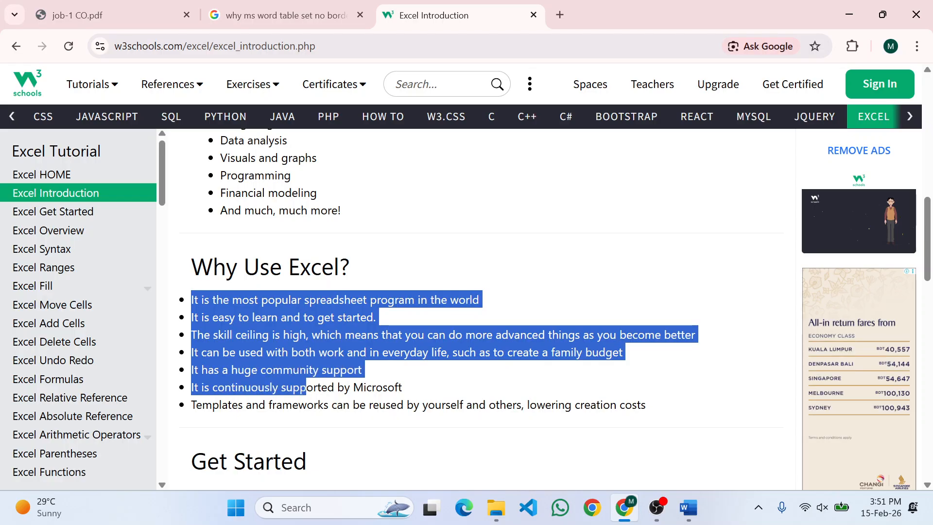
click(387, 308)
Step: Go on to the Excel Get Started lesson and view its Office 365 section
scroll(388, 308, down, 1)
scroll(389, 311, down, 6)
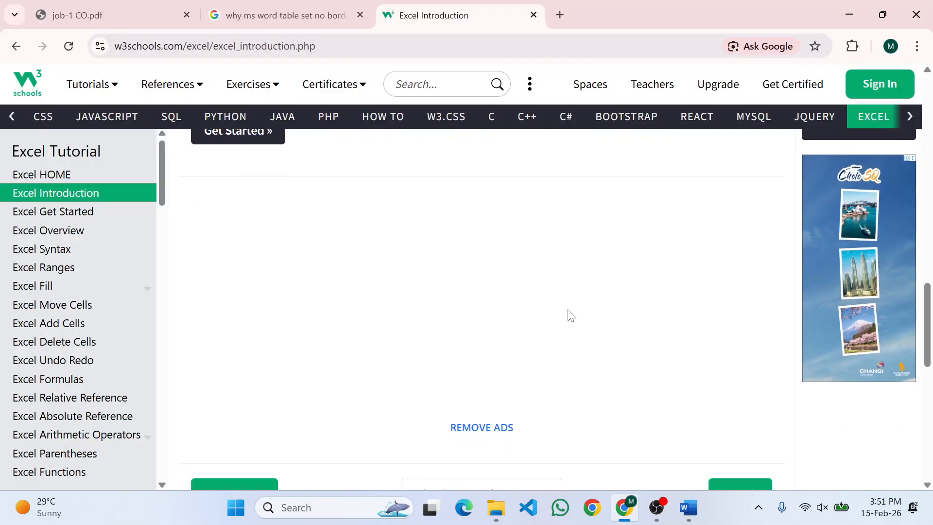
scroll(568, 312, down, 4)
click(733, 235)
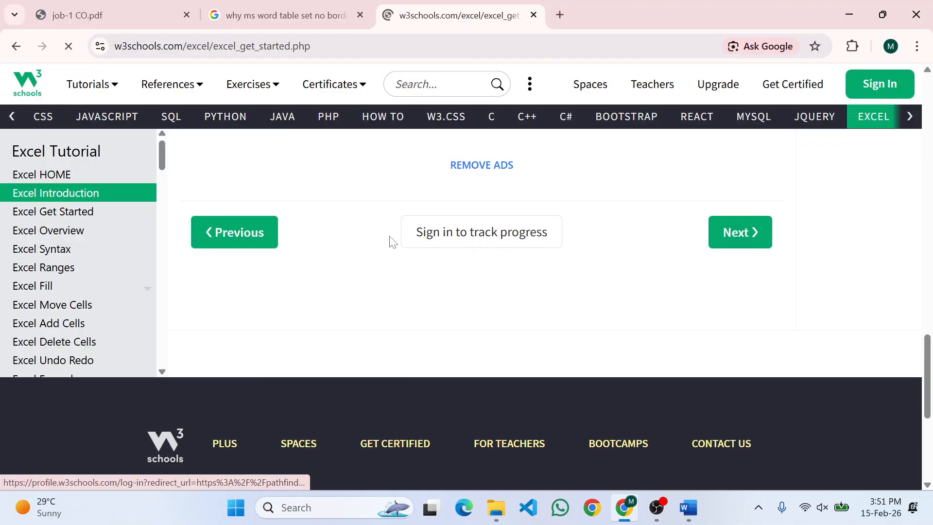
scroll(393, 242, down, 6)
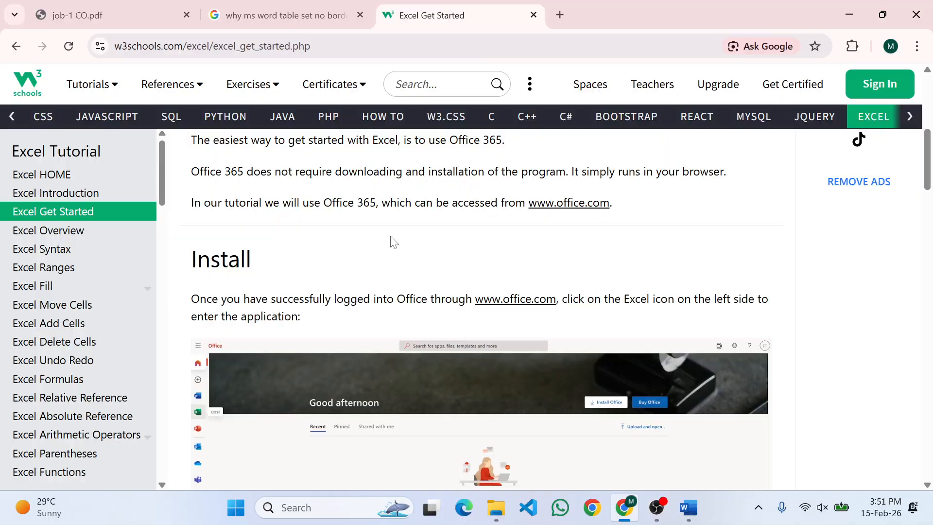
scroll(393, 242, up, 2)
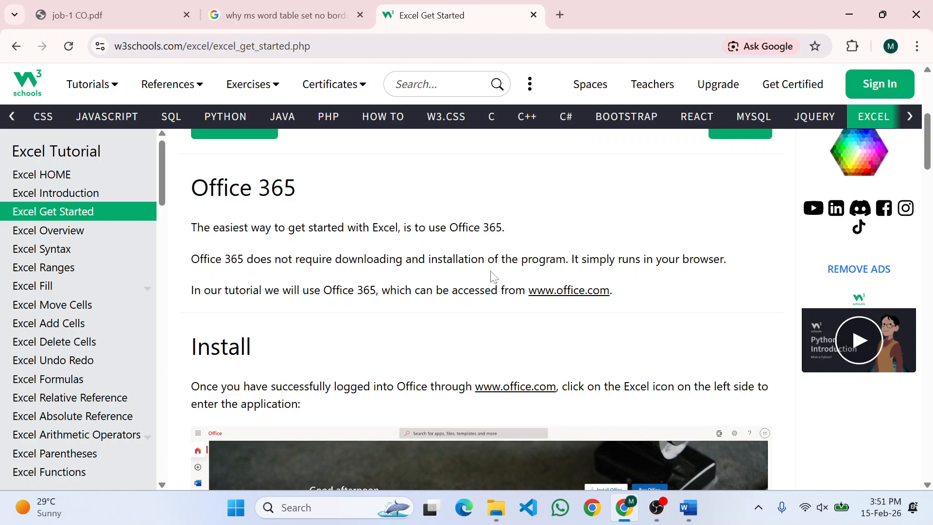
Step: Skim the rest of the Get Started lesson, including the =1+1 function example, and open the Excel Overview lesson
scroll(493, 276, down, 10)
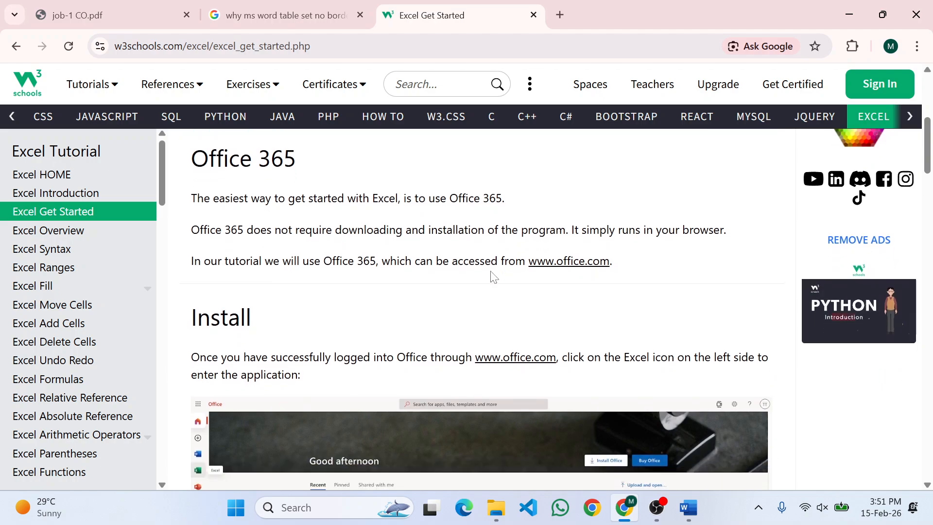
scroll(491, 273, down, 9)
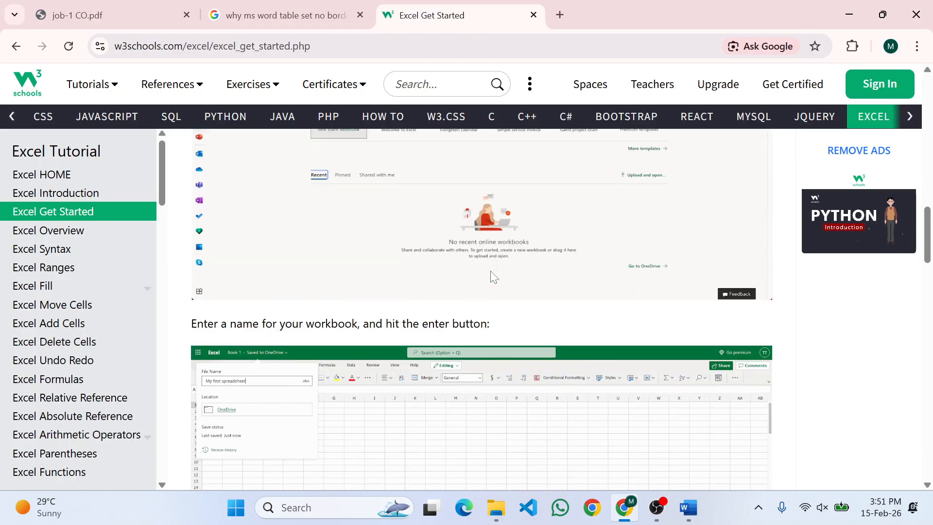
scroll(491, 275, down, 5)
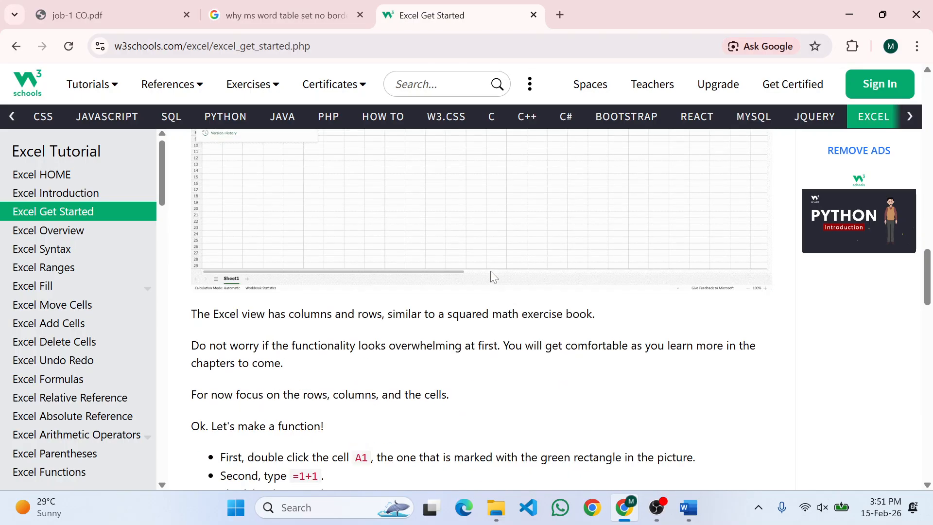
scroll(493, 276, down, 1)
scroll(492, 276, down, 6)
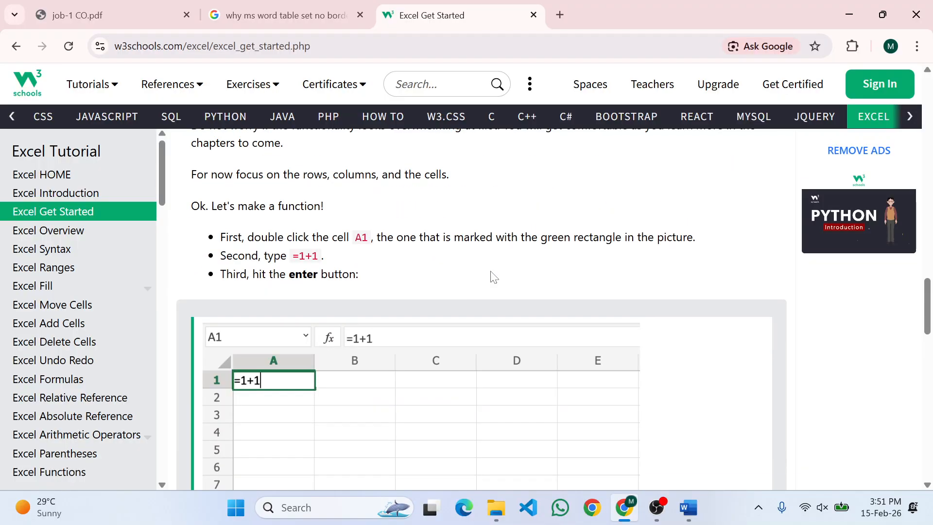
scroll(494, 276, down, 10)
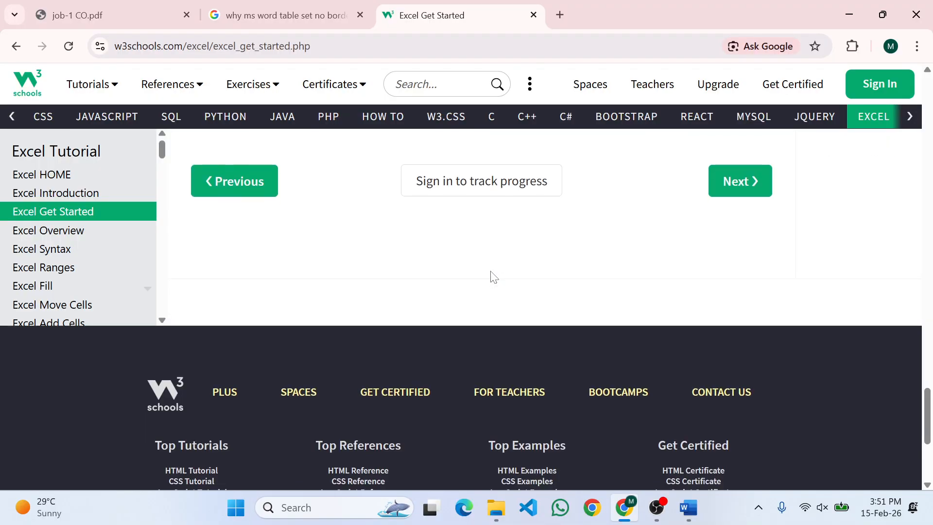
click(67, 233)
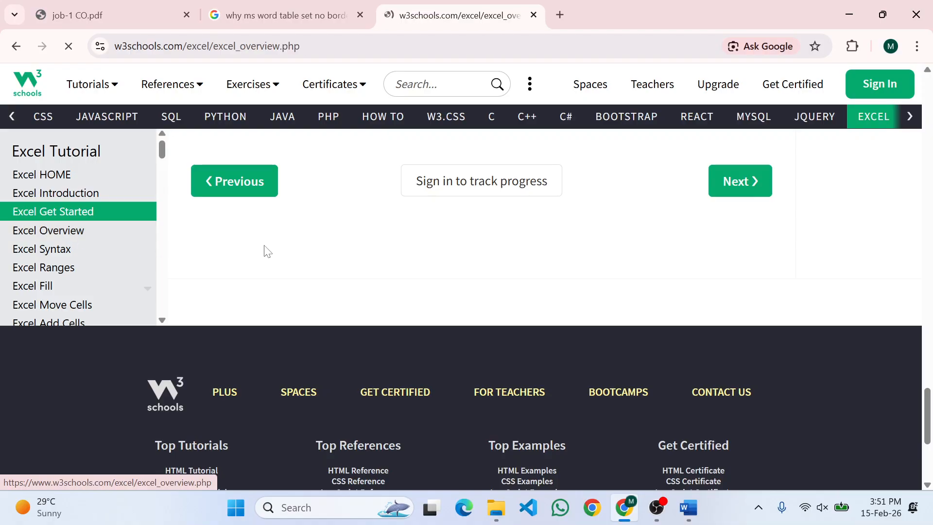
Step: Skim the Excel Overview lesson's sections on the Ribbon, the Sheet and cell references
scroll(493, 269, down, 10)
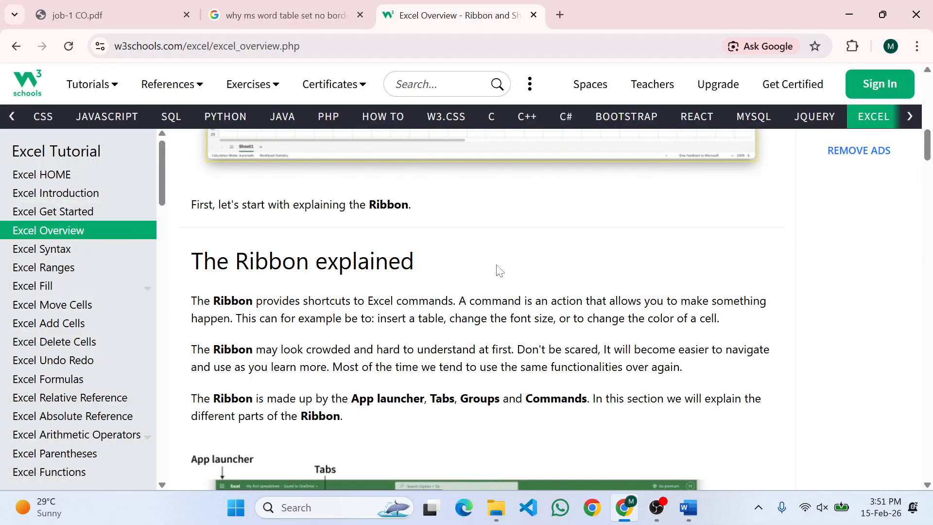
scroll(499, 270, down, 15)
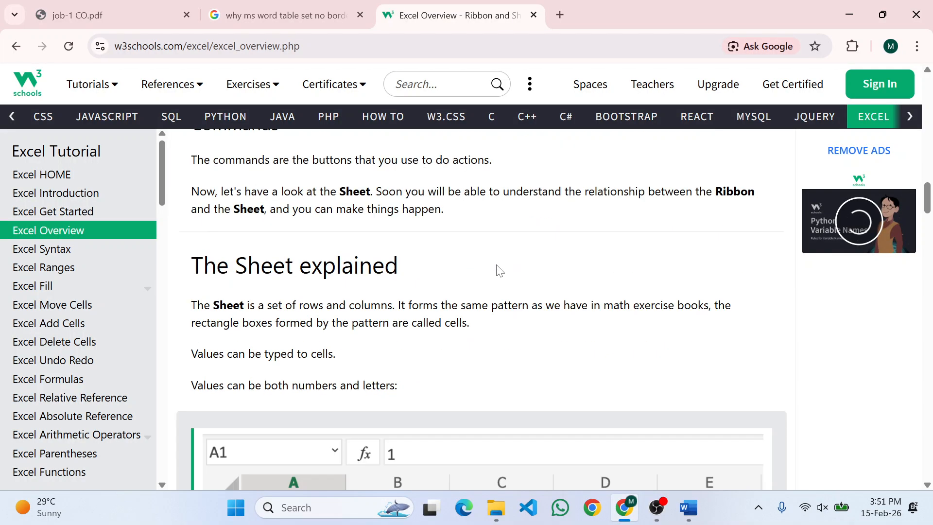
scroll(501, 270, down, 10)
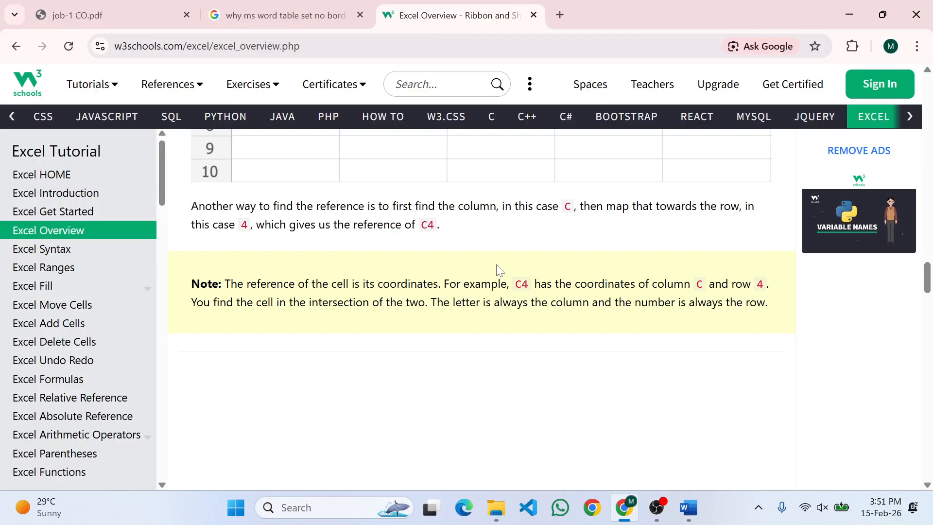
scroll(499, 270, up, 20)
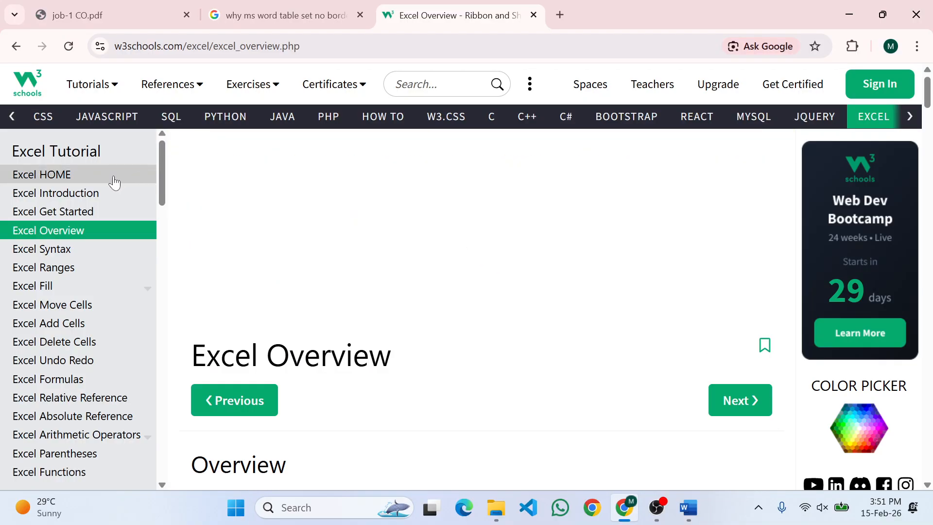
Step: Return to the Excel Get Started lesson and review its Office 365 and Install sections
click(90, 210)
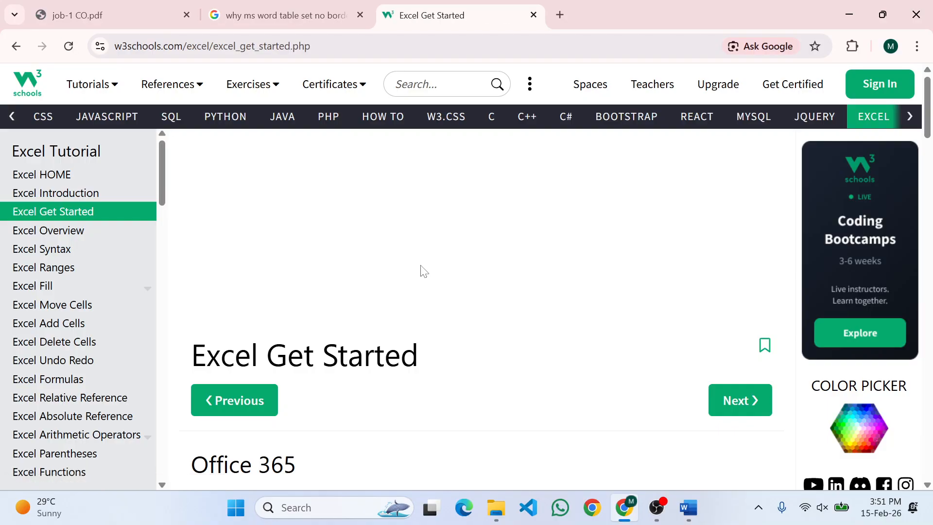
scroll(423, 271, down, 6)
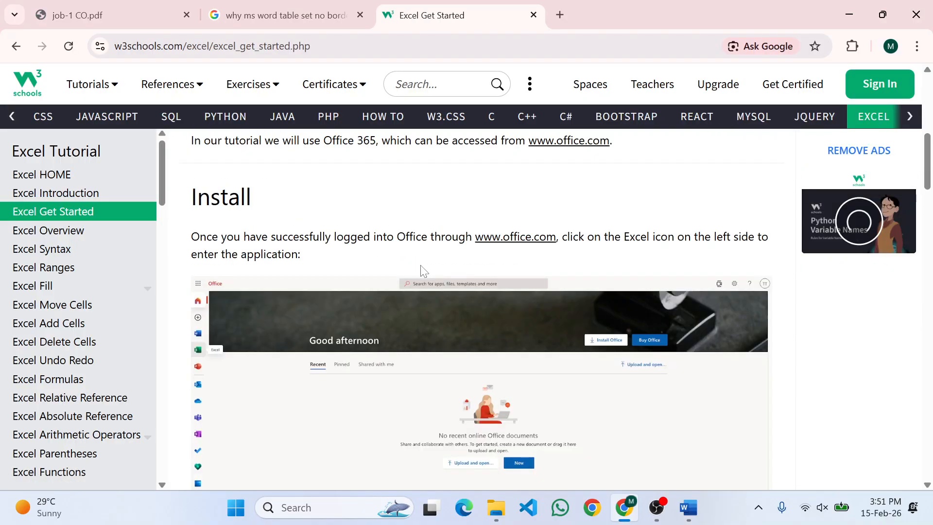
scroll(423, 270, down, 10)
scroll(423, 270, up, 15)
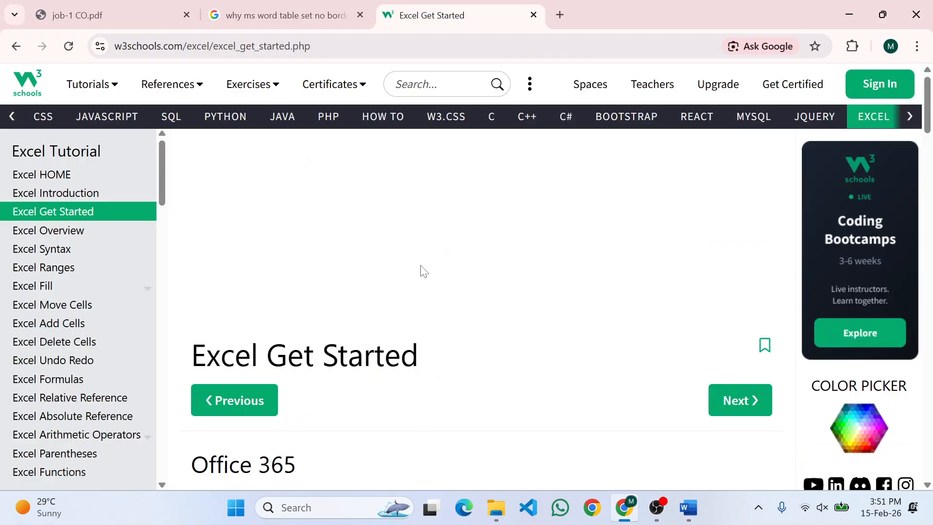
scroll(423, 271, down, 5)
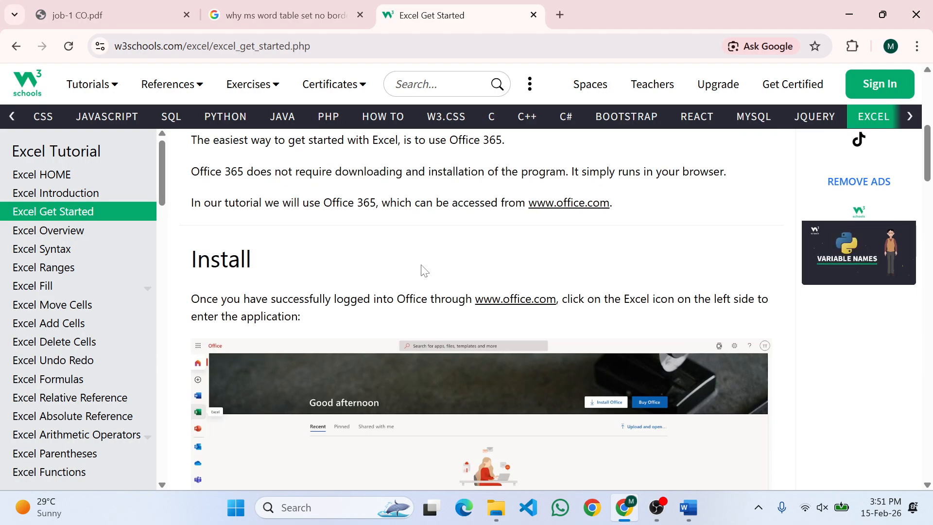
Step: Go back to the Excel Introduction lesson and skim it again, from Excel's typical uses to the Get Started section
click(77, 193)
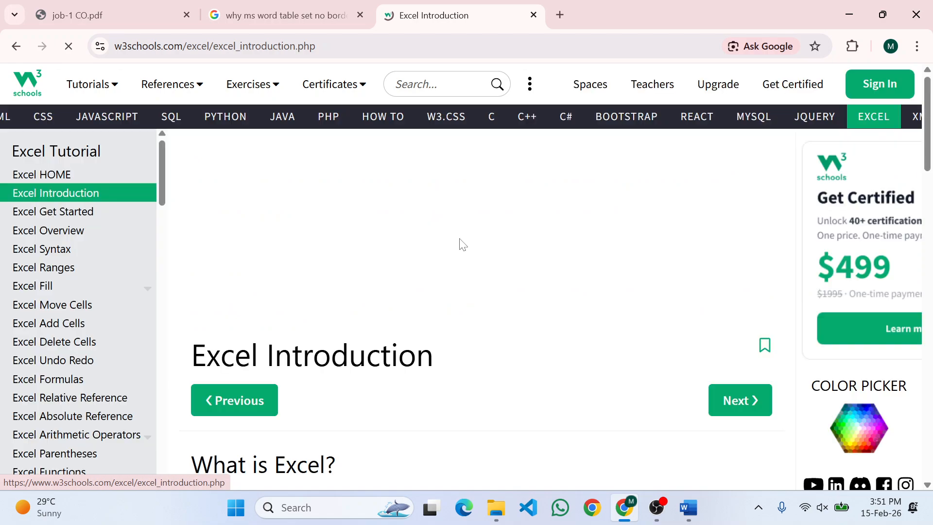
scroll(461, 243, down, 12)
scroll(460, 244, down, 4)
scroll(460, 244, up, 4)
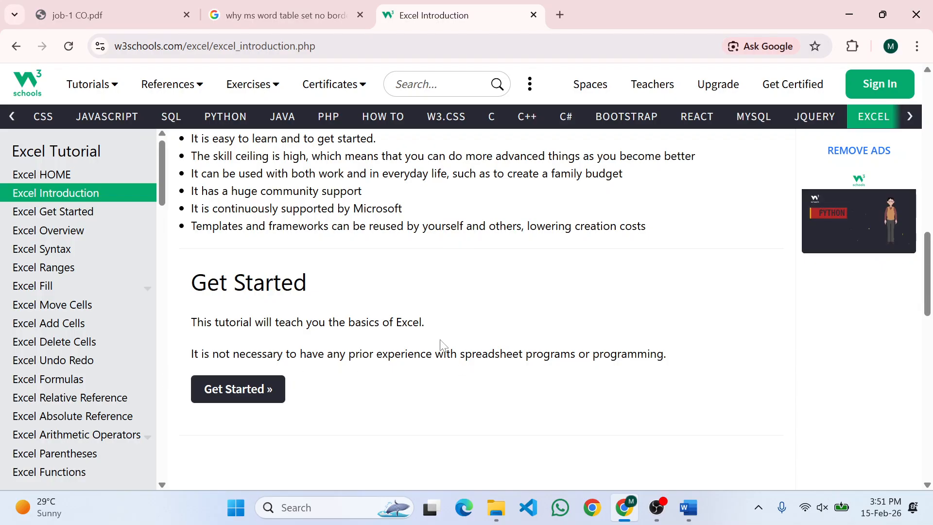
scroll(443, 345, up, 6)
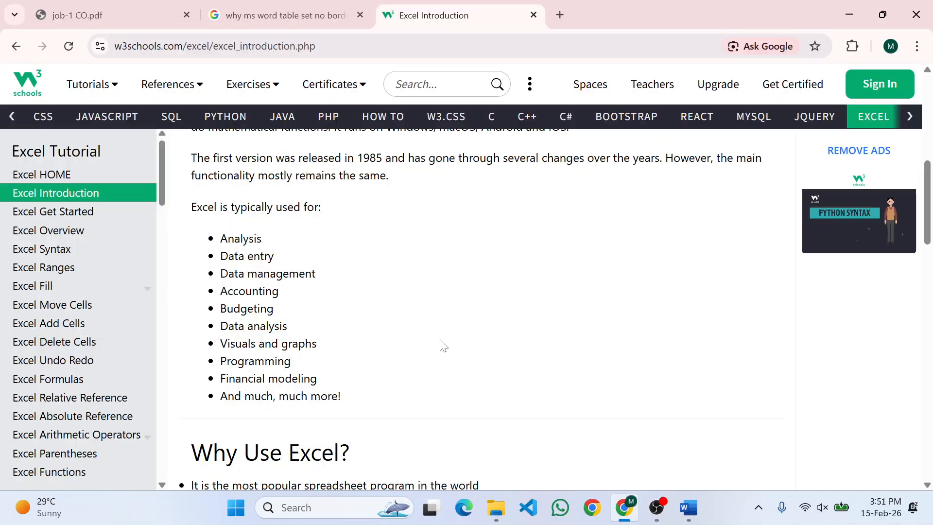
scroll(442, 345, up, 6)
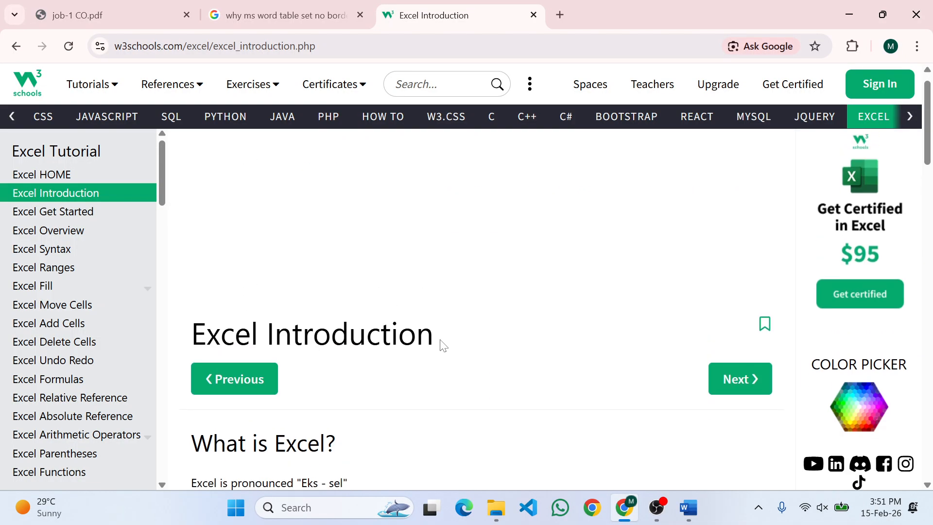
key(End)
key(Home)
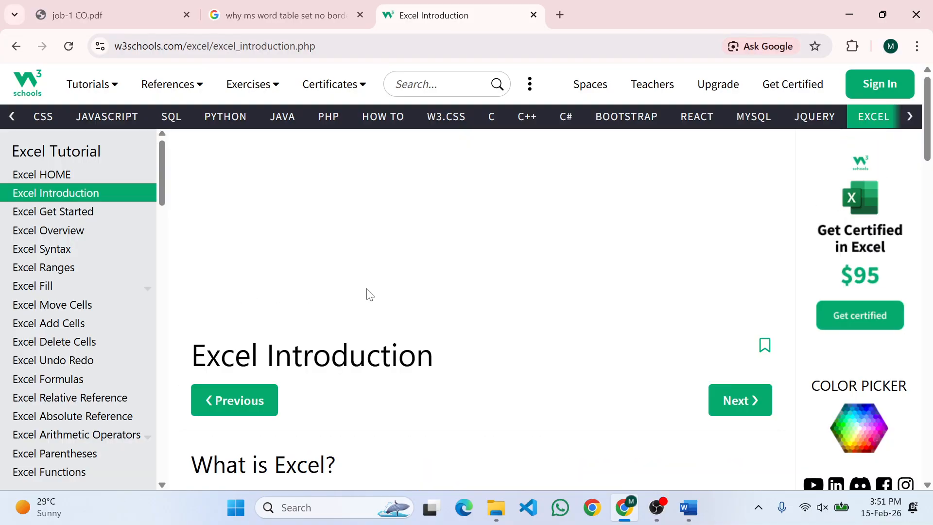